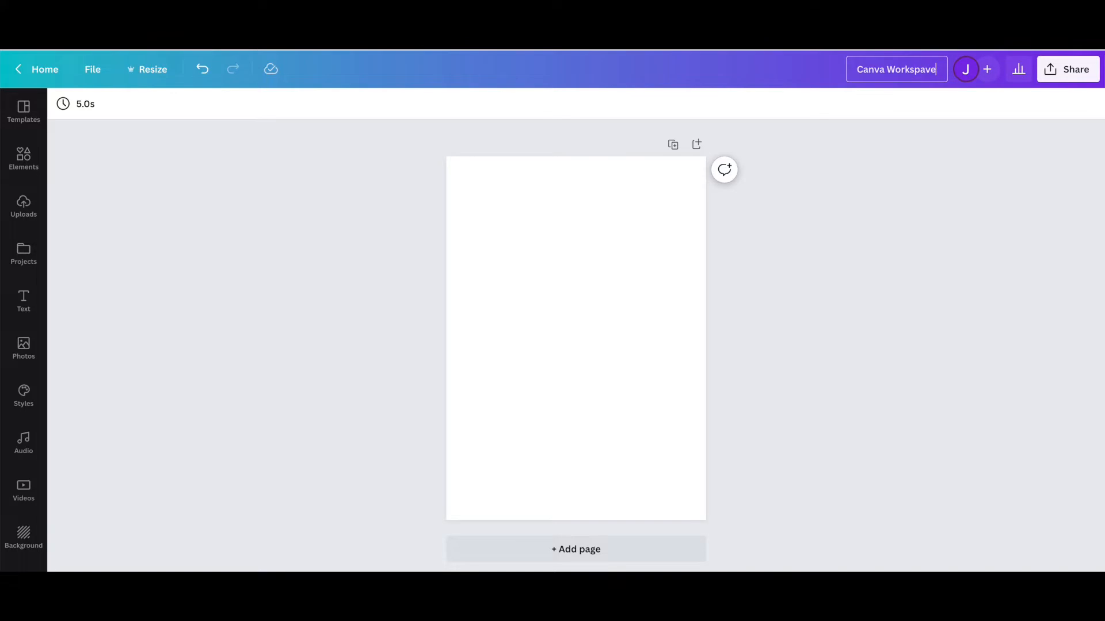
Title the design "Canva Workspace Tutorial" and select the blank page.
left_click(880, 187)
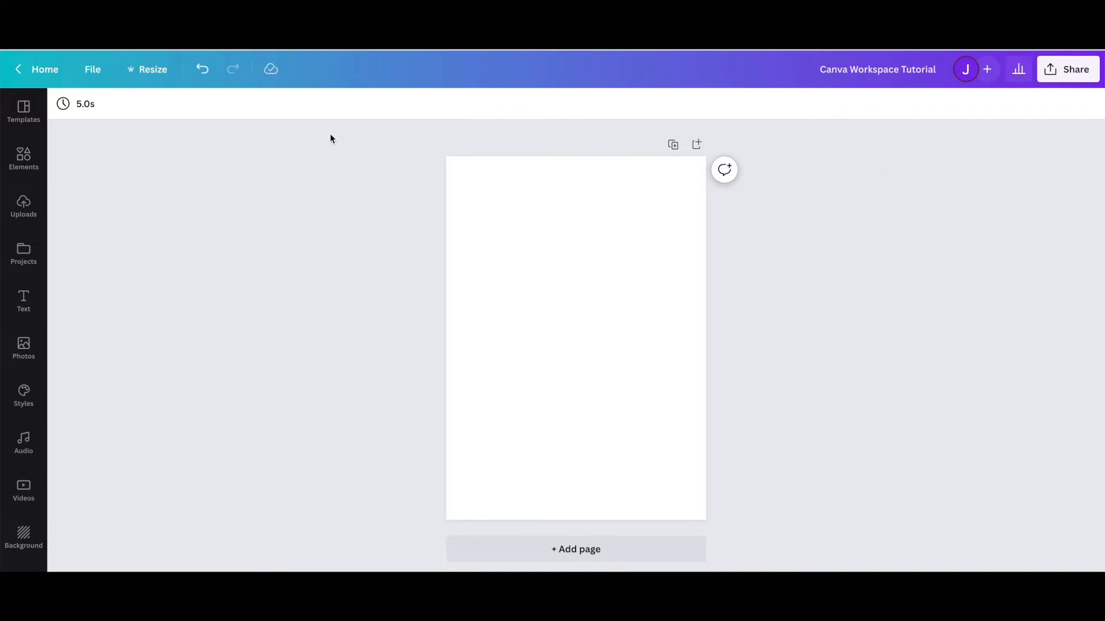
left_click(466, 188)
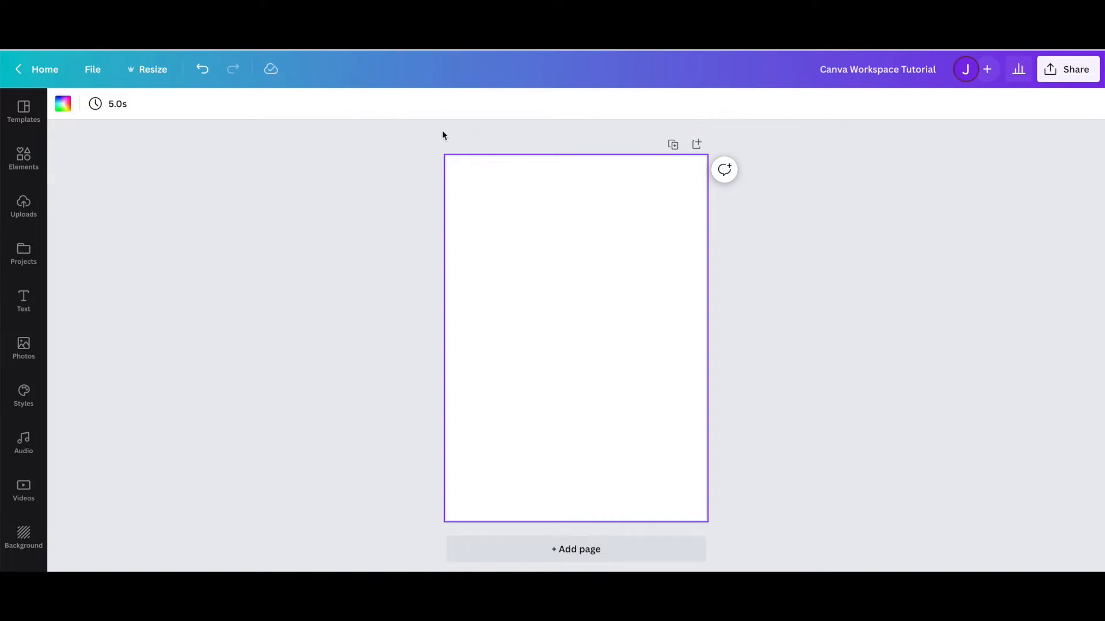
Review the design resizing options, including custom size, recent sizes and the other preset formats.
left_click(149, 71)
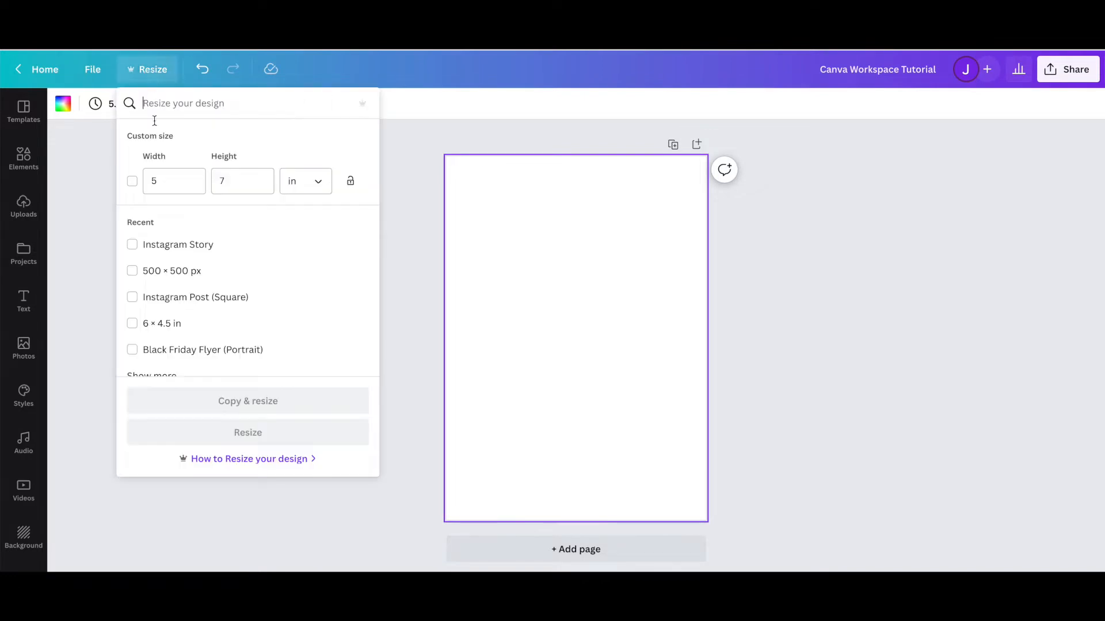
scroll(167, 247, "down", 5)
scroll(168, 253, "down", 10)
scroll(168, 253, "up", 15)
left_click(90, 312)
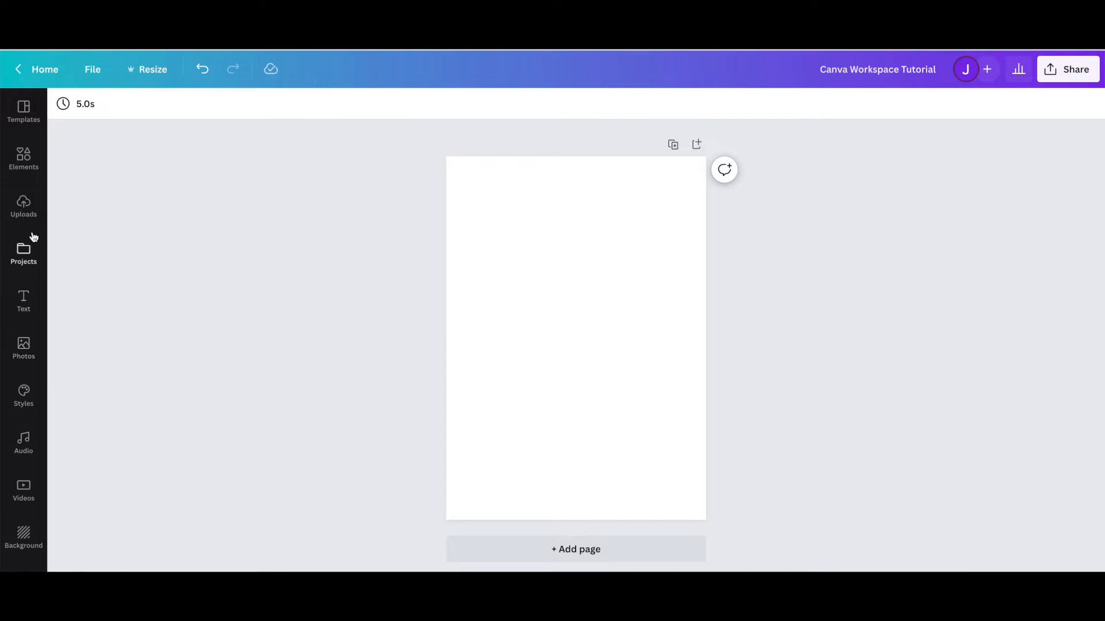
Browse the template library and search it for "Menu".
left_click(23, 111)
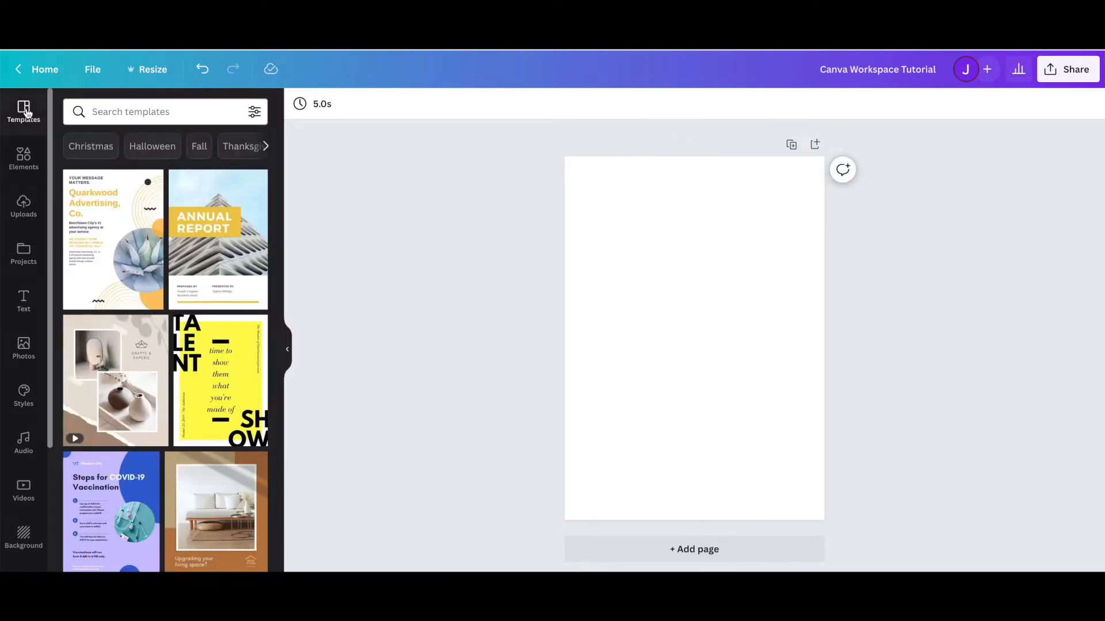
mouse_move(158, 187)
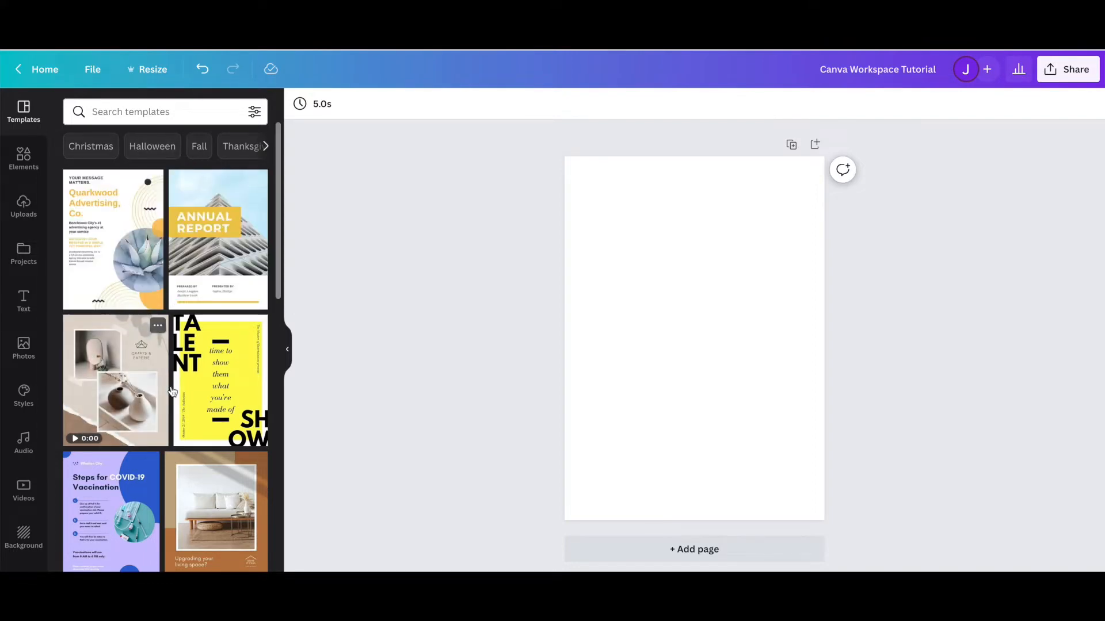
scroll(182, 511, "down", 3)
scroll(183, 512, "down", 5)
scroll(181, 505, "up", 10)
left_click(165, 113)
type("Menu")
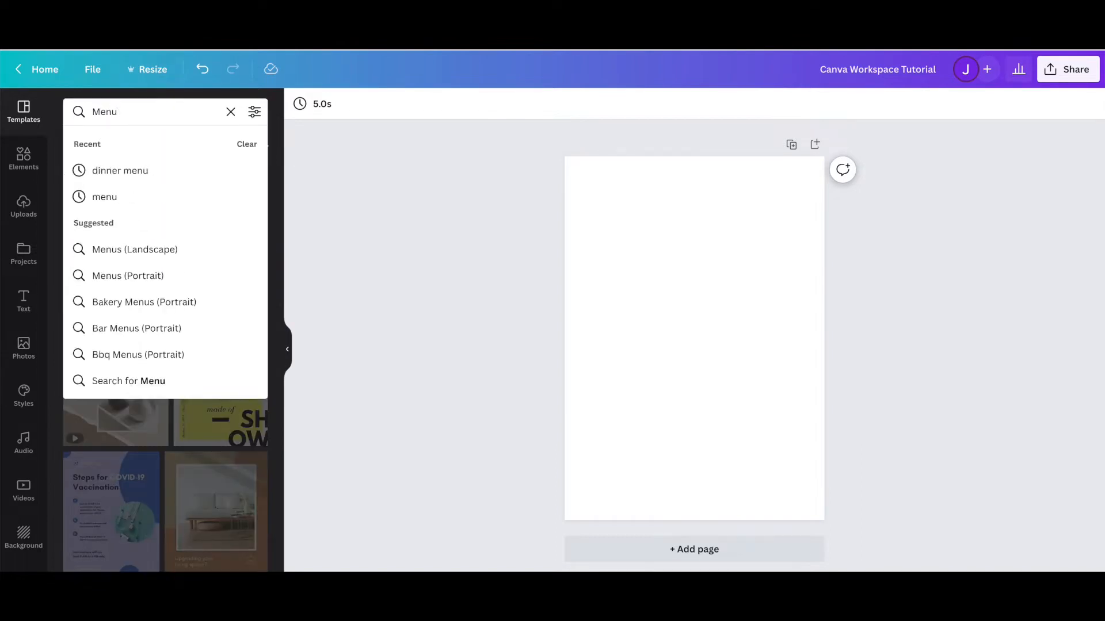
key("Return")
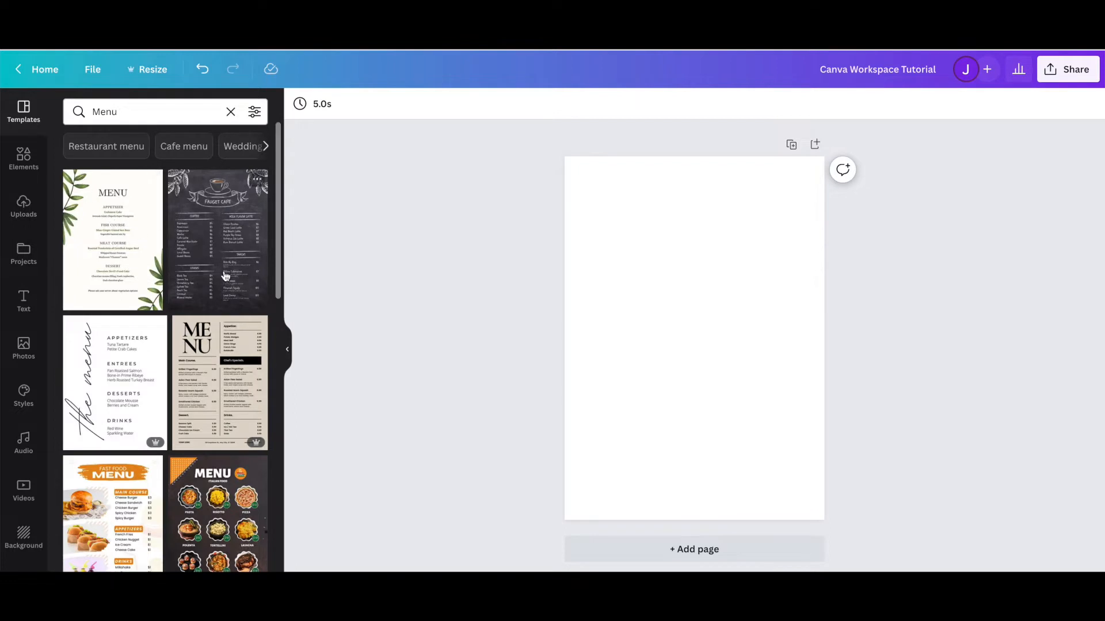
Apply the Drinks menu template with photos to the page, and replace it with the beige leaf-sketch menu template.
scroll(116, 426, "down", 1)
scroll(116, 425, "down", 2)
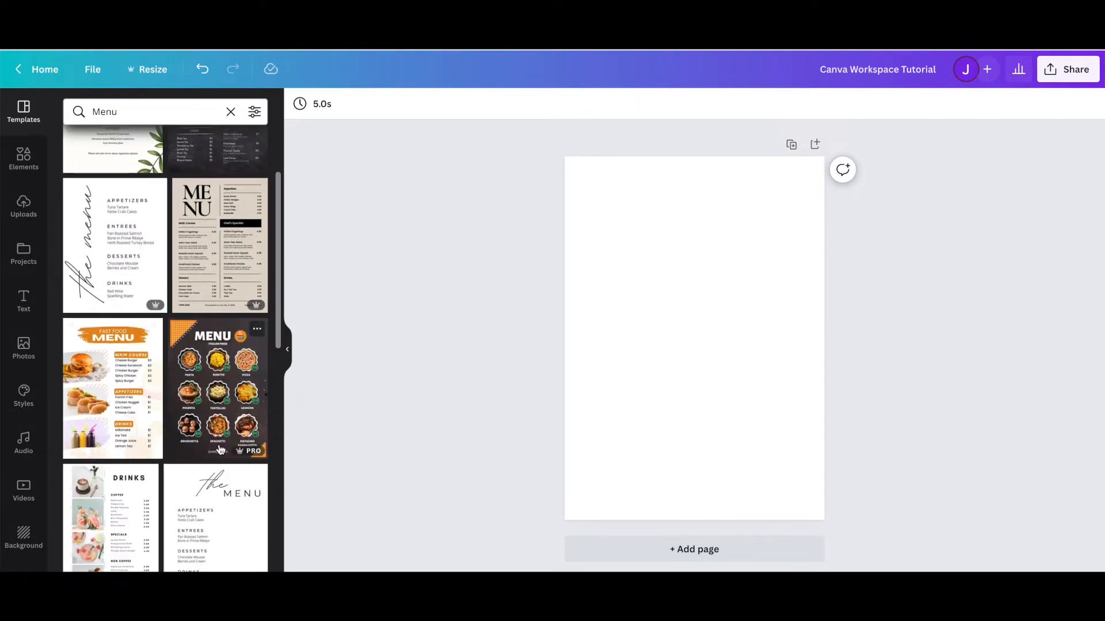
scroll(219, 449, "down", 3)
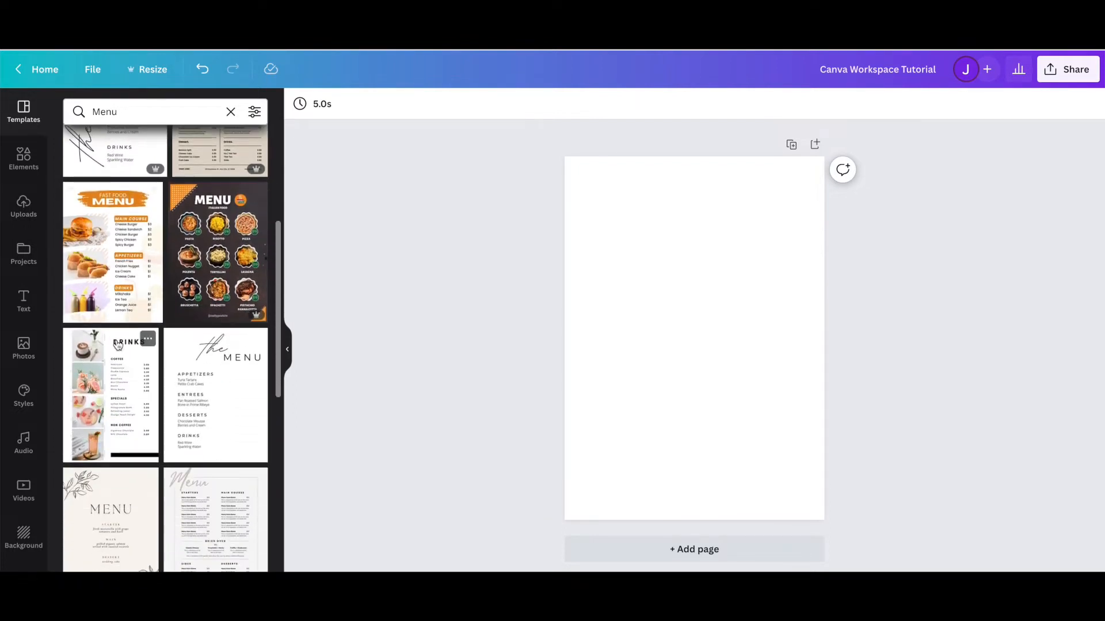
left_click(118, 345)
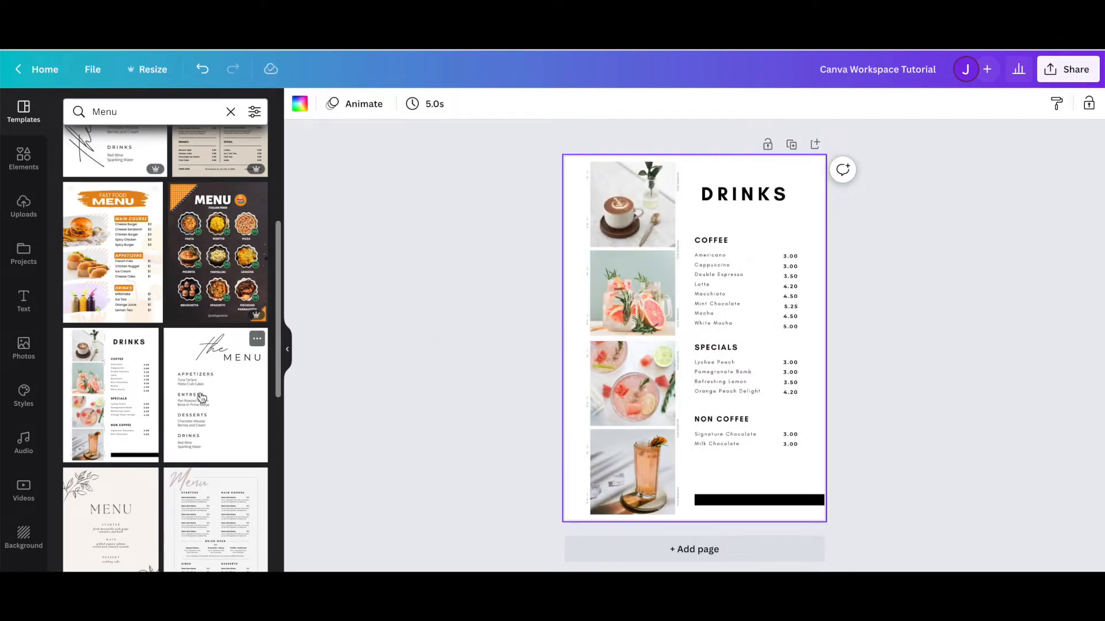
scroll(201, 397, "down", 3)
left_click(116, 336)
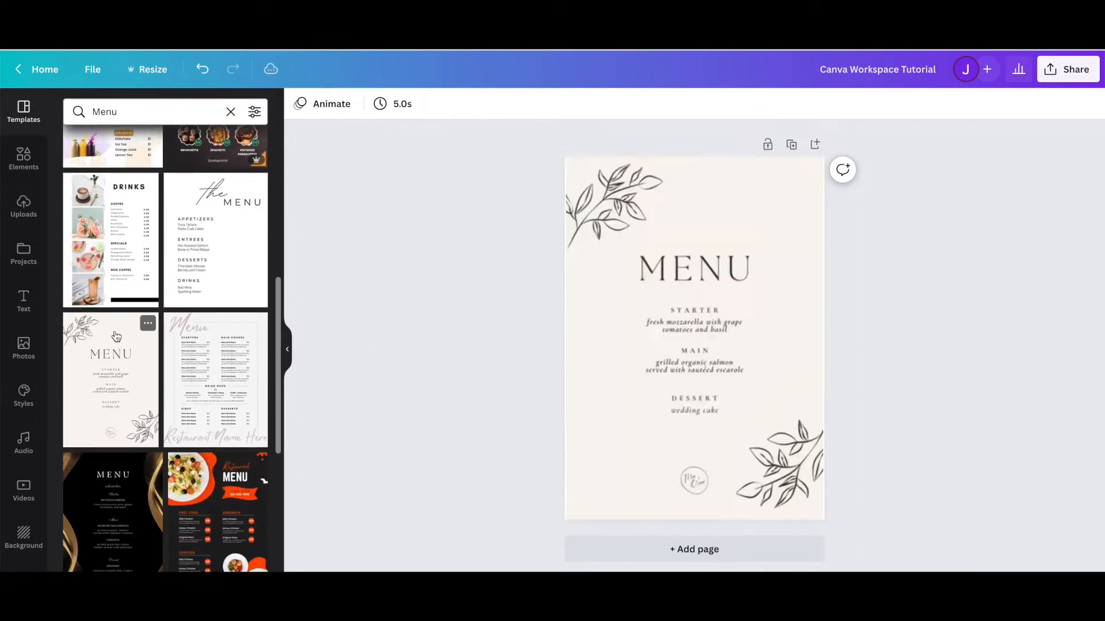
Apply the watercolor menu template with green and gold leaves to the page.
scroll(116, 337, "down", 6)
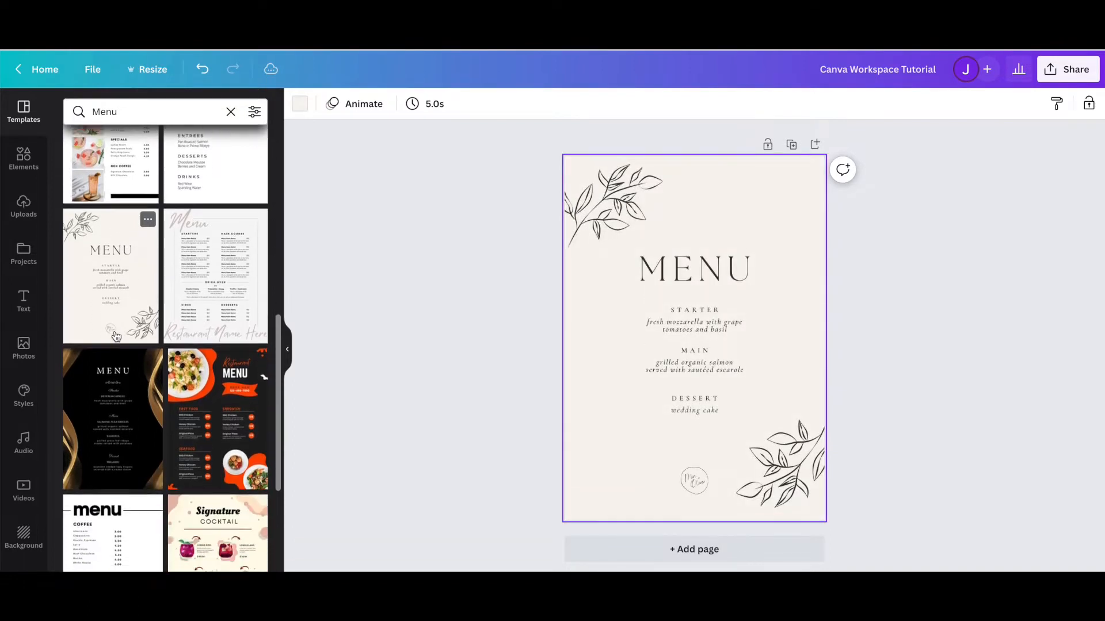
scroll(116, 336, "down", 3)
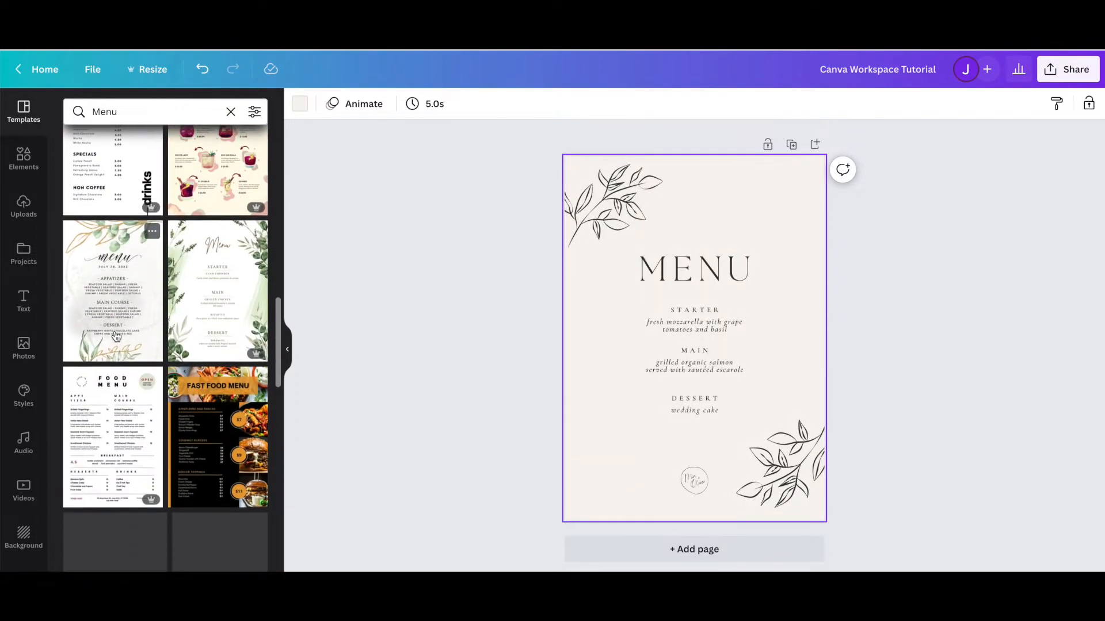
left_click(90, 266)
scroll(147, 296, "down", 5)
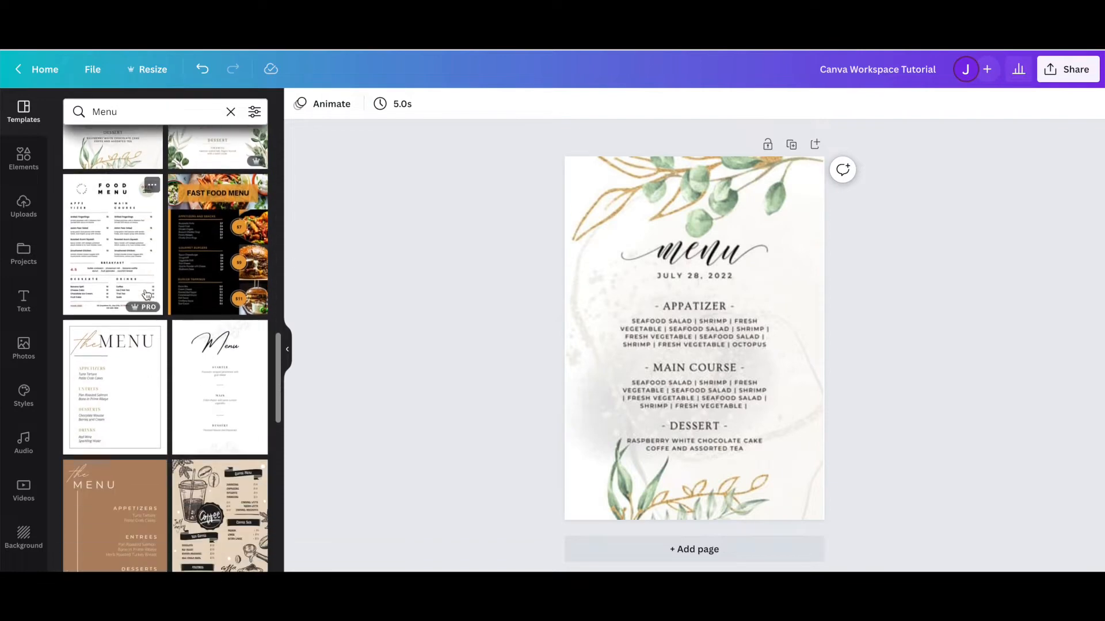
Search the template library for "event flyer".
scroll(148, 294, "up", 20)
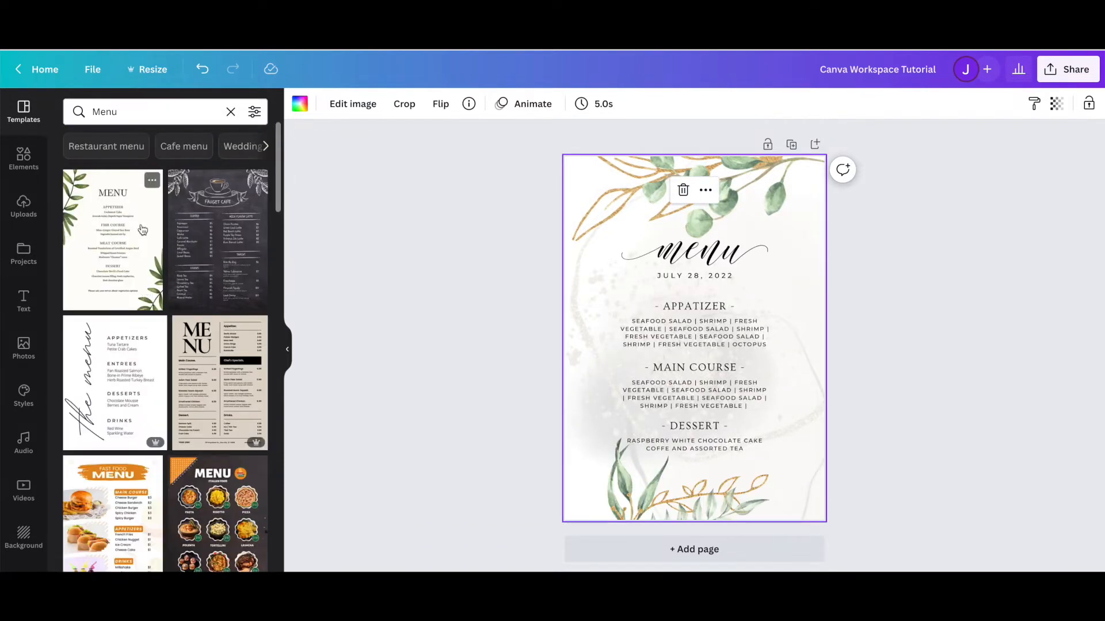
double_click(130, 105)
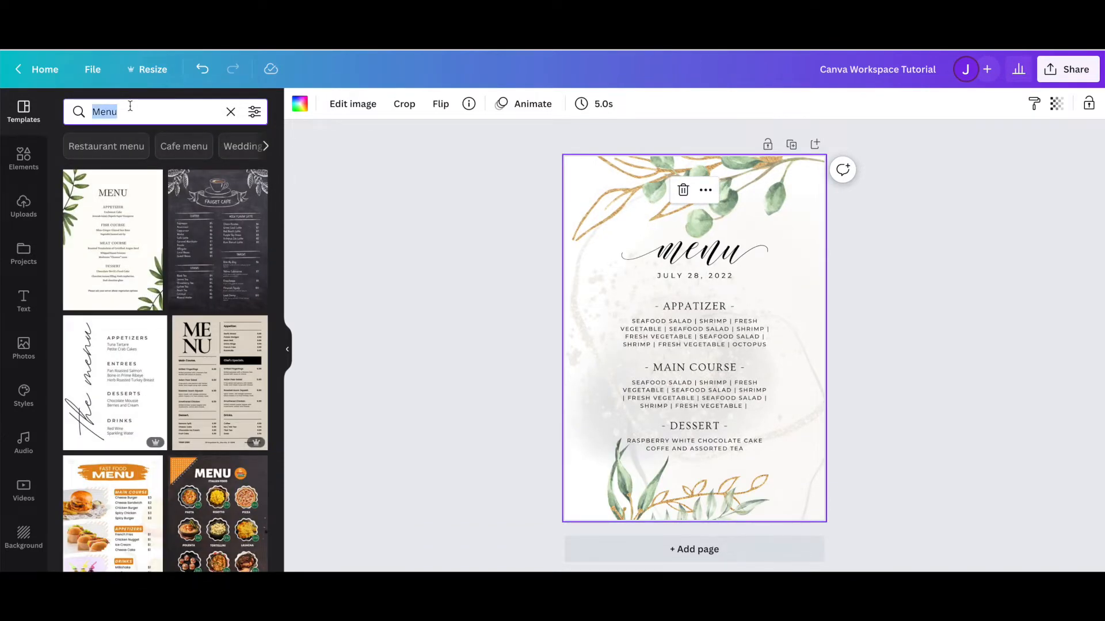
type("event flyer")
key("Return")
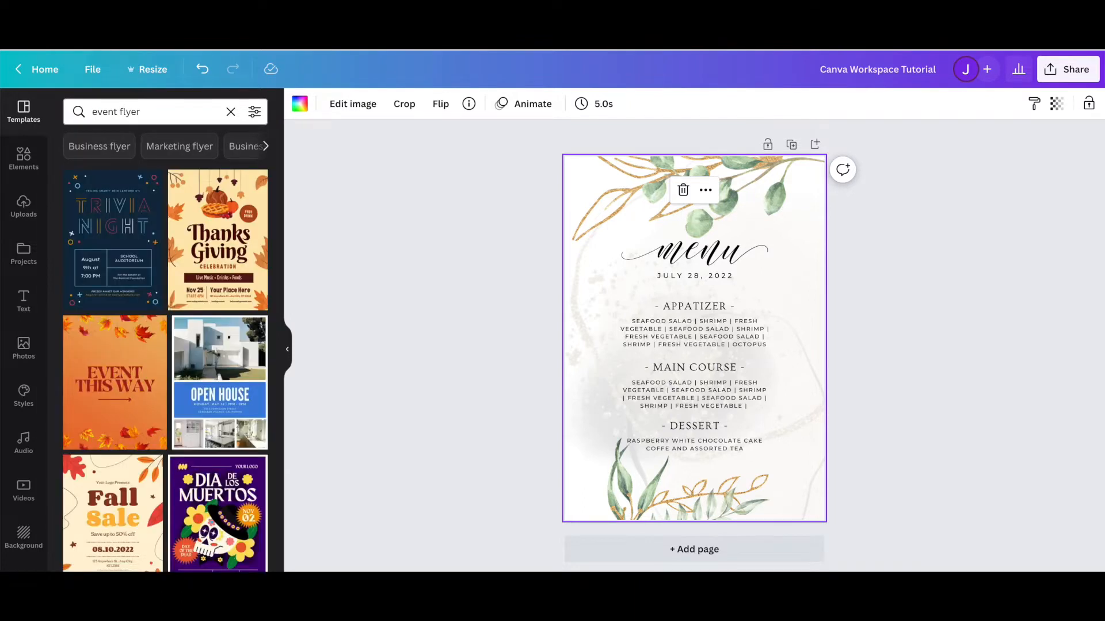
Apply the Trivia Night flyer template to the page, and replace it with the Open House flyer template.
left_click(108, 177)
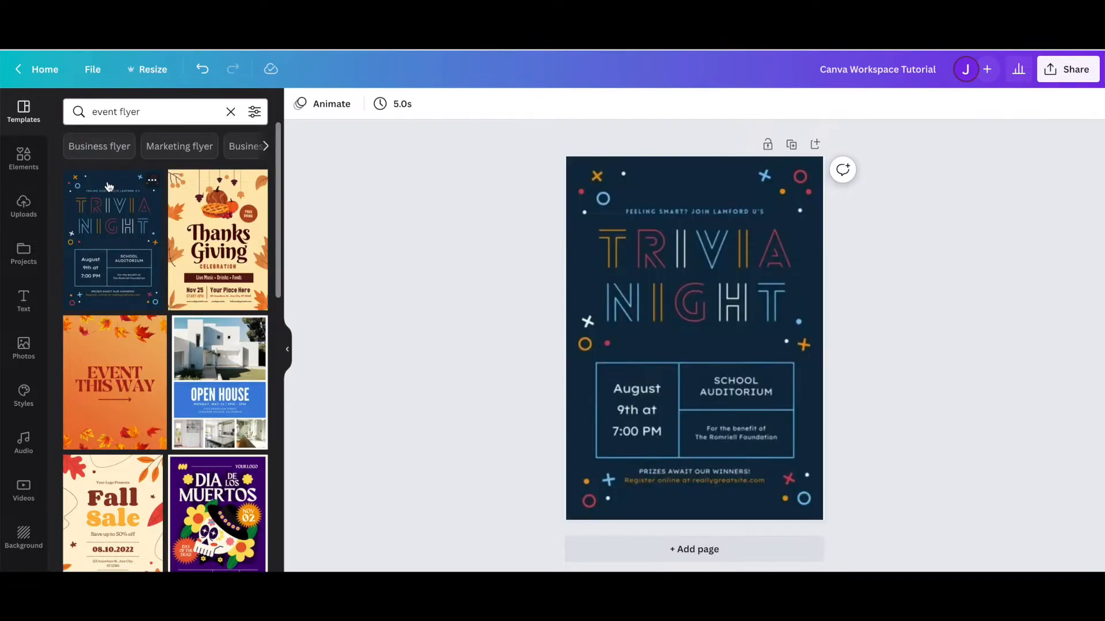
scroll(173, 259, "down", 2)
left_click(202, 264)
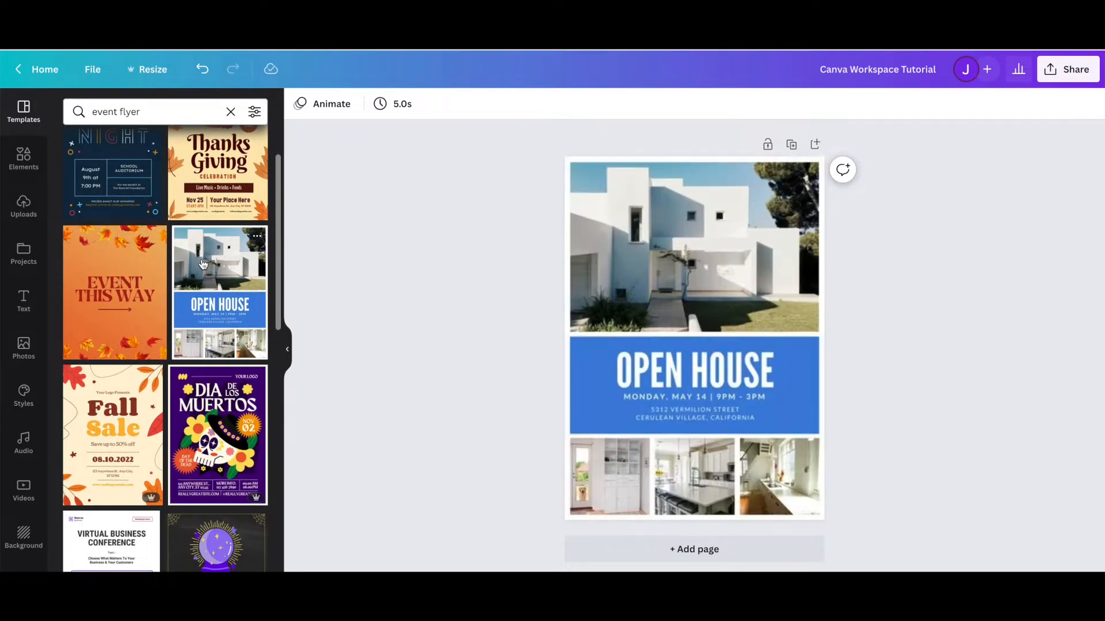
Look through more event flyer templates and search the library for "newsletter".
scroll(148, 307, "down", 3)
scroll(148, 307, "down", 8)
left_click(150, 109)
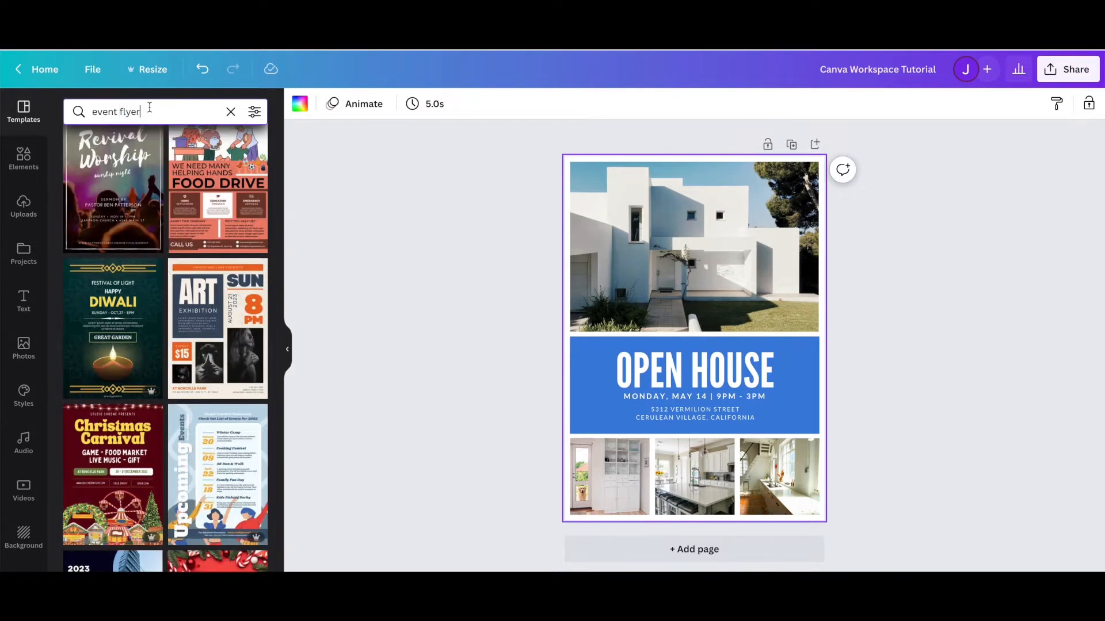
key("ctrl+a")
type("newsletter")
key("Return")
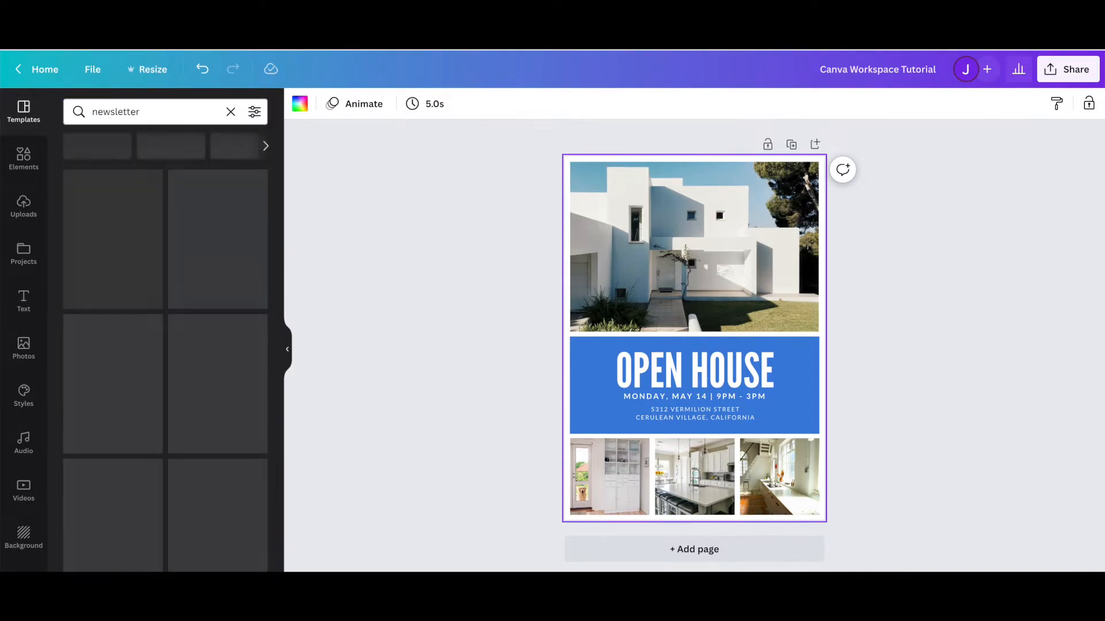
Search the template library for "Christmas Invitation".
double_click(152, 109)
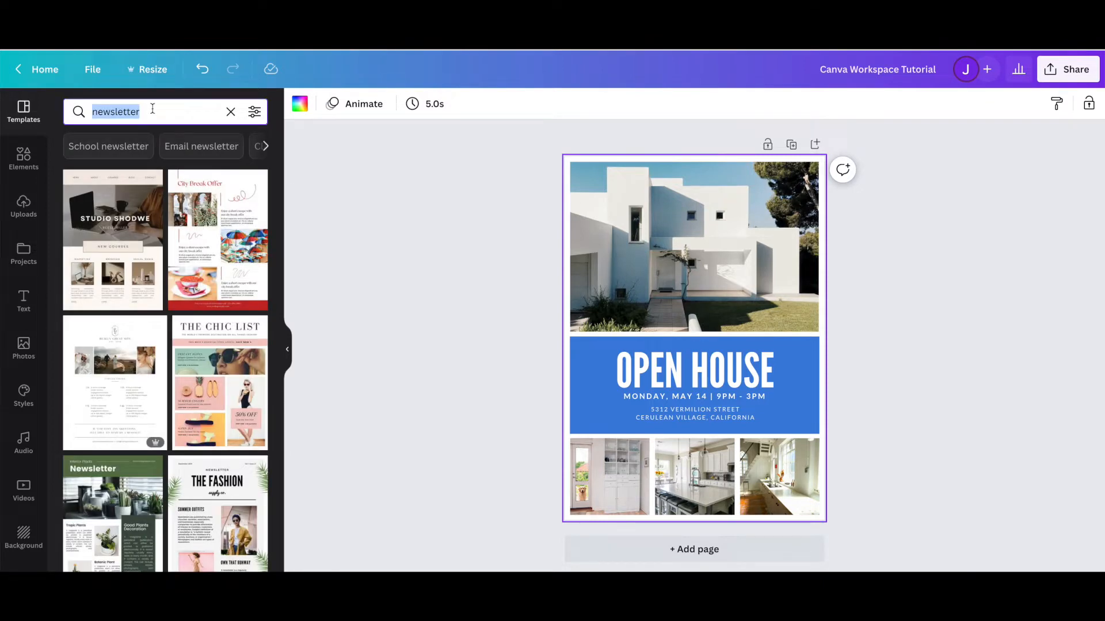
type("Christmas Invita")
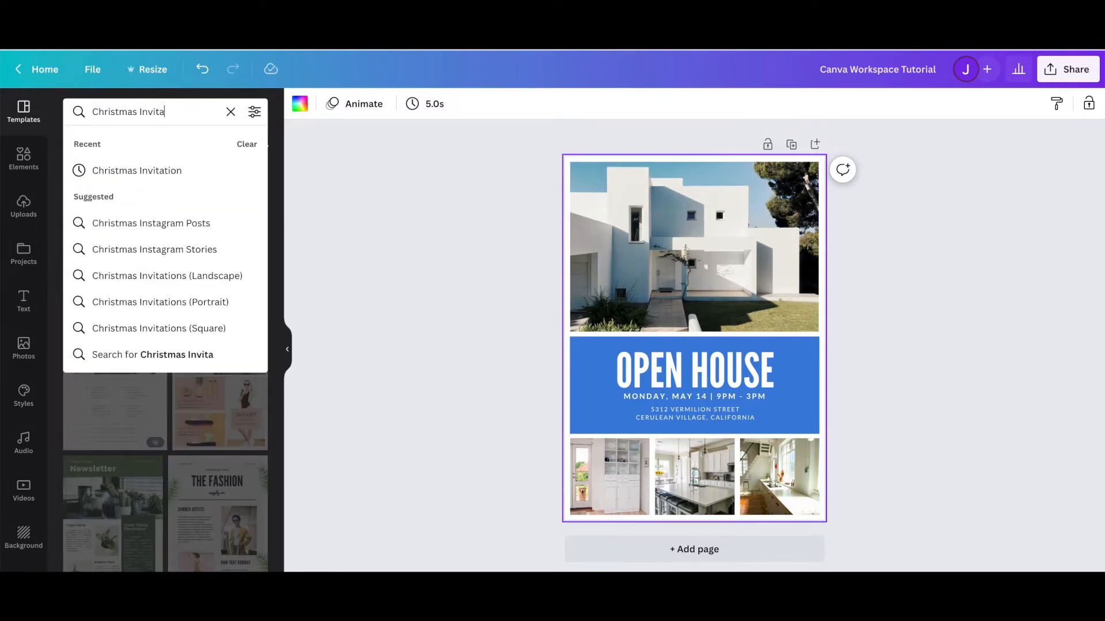
type("tion")
key("Return")
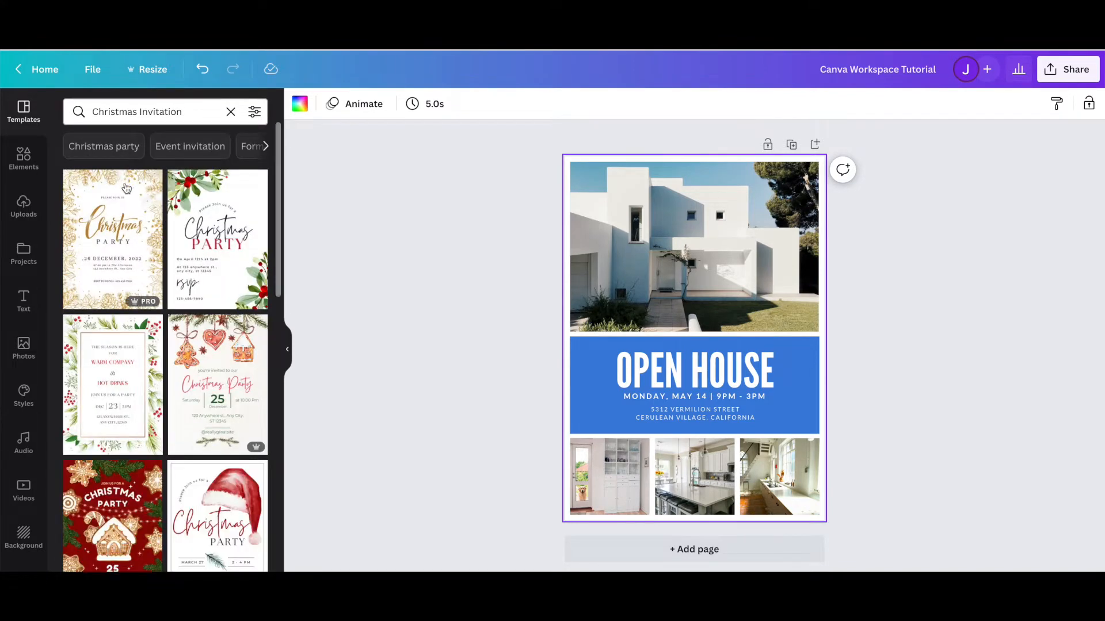
Search the templates for "Baby Shower" and apply the invitation with safari animals and eucalyptus leaves.
triple_click(195, 118)
type("Baby Show")
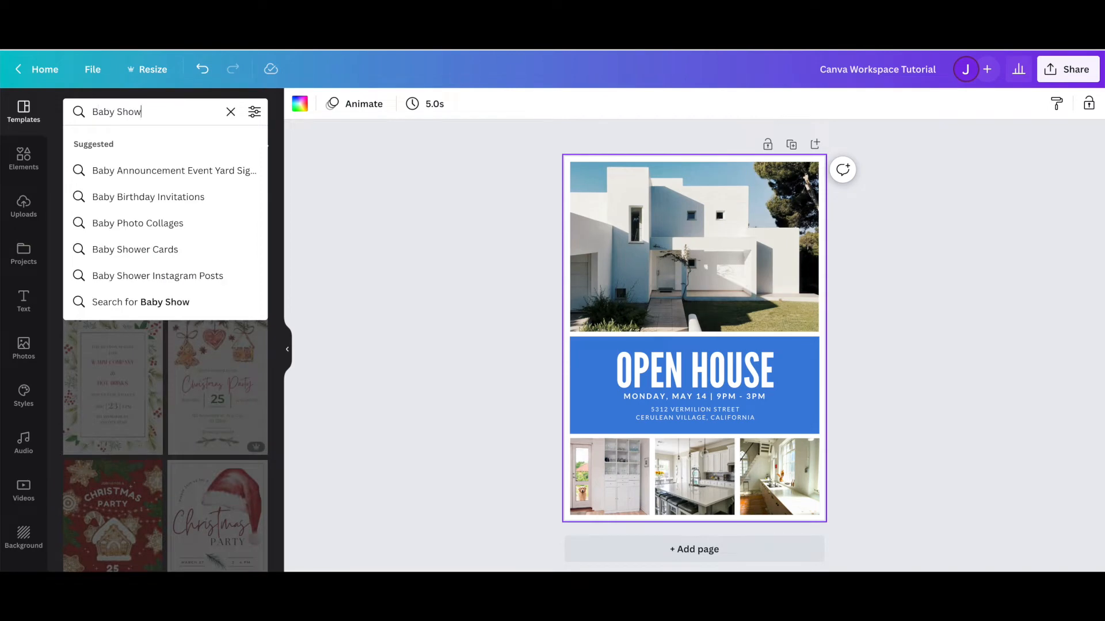
type("er")
key("Return")
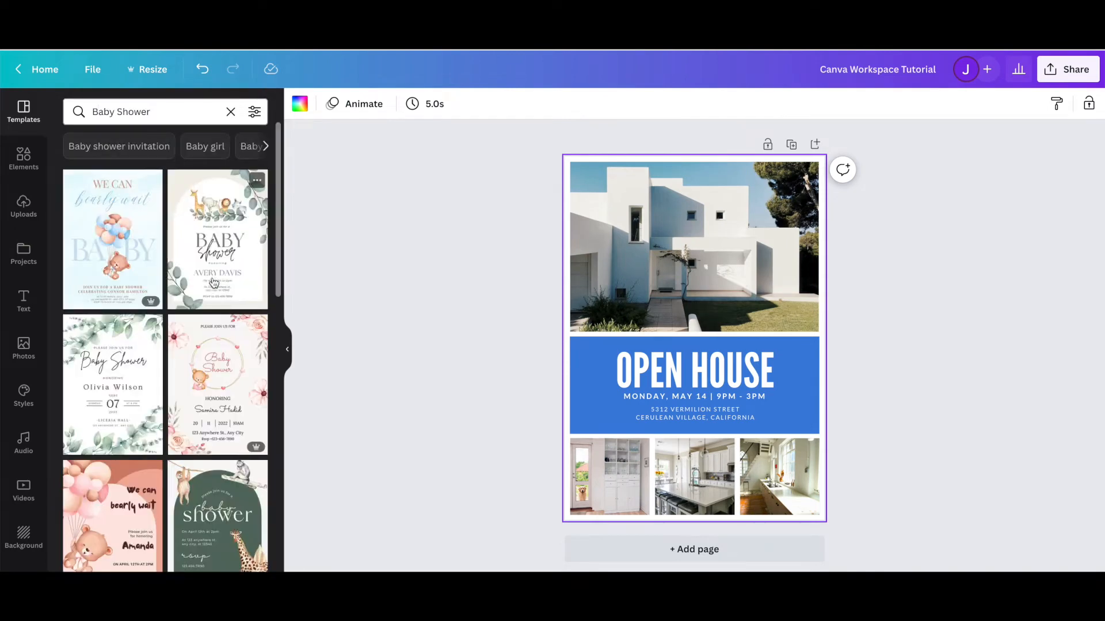
left_click(212, 242)
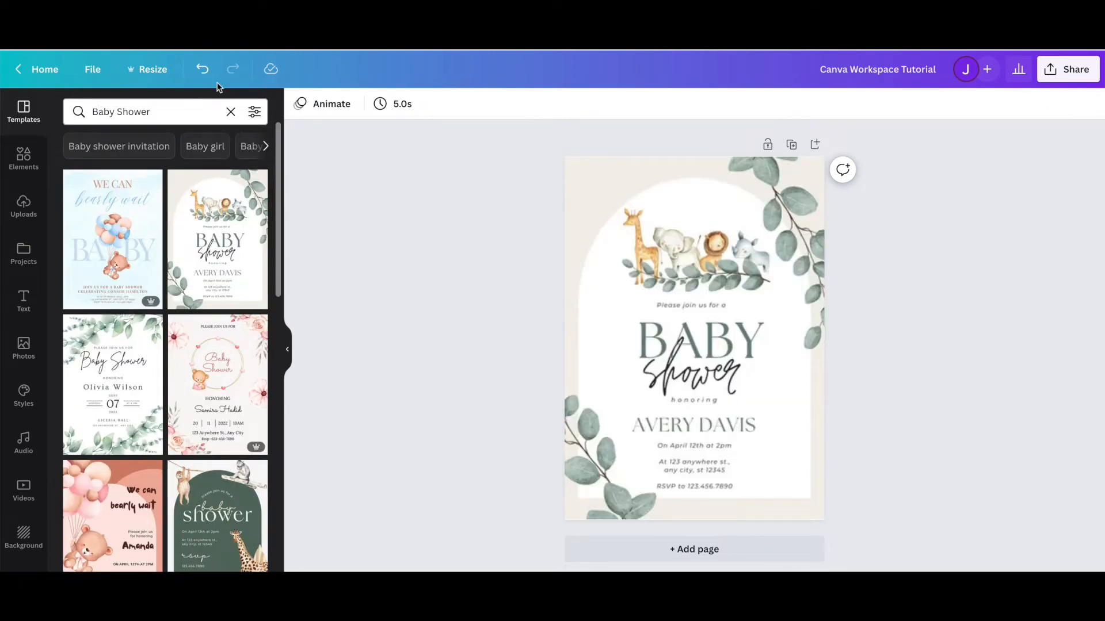
Search the template library for "Happy Birthday".
left_click(182, 110)
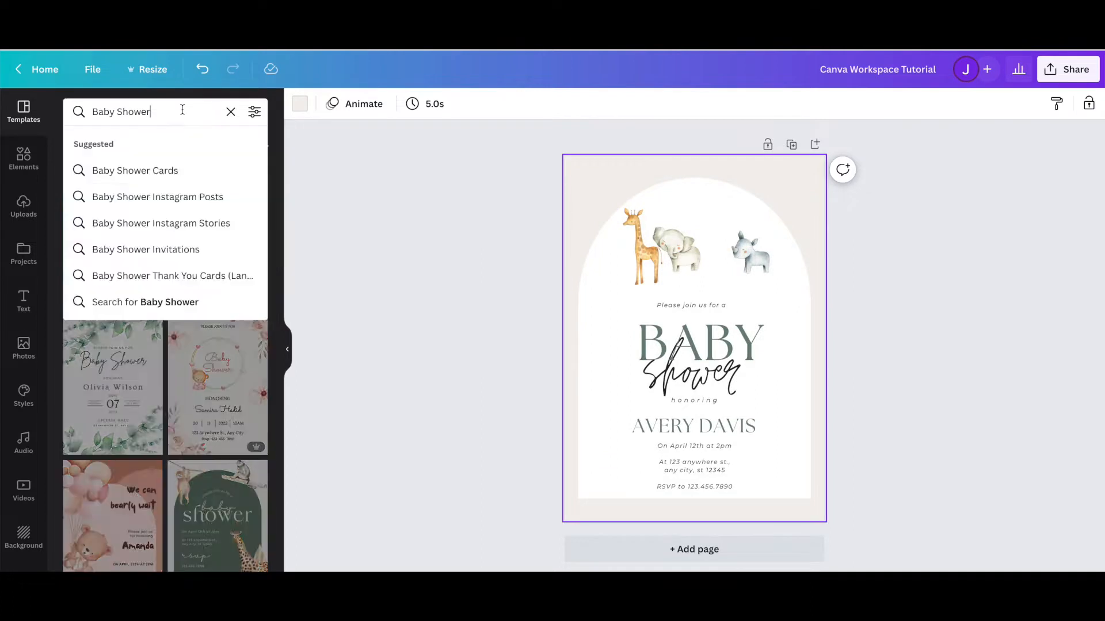
triple_click(182, 109)
type("Happy B")
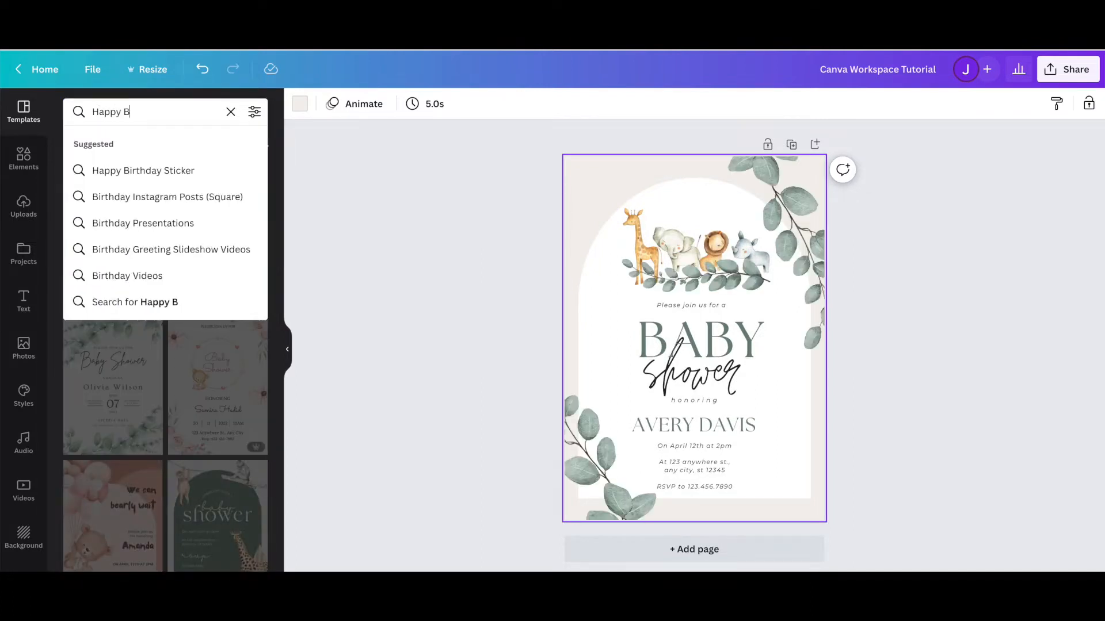
type("irthday")
key("Return")
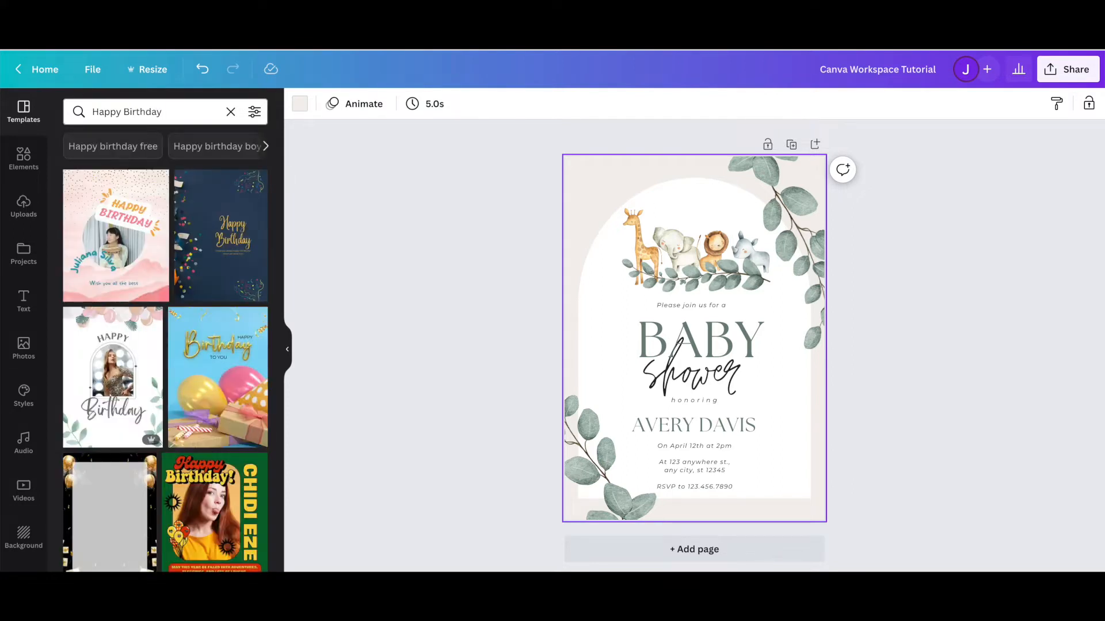
Apply the navy Happy Birthday template with confetti to the page and browse the other birthday templates.
left_click(219, 220)
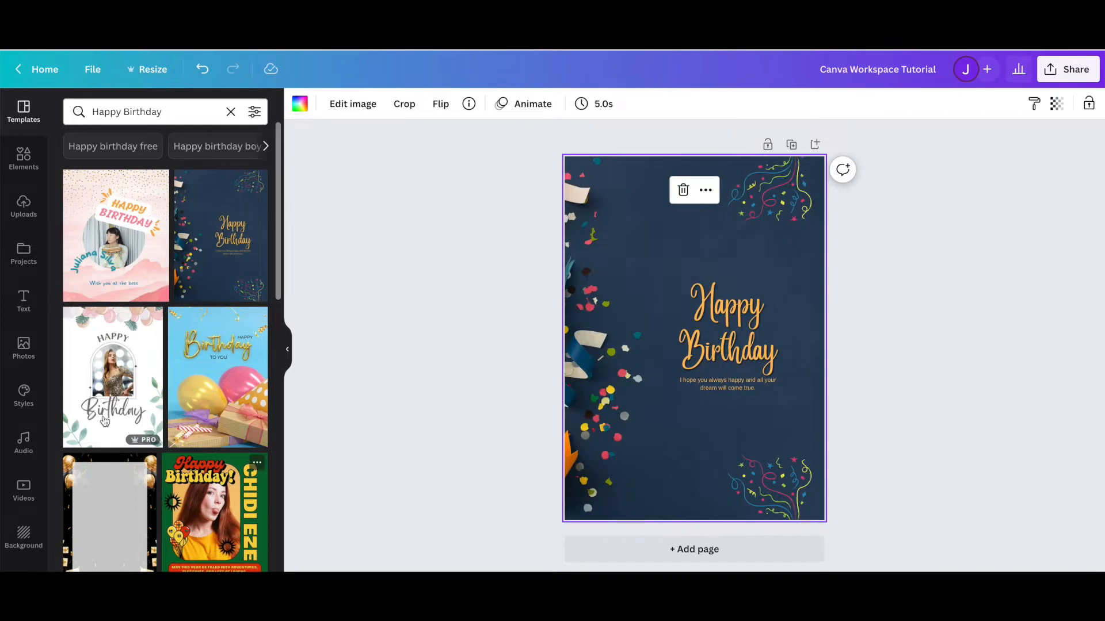
scroll(190, 407, "down", 4)
scroll(190, 408, "down", 2)
scroll(189, 408, "up", 6)
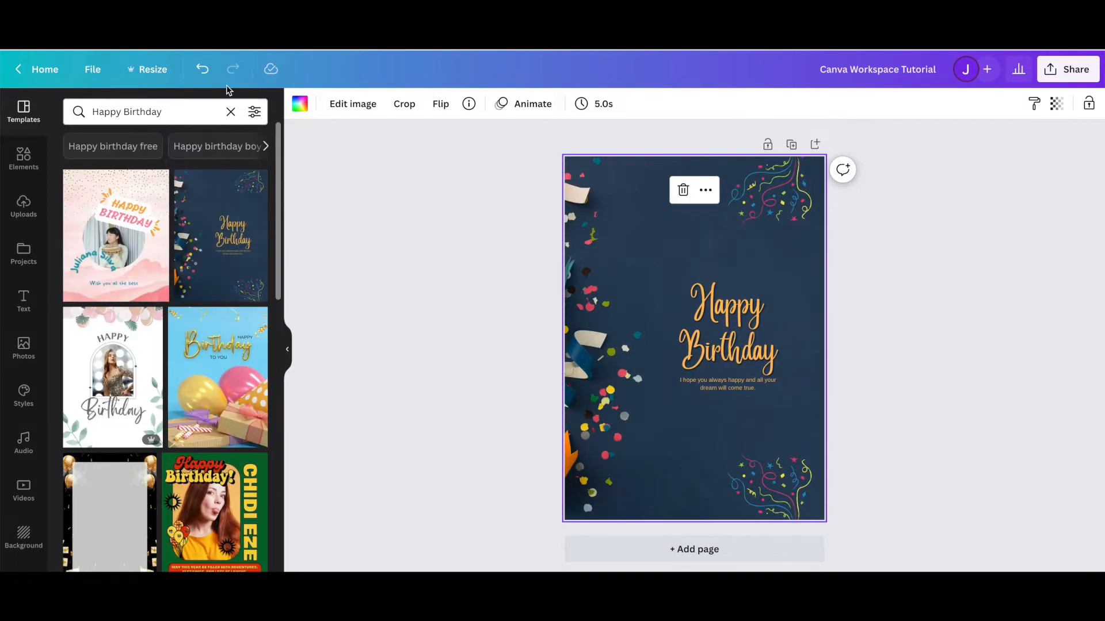
Search the template library for "Thanksgiving Invitation".
left_click(228, 112)
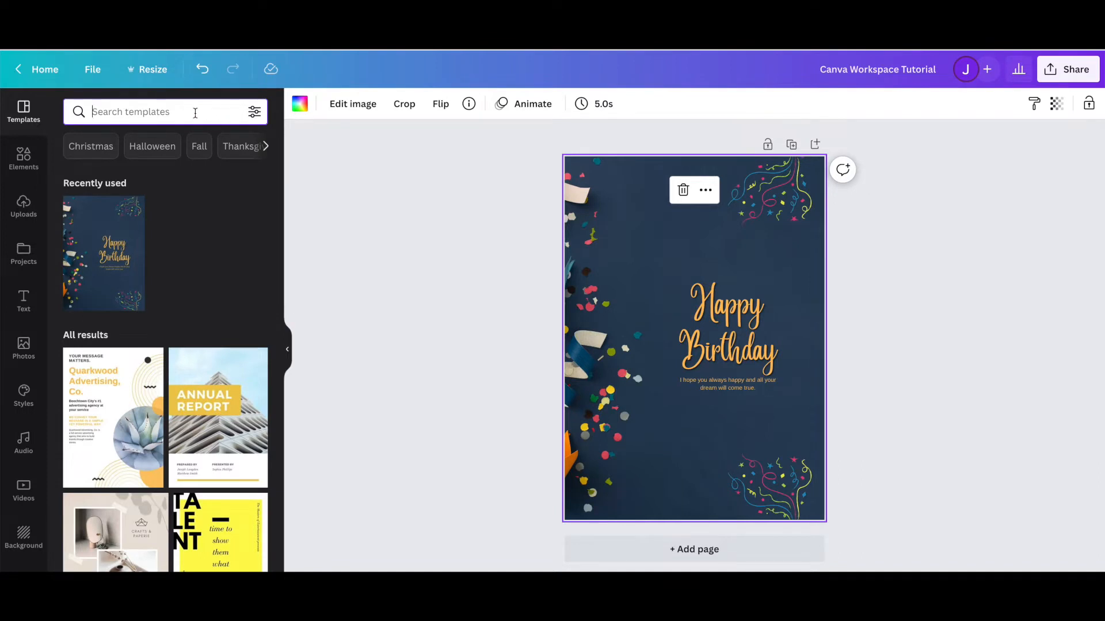
type("Than")
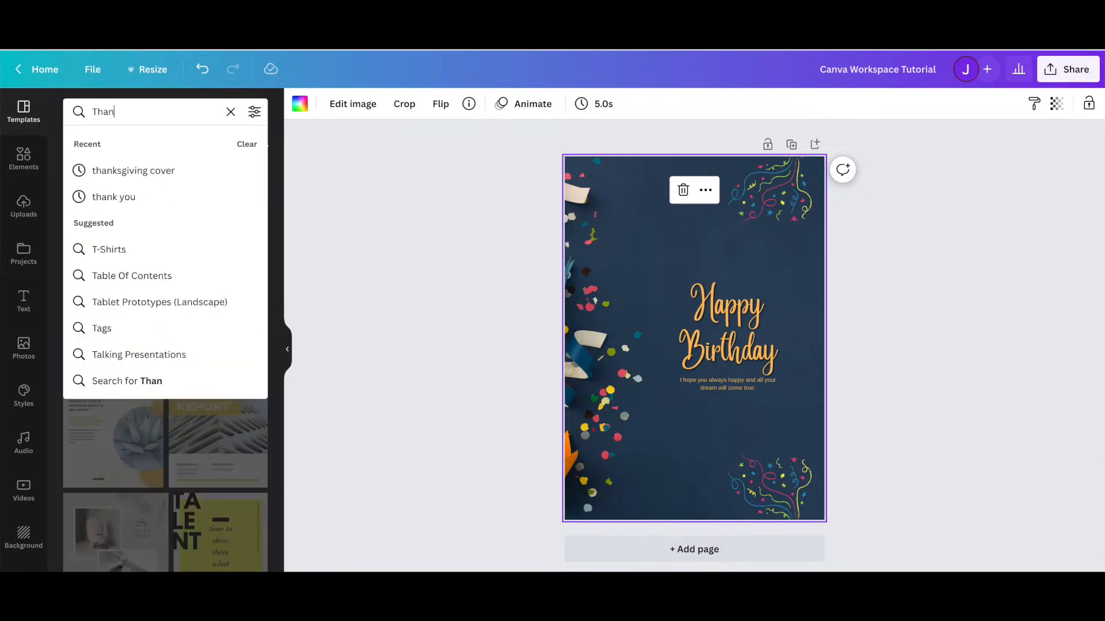
type("ksgiving Invitation")
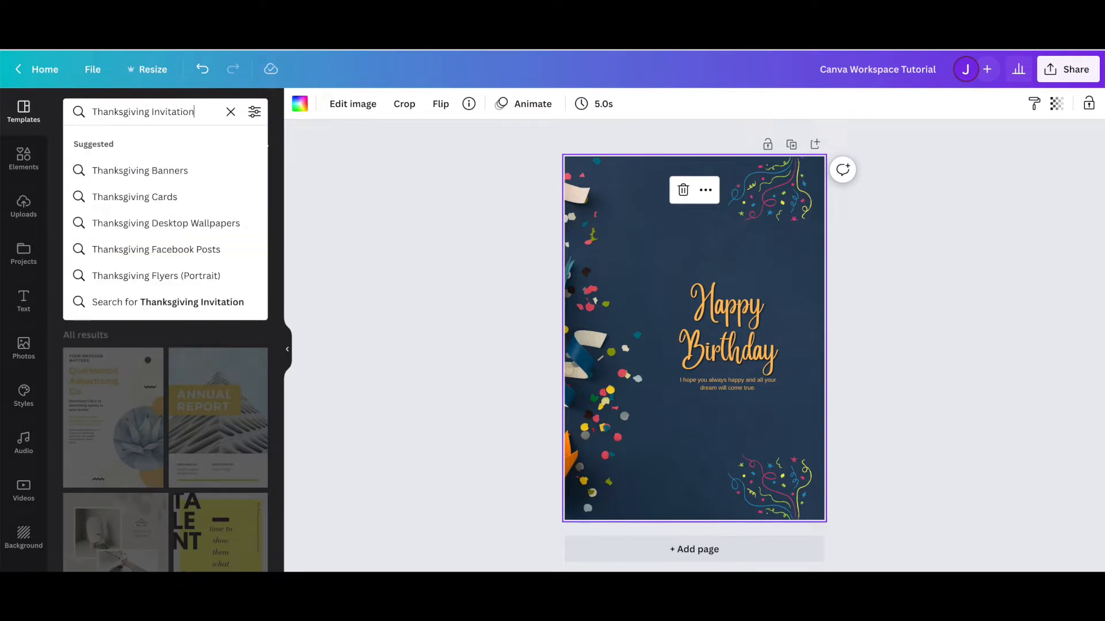
key("Return")
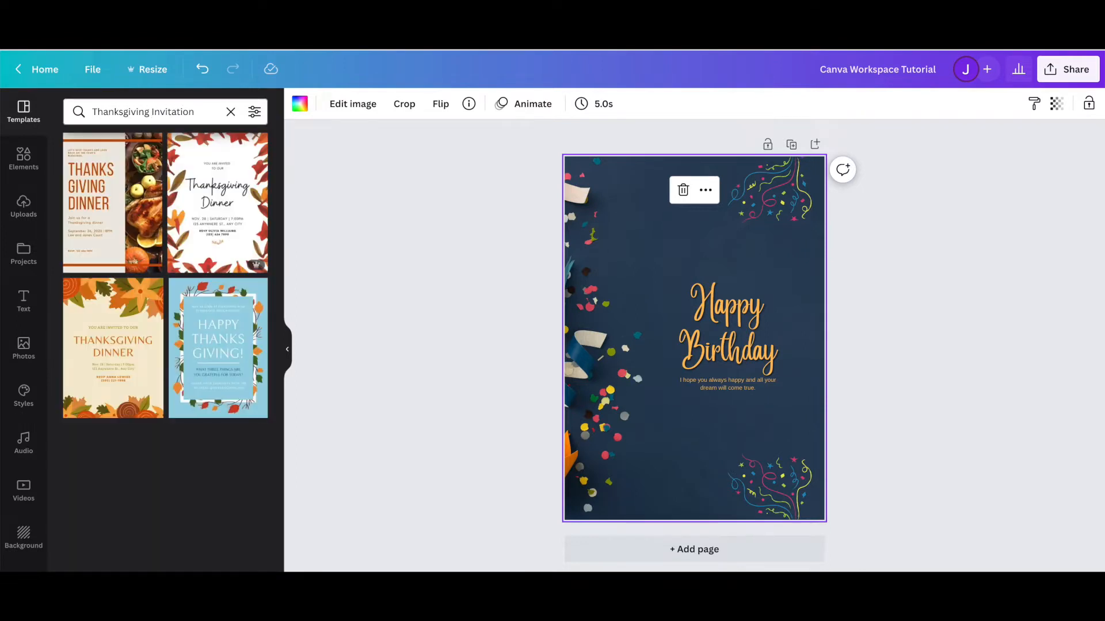
Try the white Thanksgiving Dinner template, and replace it with the light blue Happy Thanksgiving template framed by autumn leaves.
left_click(227, 156)
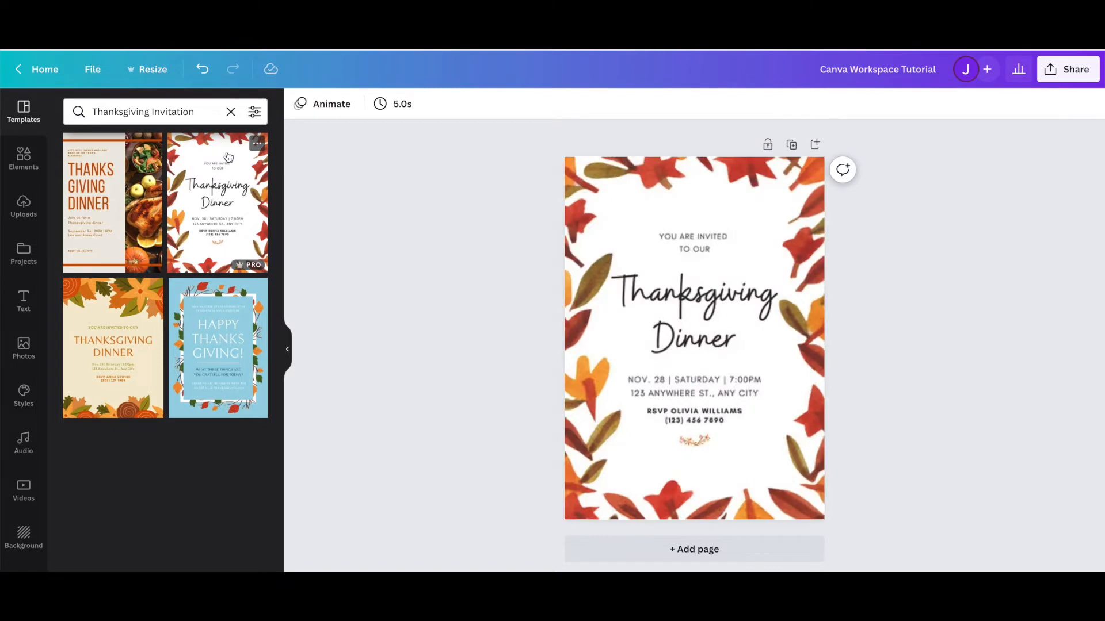
left_click(258, 326)
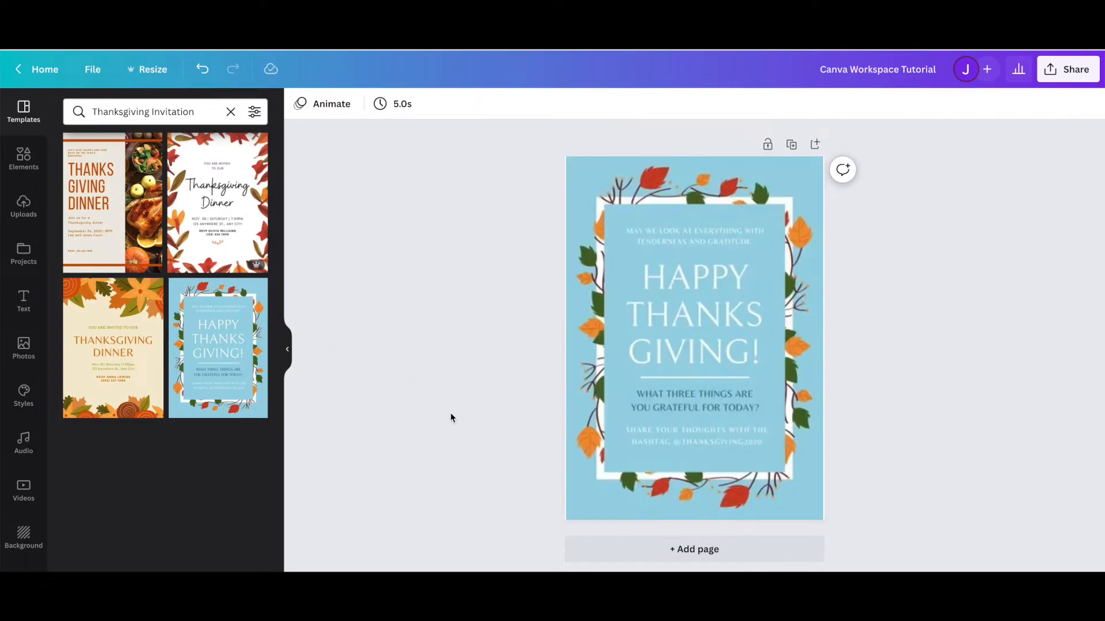
left_click(454, 392)
left_click(453, 394)
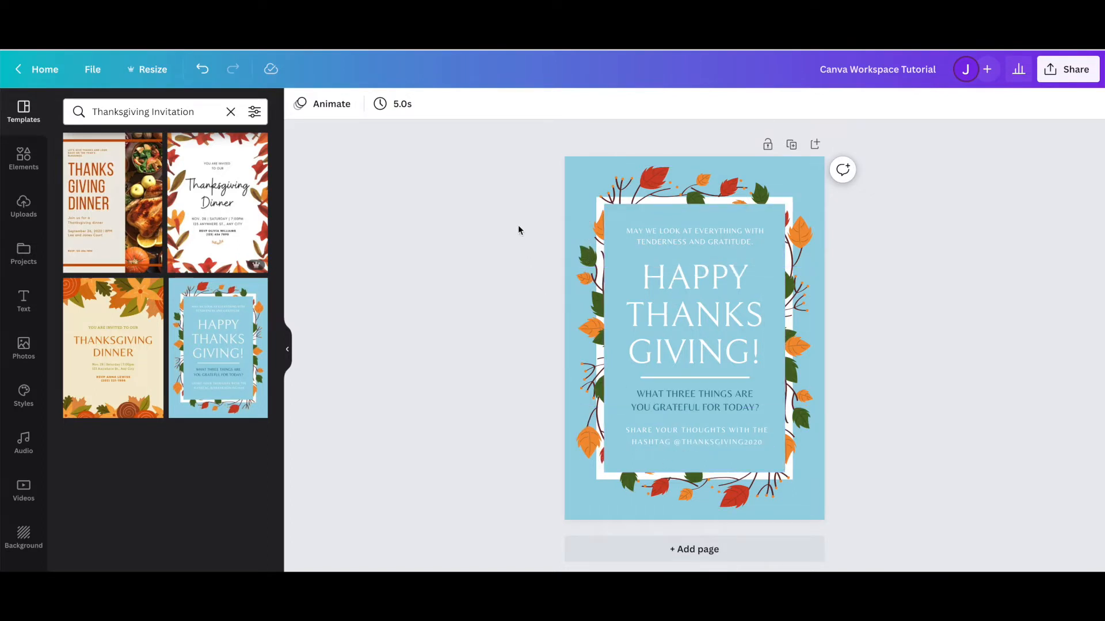
Duplicate the invitation page and delete all the text and the divider line from the copy.
left_click(791, 145)
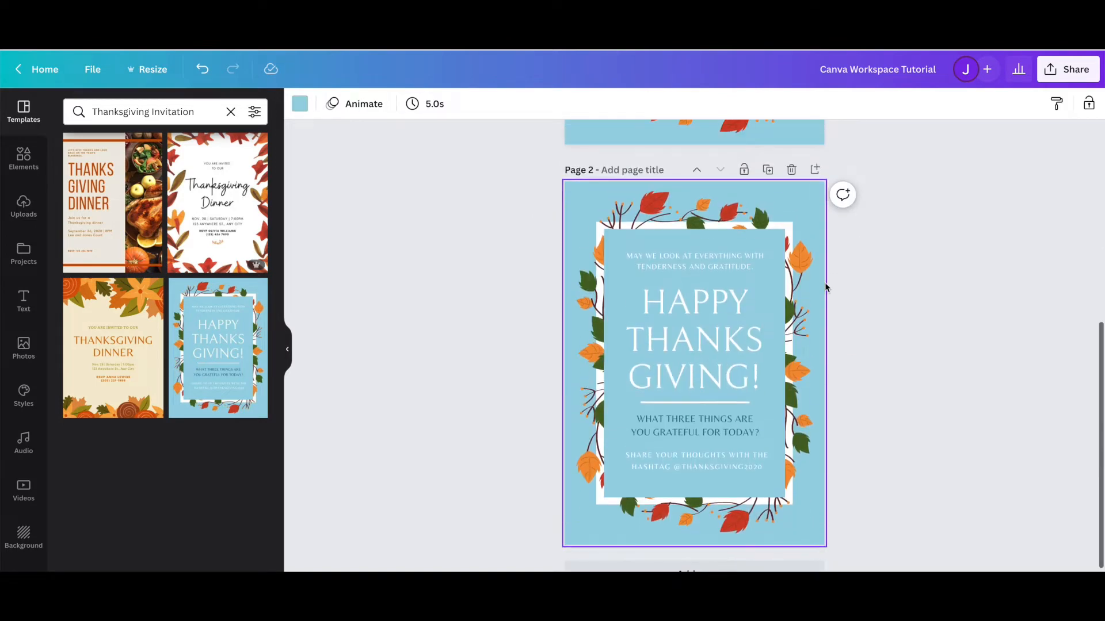
left_click(696, 347)
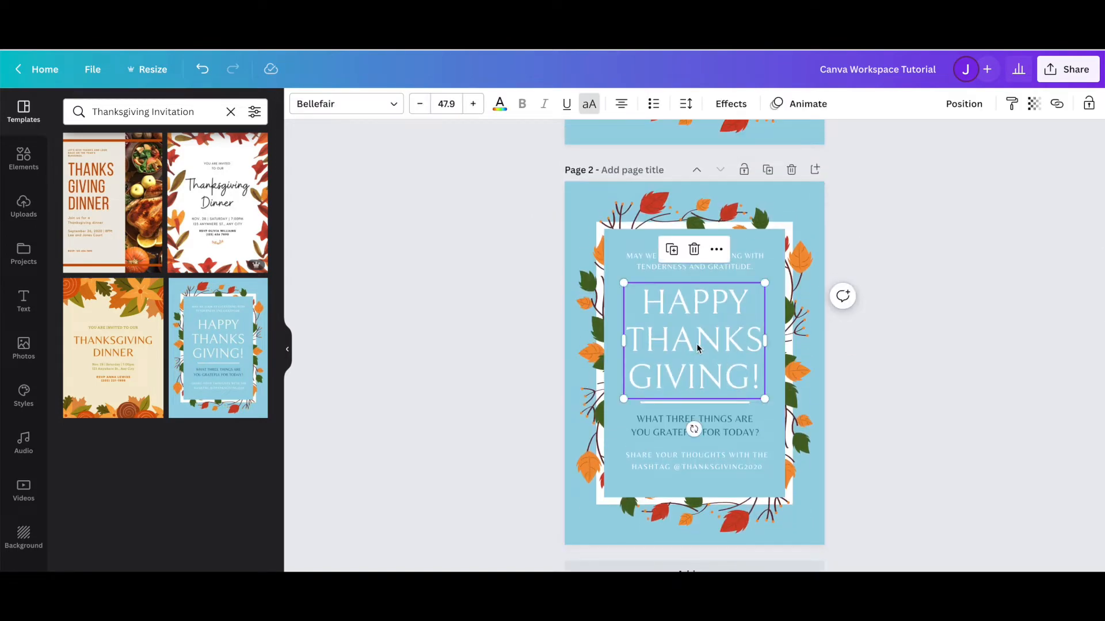
key("Delete")
left_click(693, 426)
key("Delete")
left_click(688, 456)
key("Delete")
left_click(685, 402)
key("Delete")
left_click(690, 264)
key("Delete")
Delete the inner blue panel and the autumn leaf branches from page 2.
left_click(685, 274)
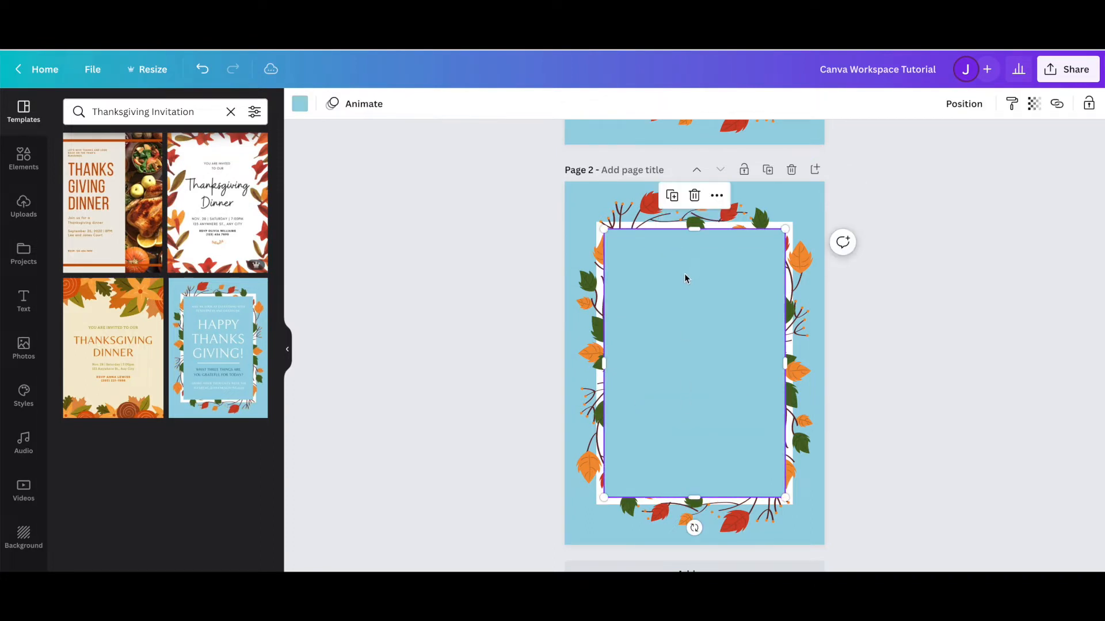
key("Delete")
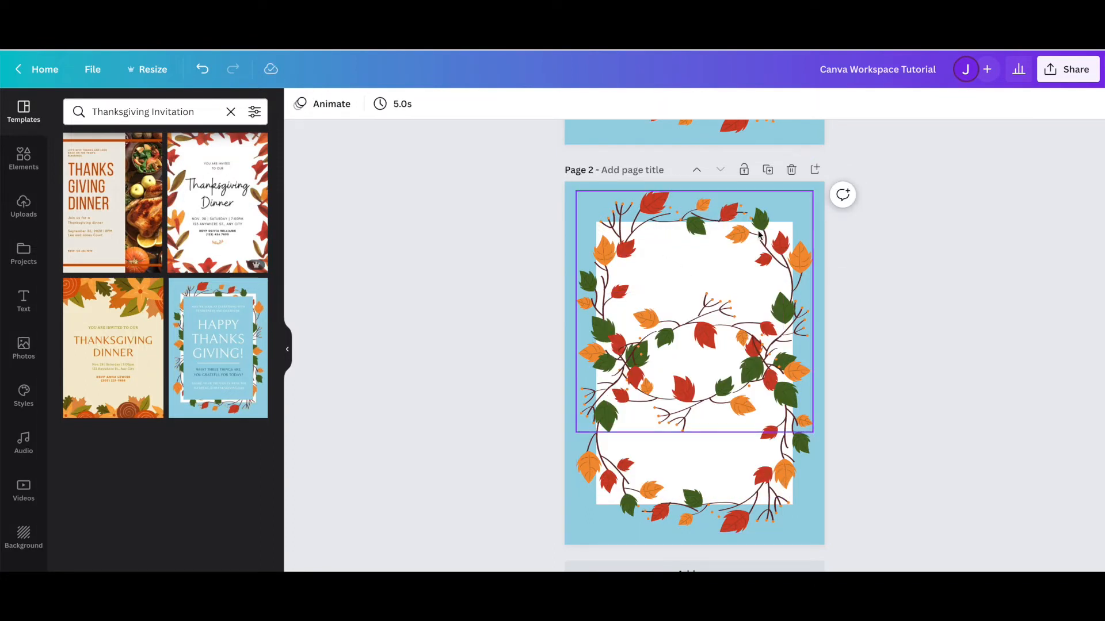
left_click(726, 238)
left_click(758, 469)
left_click(767, 272)
key("Delete")
left_click(744, 389)
key("Delete")
Clear the white rectangle and blue background from page 2, and remove that page from the design.
left_click(717, 305)
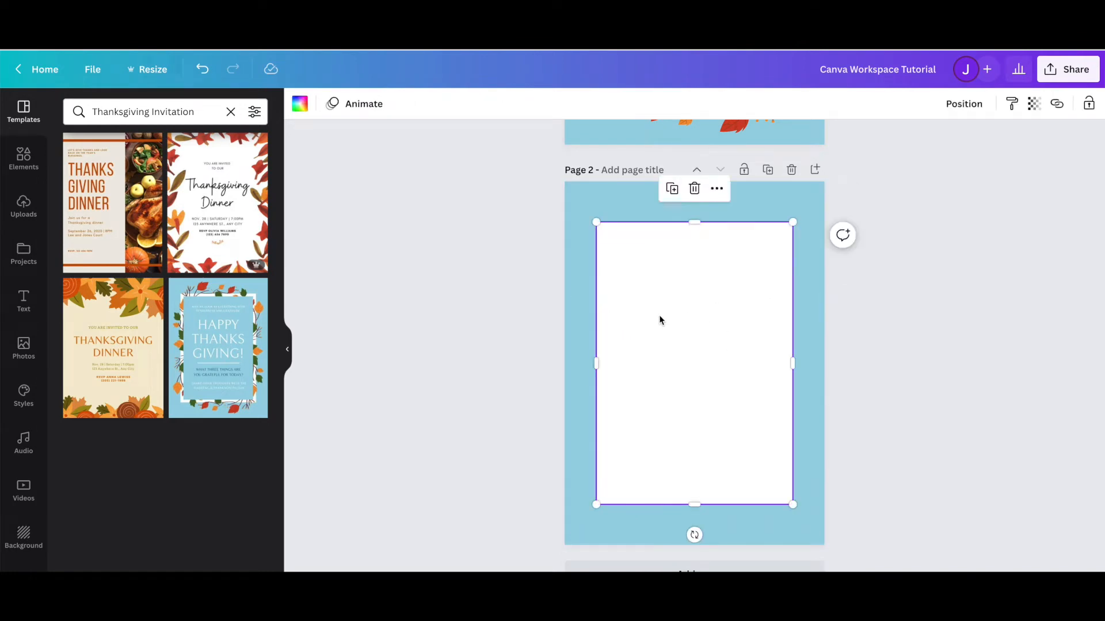
key("Delete")
left_click(703, 363)
key("Delete")
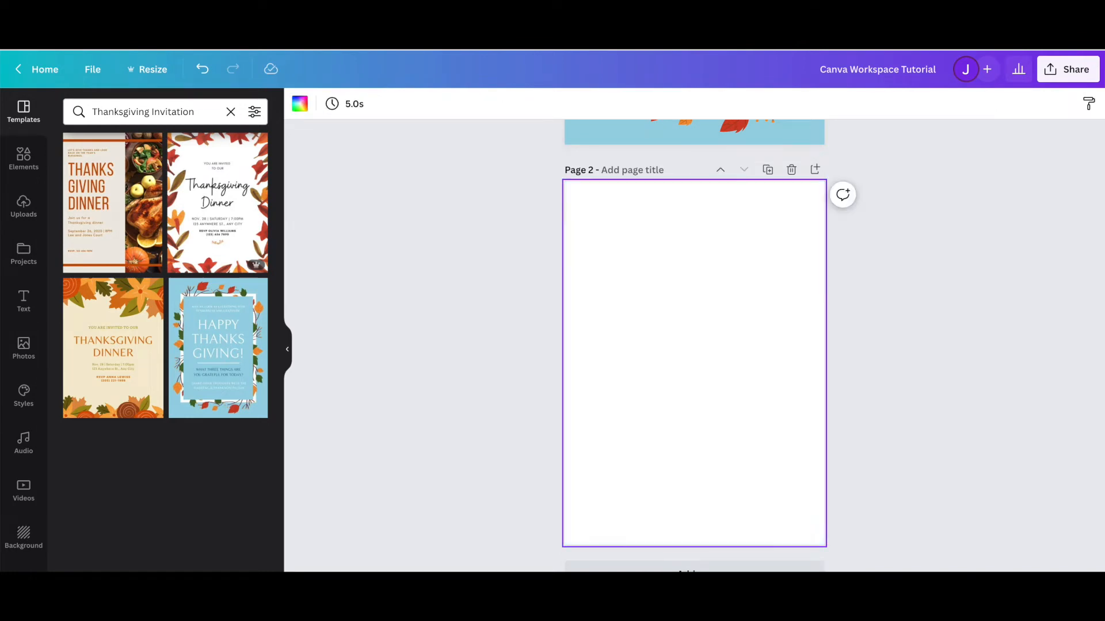
scroll(788, 426, "up", 5)
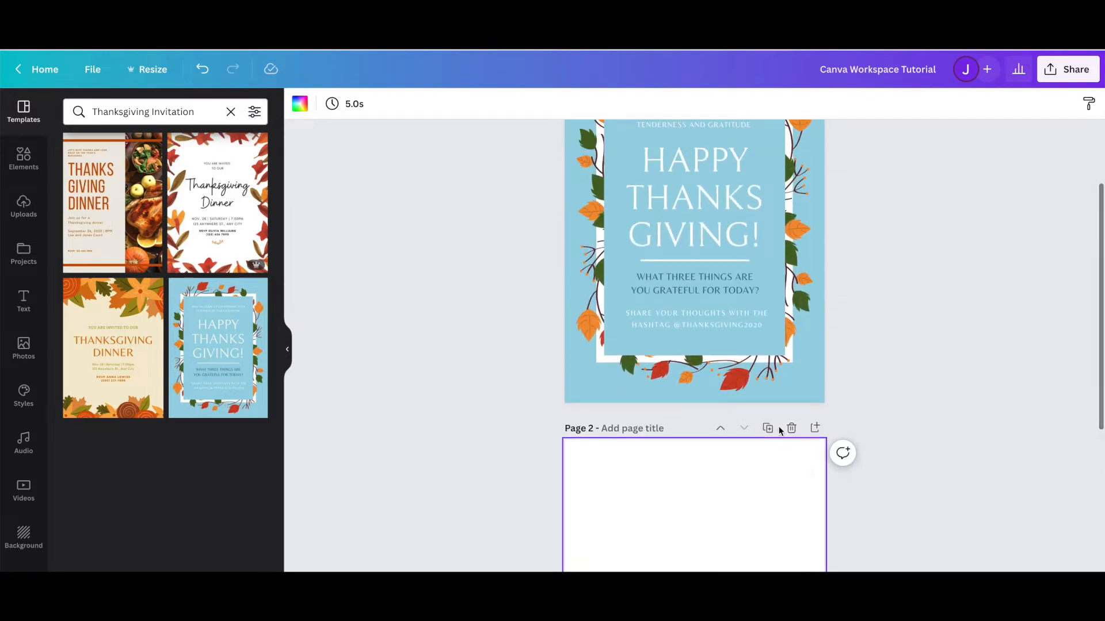
left_click(792, 435)
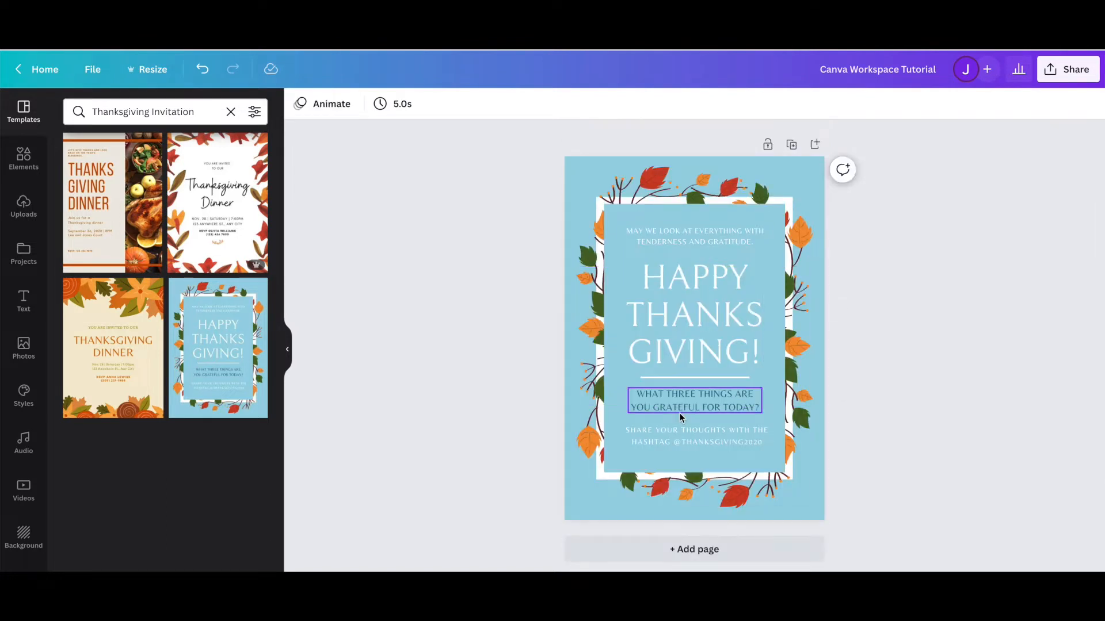
Replace the small text above the Happy Thanksgiving title with "WE ARE LOOKING FORWARD TO CELEBRATING WITH YOU.".
left_click(713, 239)
left_click(713, 240)
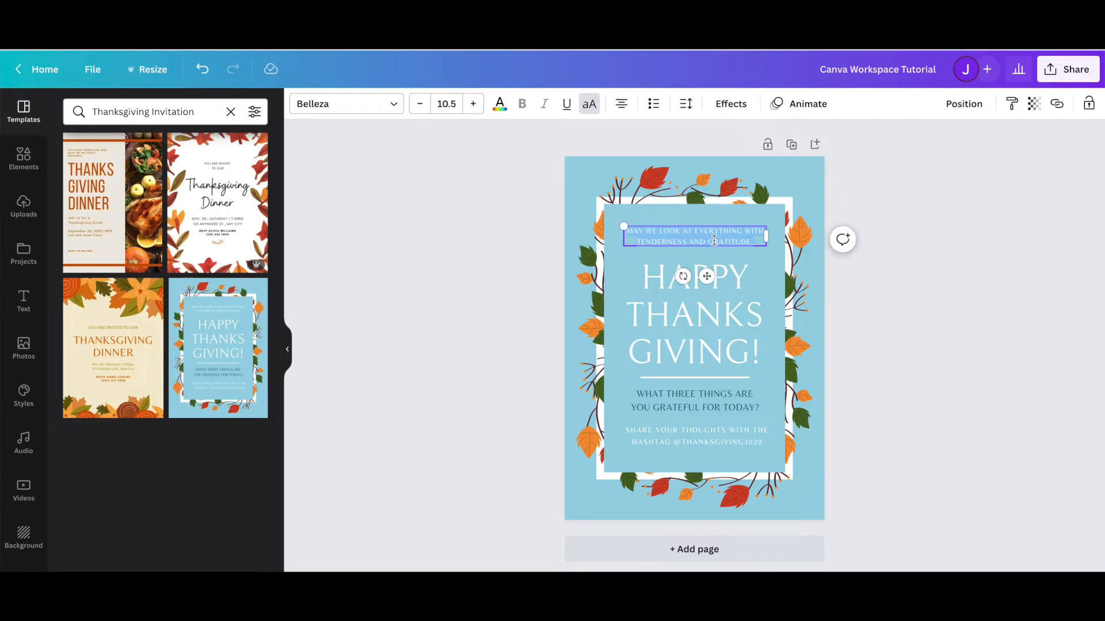
type("WE ARE")
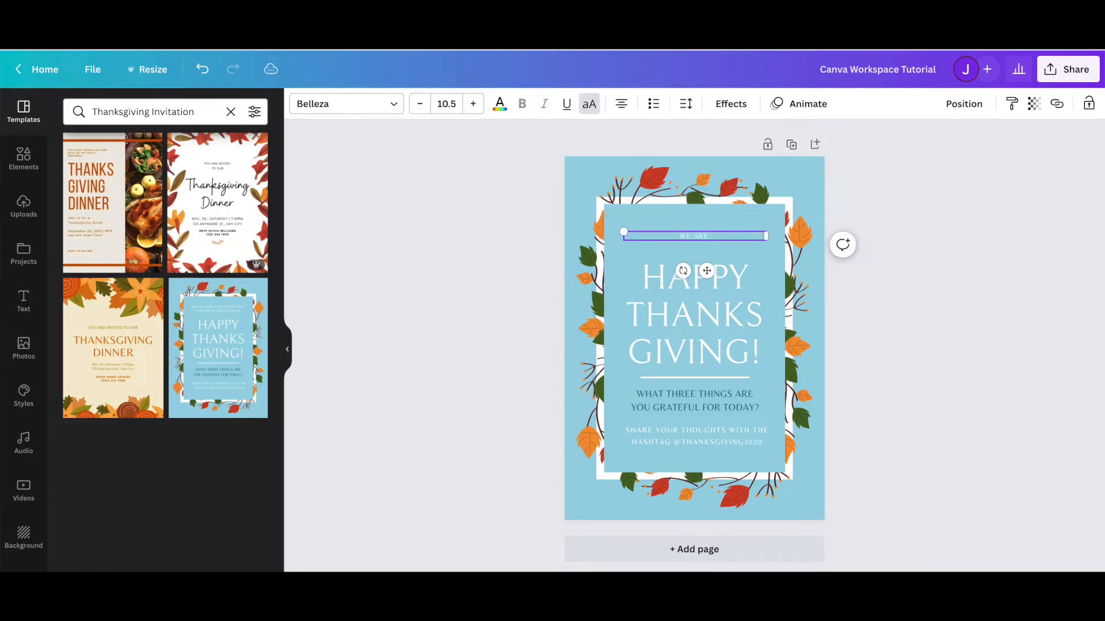
type(" LOOKING FORWARD TO CELEBRATING WITH YOU.")
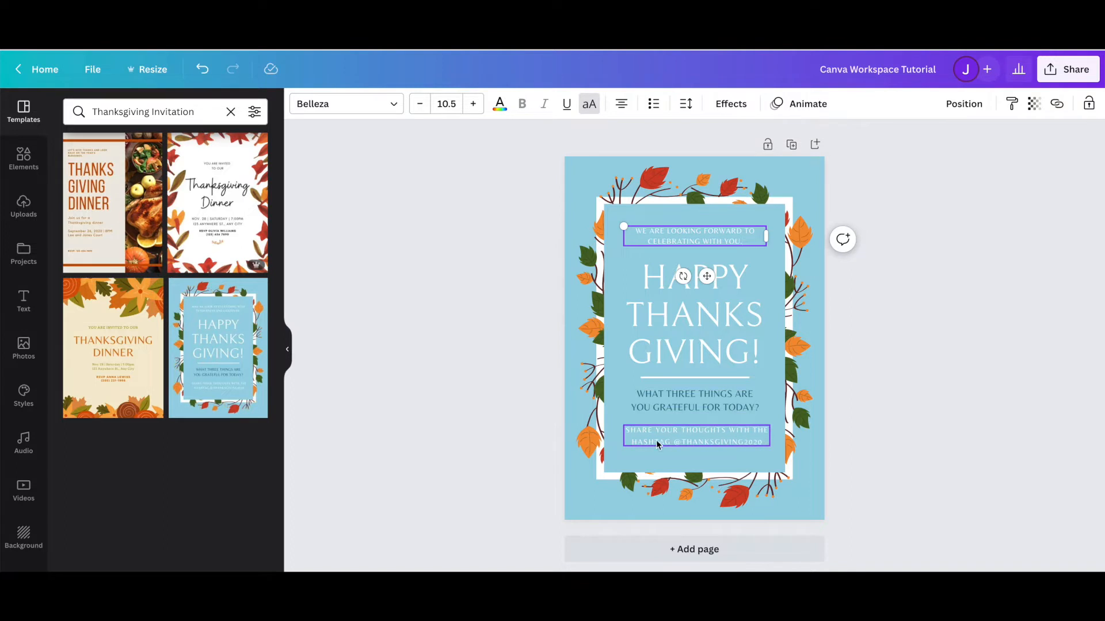
Replace the question below the divider line with "JOIN US AT" followed by the host family's house and street name.
left_click(717, 436)
double_click(743, 405)
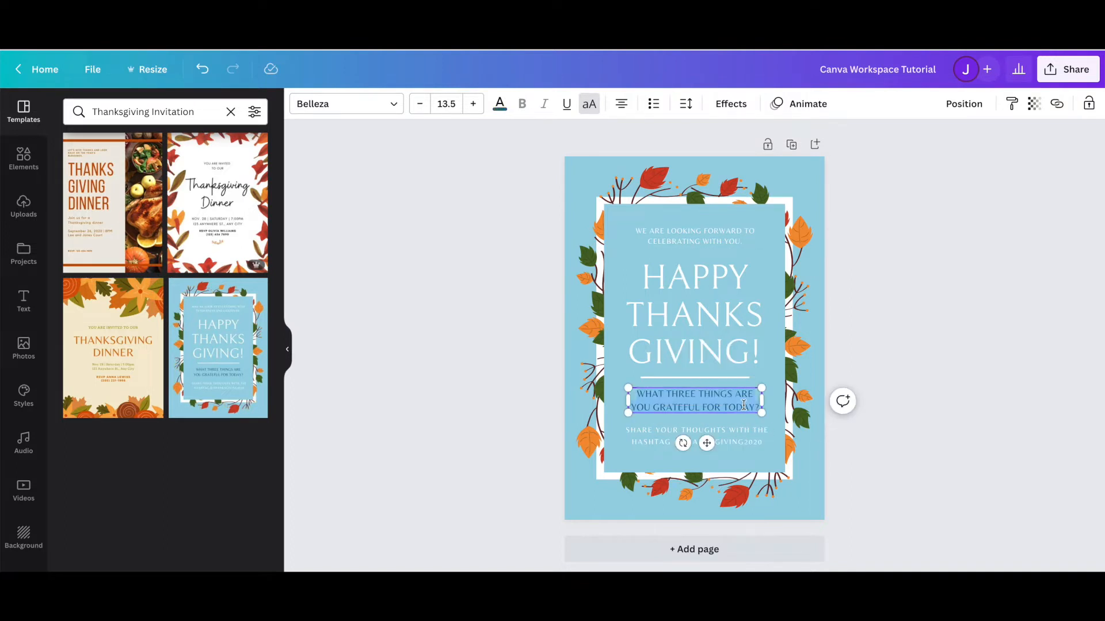
type("JOIN US AT THE ")
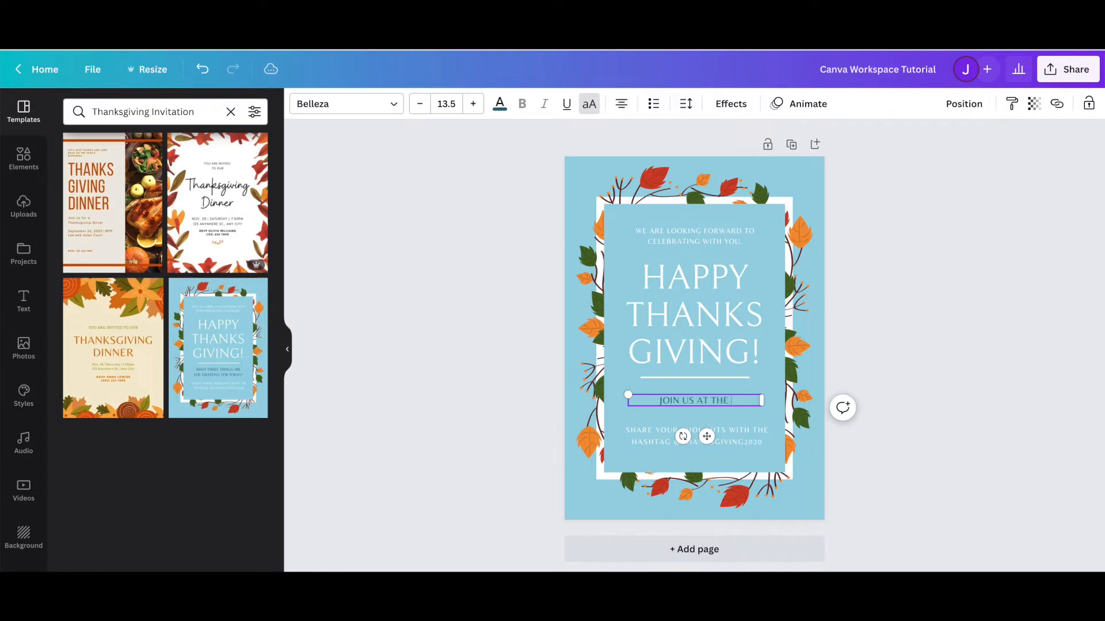
type("JOHNSON'S HOUSE ON ELM")
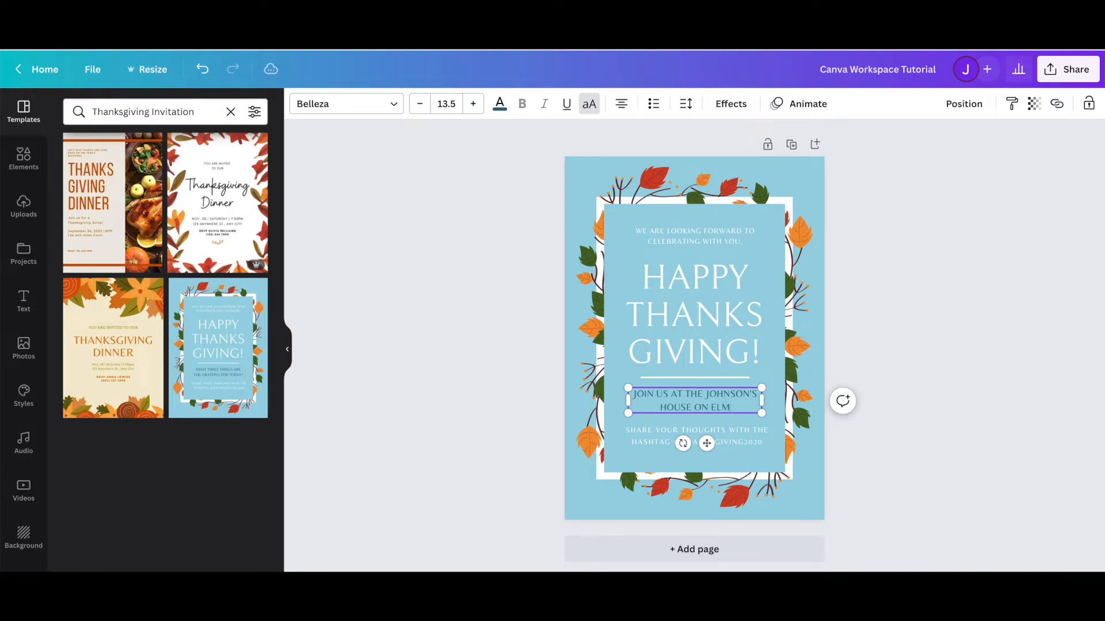
type(" STREET")
Replace the hashtag text at the bottom of the invitation with the host's street address and a second line for town, state and country.
left_click(744, 441)
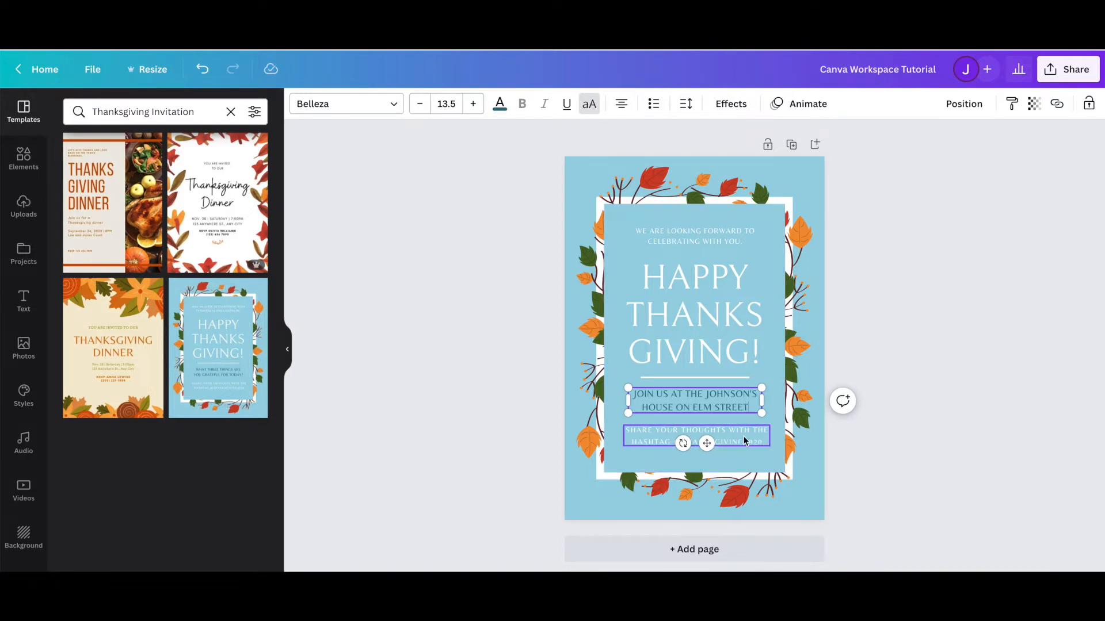
left_click(744, 441)
type("12")
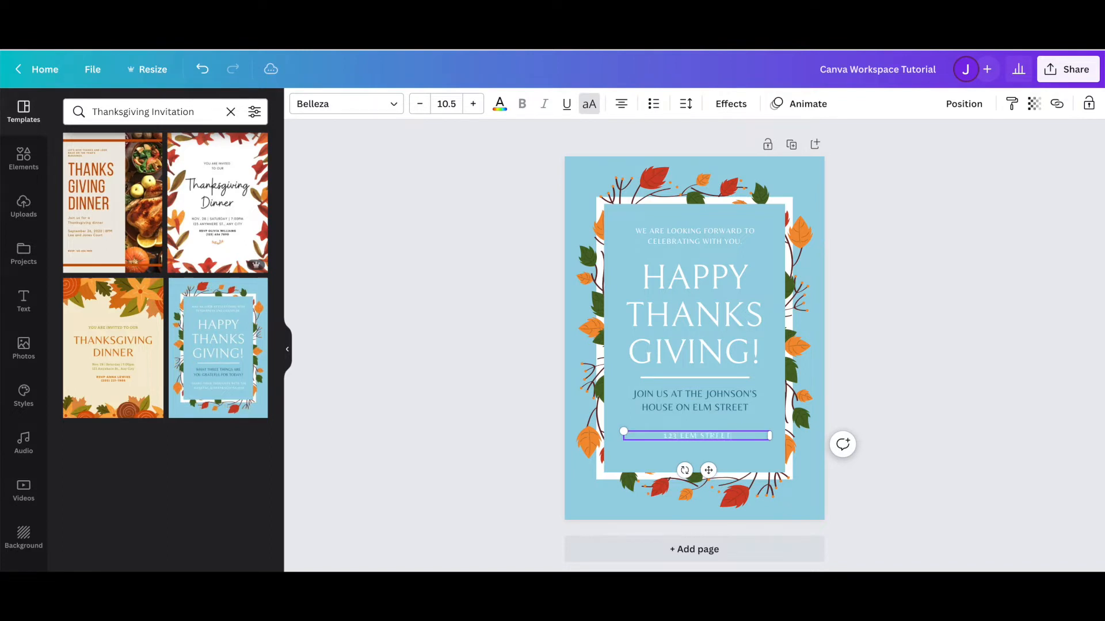
type("3 ELM STREET")
key("Return")
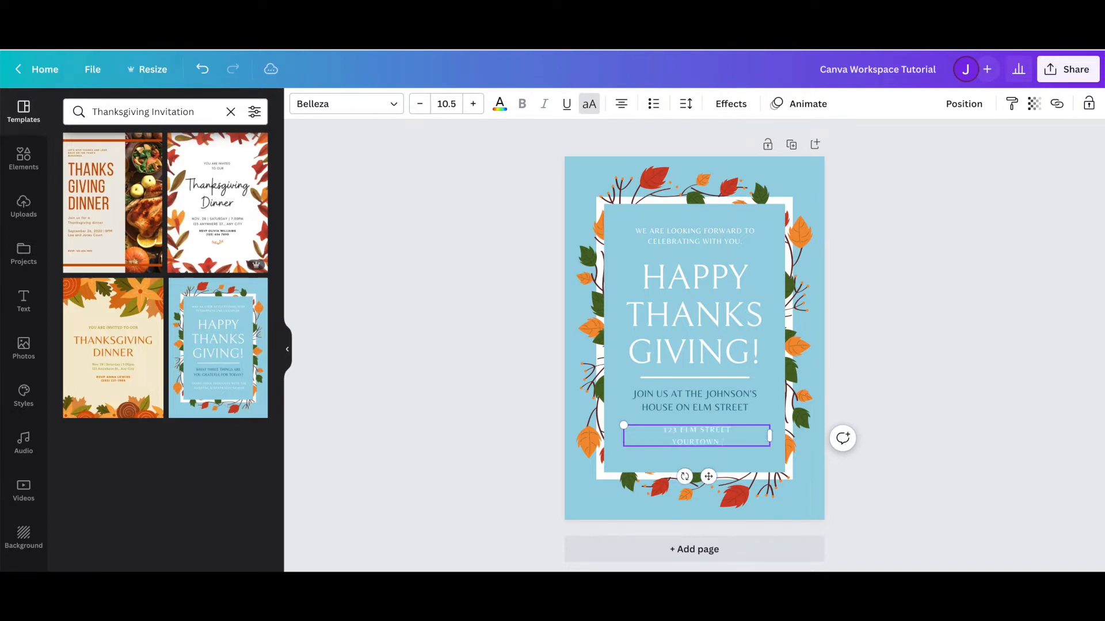
type("YOURTOWN, STATE, USA")
left_click(1001, 349)
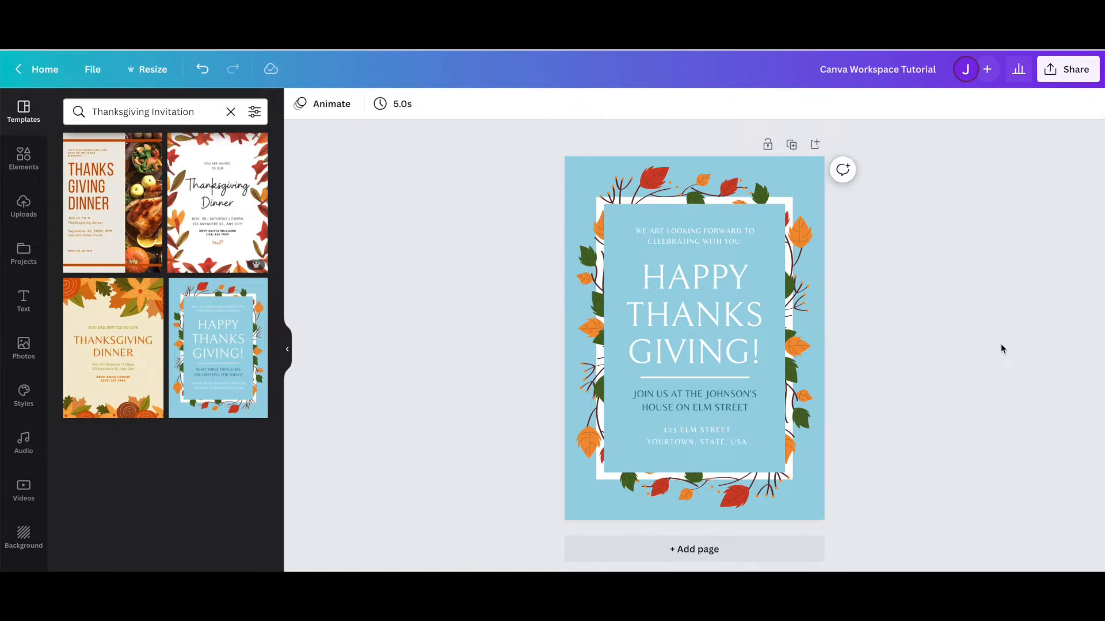
Add a third line below the address reading "RSVP TO" followed by the host's e-mail address.
double_click(741, 443)
key("Return")
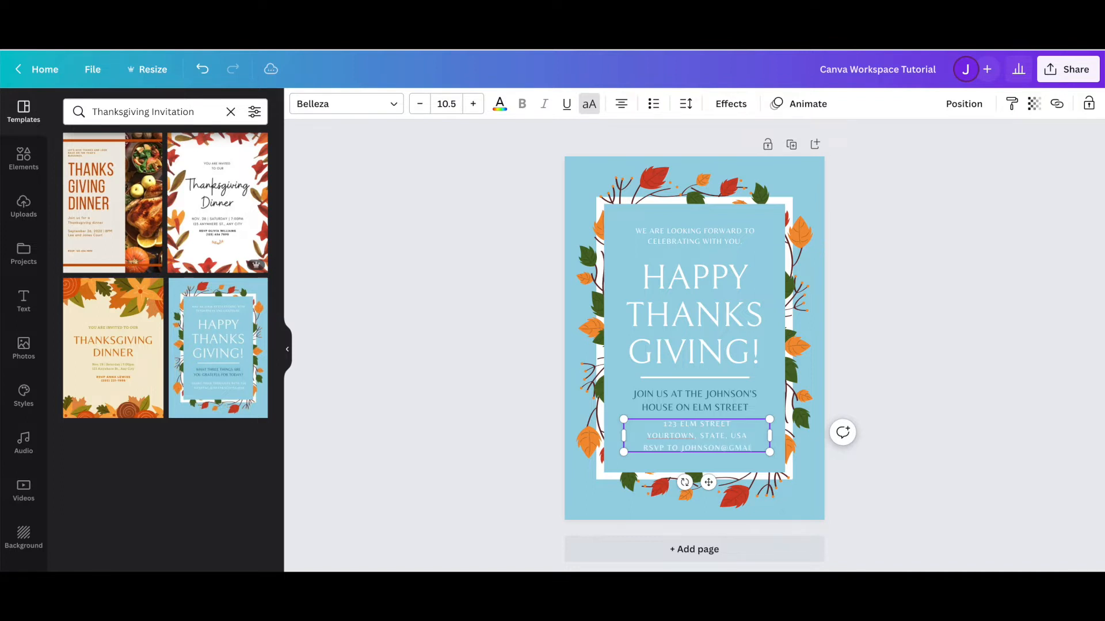
left_click(1034, 436)
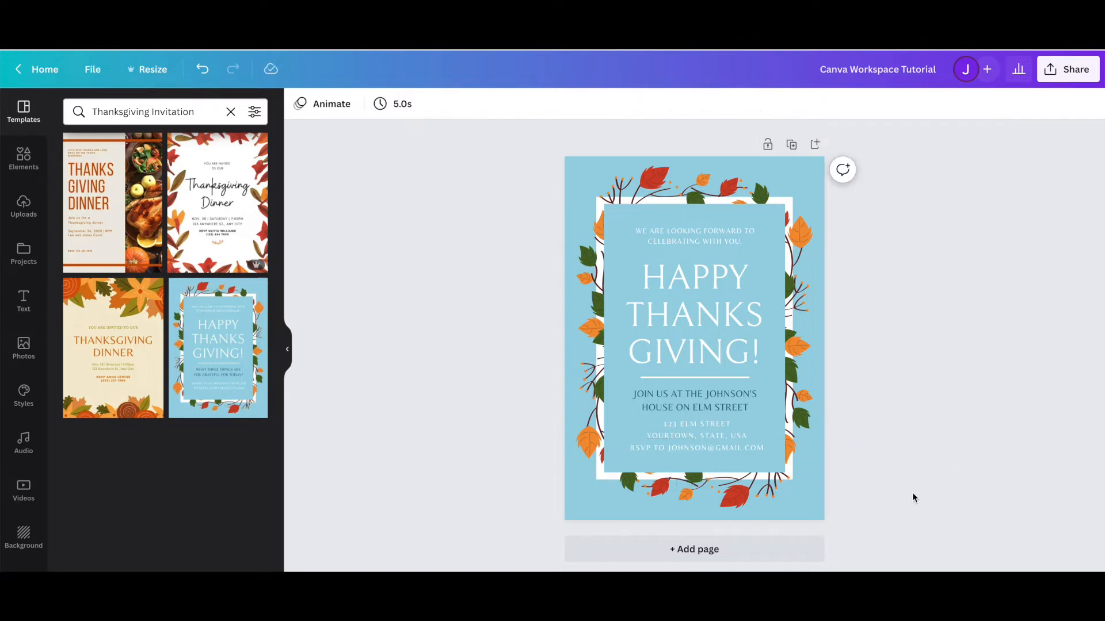
Recolor only the RSVP line with the darkest teal brand color.
triple_click(690, 448)
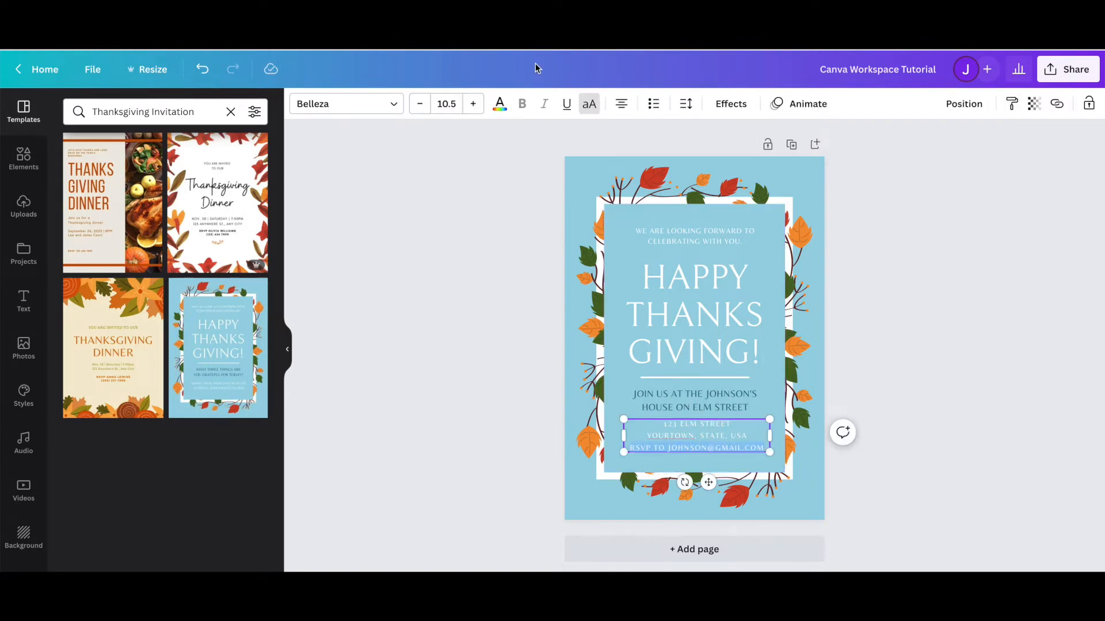
left_click(500, 104)
left_click(78, 270)
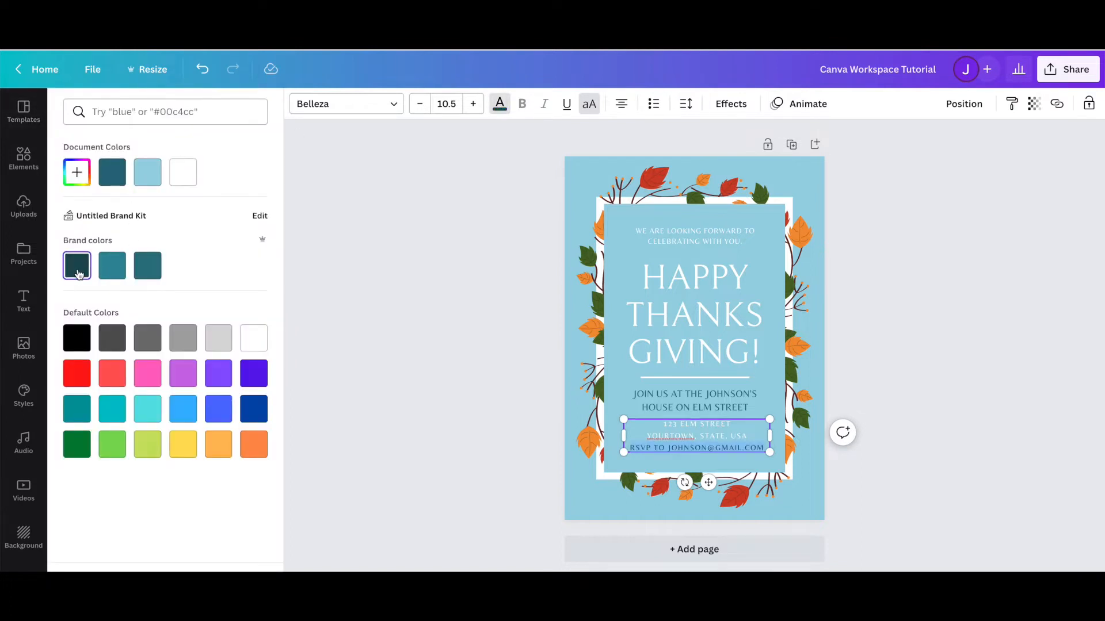
left_click(395, 386)
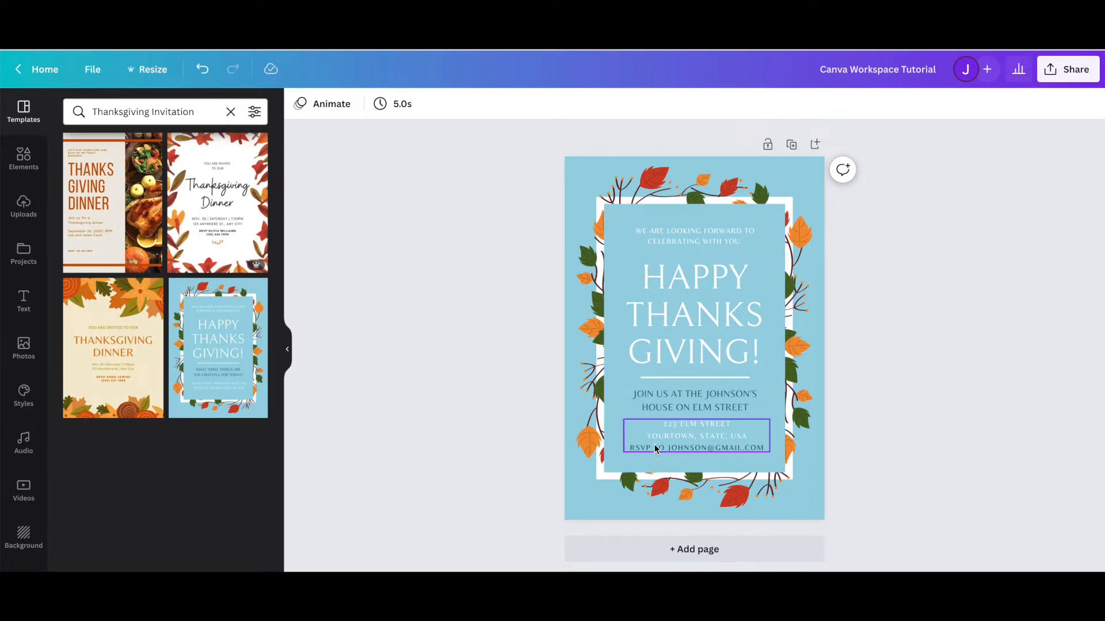
Change the text above the Happy Thanksgiving title to the same dark teal brand color.
left_click(687, 239)
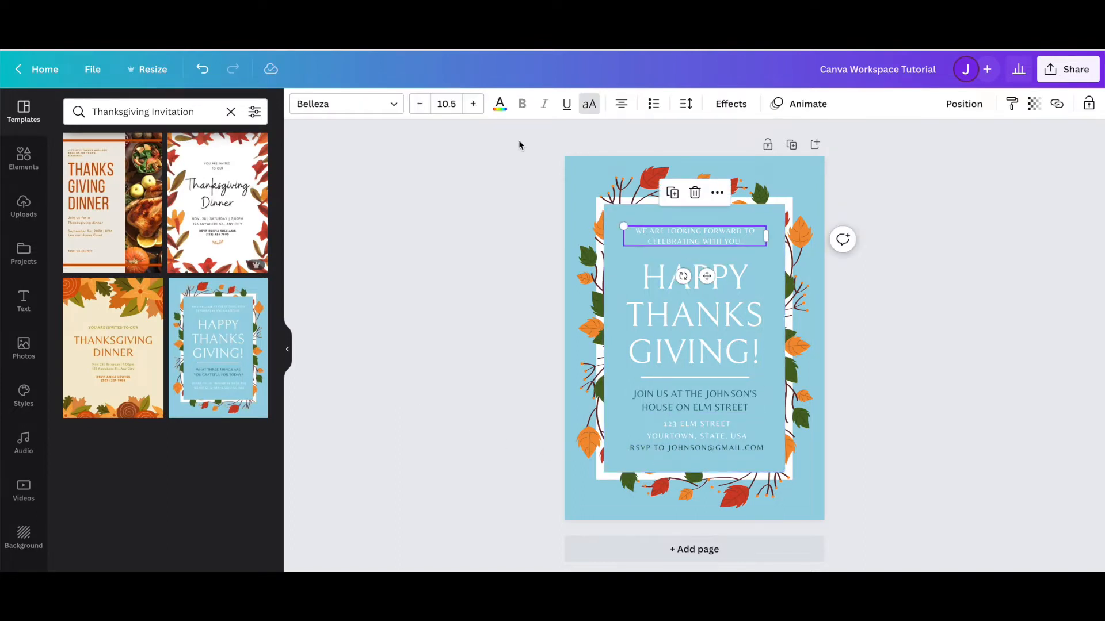
left_click(499, 106)
left_click(81, 268)
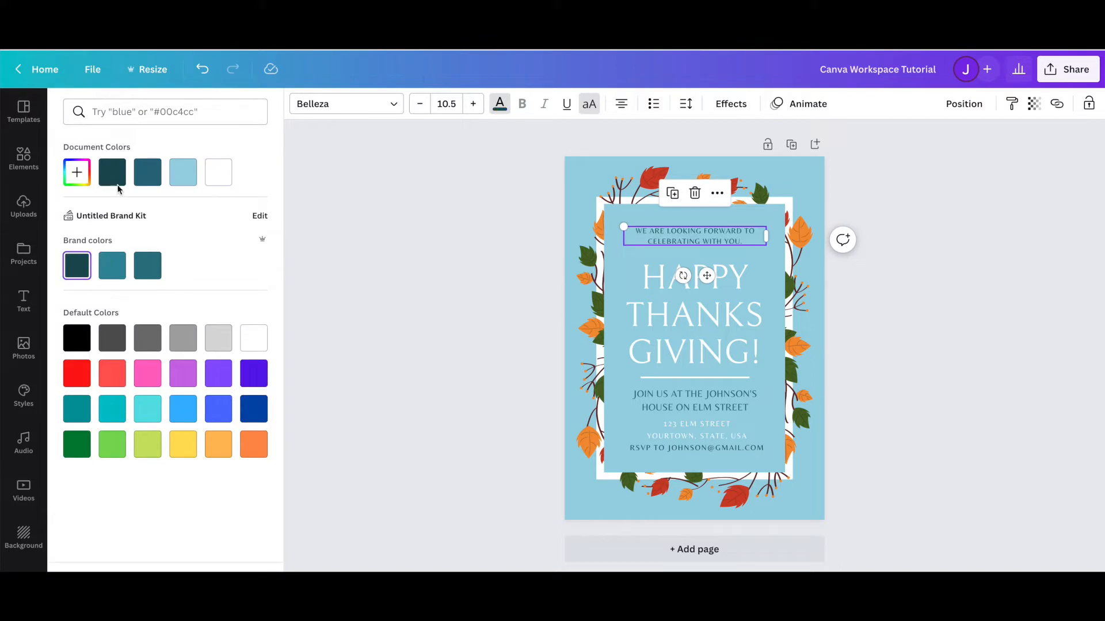
left_click(392, 356)
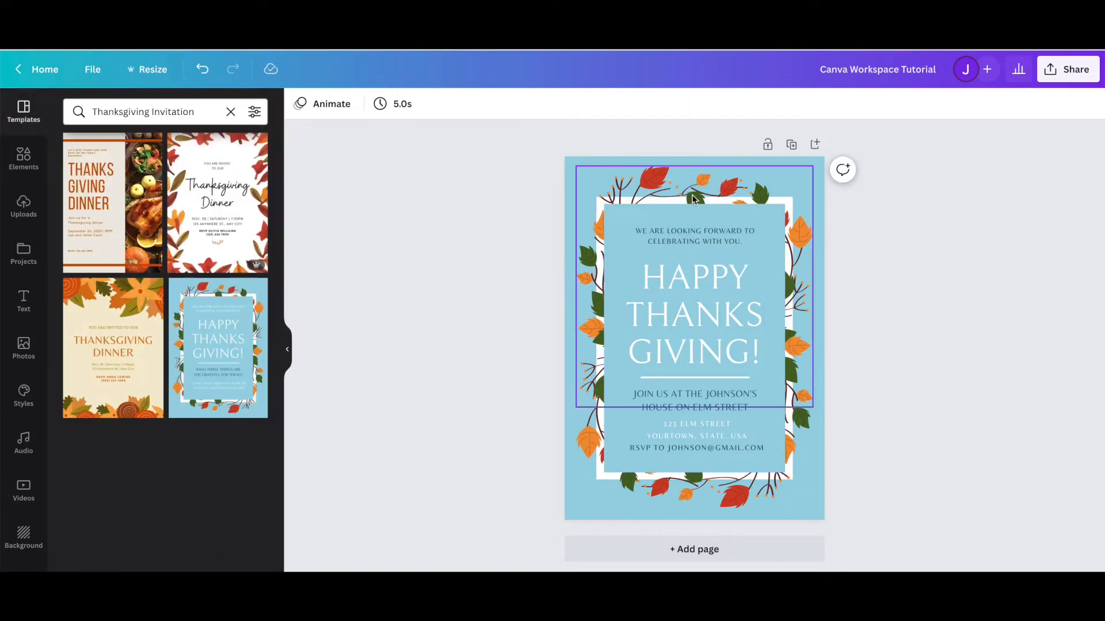
Try the Alice, Afrah, Arapey and Bebas Neue fonts on the text above the Happy Thanksgiving title, then restore Belleza.
left_click(676, 234)
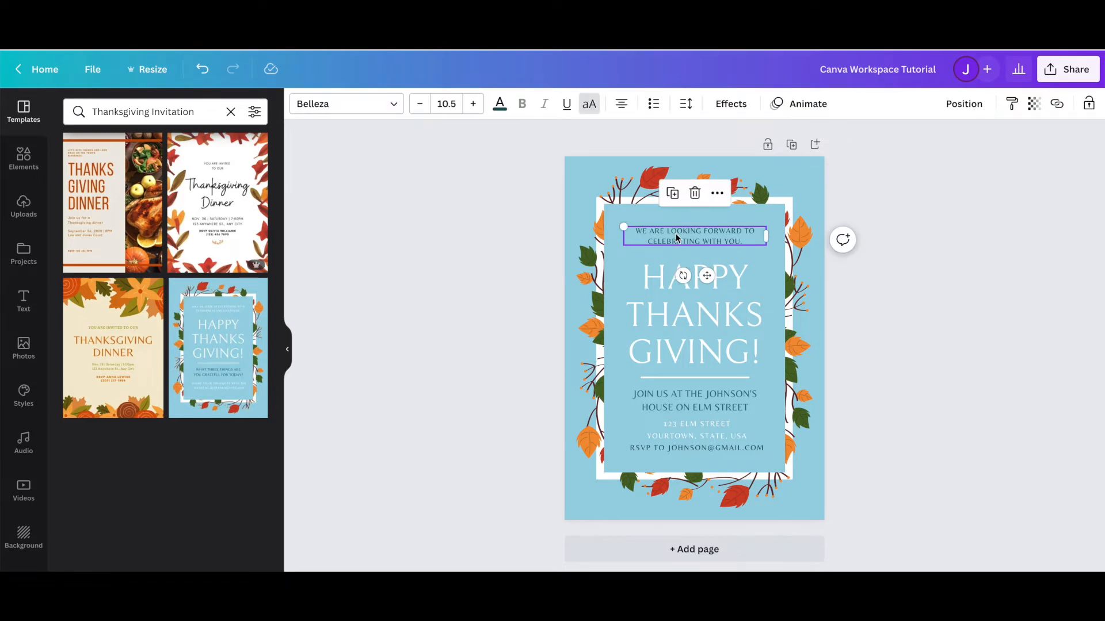
left_click(396, 109)
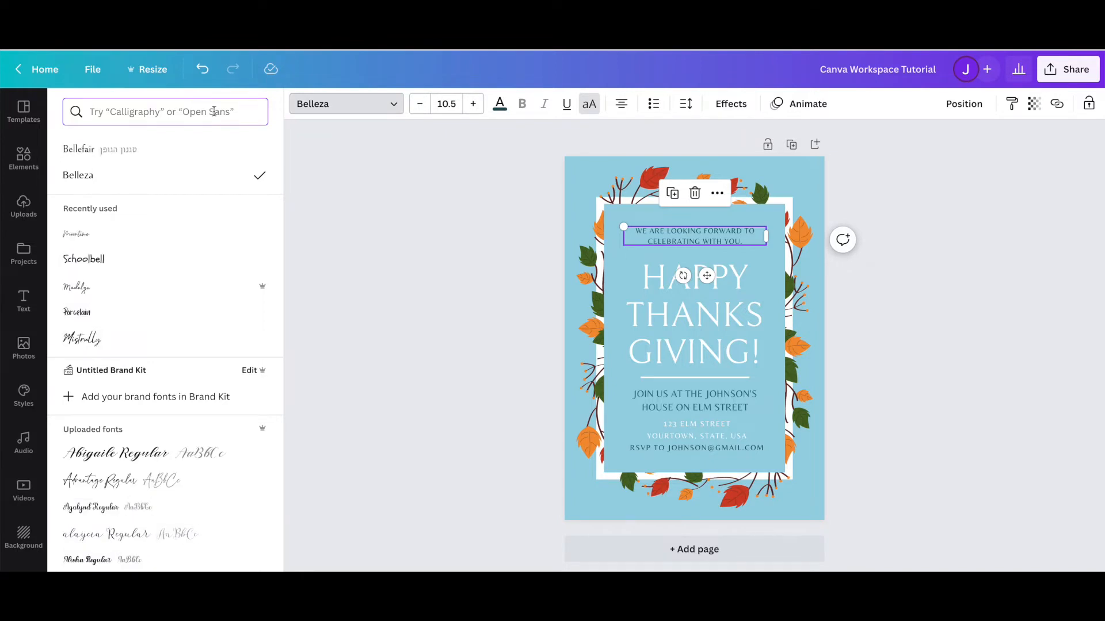
scroll(148, 303, "down", 5)
scroll(148, 303, "down", 15)
scroll(148, 303, "down", 10)
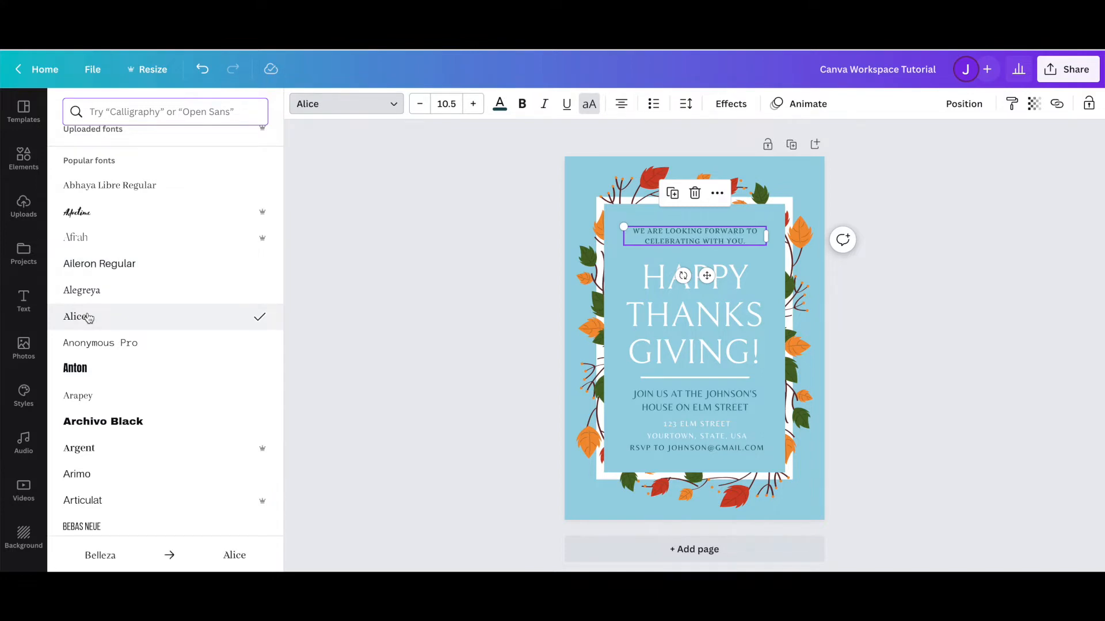
left_click(79, 240)
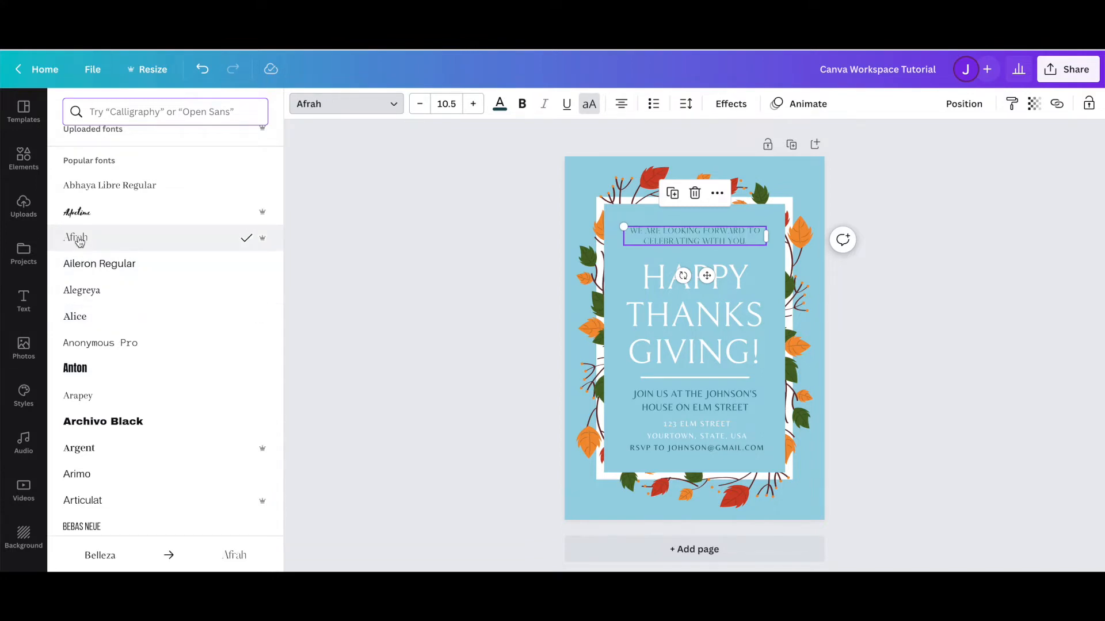
scroll(78, 402, "down", 1)
left_click(81, 340)
scroll(80, 342, "down", 2)
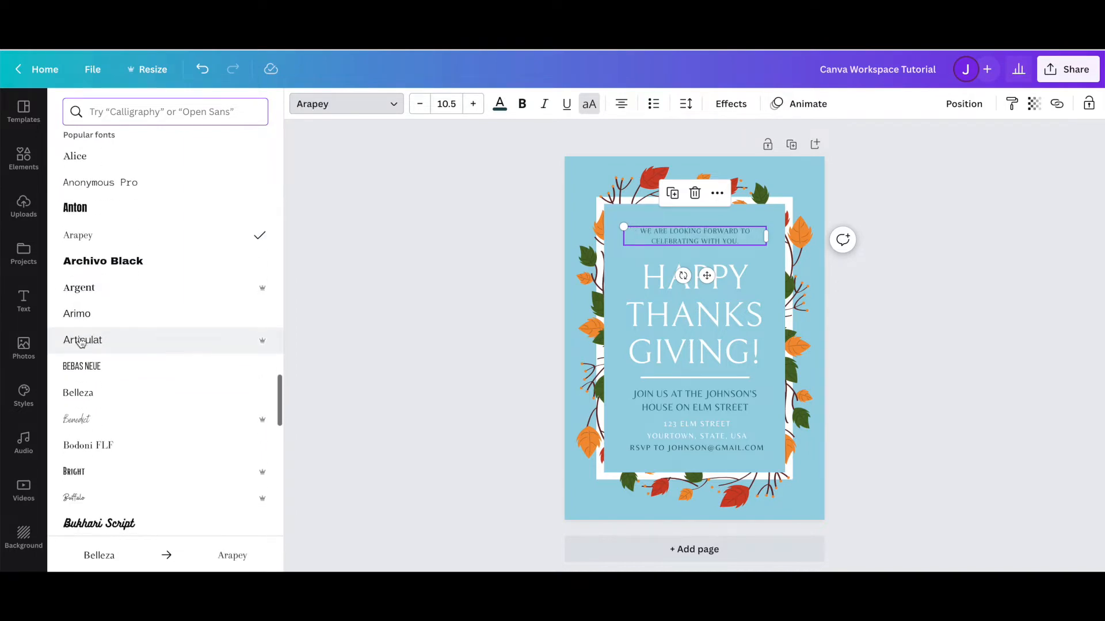
left_click(81, 368)
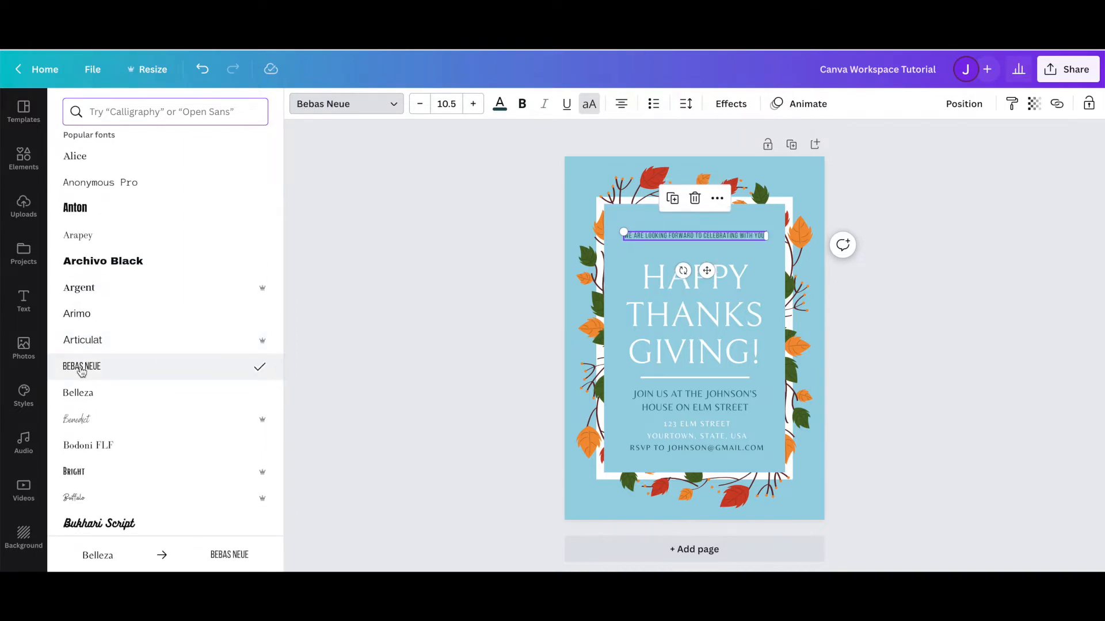
left_click(82, 393)
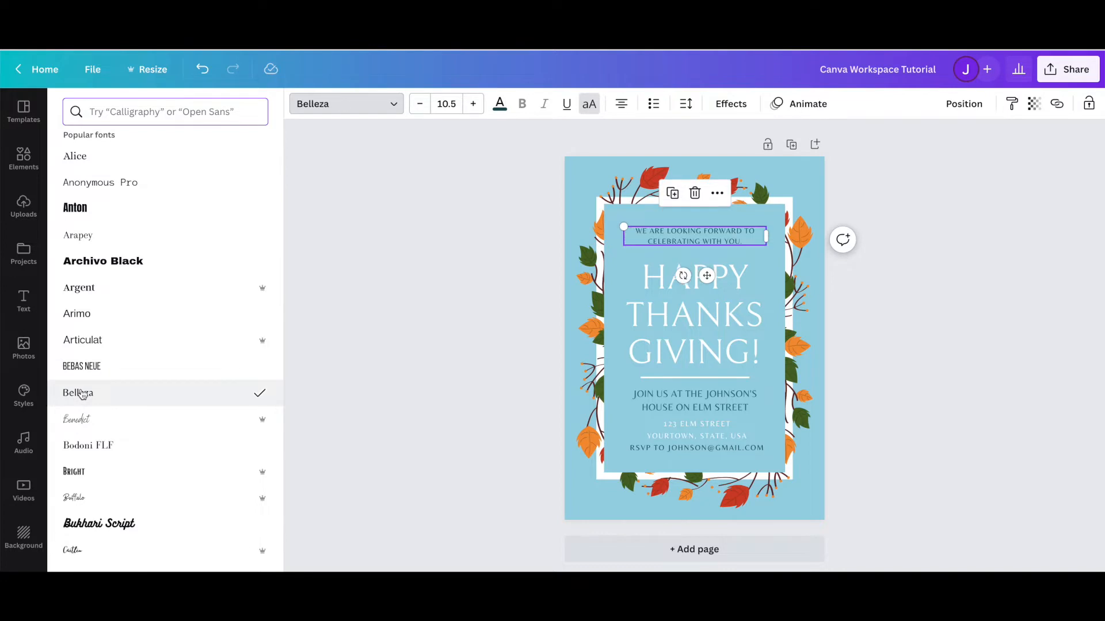
Search the font list for "Handwriting" and browse the matching typefaces.
left_click(151, 113)
type("Hand")
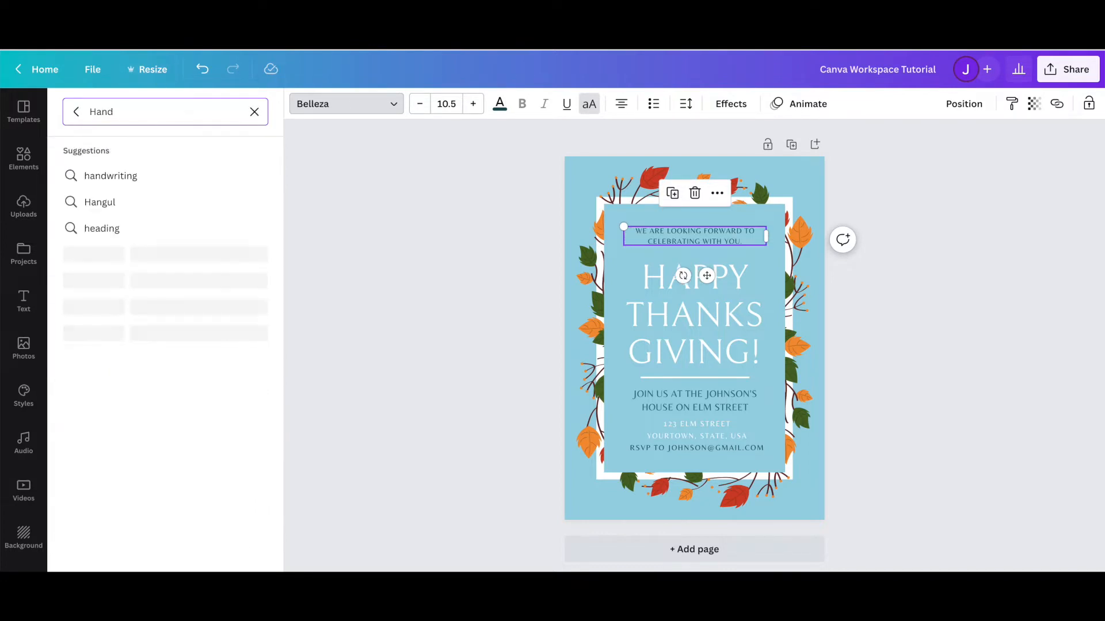
type("writing")
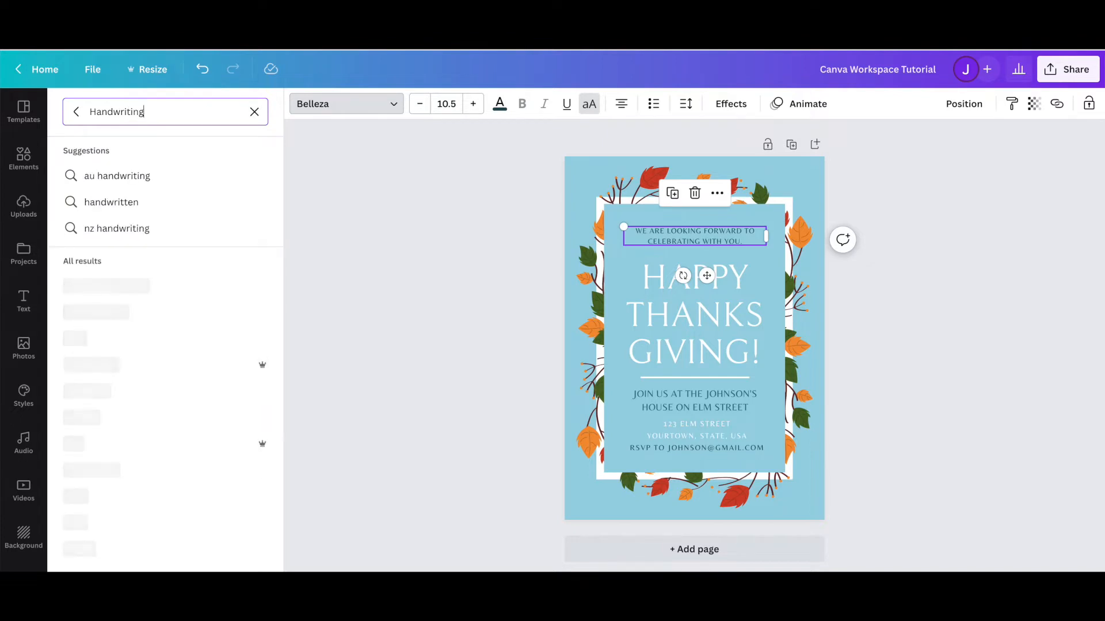
scroll(109, 357, "down", 3)
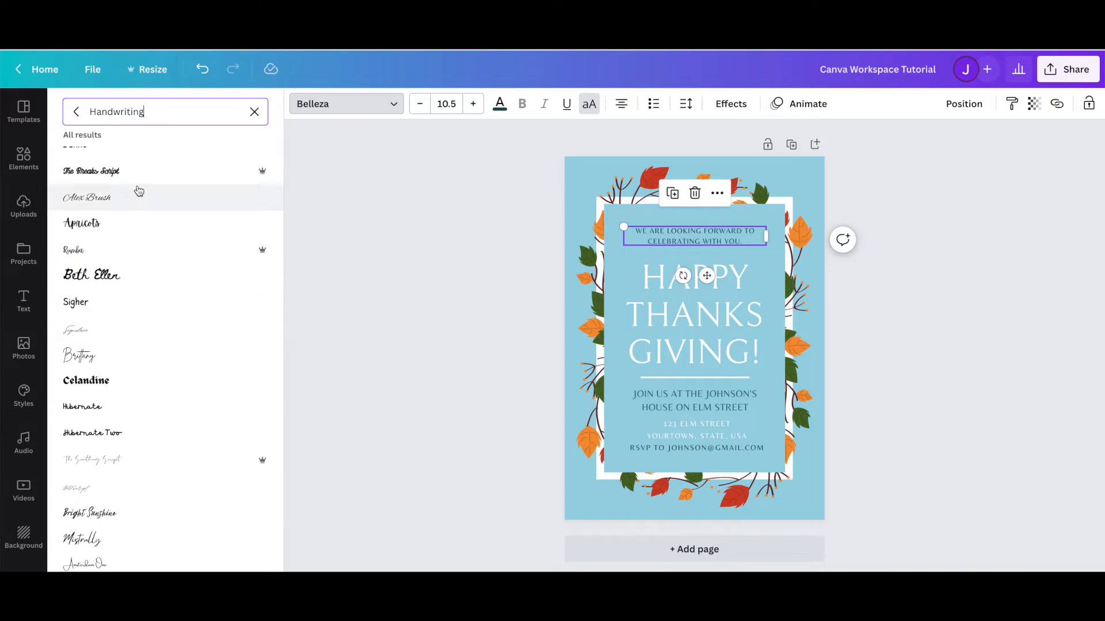
Search the font list for "Script" and look through the available script typefaces.
double_click(165, 118)
type("Script")
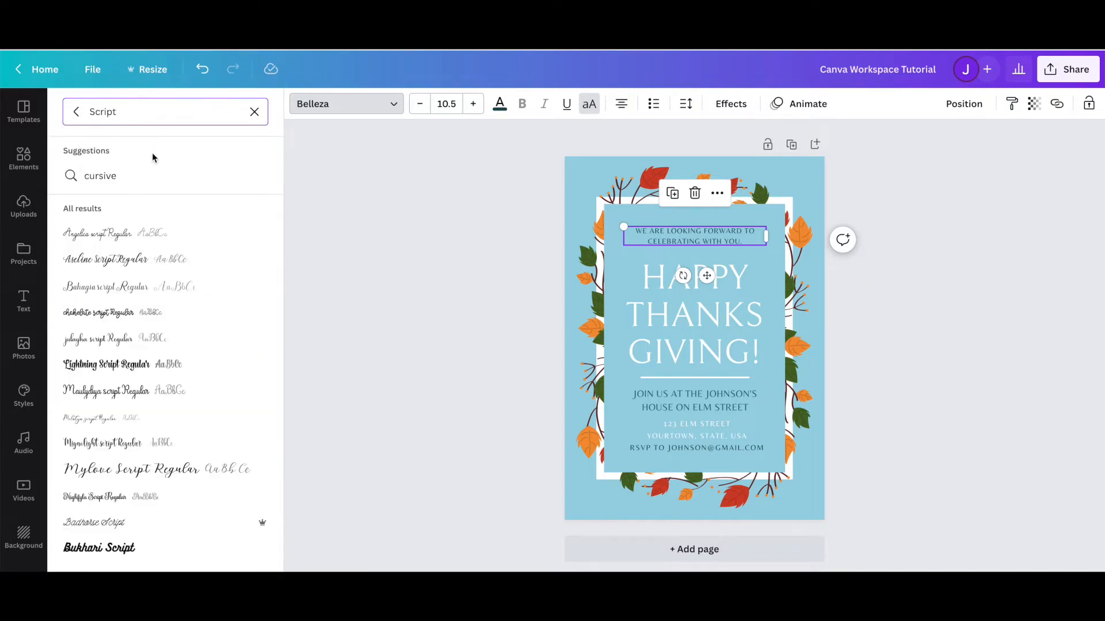
scroll(117, 419, "down", 6)
scroll(117, 420, "down", 8)
scroll(119, 352, "down", 12)
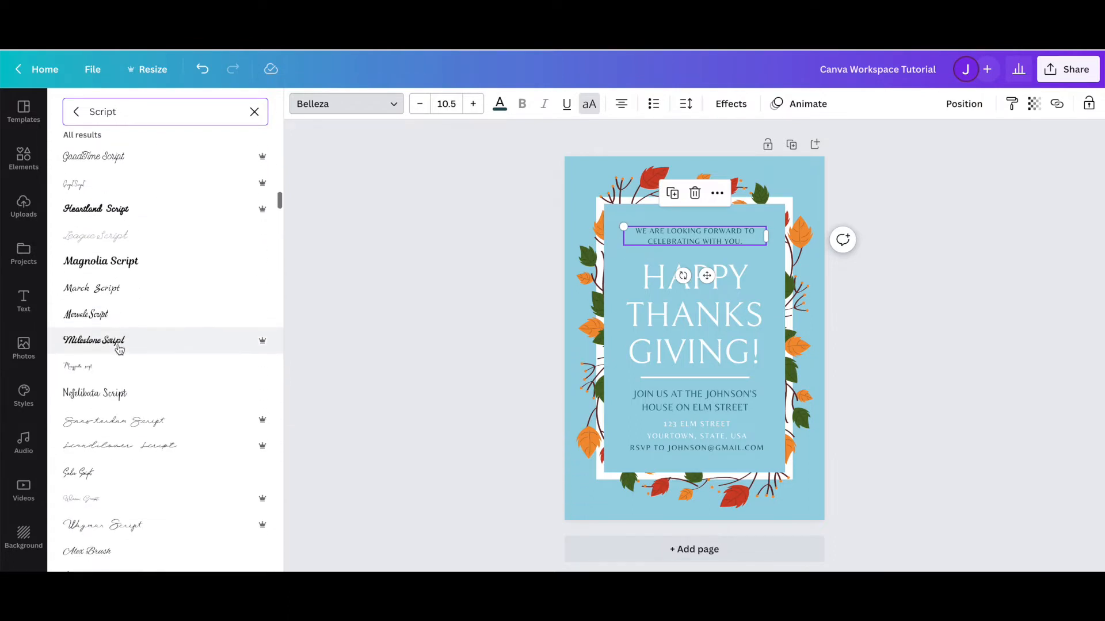
Search the font list for "Bold" and look through the heavier typefaces.
double_click(126, 111)
type("Bol")
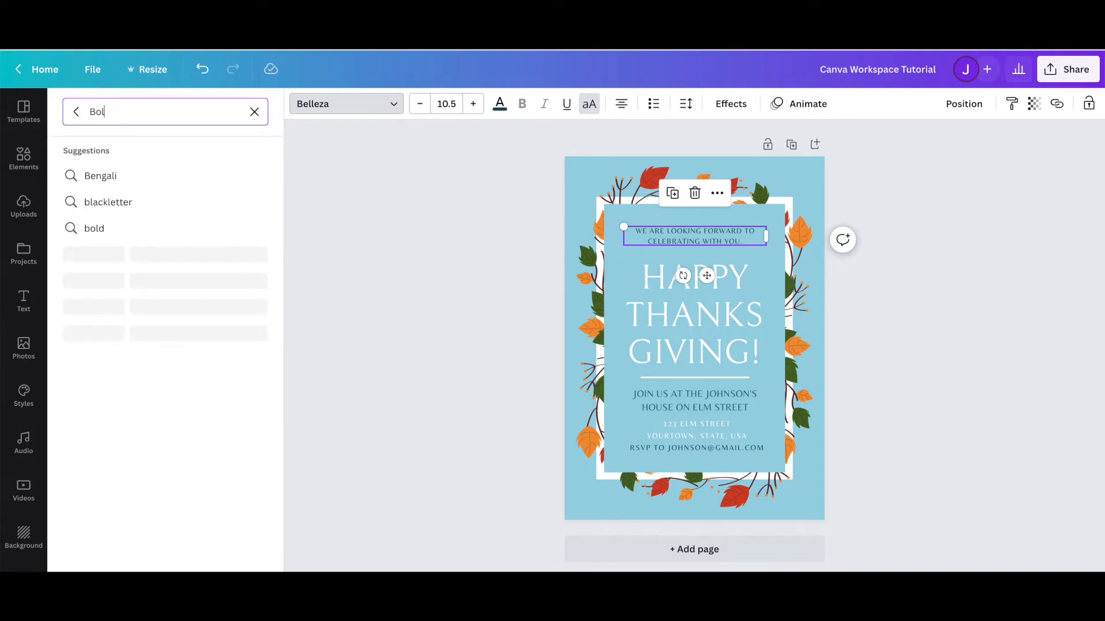
scroll(124, 386, "down", 3)
scroll(122, 383, "down", 5)
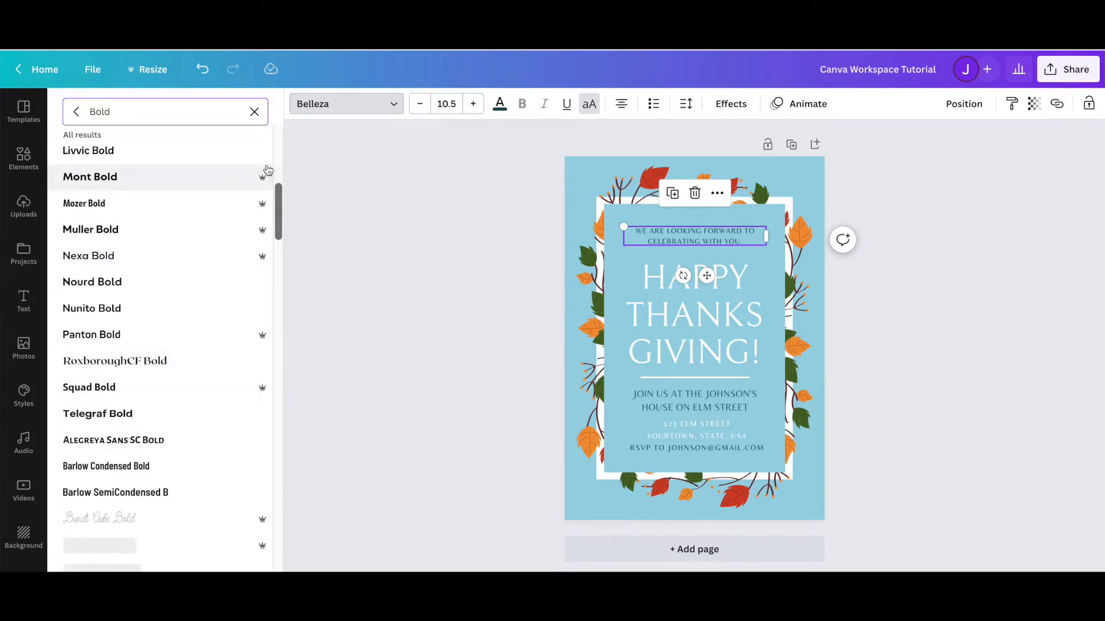
mouse_move(264, 178)
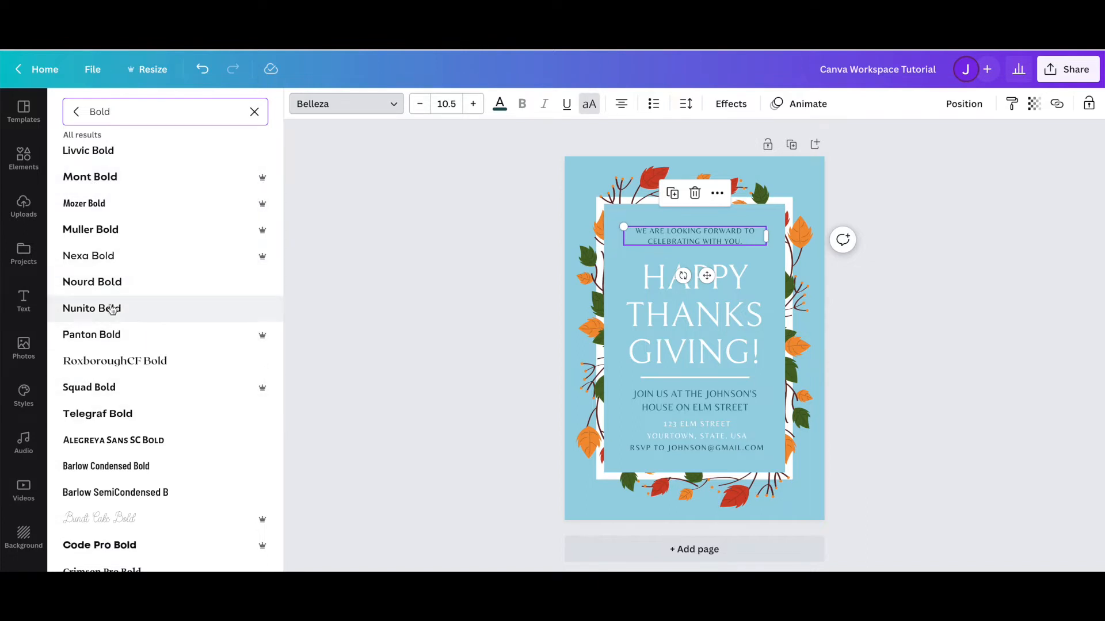
scroll(143, 458, "down", 8)
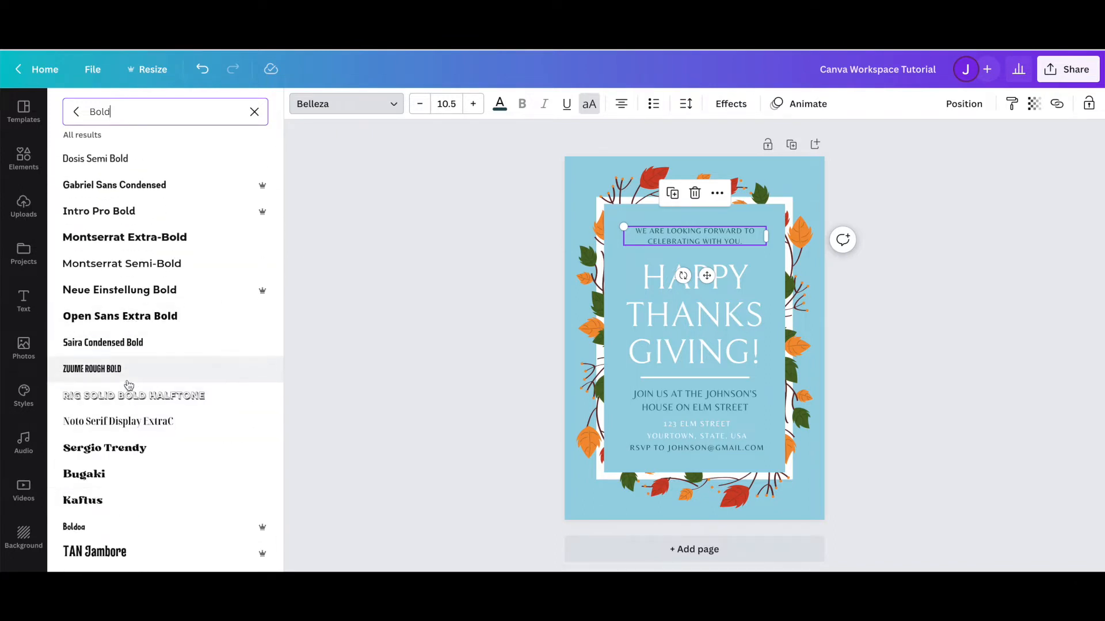
Search the fonts for "Serif" and "sans serif", browse both sets, then clear the search and close the font list.
double_click(142, 115)
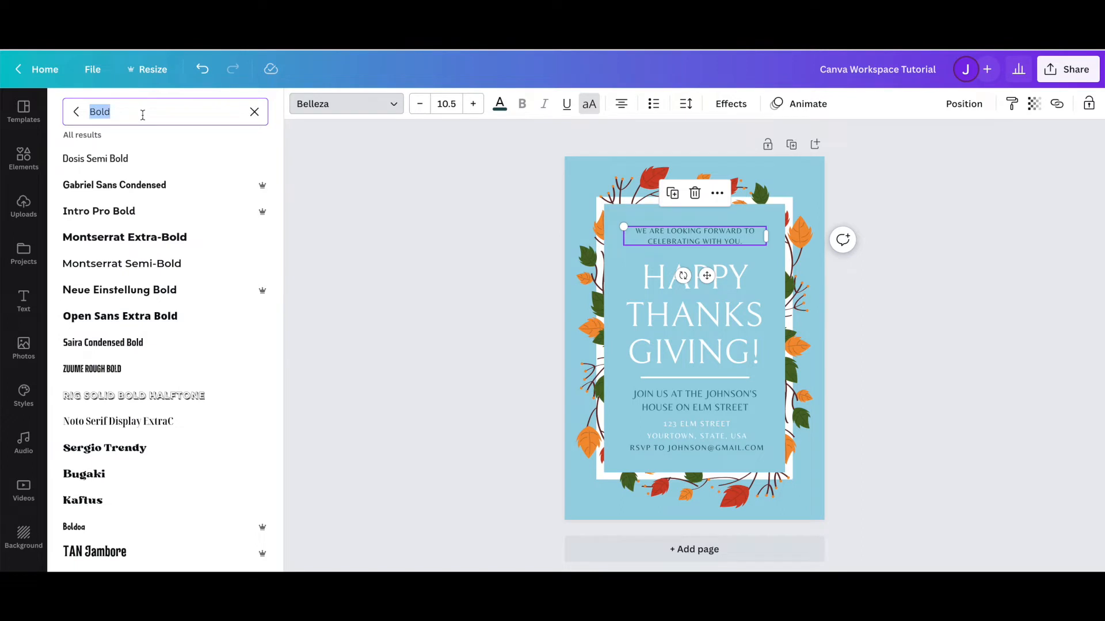
type("Serif")
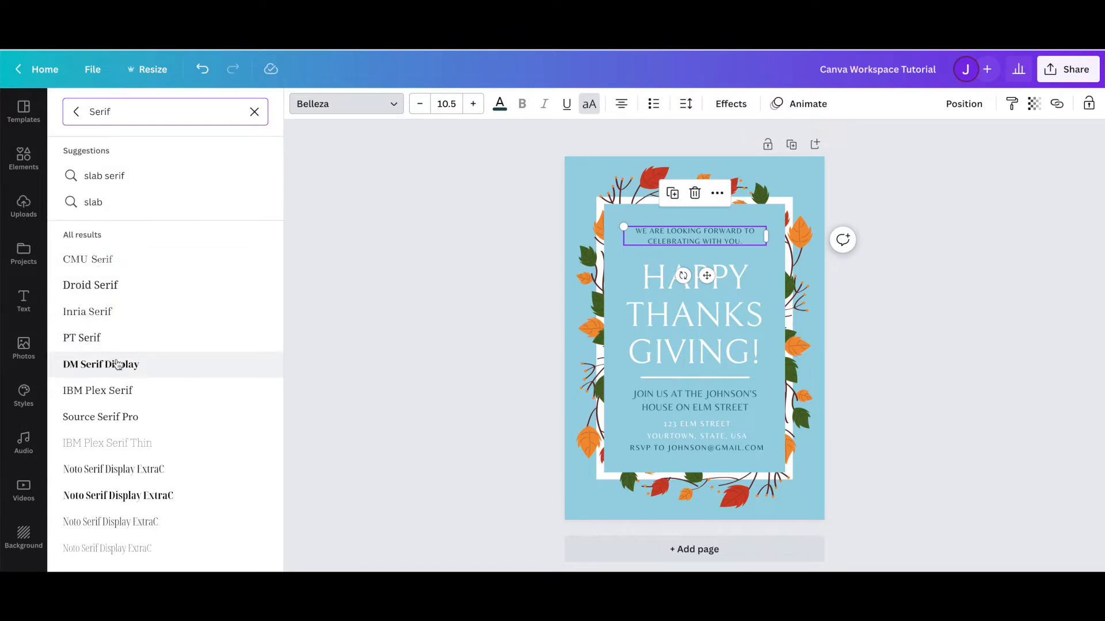
double_click(144, 112)
type("sans serif")
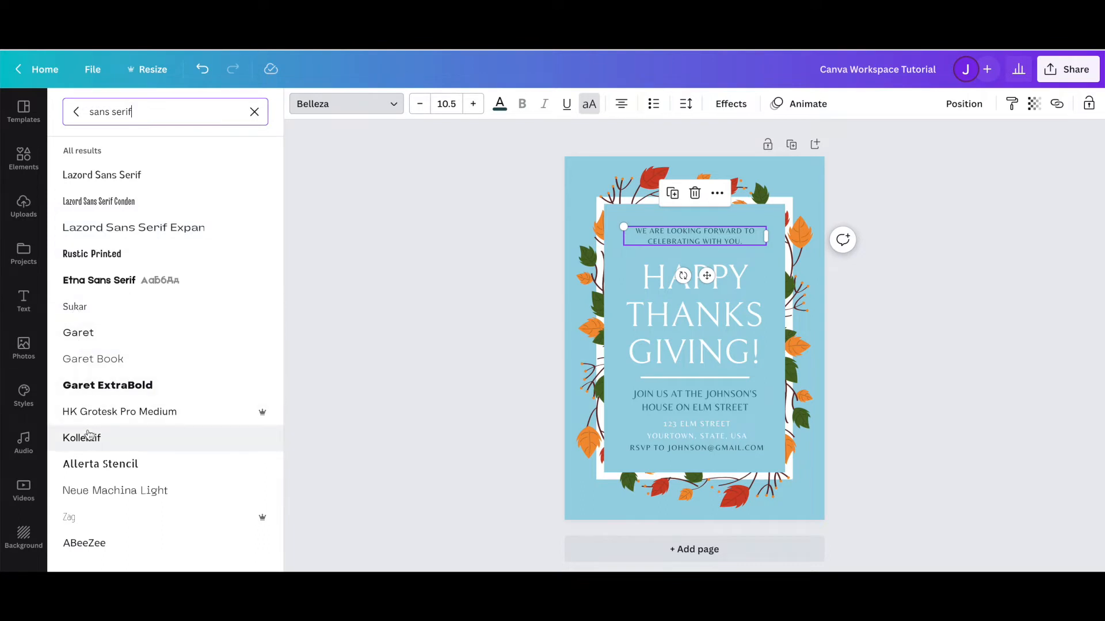
scroll(89, 427, "down", 3)
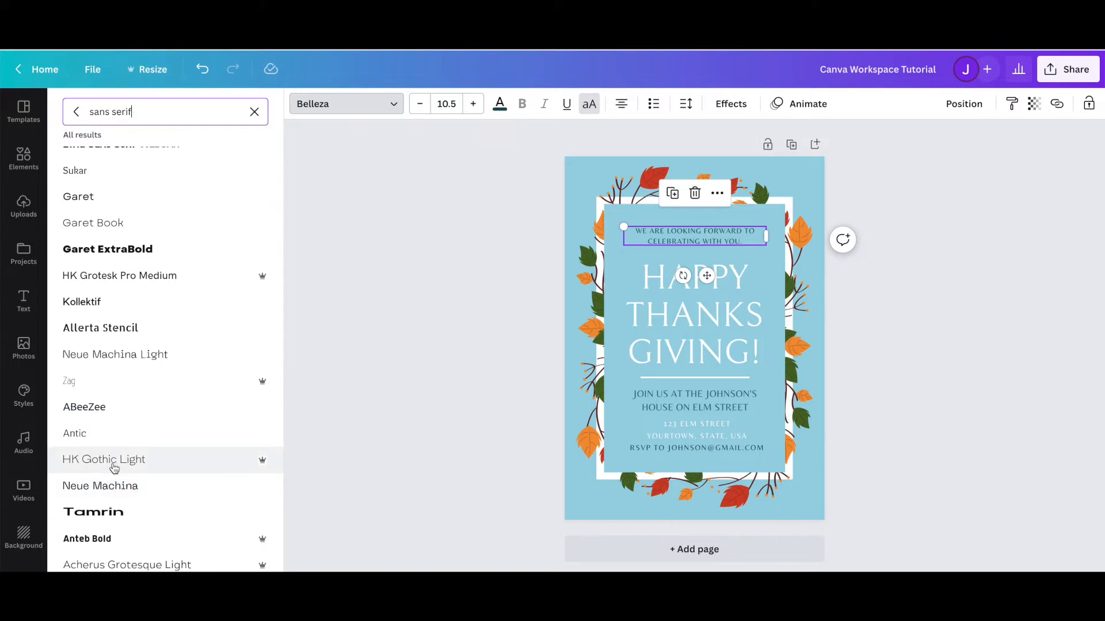
left_click(254, 112)
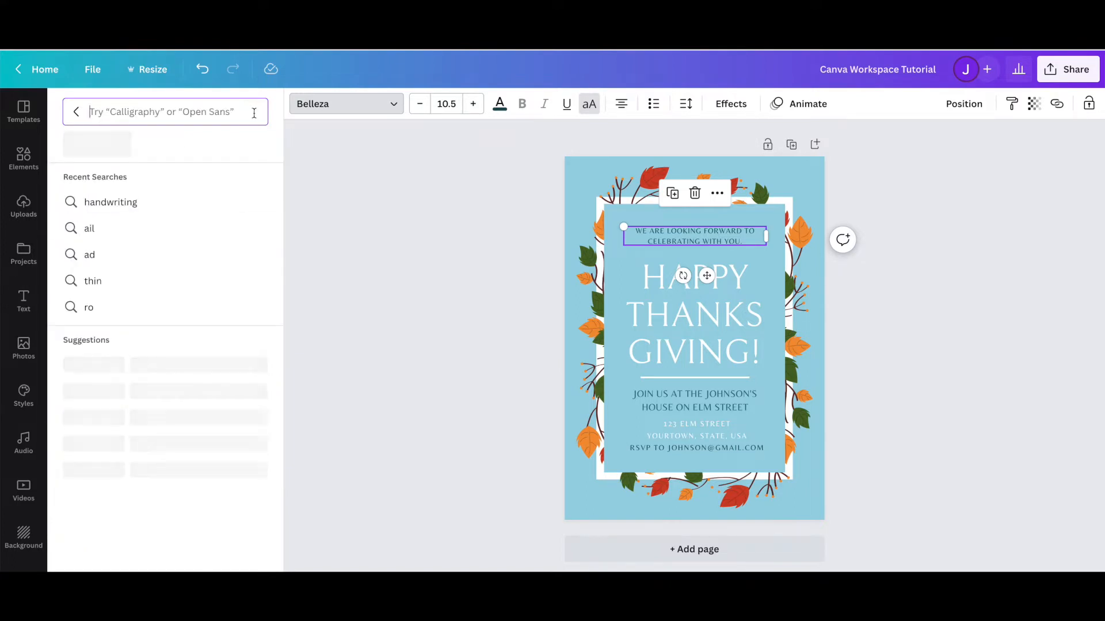
left_click(84, 116)
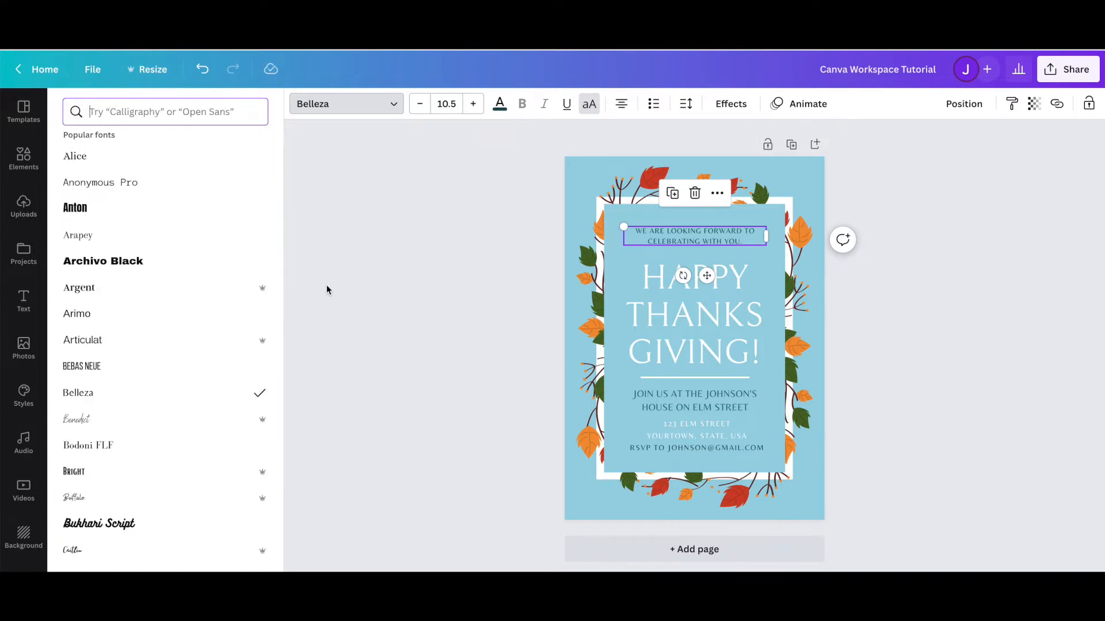
left_click(326, 285)
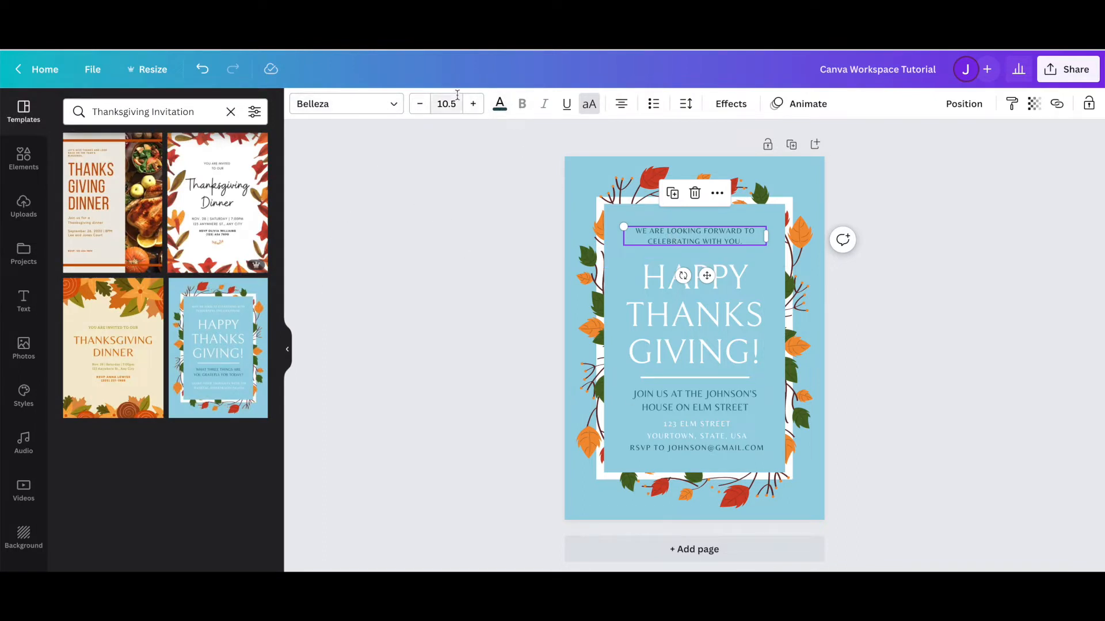
Try enlarging the text above the title by three size increments, then bring it back to 10.5.
mouse_move(624, 227)
left_mouse_down()
mouse_move(598, 217)
mouse_move(625, 227)
left_mouse_up()
left_click(472, 103)
left_click(473, 104)
left_click(472, 103)
left_click(419, 103)
left_click(419, 103)
left_click(419, 103)
Toggle the text above the title between sentence case and all uppercase, ending on uppercase.
left_click(589, 109)
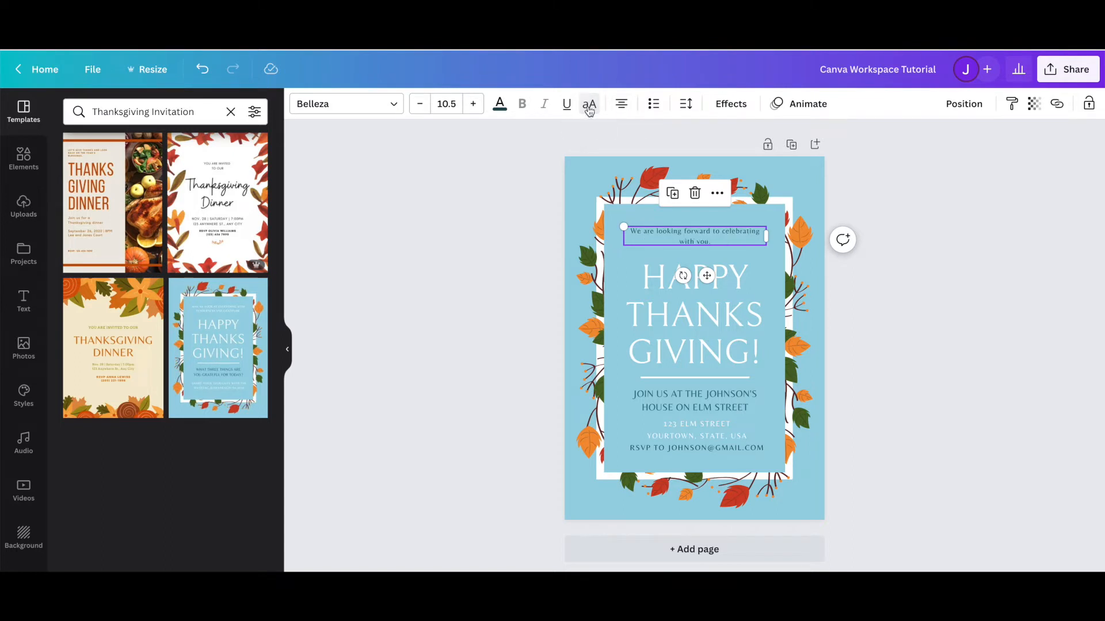
left_click(589, 110)
left_click(589, 110)
left_click(589, 110)
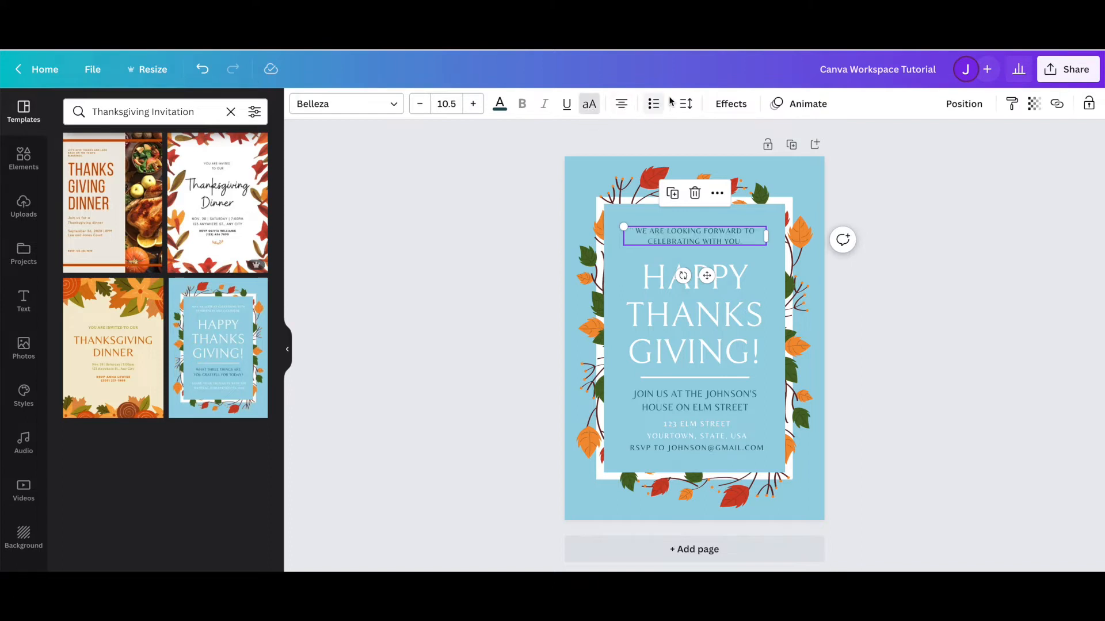
Try a wider letter spacing on the text above the title, then reduce it to 41.
left_click(689, 108)
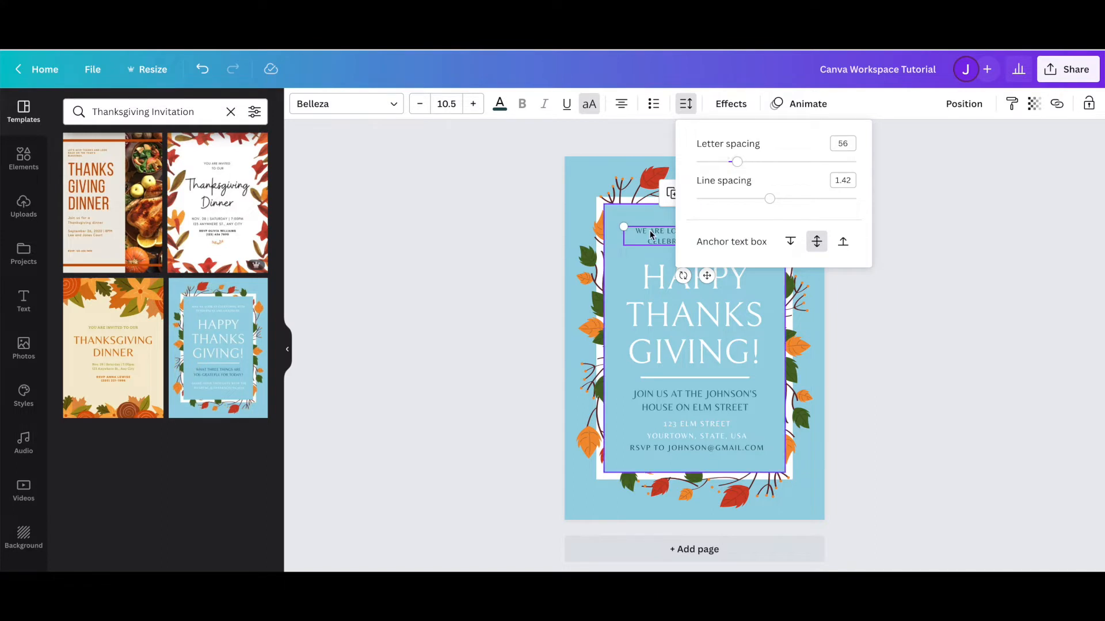
left_click_drag(741, 165, 765, 164)
left_click(936, 328)
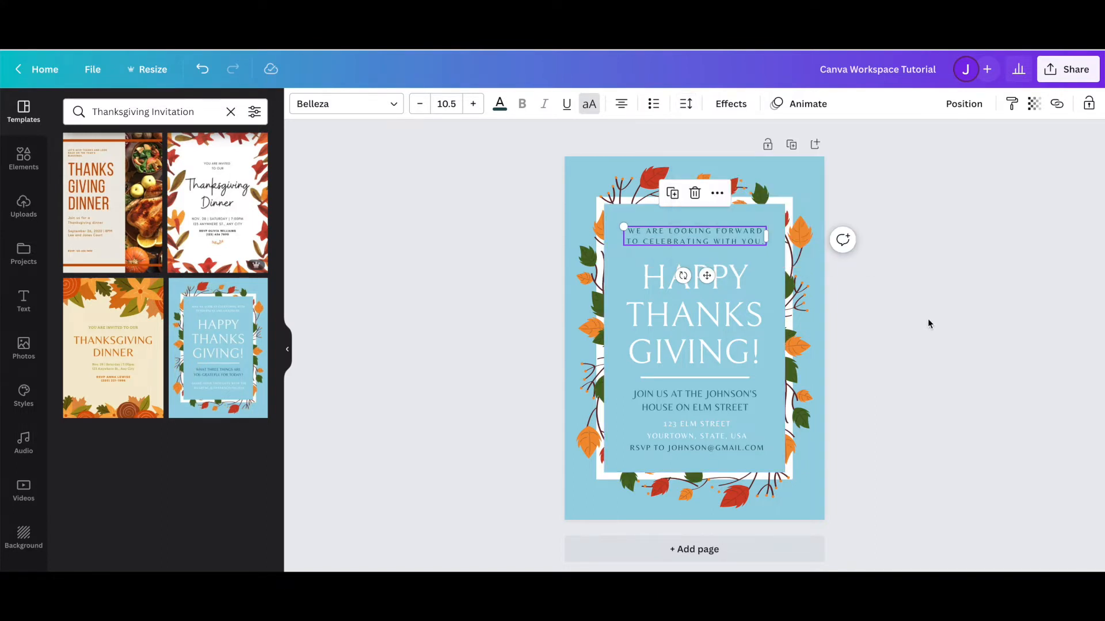
left_click(686, 105)
left_click_drag(764, 165, 736, 164)
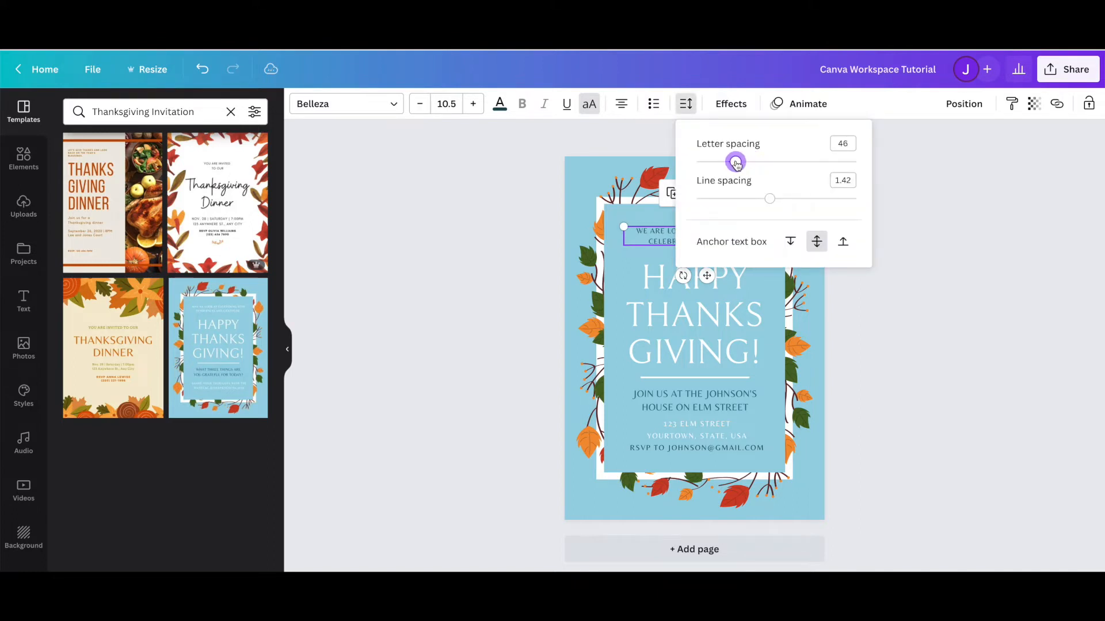
left_click(861, 351)
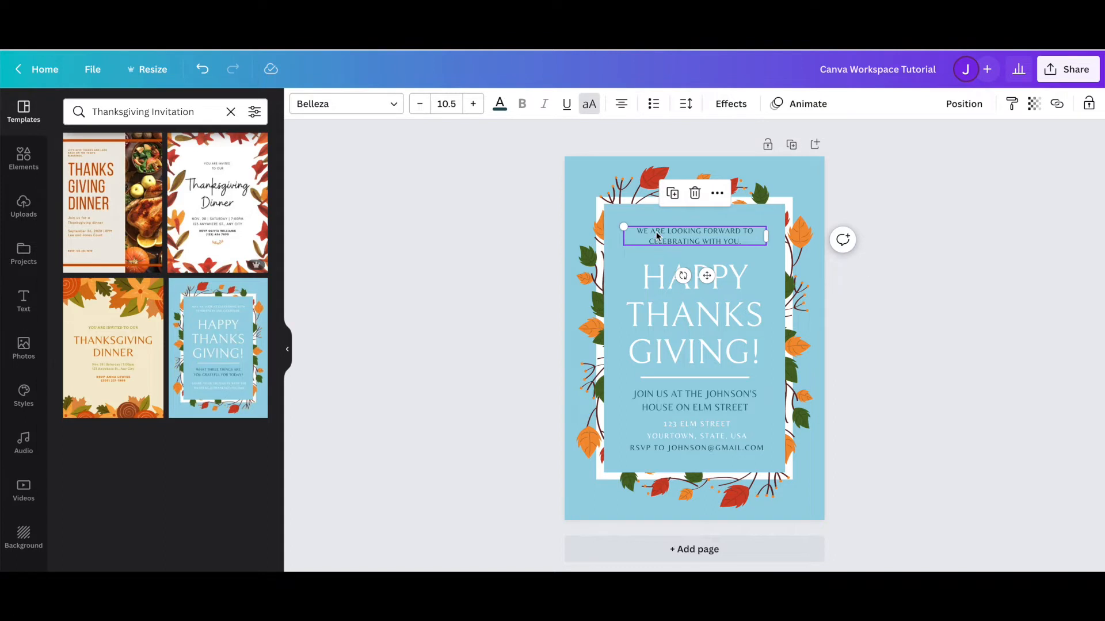
Try a much larger line spacing on the text above the title, then bring it down to 1.44.
left_click(686, 105)
left_click_drag(765, 201, 846, 199)
left_click(920, 398)
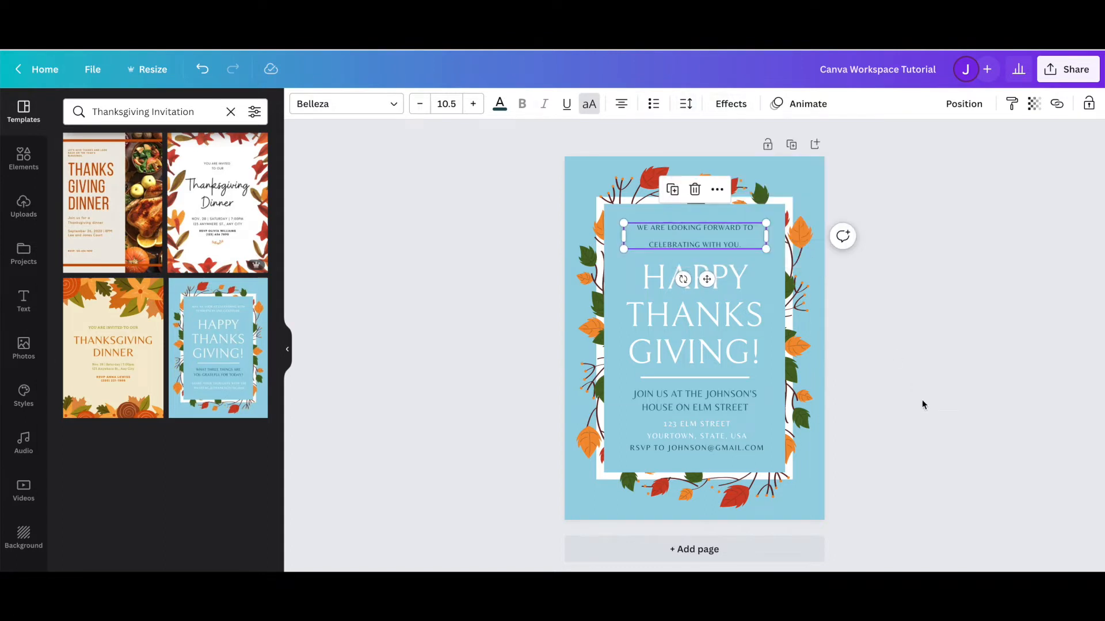
left_click(686, 103)
left_click_drag(842, 201, 772, 207)
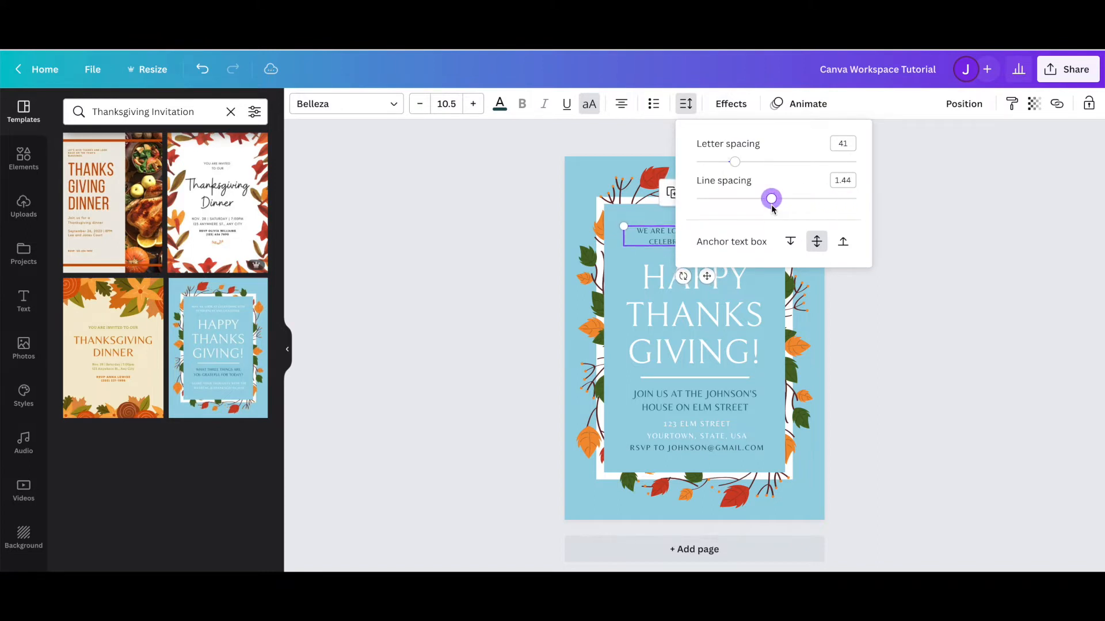
left_click(930, 446)
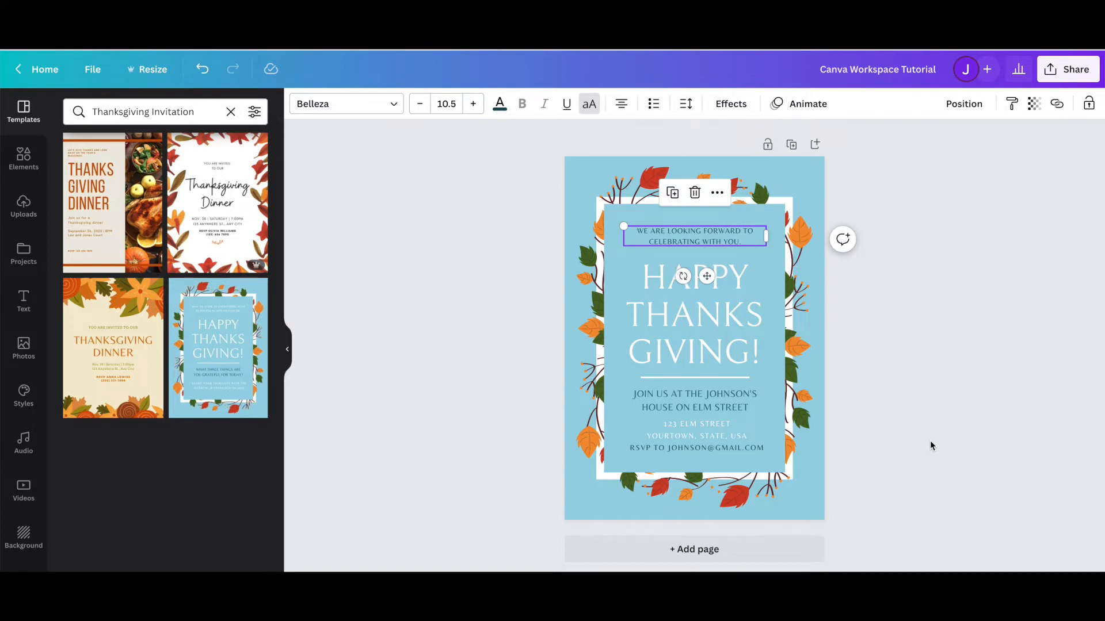
Apply the Shadow text effect to the text above the Happy Thanksgiving title.
left_click(731, 104)
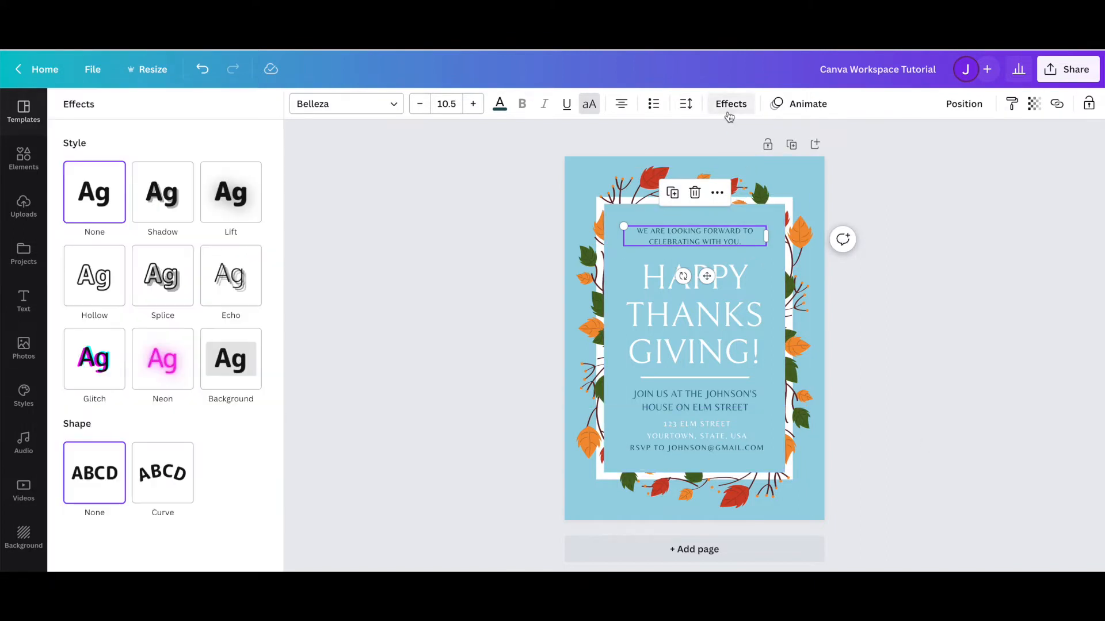
left_click(153, 203)
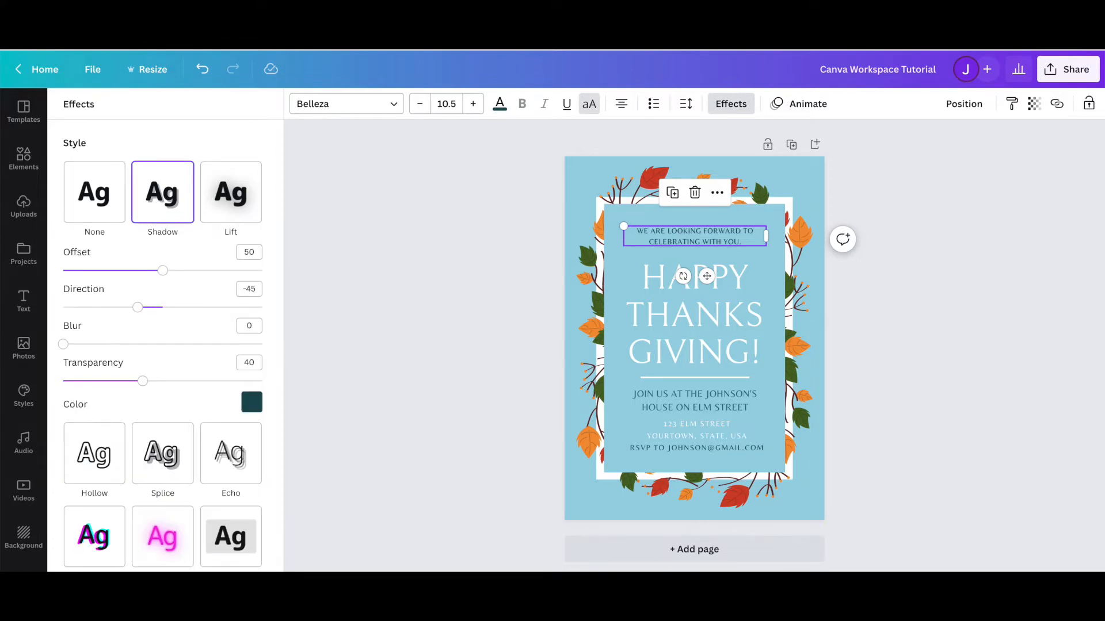
scroll(915, 487, "up", 5)
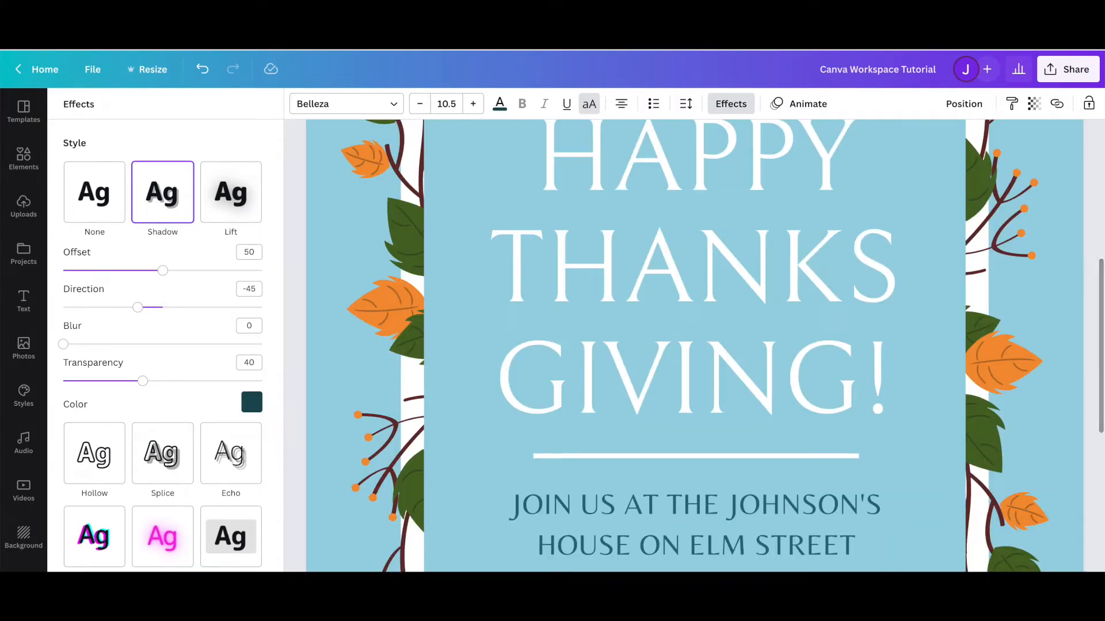
Try a different Shadow offset on the text above the title, followed by the Lift, Splice and Neon effects.
scroll(915, 487, "up", 6)
scroll(914, 487, "down", 2)
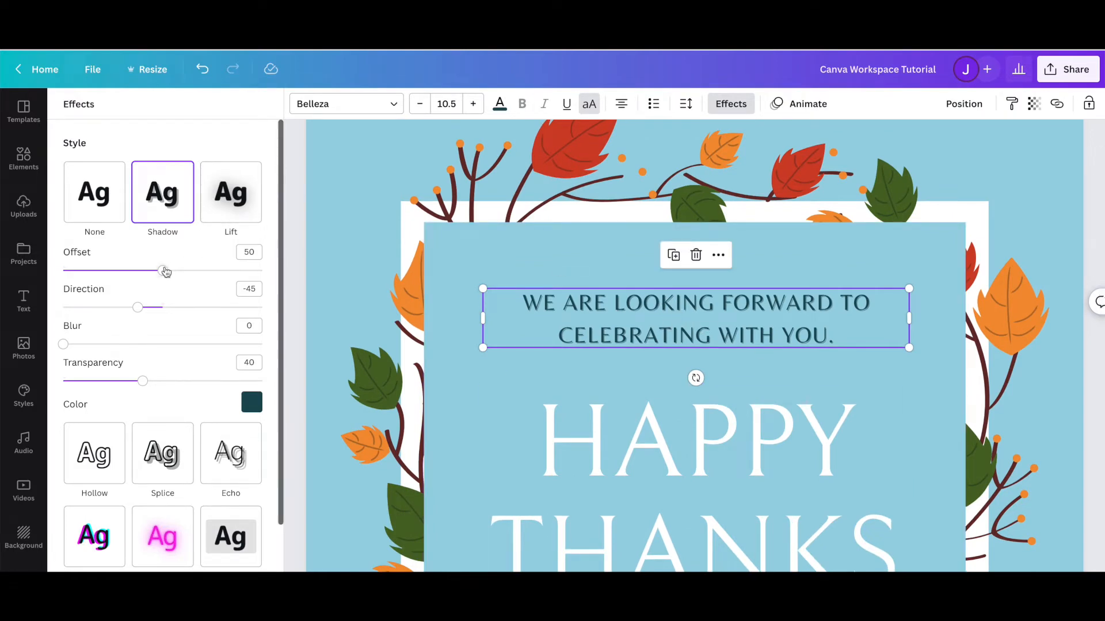
left_click(202, 271)
left_click_drag(173, 278, 211, 270)
left_click(239, 190)
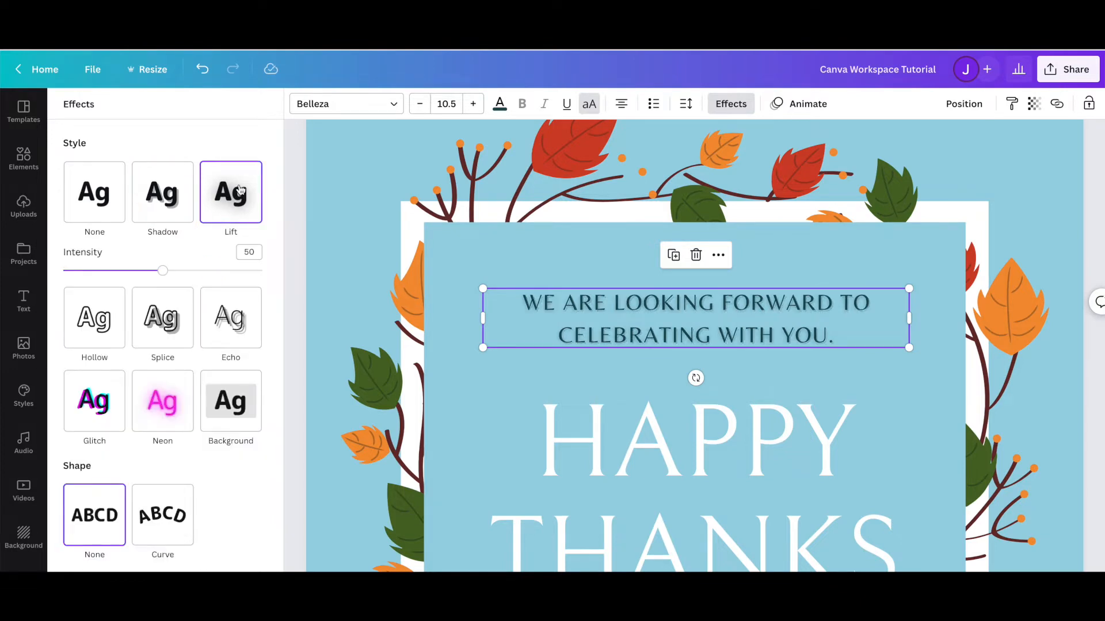
left_click(164, 321)
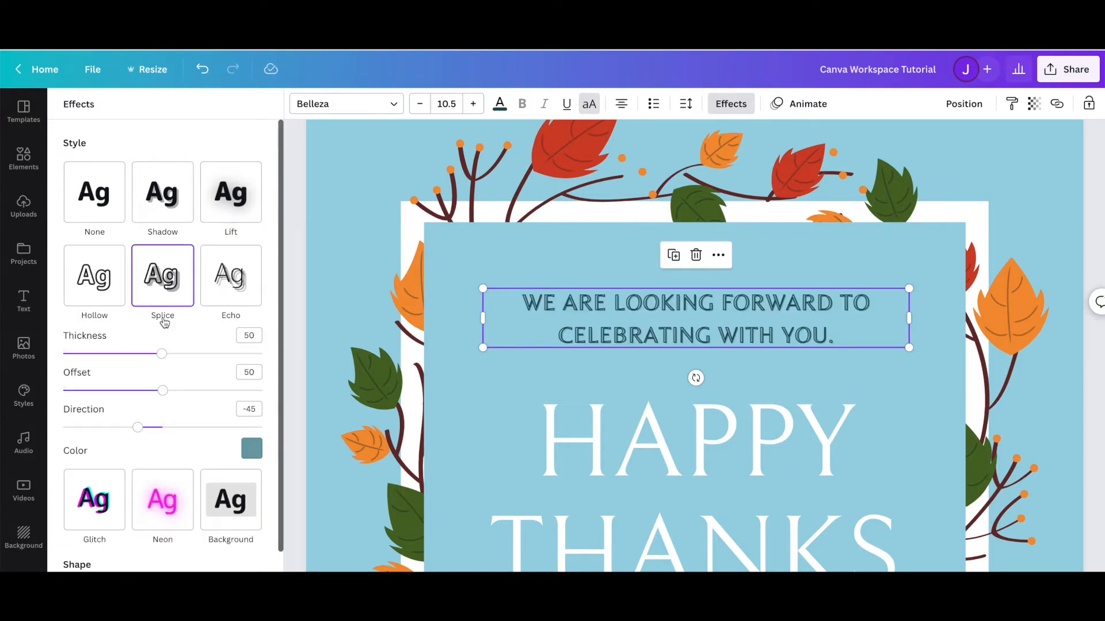
scroll(164, 322, "down", 1)
left_click(155, 437)
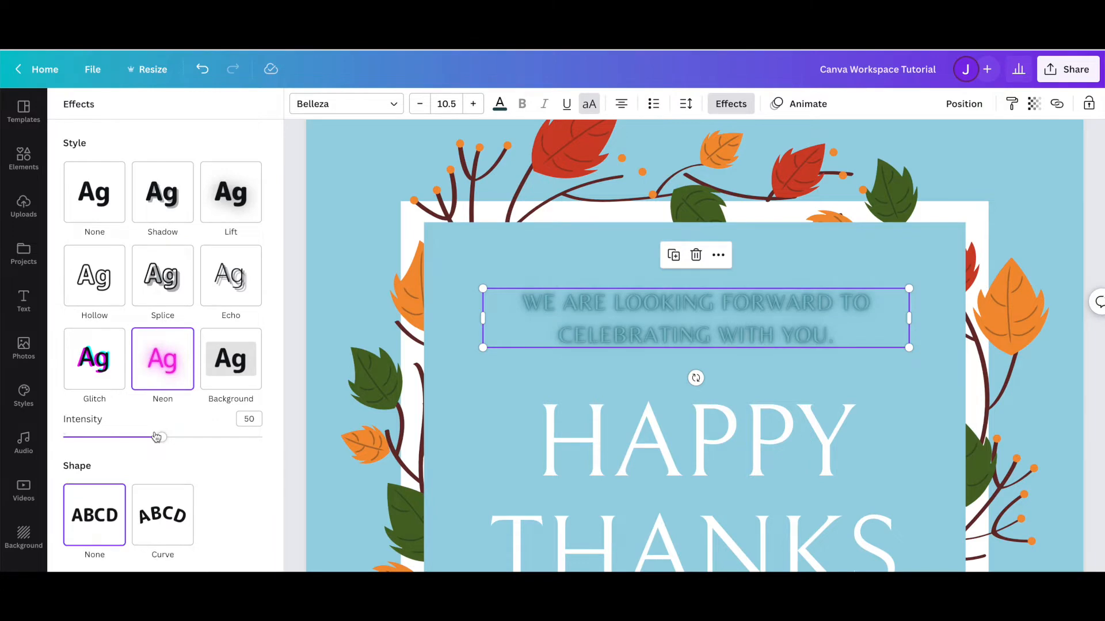
Try the Curve shape on the text above the title, then reset both its shape and its effect style to None.
left_click(155, 535)
left_click(94, 515)
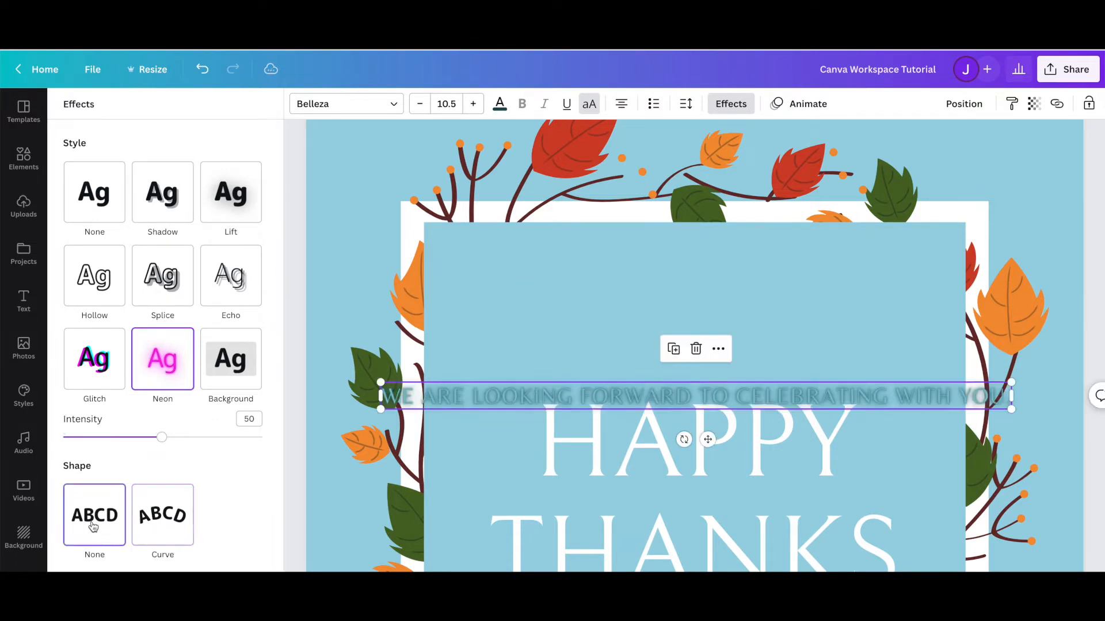
left_click(121, 184)
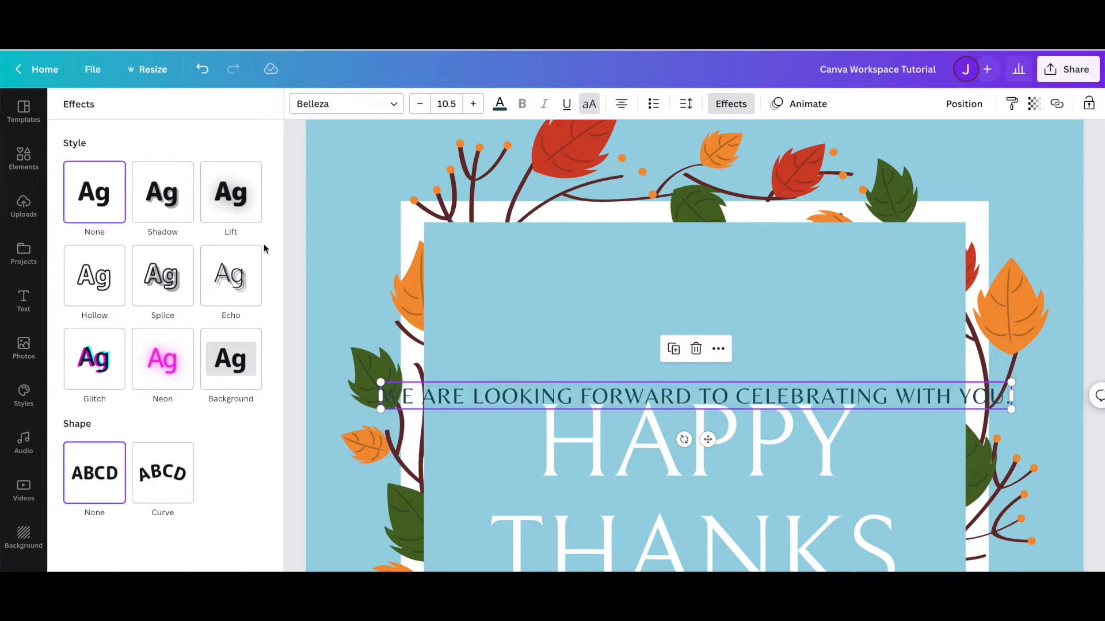
left_click(297, 235)
left_click(297, 235)
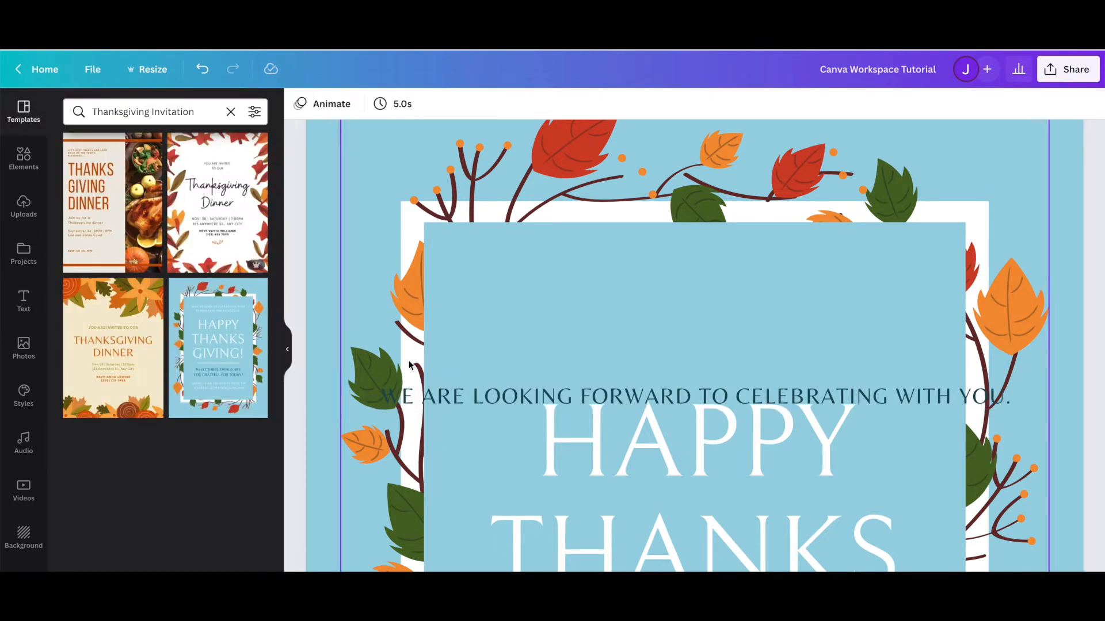
Move the text line up clear of the Happy Thanksgiving title and break it into two lines after "TO".
left_click(498, 405)
left_click_drag(583, 409, 605, 270)
left_click(707, 268)
key("Return")
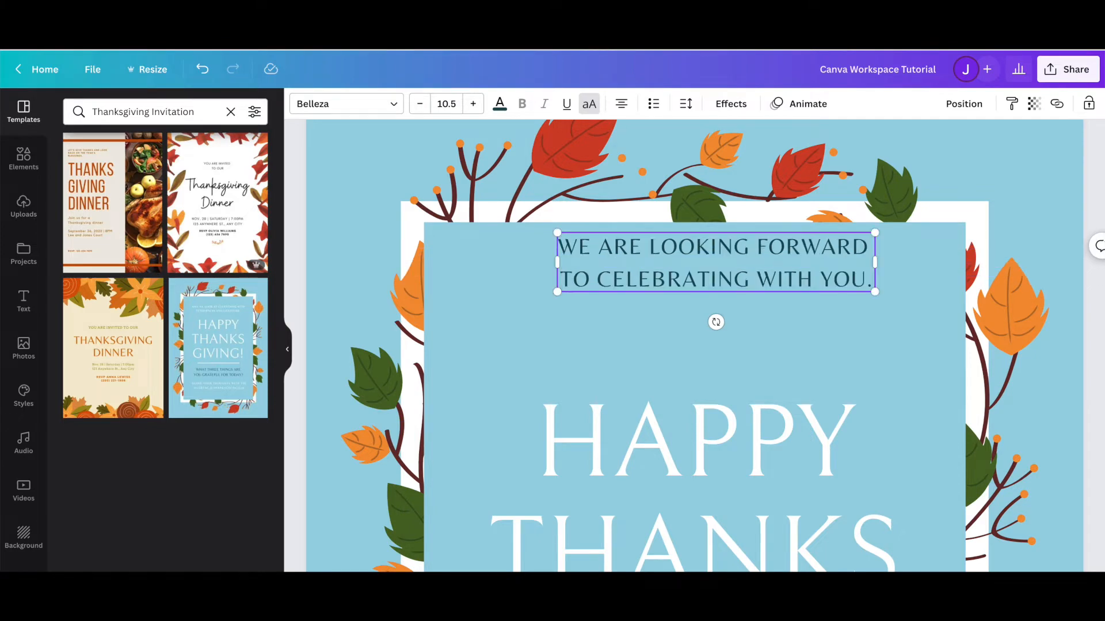
key("BackSpace")
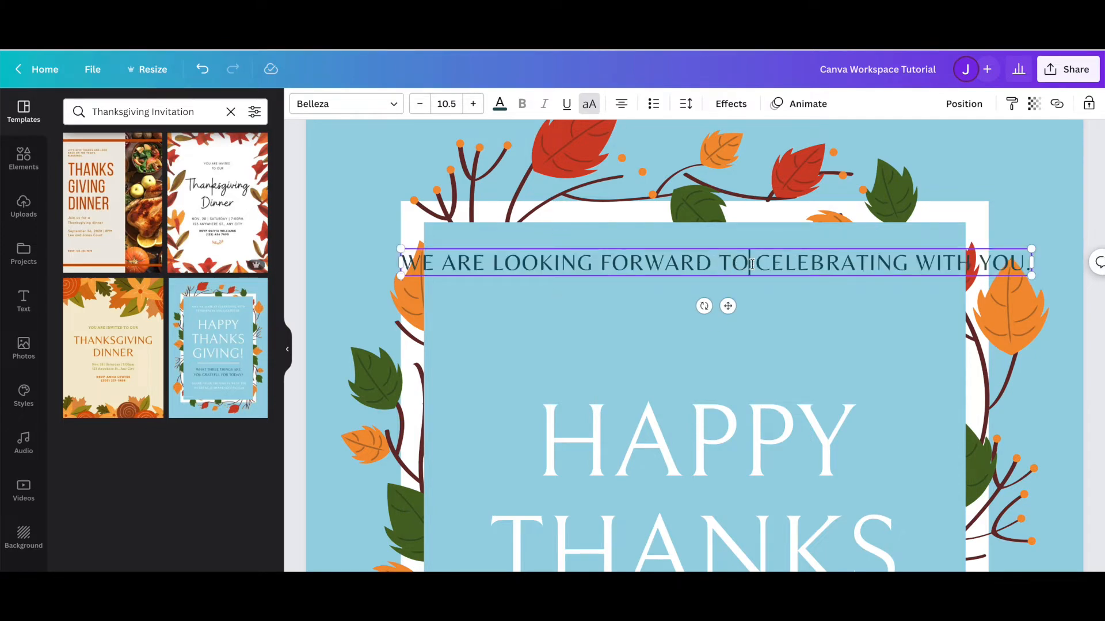
key("Return")
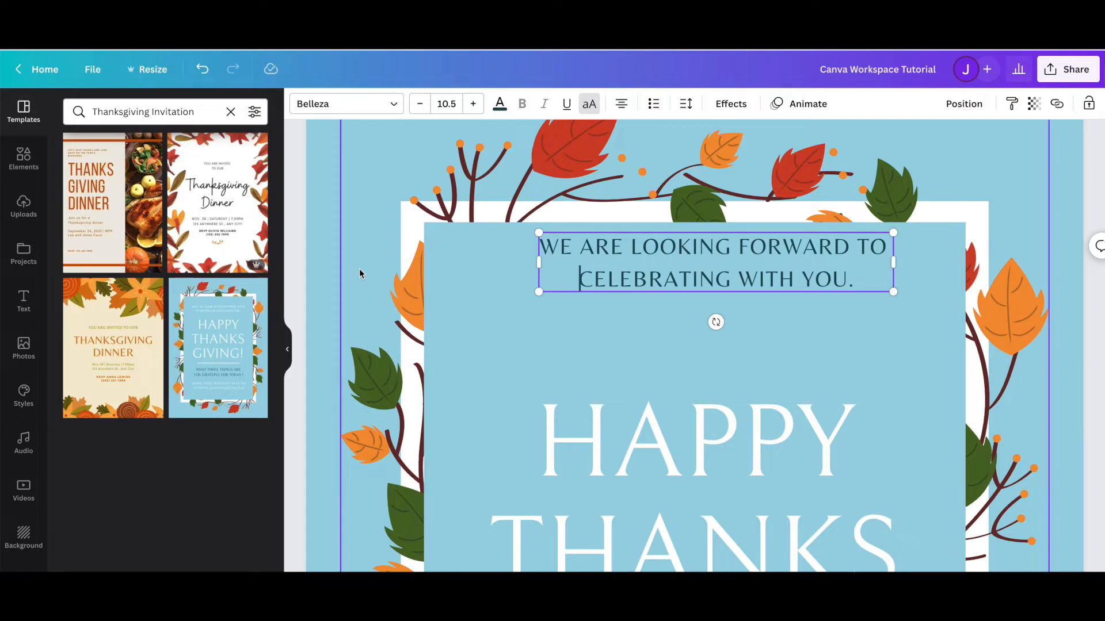
left_click(298, 238)
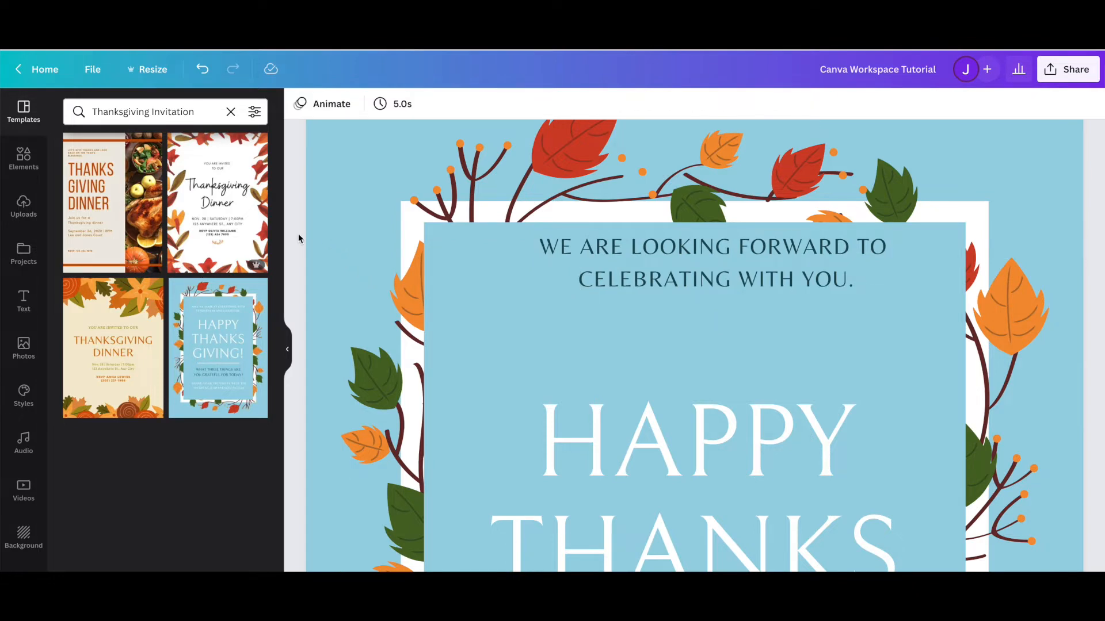
Undo the recent changes to the text above the title, back to its earlier two-line layout.
key("ctrl+z")
key("ctrl+z")
key("ctrl+z")
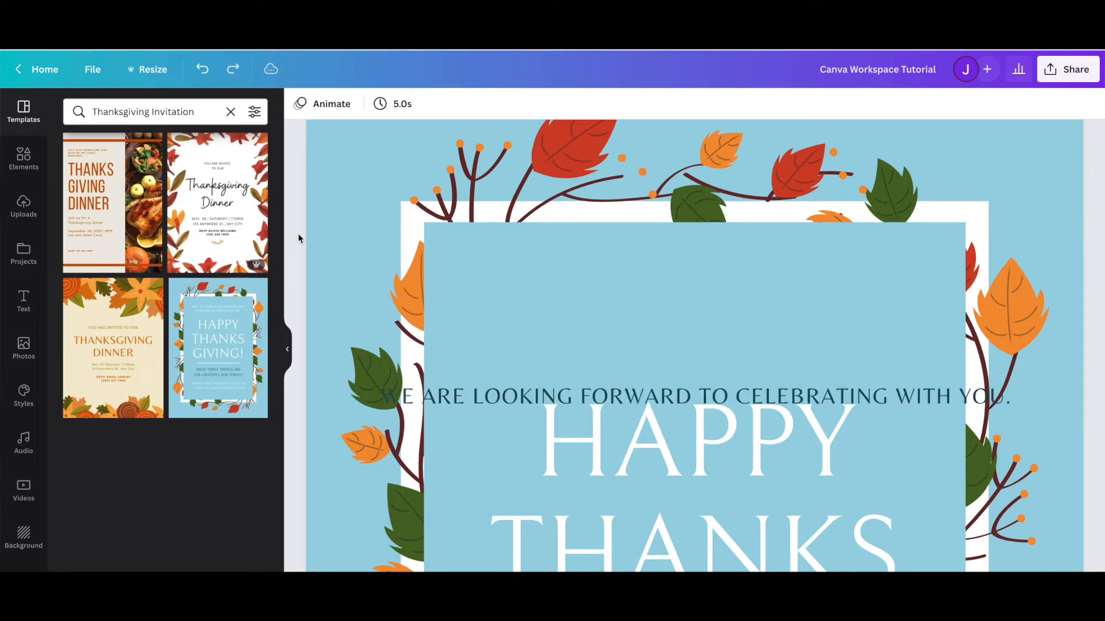
key("ctrl+z")
key("ctrl+z")
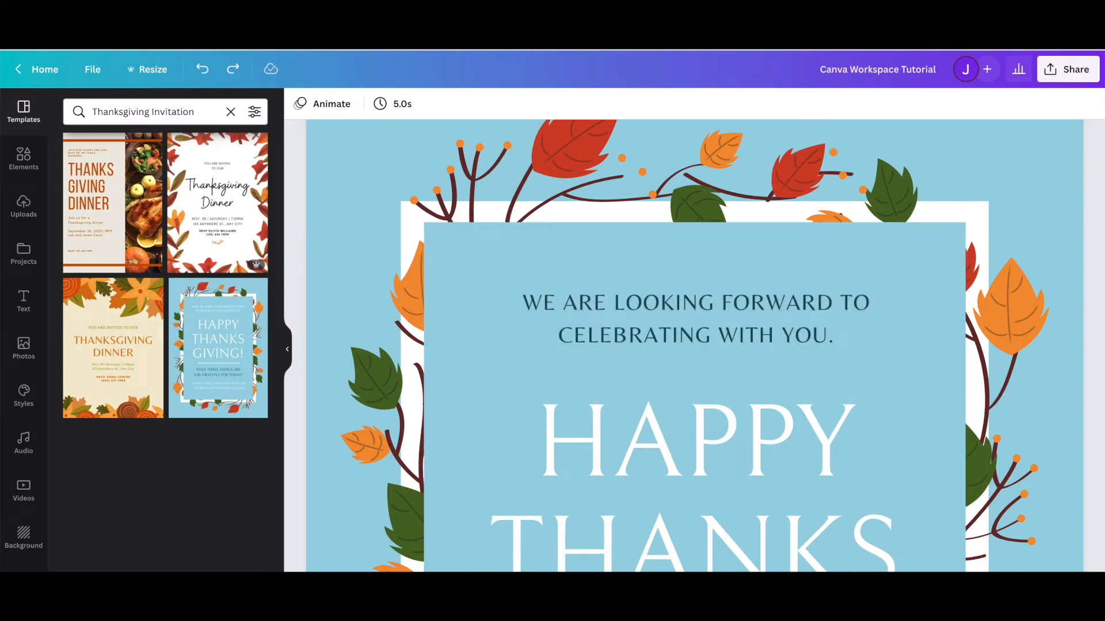
Add a new page below the invitation, then delete that page.
left_click_drag(972, 585, 949, 584)
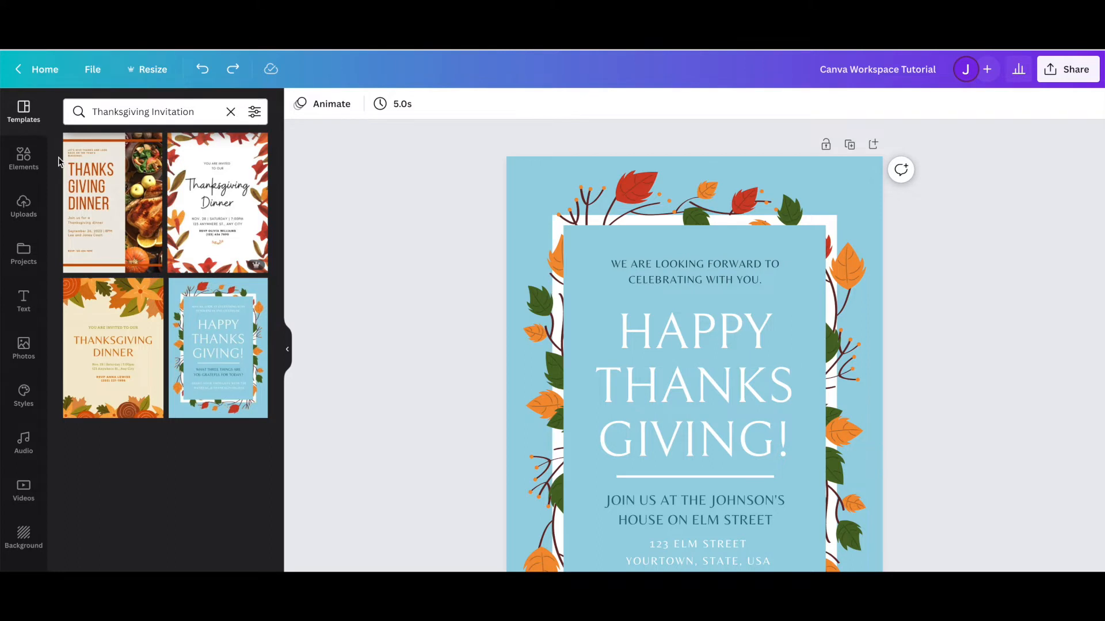
key("ctrl+minus")
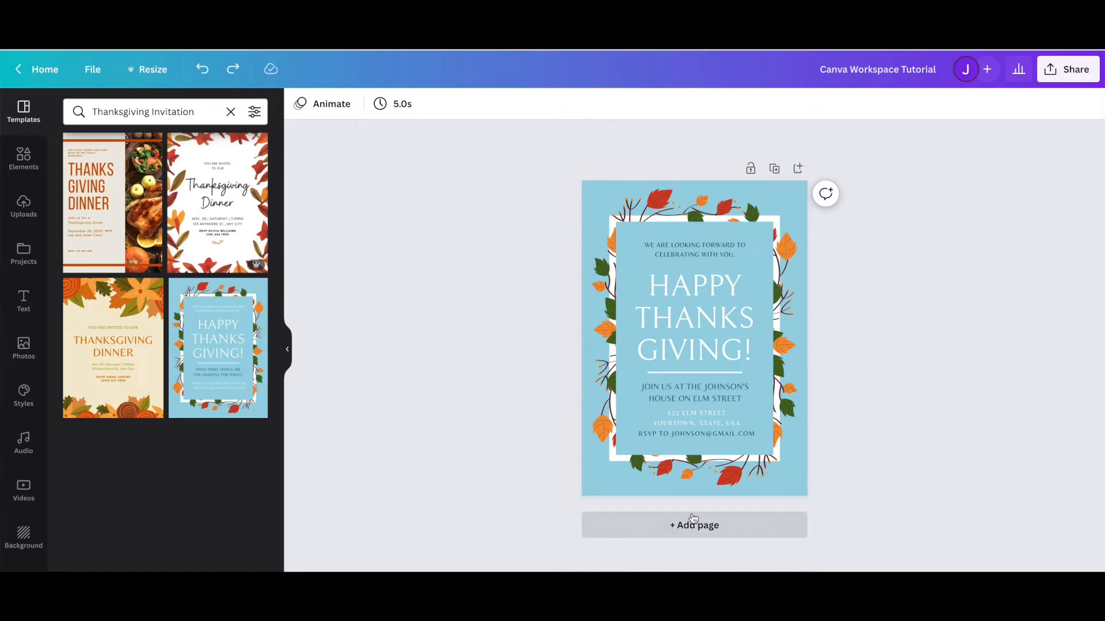
left_click(780, 525)
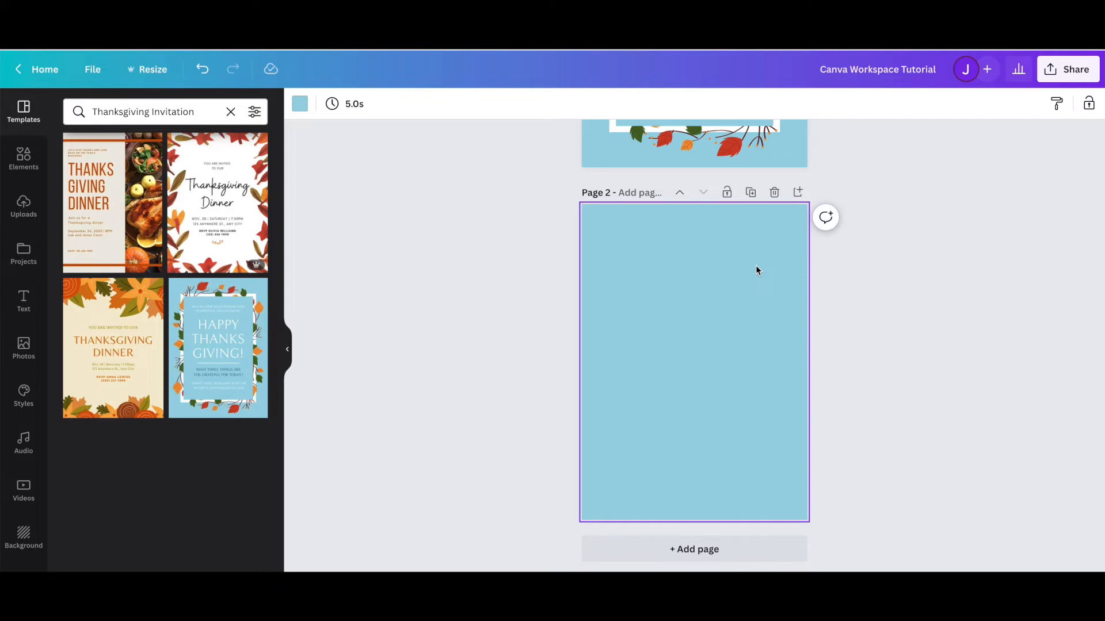
key("Delete")
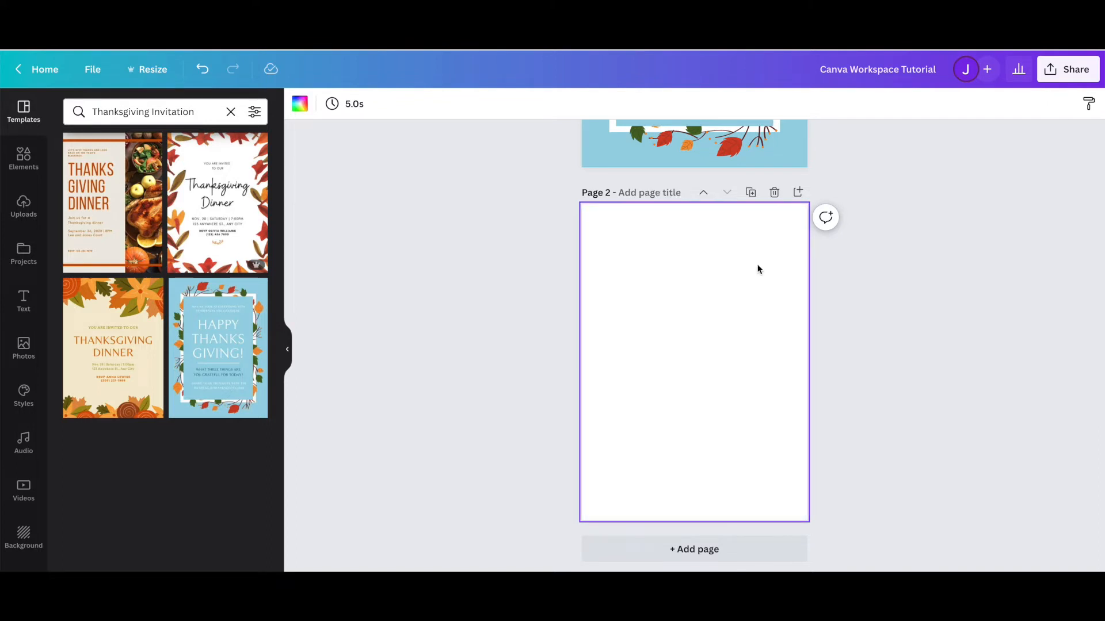
left_click(774, 192)
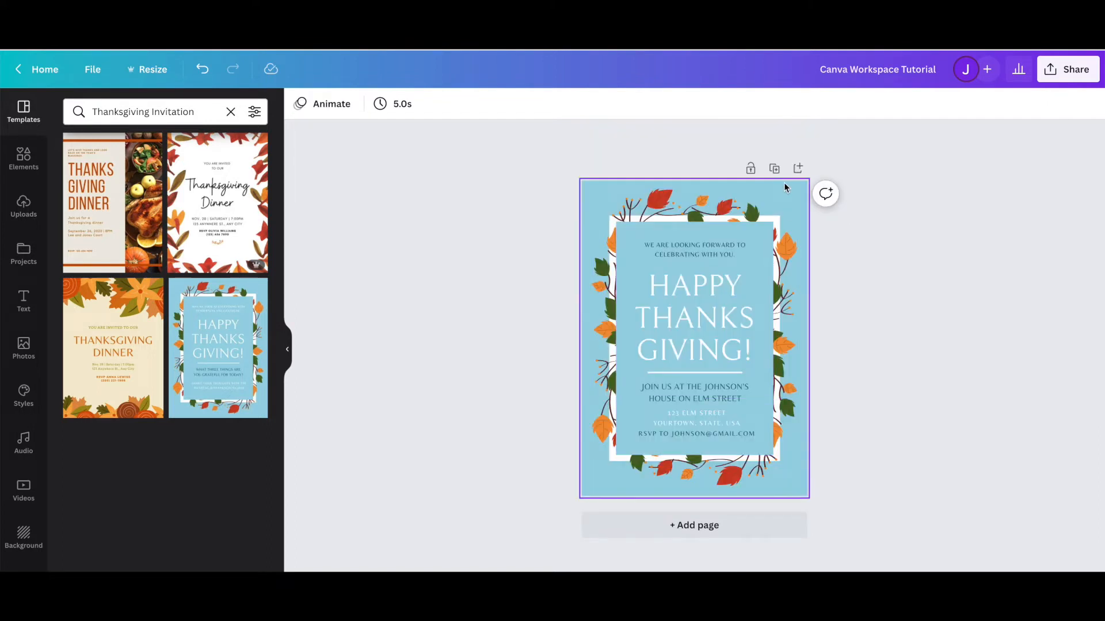
Duplicate the Thanksgiving invitation page as page 2.
left_click(773, 170)
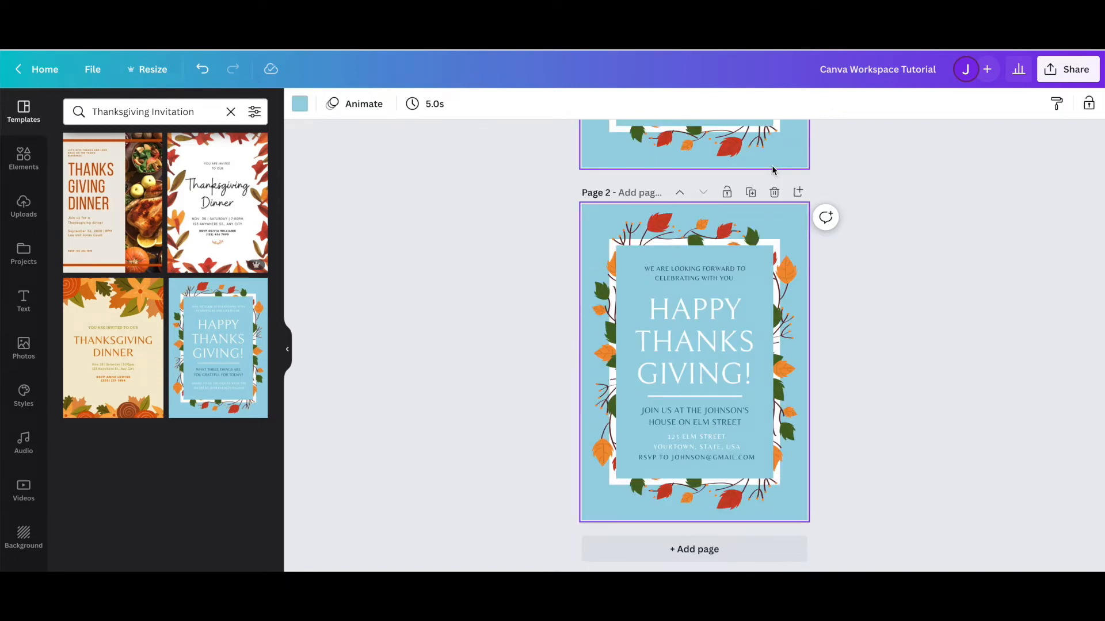
scroll(736, 267, "up", 3)
scroll(734, 268, "up", 2)
scroll(727, 276, "down", 3)
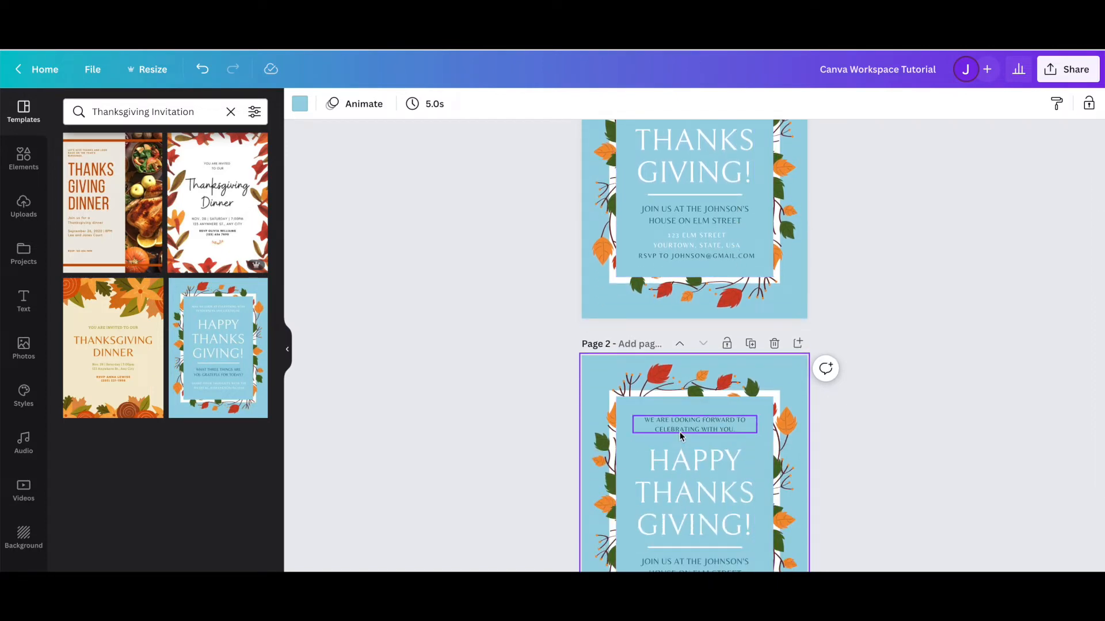
Lock page 1 and try selecting and moving its text to test the lock.
scroll(680, 436, "up", 3)
left_click(727, 139)
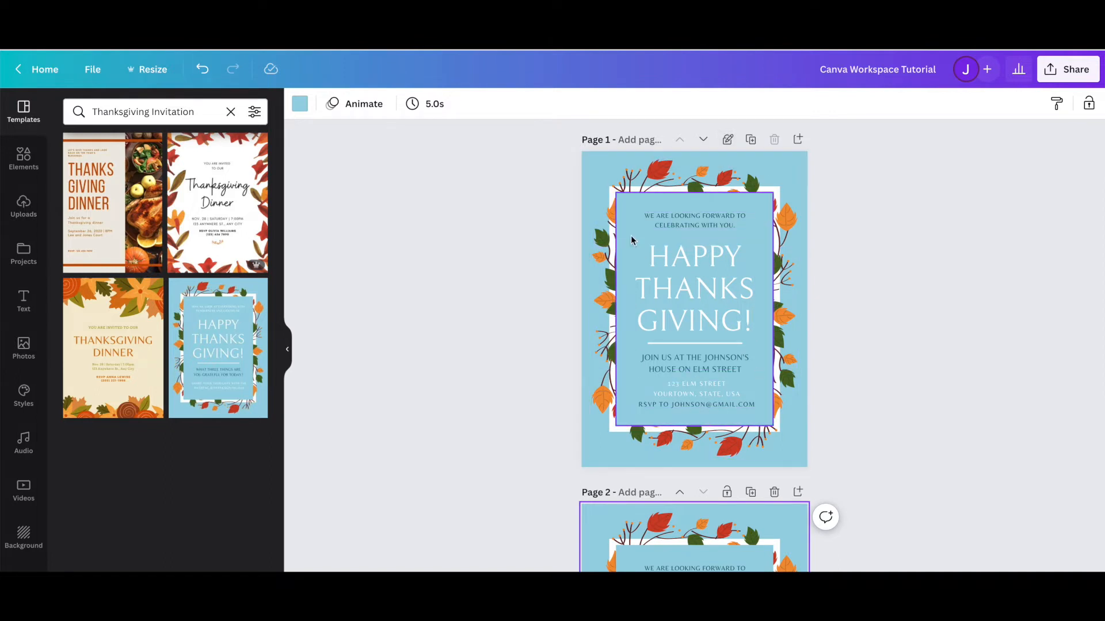
left_click(658, 236)
left_click(700, 283)
left_click(744, 199)
left_click(731, 284)
left_click_drag(731, 288, 756, 286)
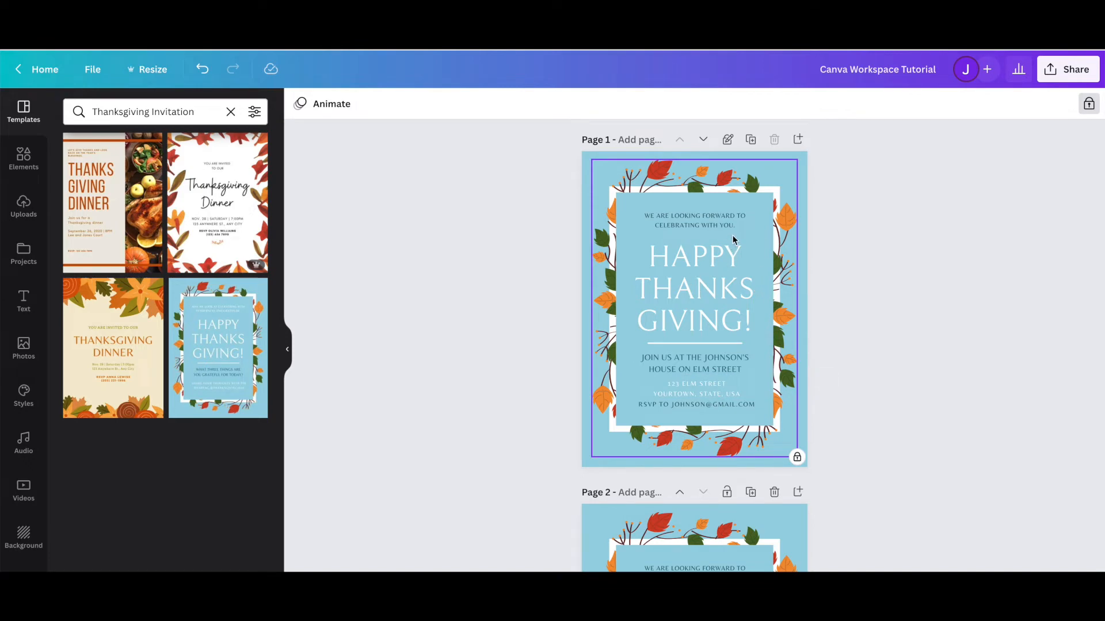
On page 2, color the text above the title and the "Join us" text below it orange.
scroll(723, 330, "down", 5)
left_click(693, 310)
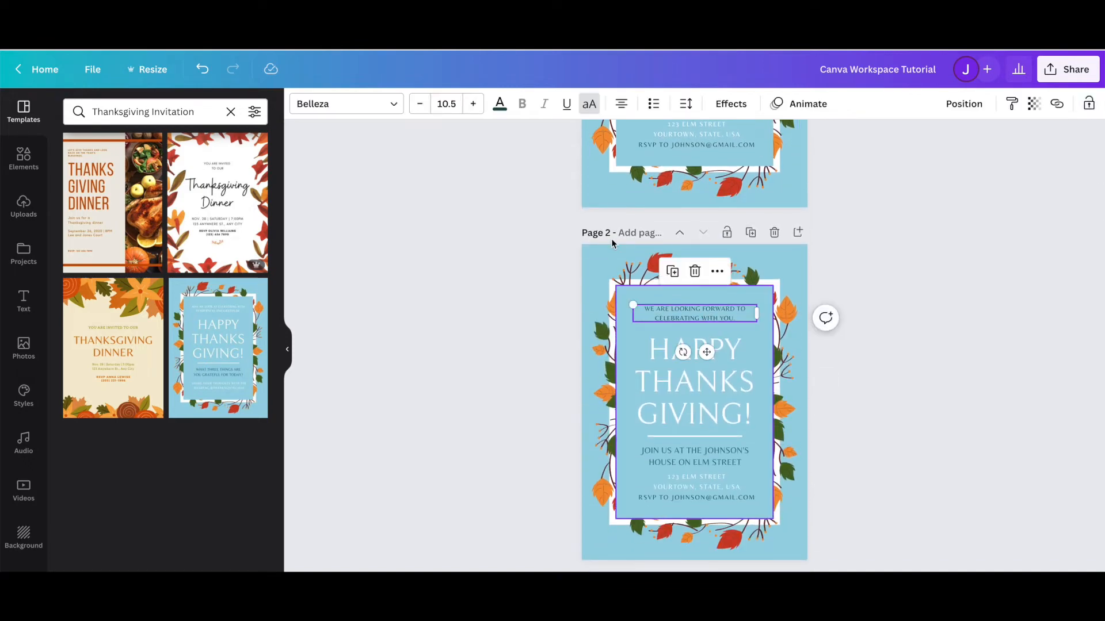
left_click(498, 102)
left_click(254, 444)
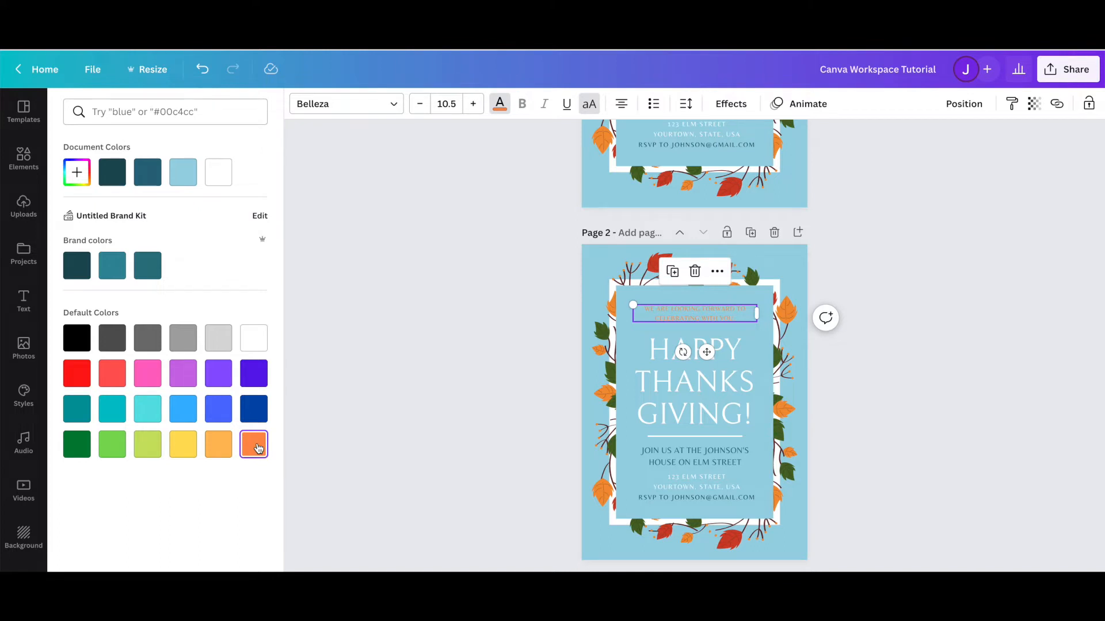
left_click(670, 460)
left_click(253, 444)
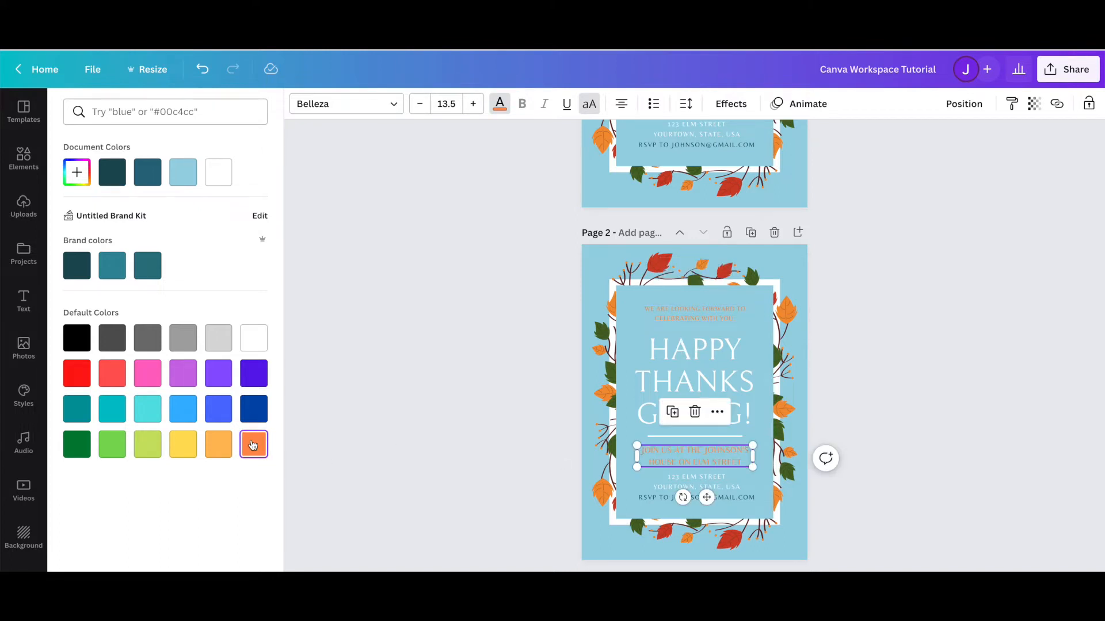
Color page 2's address and RSVP text and the Happy Thanksgiving title the same orange.
left_click(708, 485)
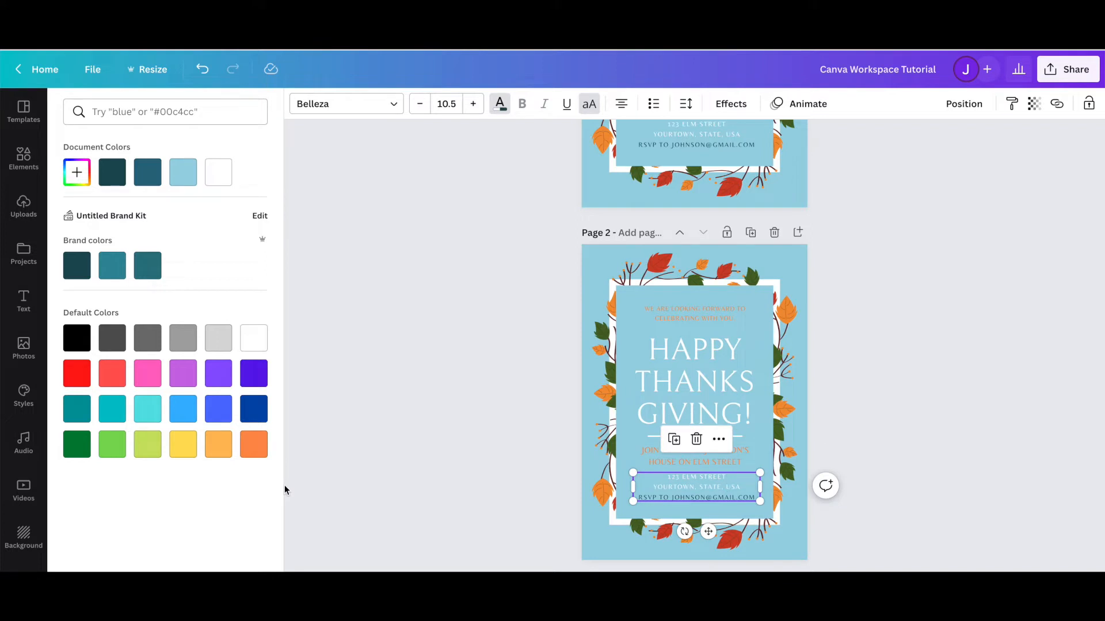
left_click(253, 444)
left_click(669, 422)
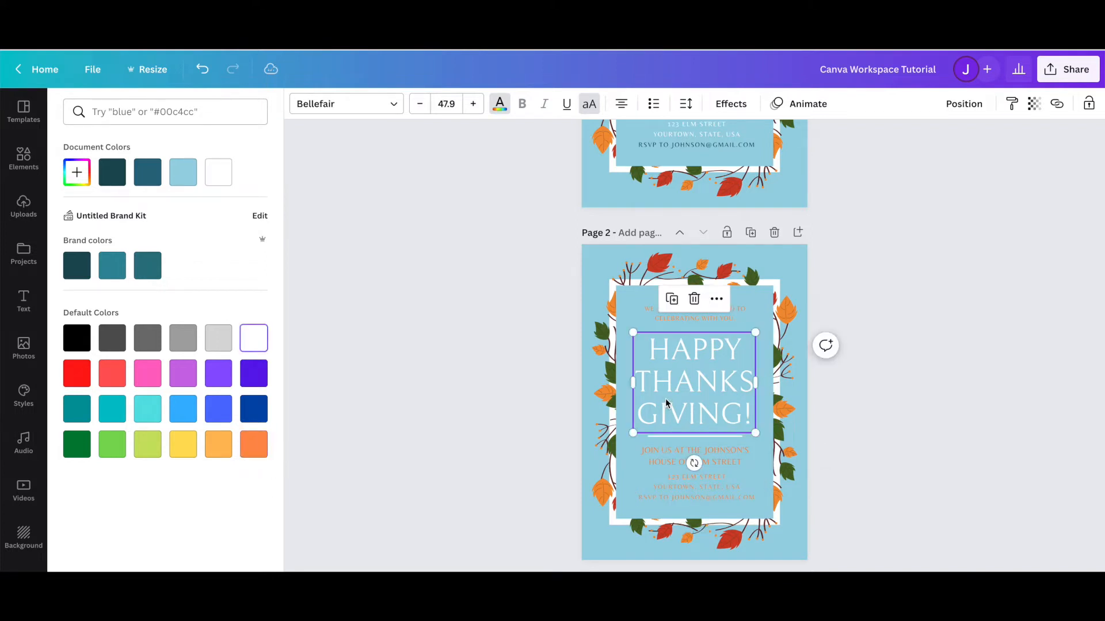
left_click(254, 445)
left_click(457, 467)
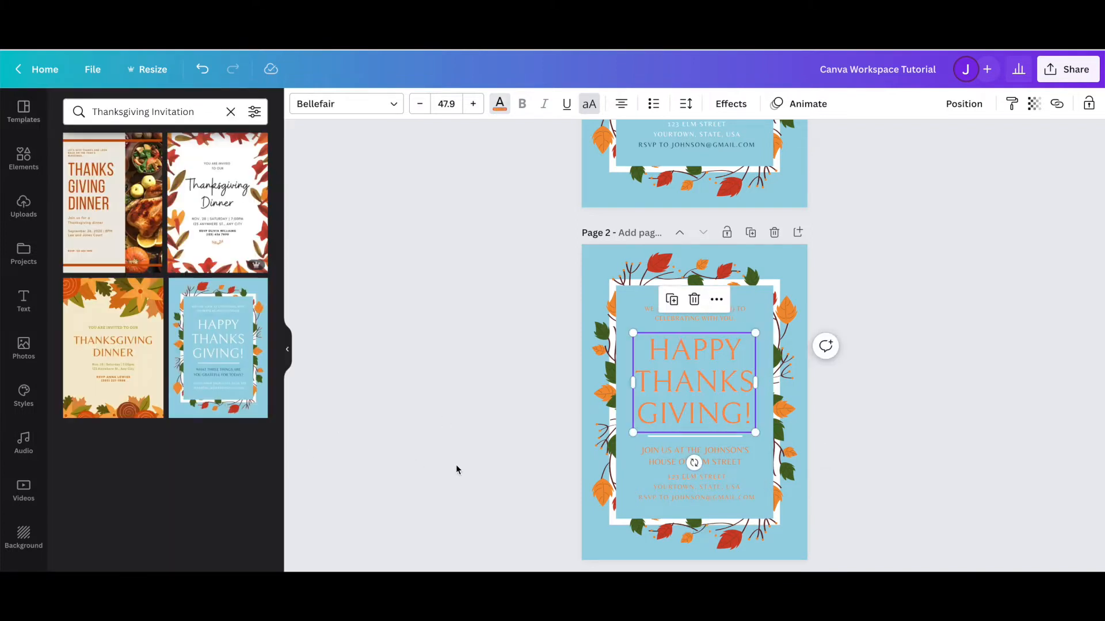
Undo all the orange text color changes on page 2 and deselect the title.
key("ctrl+z")
key("ctrl+z")
key("ctrl+z")
key("ctrl+z")
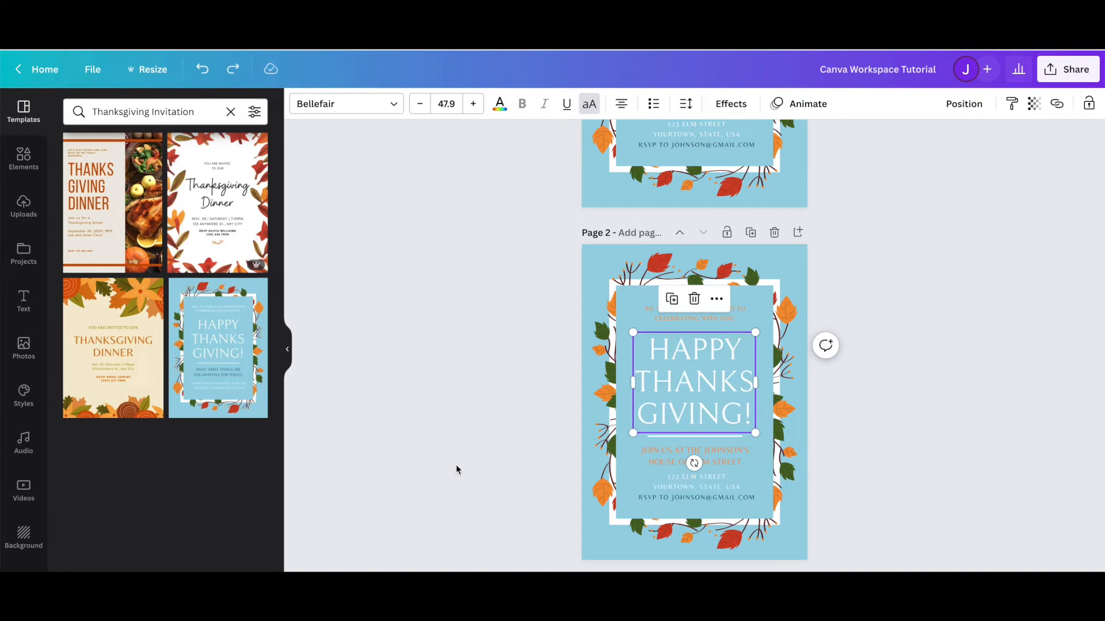
left_click(473, 433)
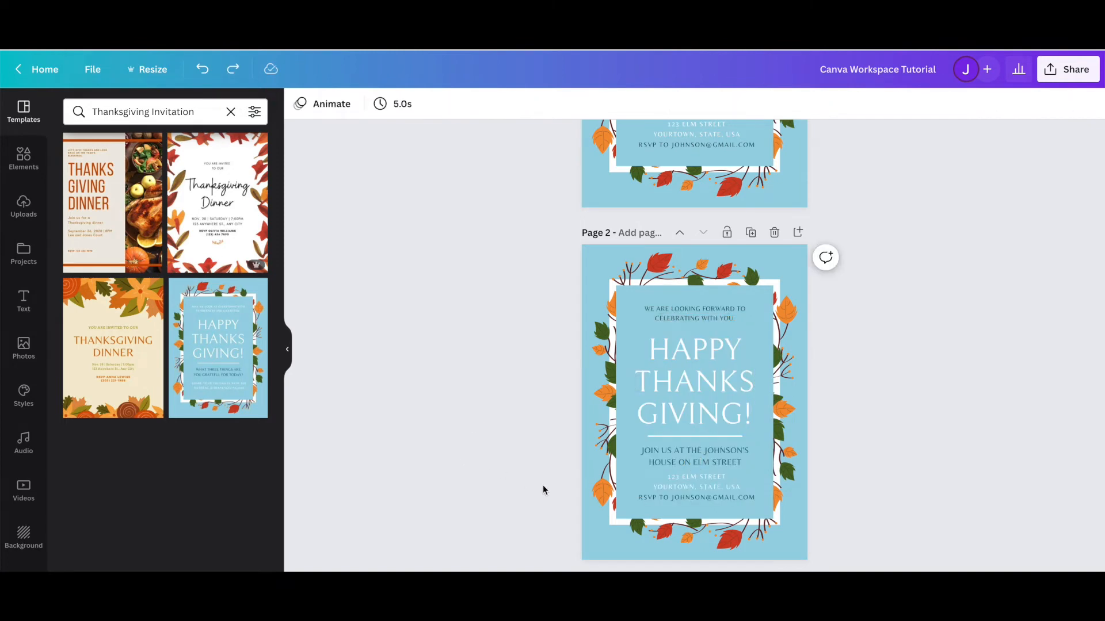
Compare the locked page 1 with its unlocked duplicate on page 2.
scroll(544, 489, "up", 1)
scroll(543, 489, "up", 3)
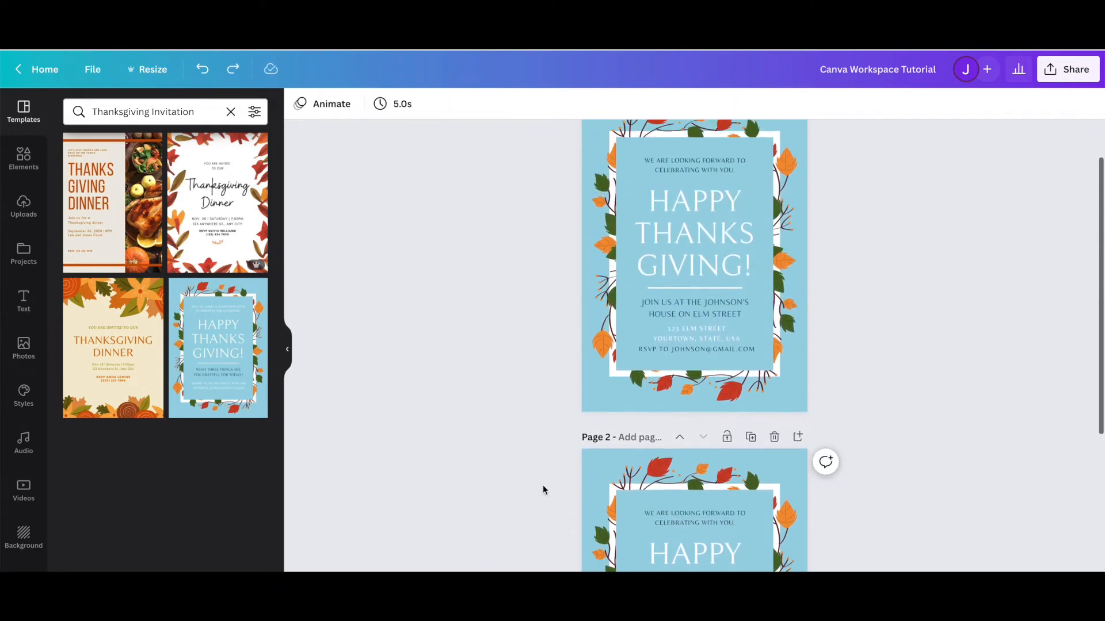
scroll(543, 485, "up", 1)
scroll(543, 485, "down", 3)
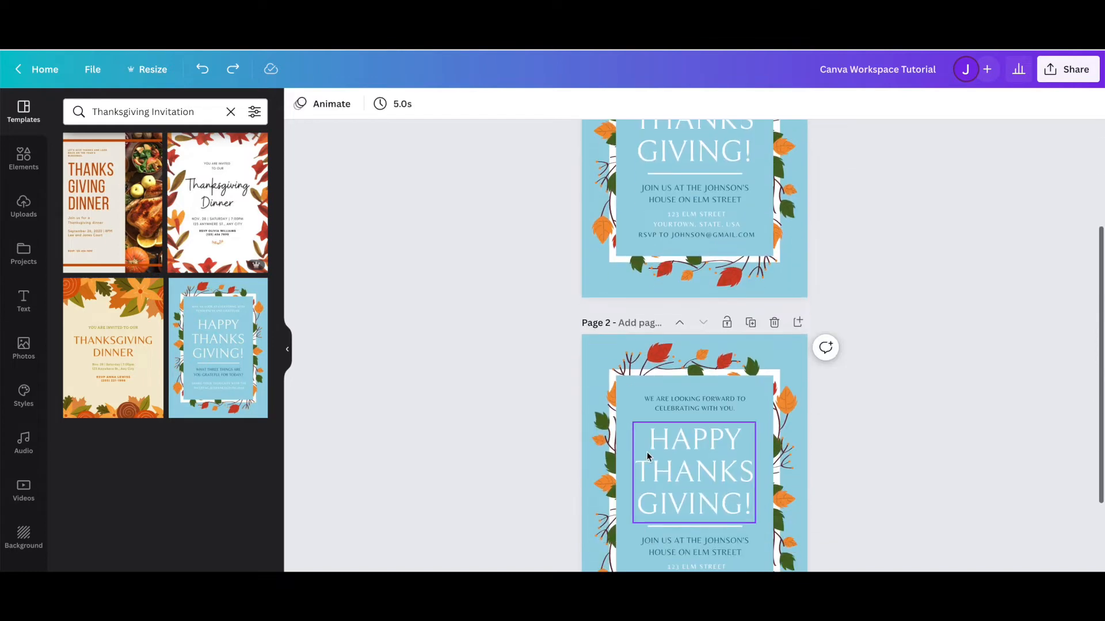
scroll(647, 454, "down", 2)
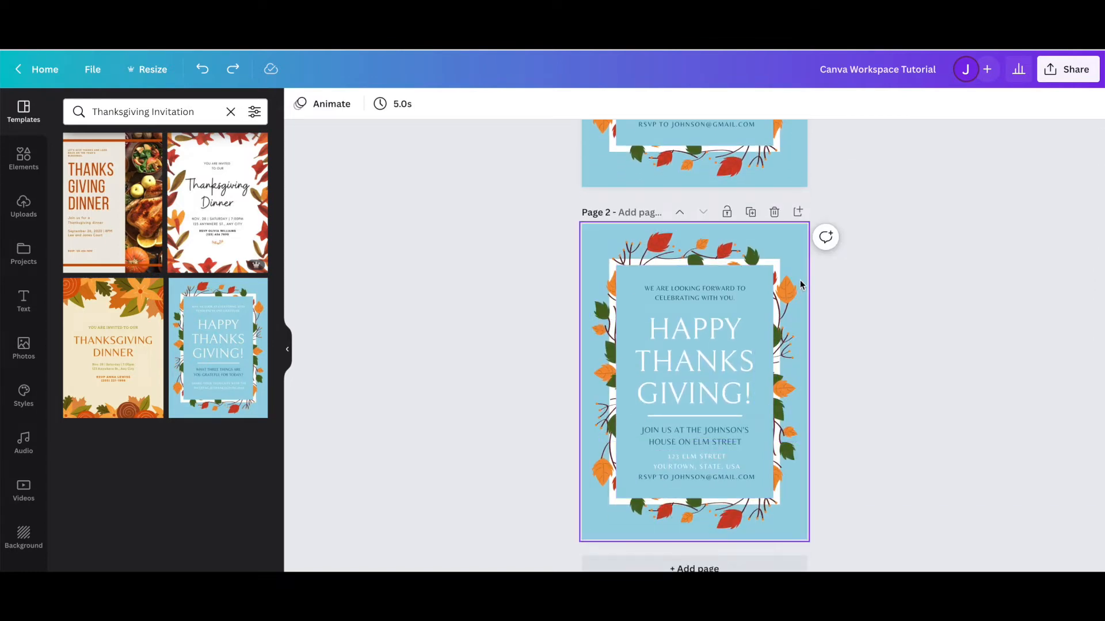
scroll(799, 280, "up", 3)
scroll(800, 279, "down", 4)
scroll(800, 279, "up", 2)
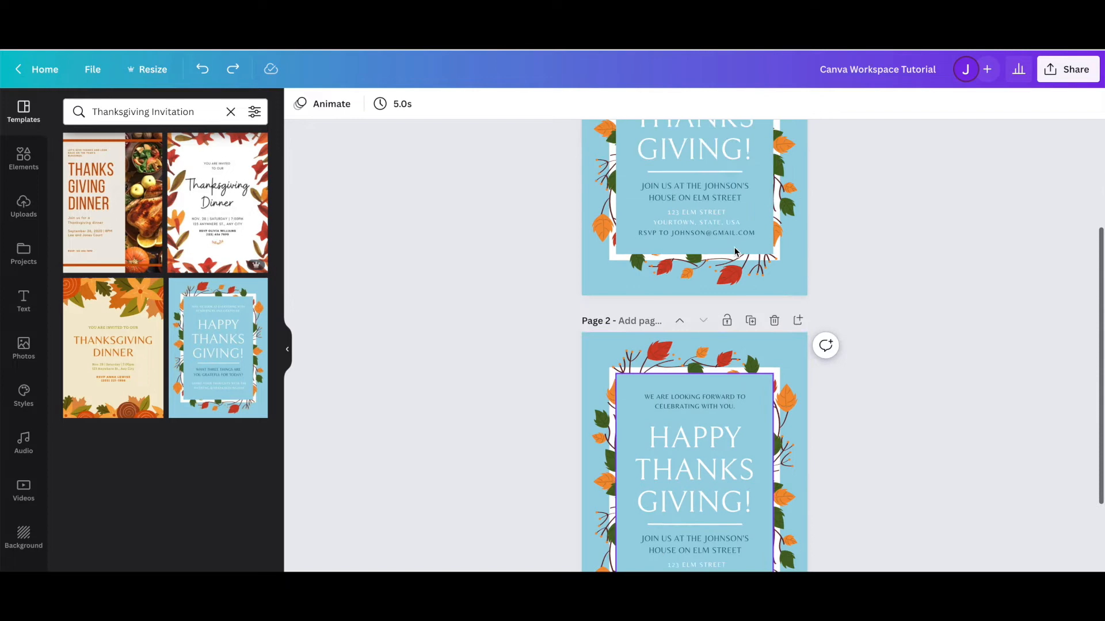
scroll(735, 252, "up", 3)
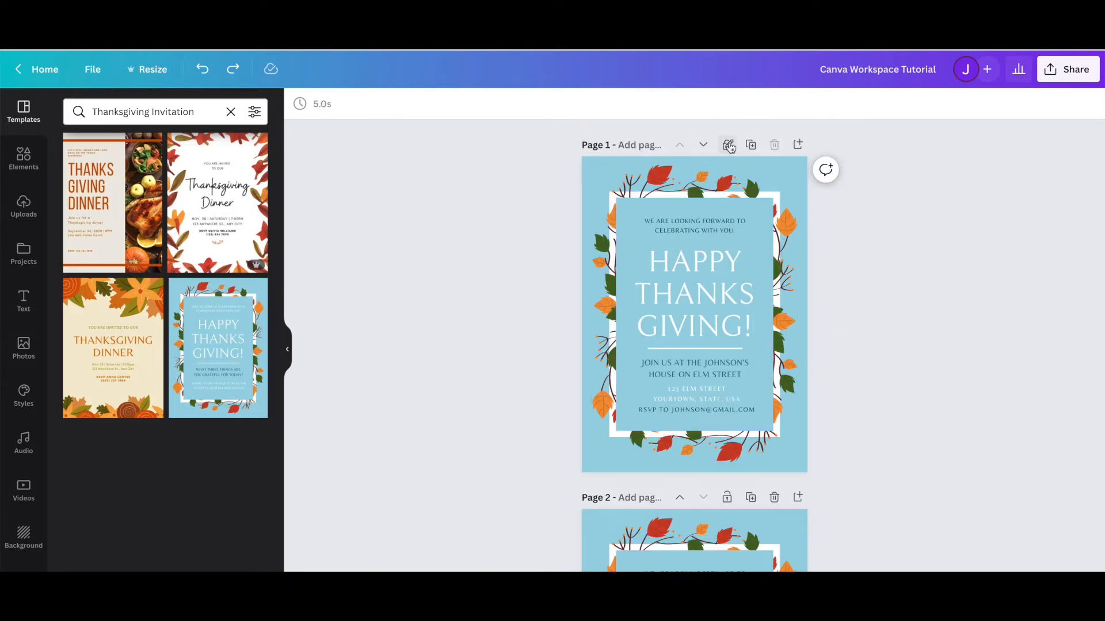
Nudge the Happy Thanksgiving title on page 1 slightly down and delete the duplicate page 2.
left_click(684, 286)
left_click_drag(684, 286, 675, 295)
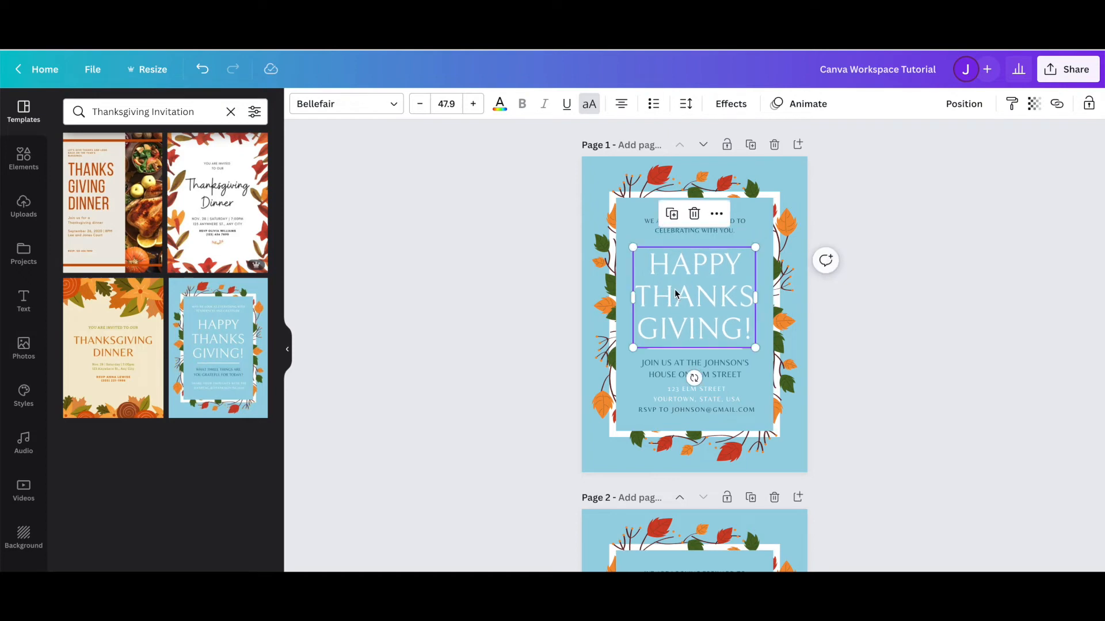
left_click(495, 312)
scroll(471, 388, "down", 5)
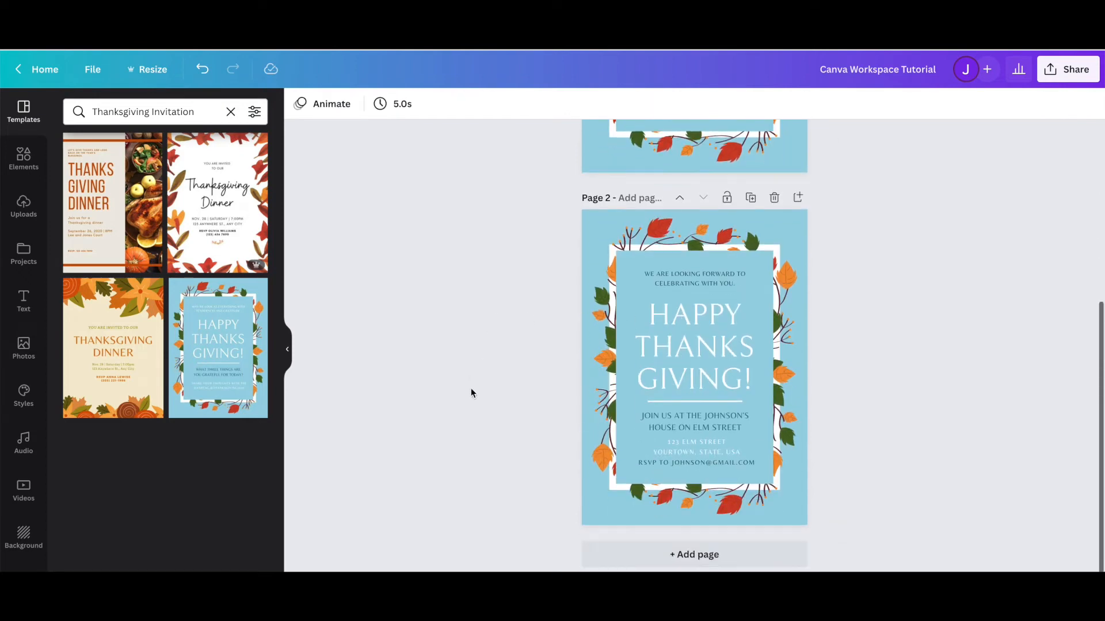
left_click(774, 197)
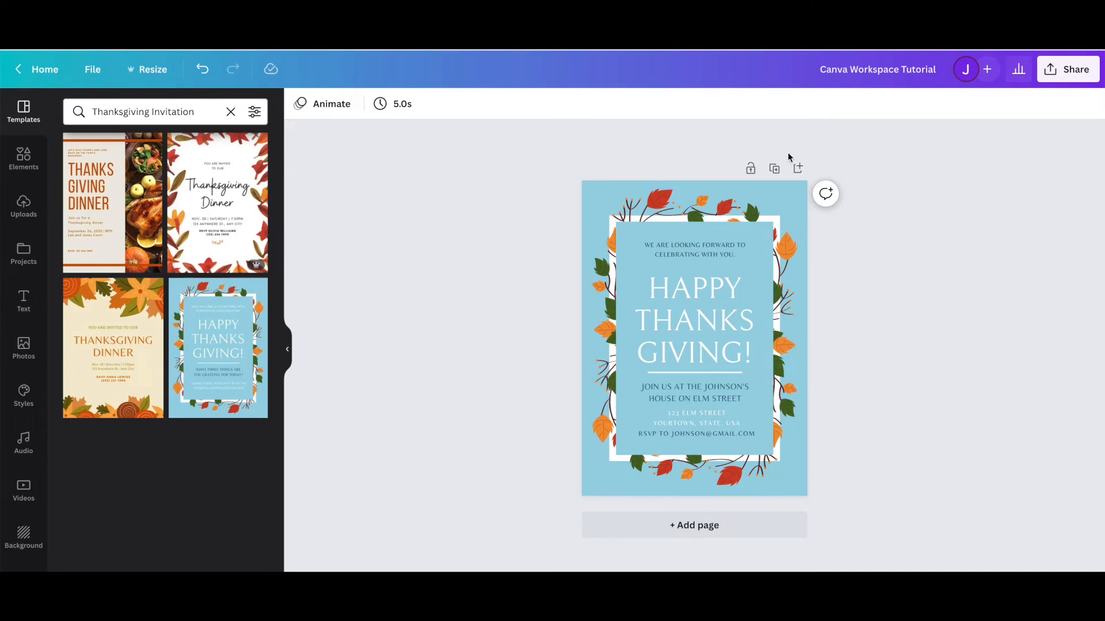
Add a blank page after page 1 and delete it, once for each of the two add-page controls.
left_click(798, 169)
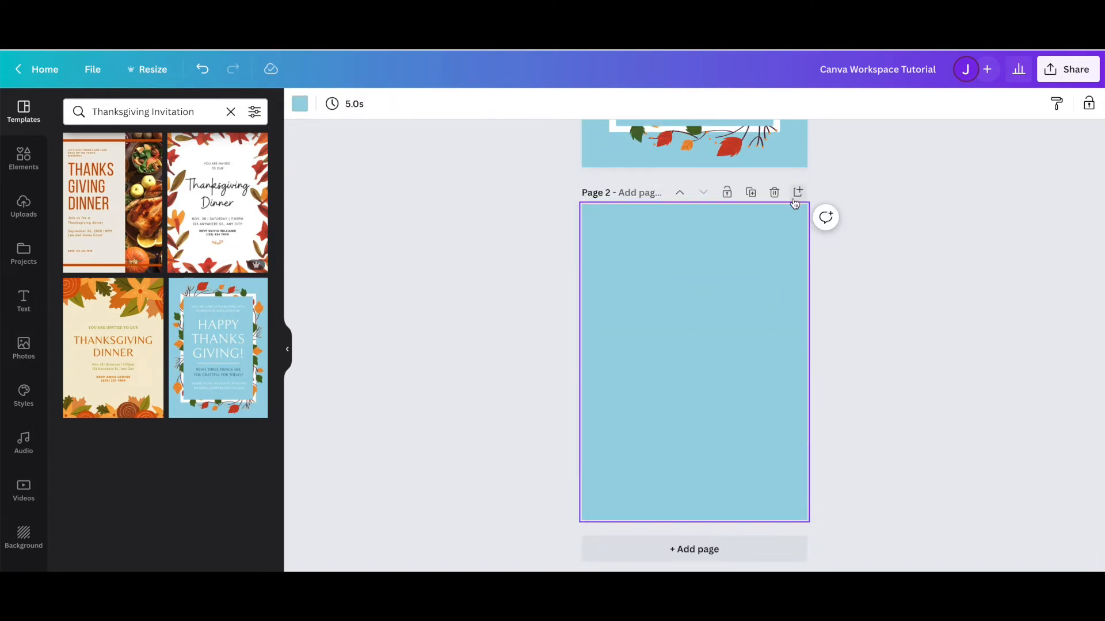
left_click(772, 196)
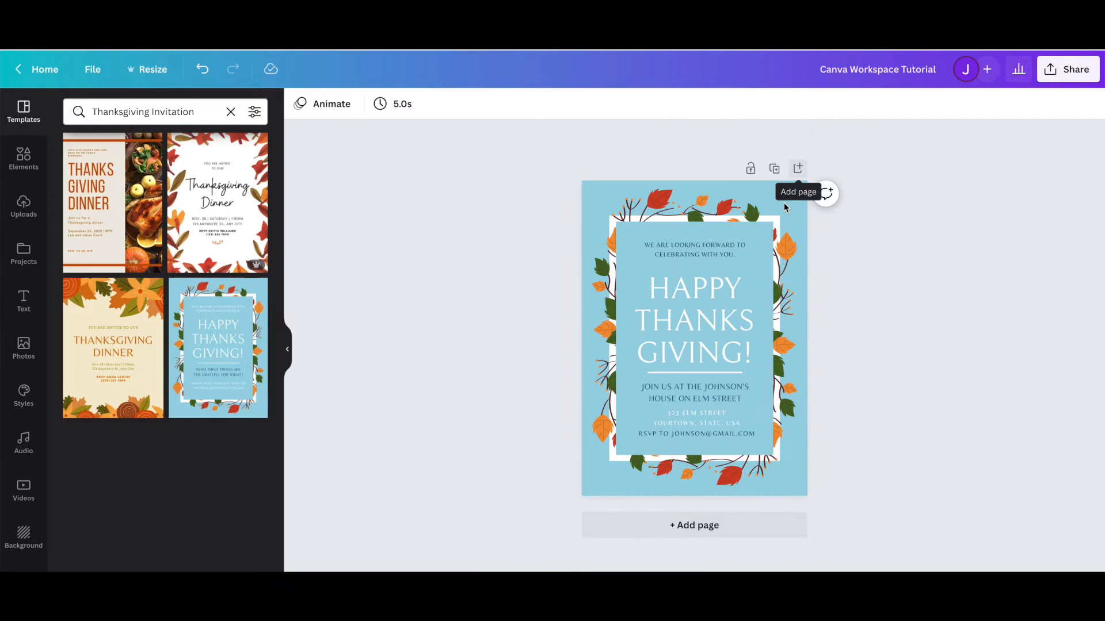
left_click(669, 527)
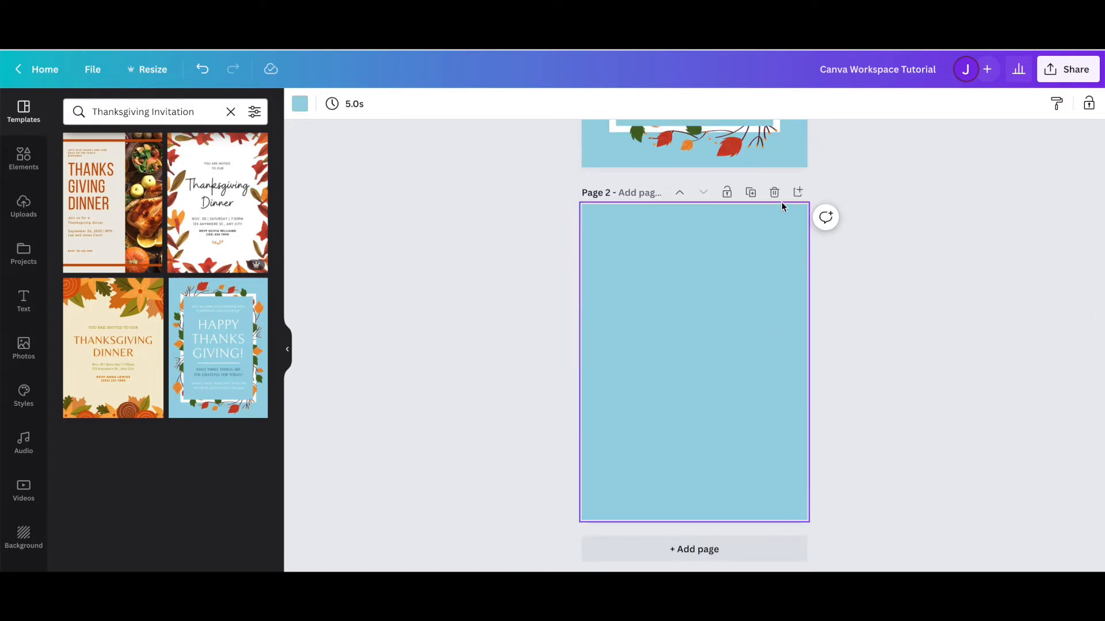
left_click(776, 198)
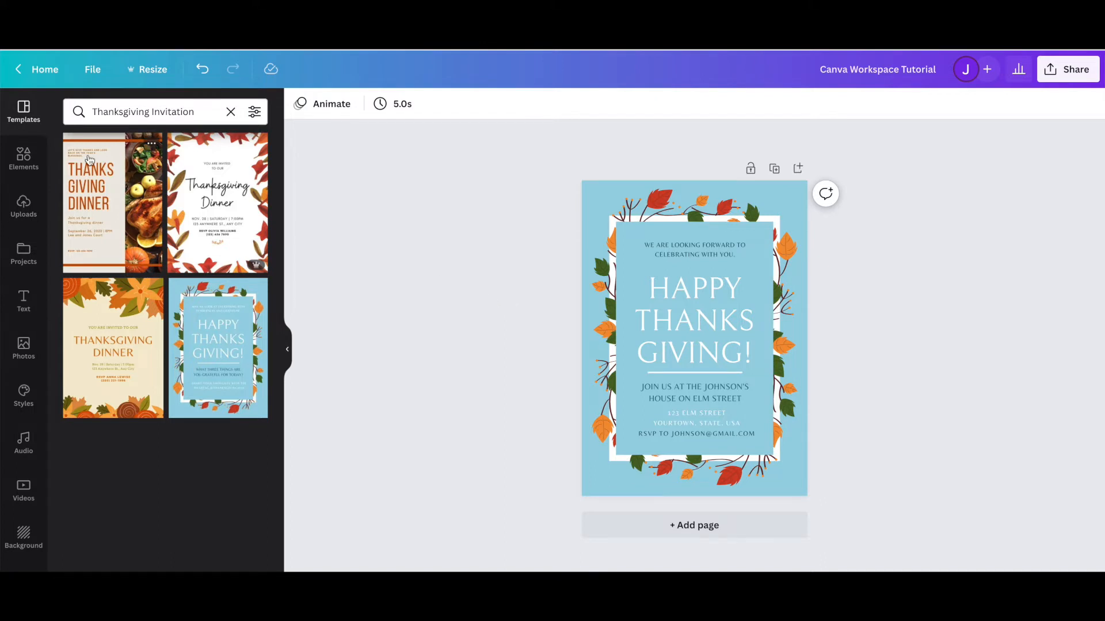
Examine the invitation's leaf border images and the available element categories, from shapes and graphics to stickers, photos, videos and audio.
left_click(19, 164)
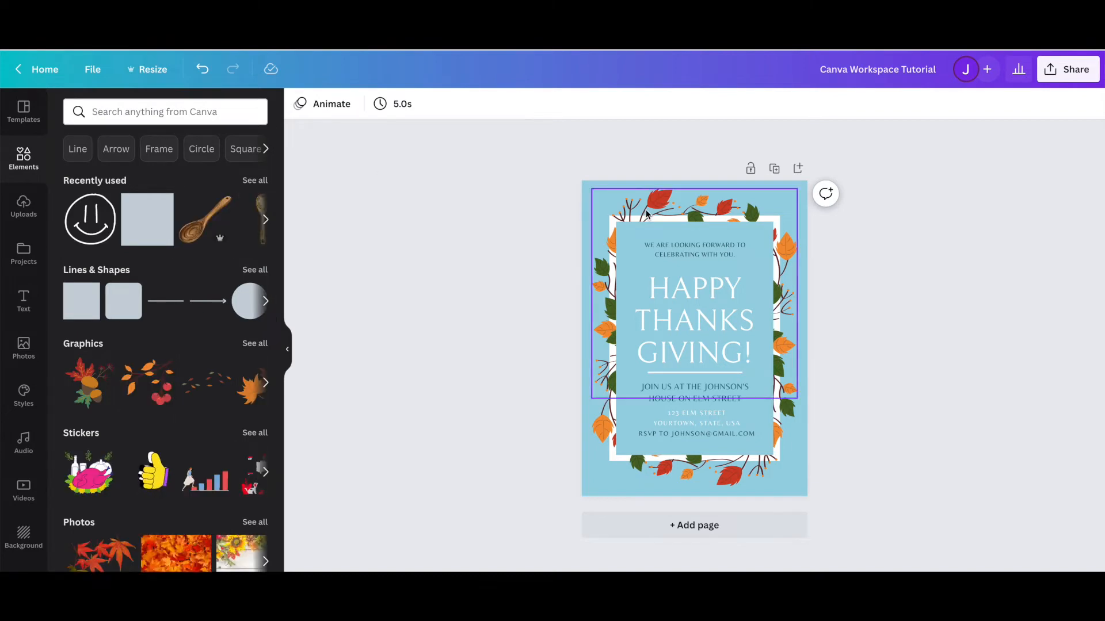
left_click(634, 480)
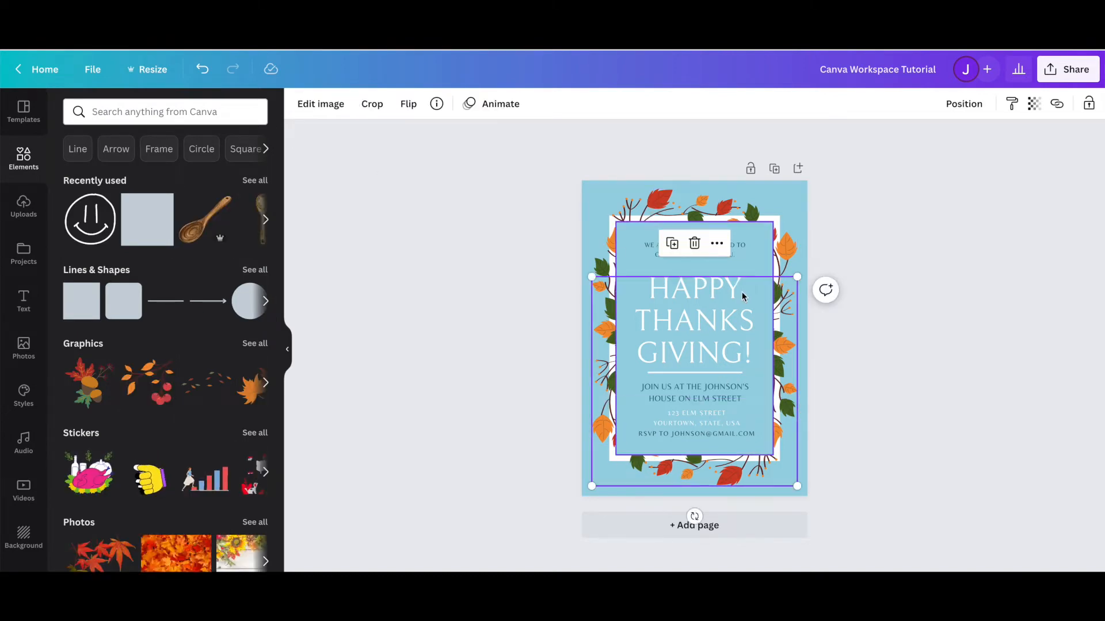
left_click(756, 211)
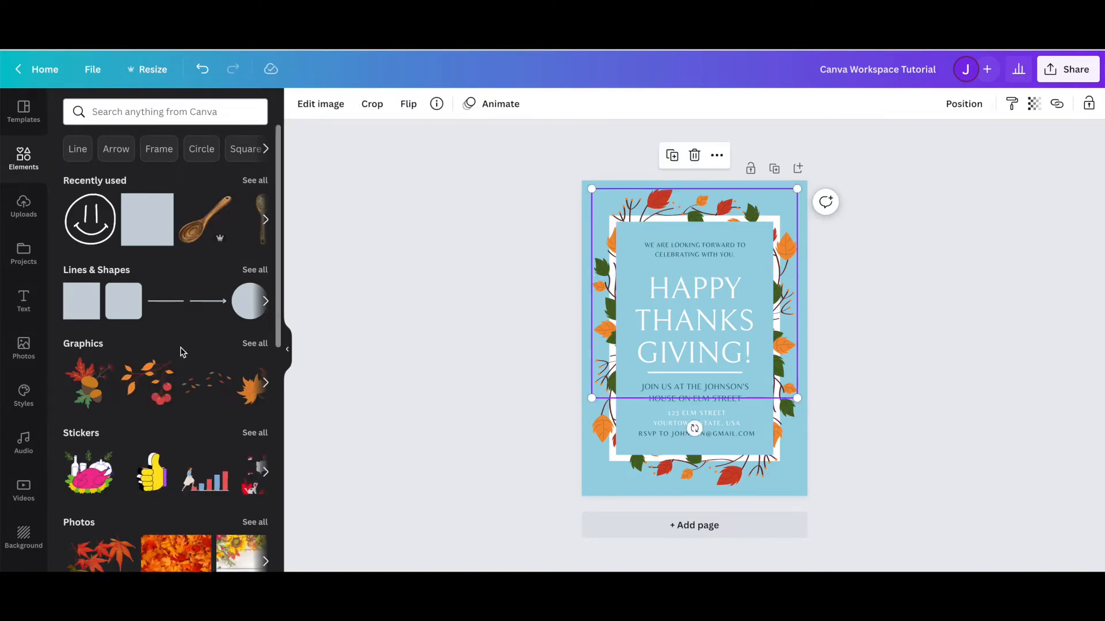
left_click(248, 347)
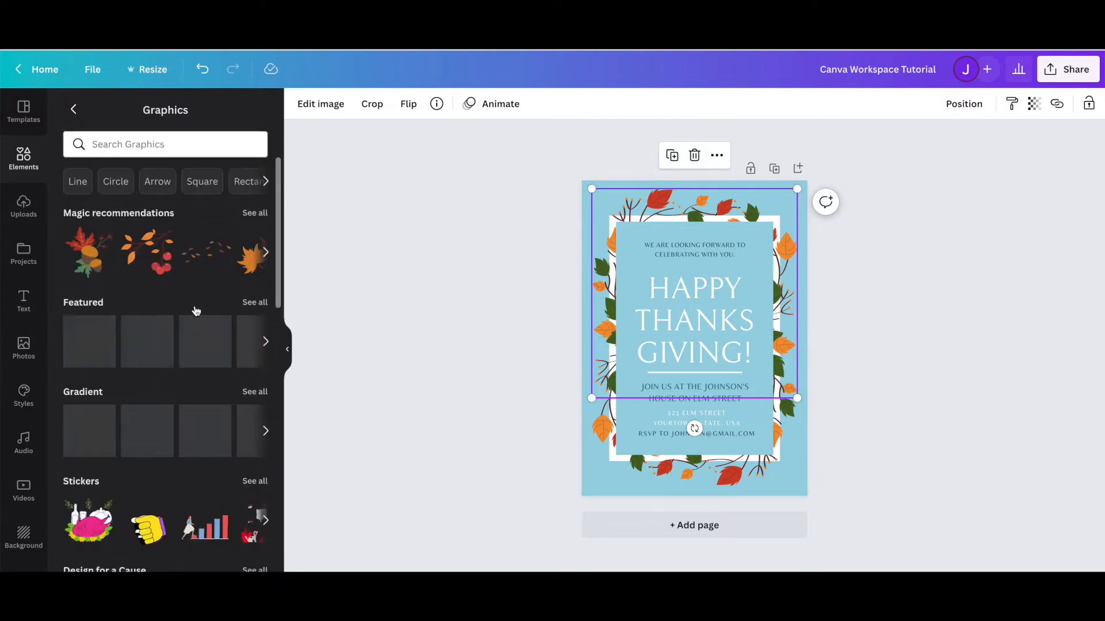
left_click(21, 164)
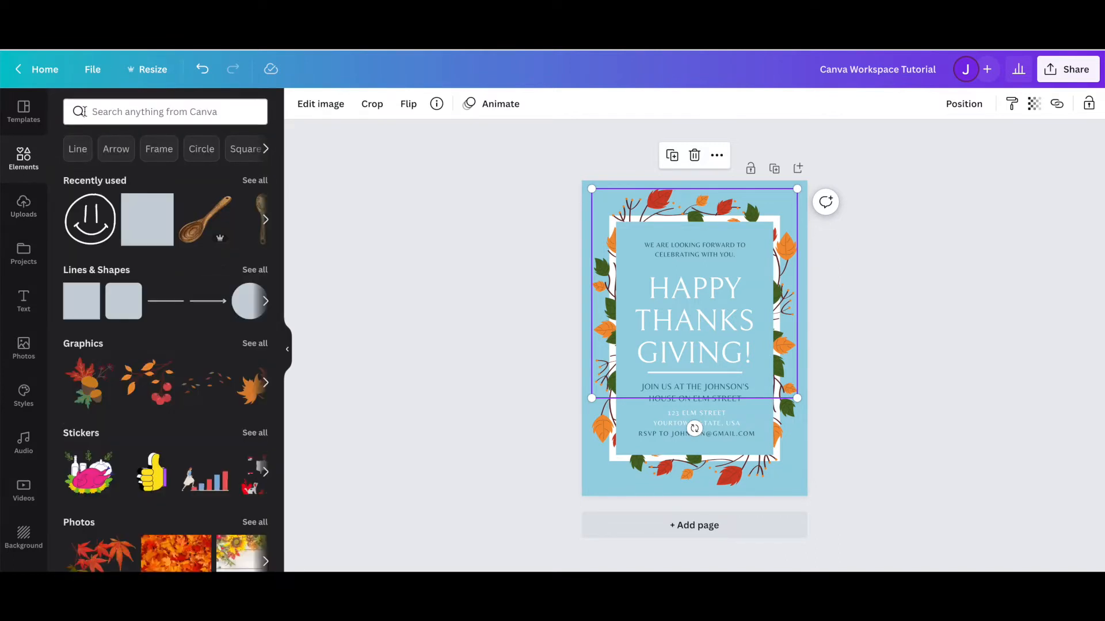
left_click(23, 109)
left_click(22, 159)
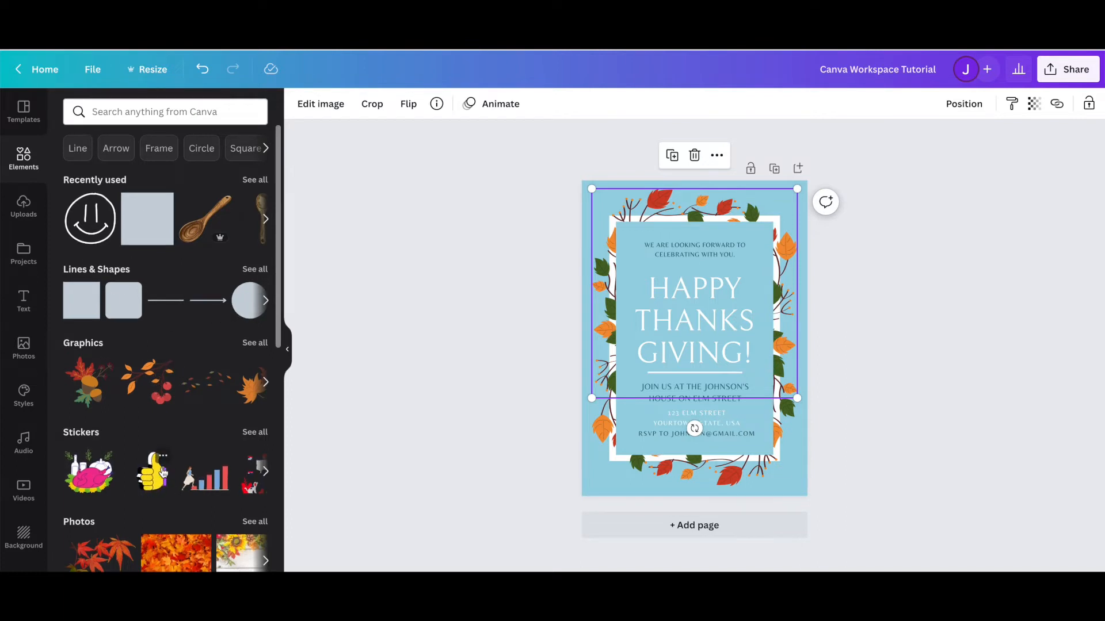
scroll(163, 473, "down", 4)
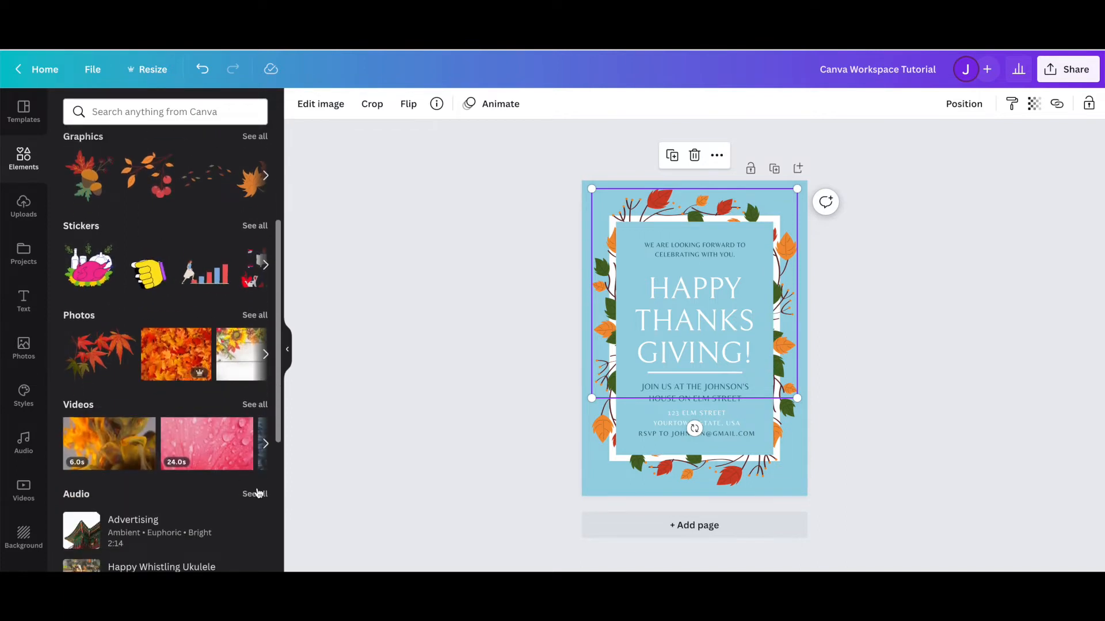
scroll(262, 493, "down", 3)
scroll(166, 265, "up", 2)
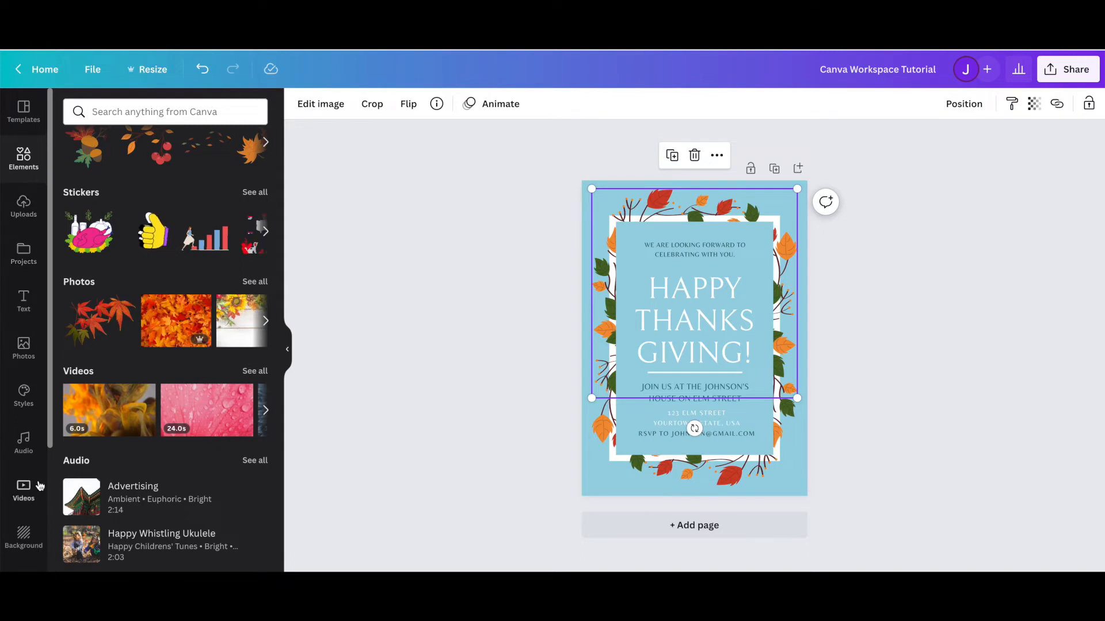
scroll(127, 394, "up", 4)
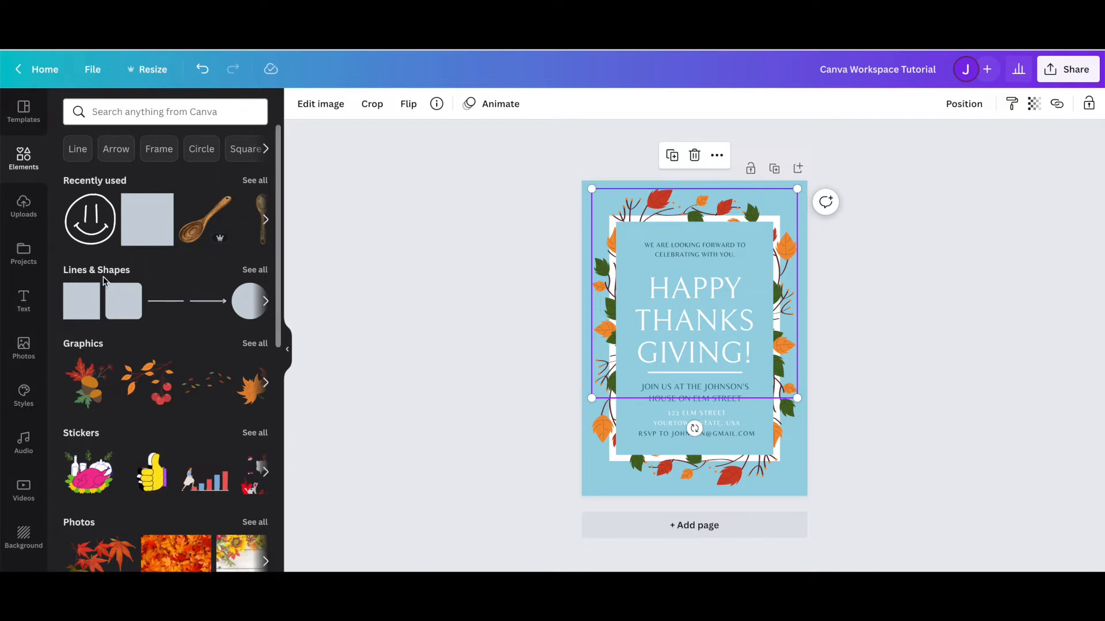
Search the elements for "leaves", try the red maple leaves image on the invitation and remove it.
left_click(189, 111)
type("leaves")
key("Return")
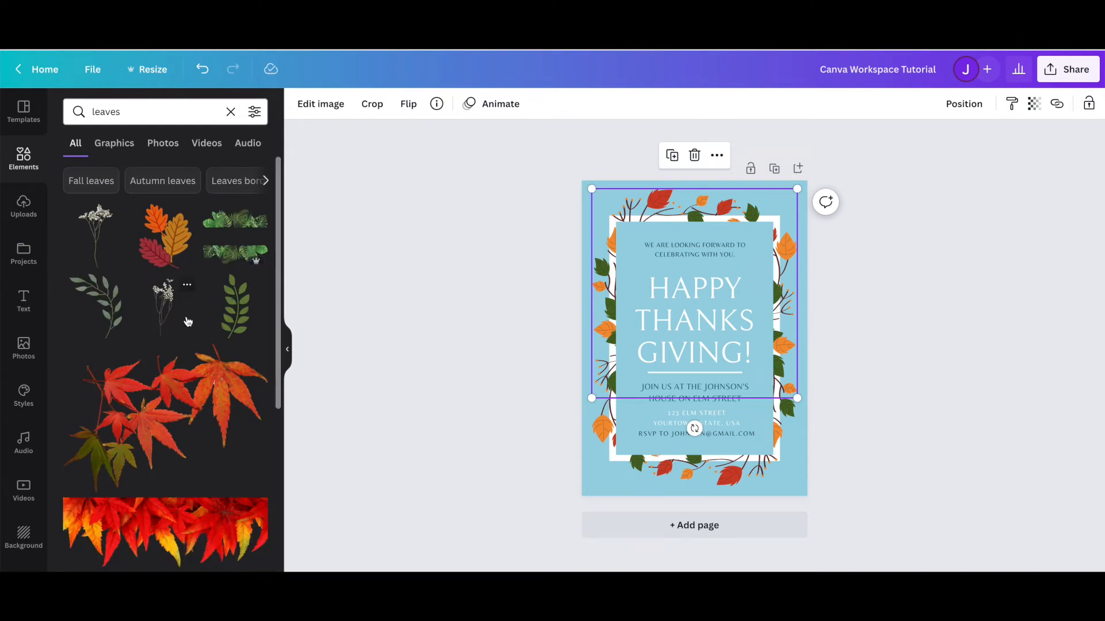
left_click(157, 457)
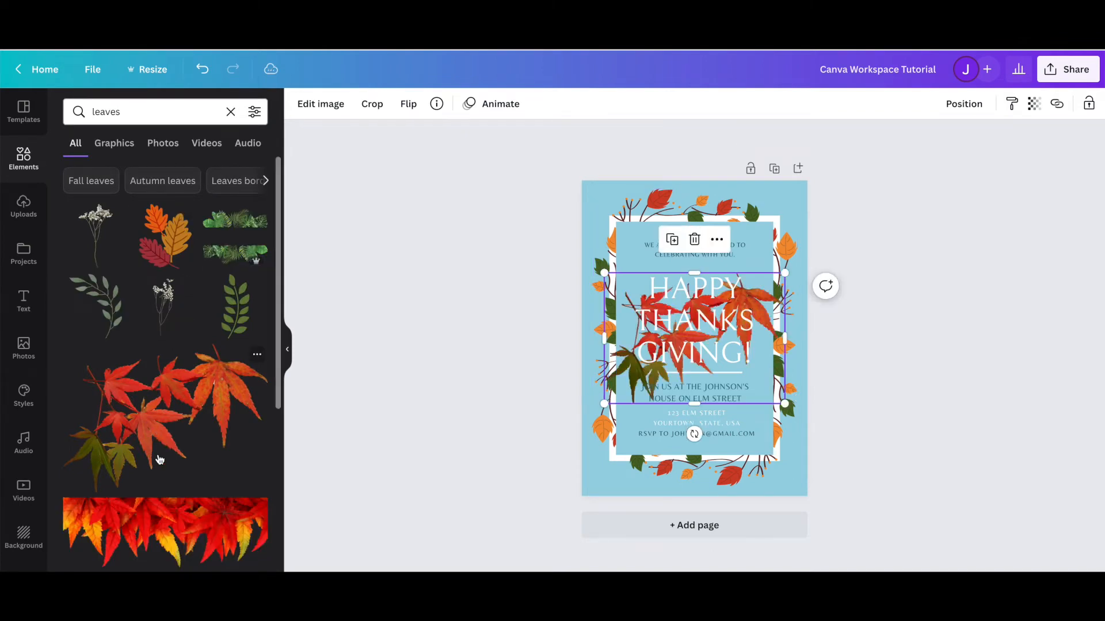
key("Delete")
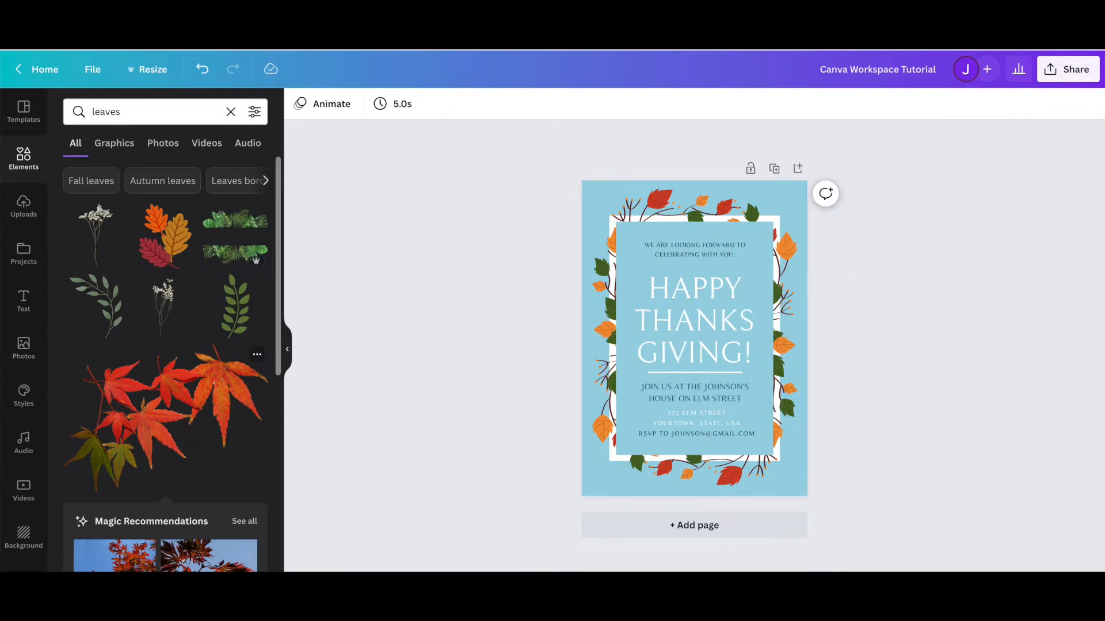
Insert the orange, gold and red oak leaf cluster, shrink it to about 1.4 by 1.8 and place it in the page's upper-left corner.
left_click(161, 271)
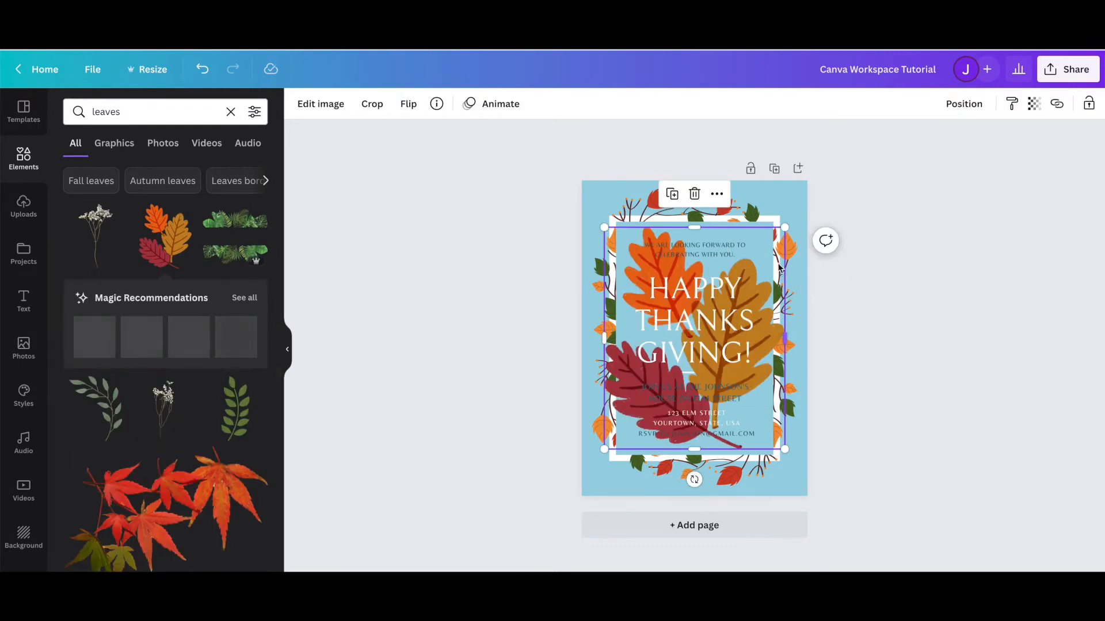
left_click_drag(769, 380, 726, 323)
left_click_drag(742, 392, 626, 249)
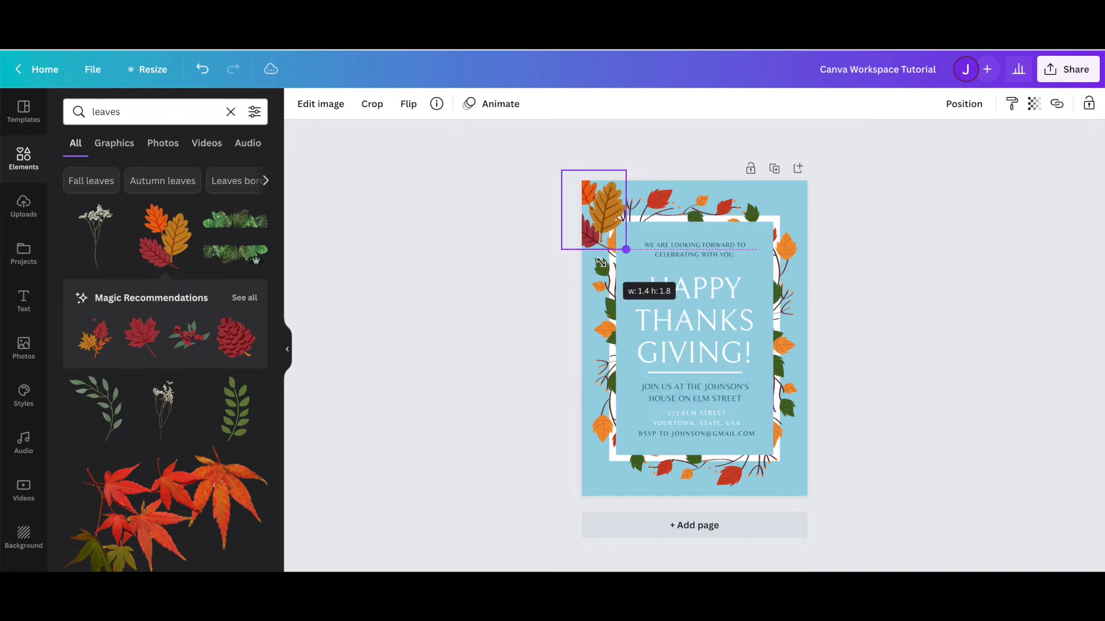
Place a horizontally flipped copy of the leaf cluster in the page's lower-left corner and another in the lower-right, rotating each to fit.
left_click_drag(596, 196, 618, 449)
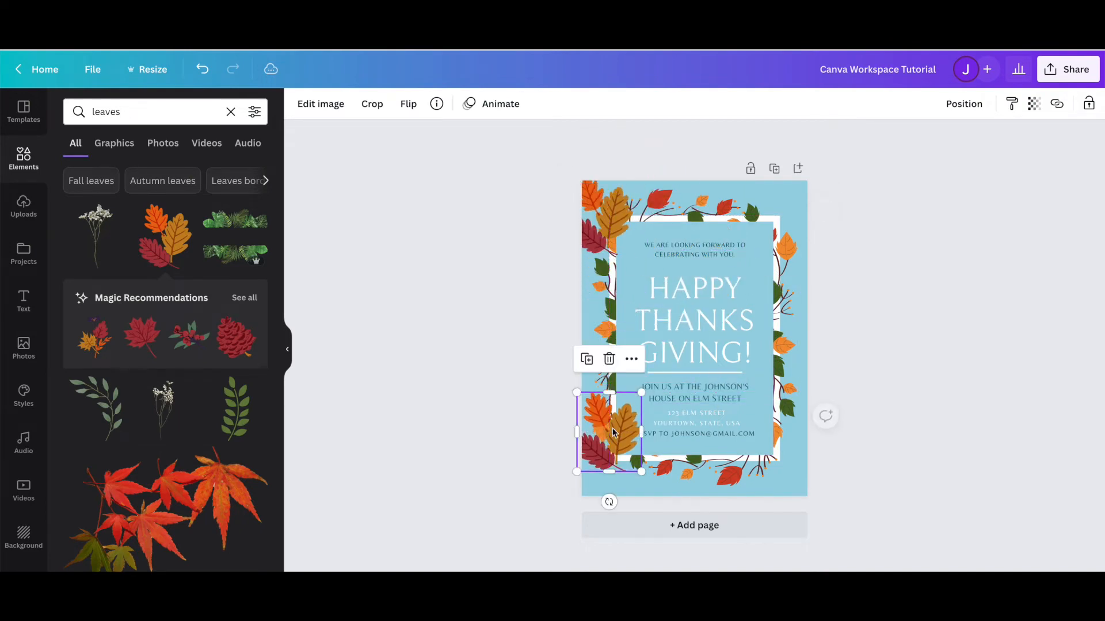
left_click(408, 104)
left_click(426, 139)
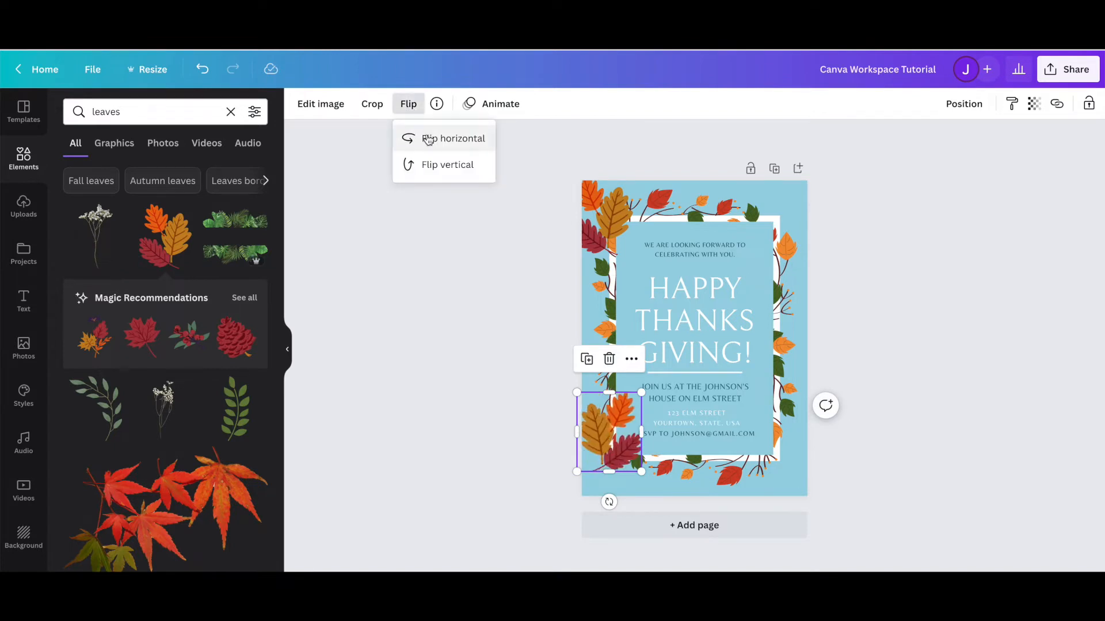
left_click_drag(609, 501, 541, 358)
left_click_drag(625, 424, 810, 457)
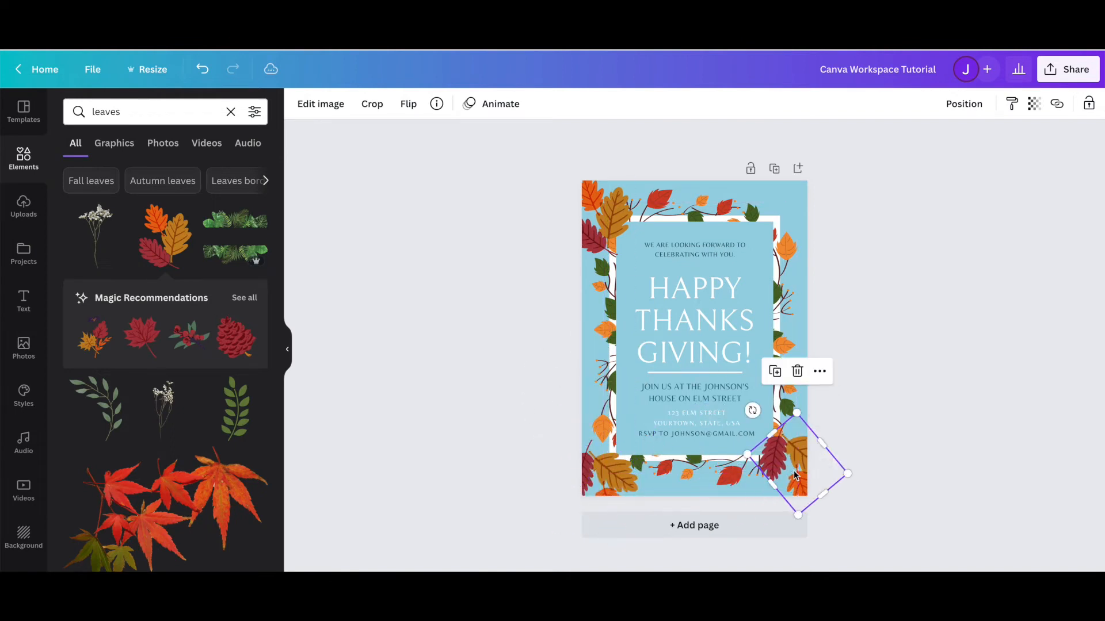
left_click_drag(754, 404, 761, 523)
Rotate the upper-left leaf cluster and place a horizontally flipped copy, rotated about -26°, in the page's upper-right corner.
left_click(634, 204)
left_click_drag(598, 286, 661, 241)
left_click(409, 105)
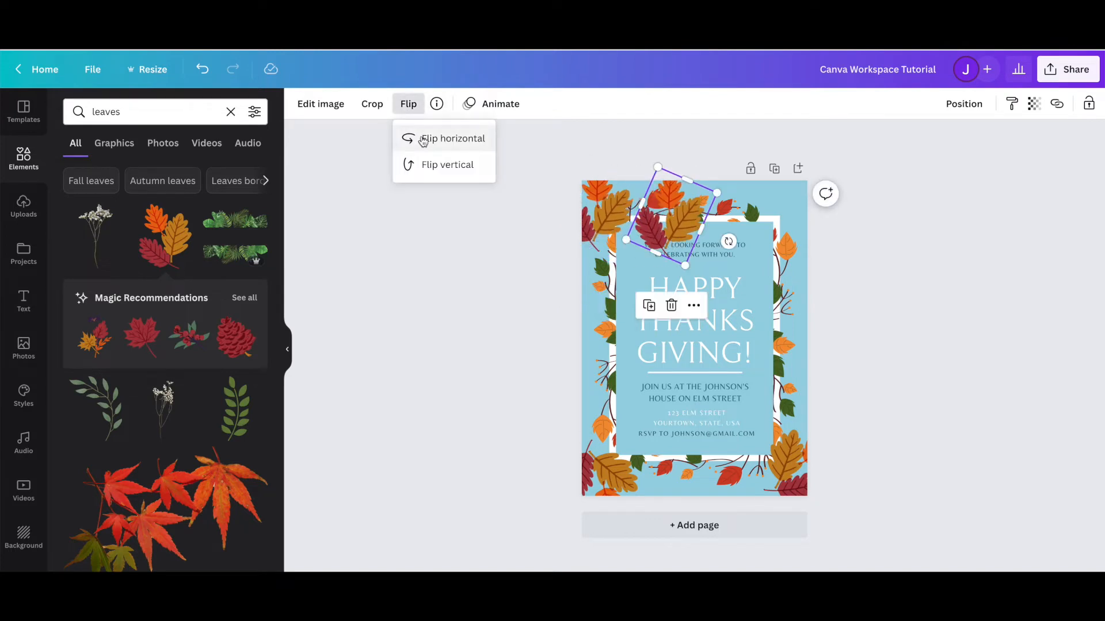
left_click(422, 138)
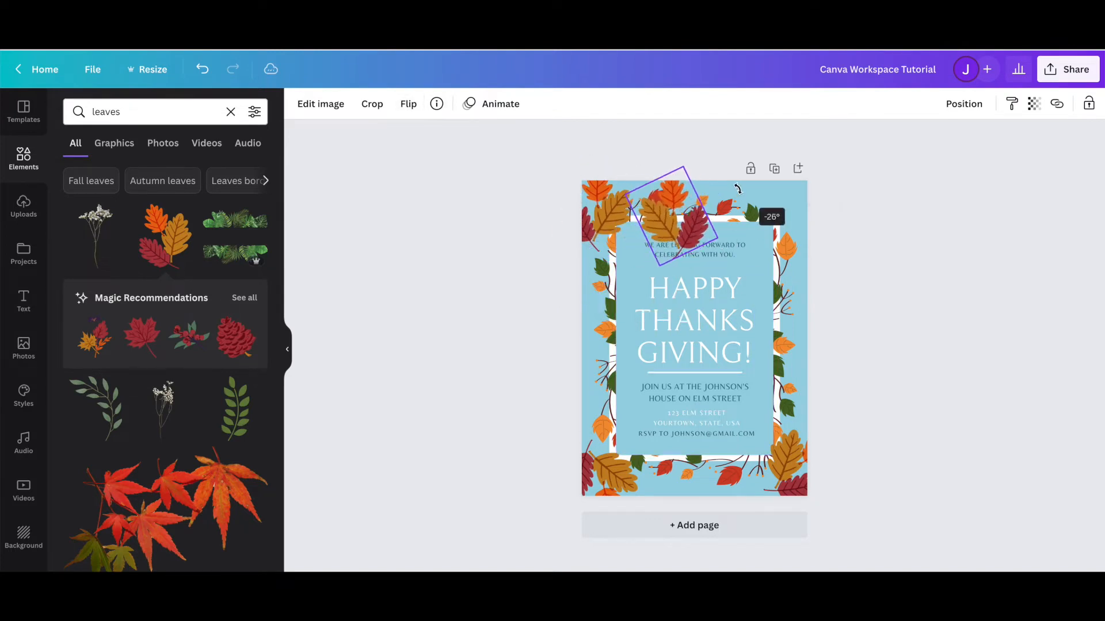
left_click_drag(678, 226, 792, 217)
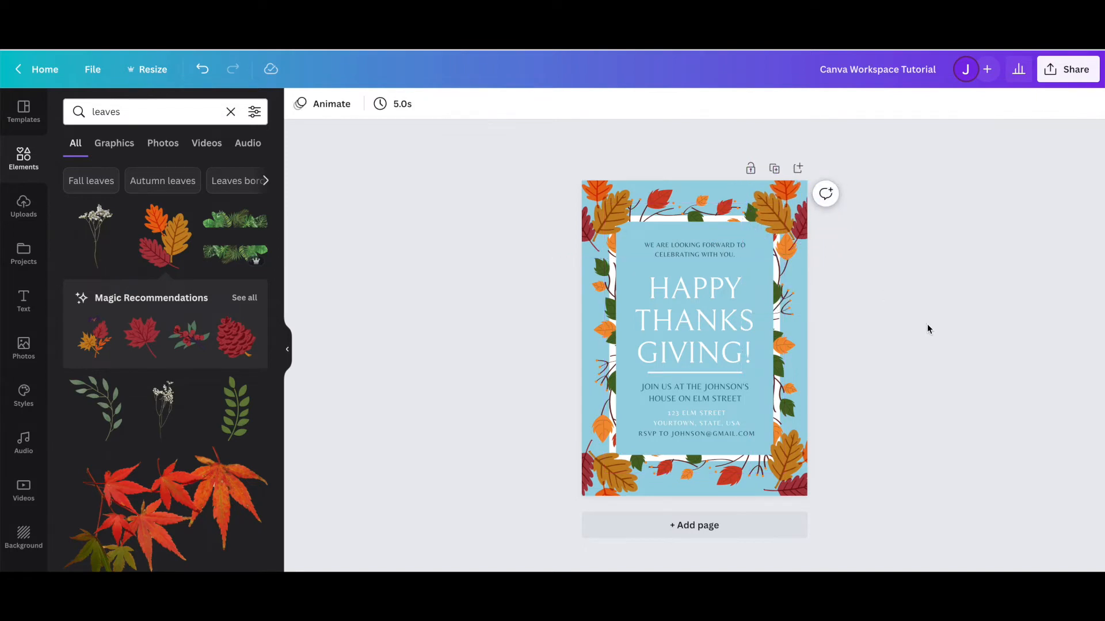
Flip the lower-left leaf cluster horizontally and rotate it to mirror the lower-right one.
left_click(604, 463)
left_click_drag(604, 463, 603, 457)
left_click_drag(563, 410, 620, 532)
left_click(423, 115)
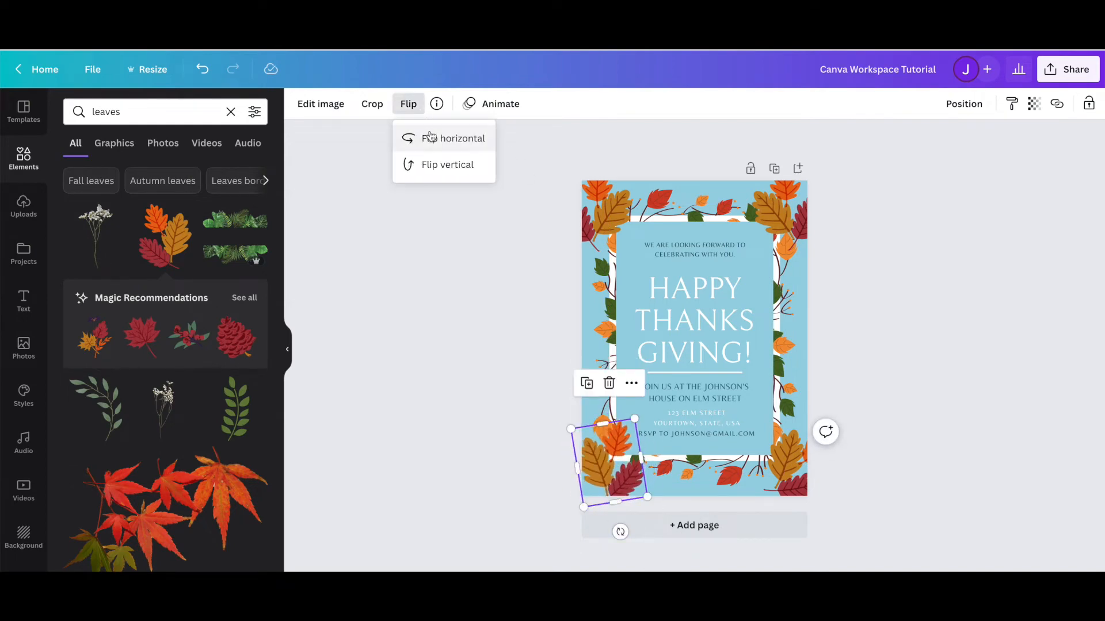
left_click(429, 138)
left_click_drag(620, 531, 643, 524)
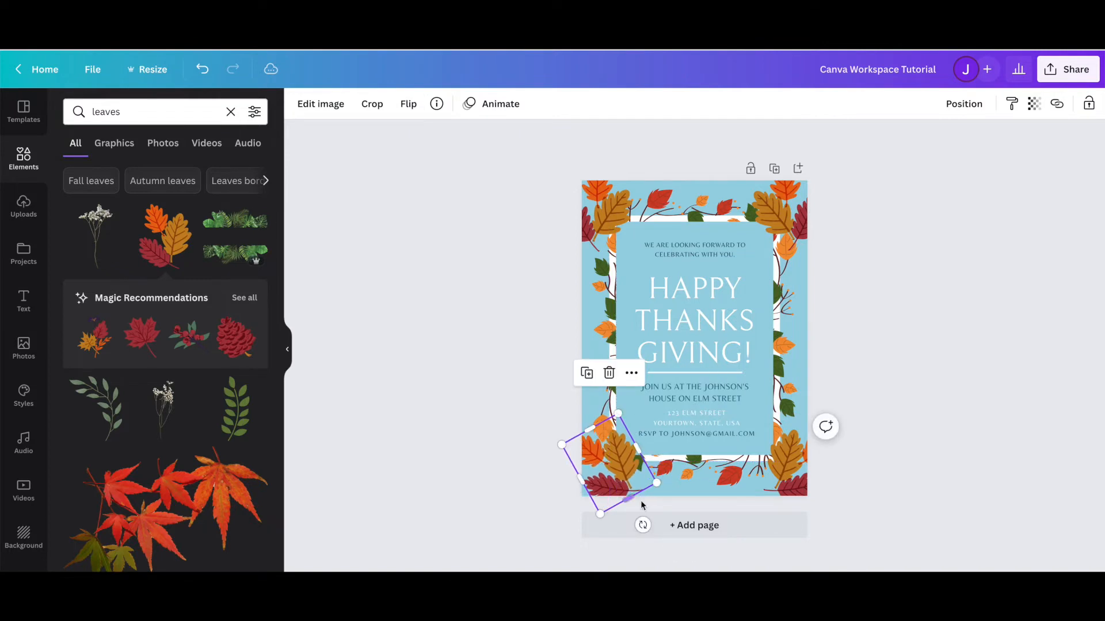
left_click_drag(642, 524, 646, 524)
Nudge the lower-right, upper-left and upper-right leaf clusters slightly inward.
left_click(914, 473)
left_click_drag(803, 468, 795, 469)
left_click(605, 217)
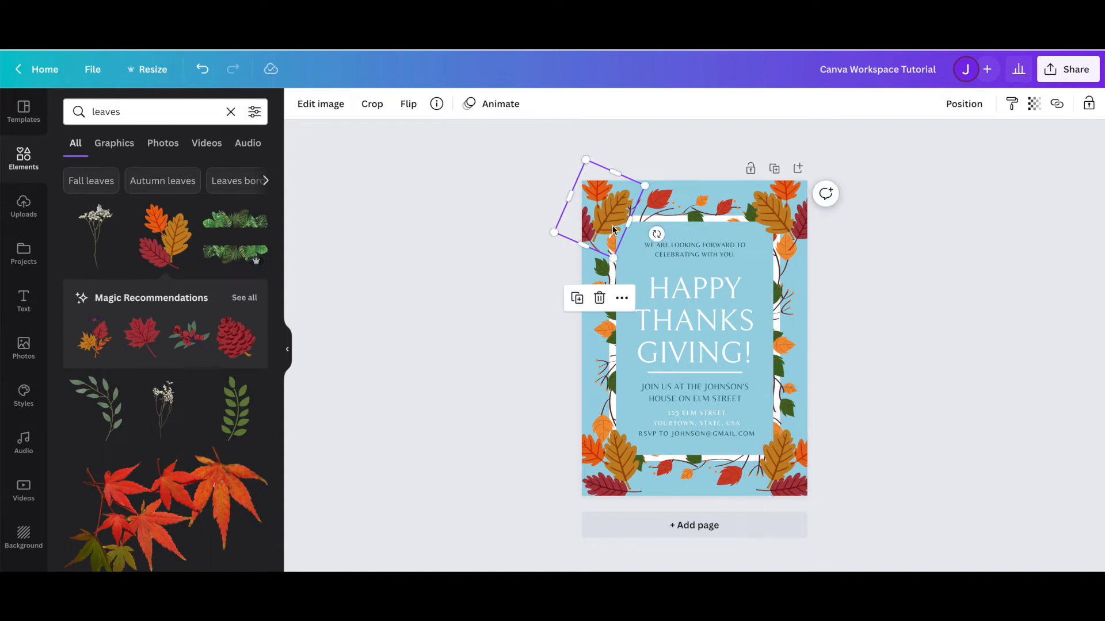
left_click(771, 217)
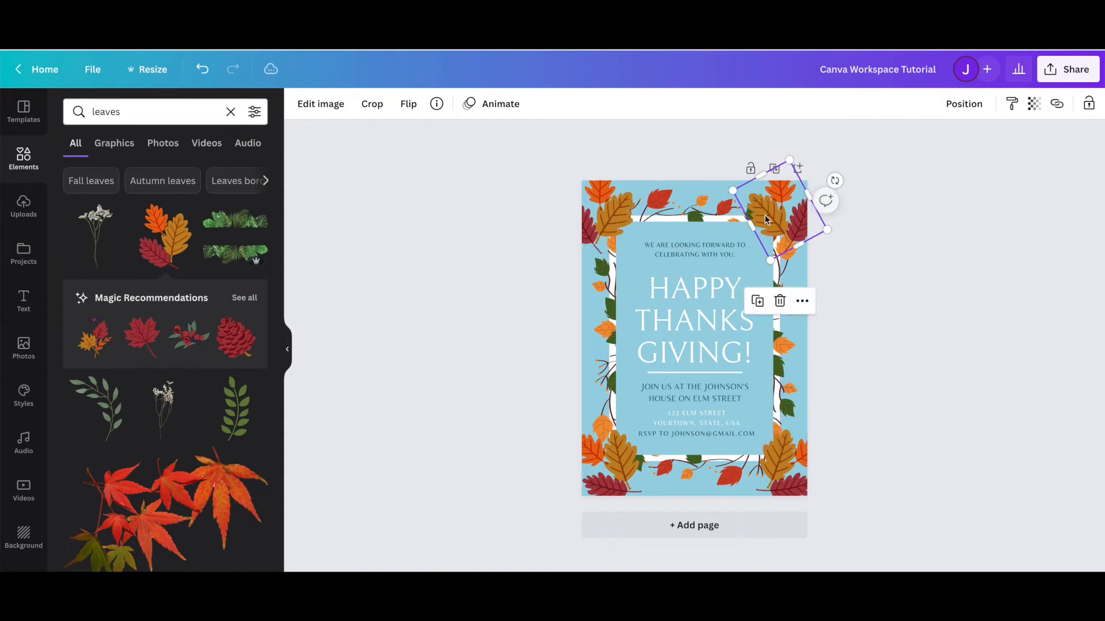
left_click(883, 313)
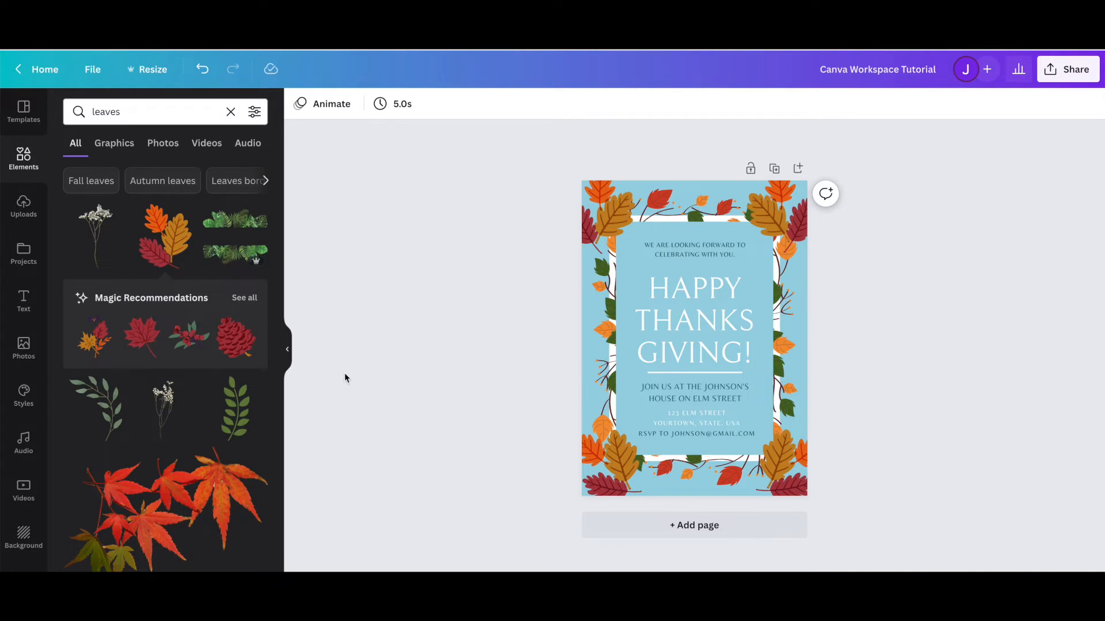
Add the hanging green ivy garland from the leaves results to the page, and delete it again.
scroll(243, 421, "down", 3)
scroll(243, 422, "down", 5)
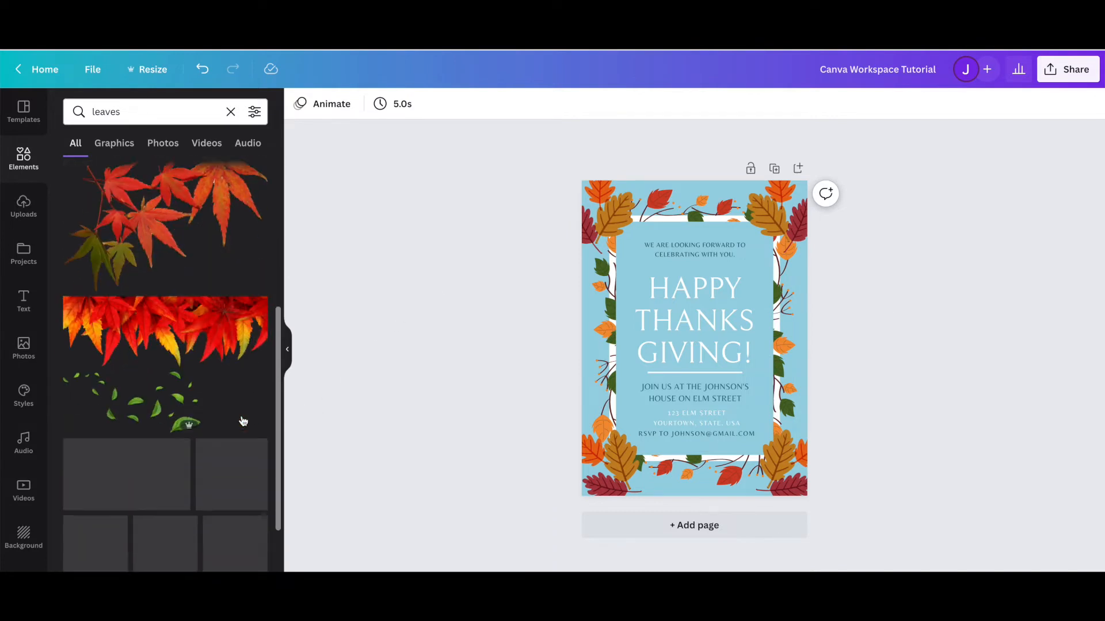
scroll(244, 422, "down", 1)
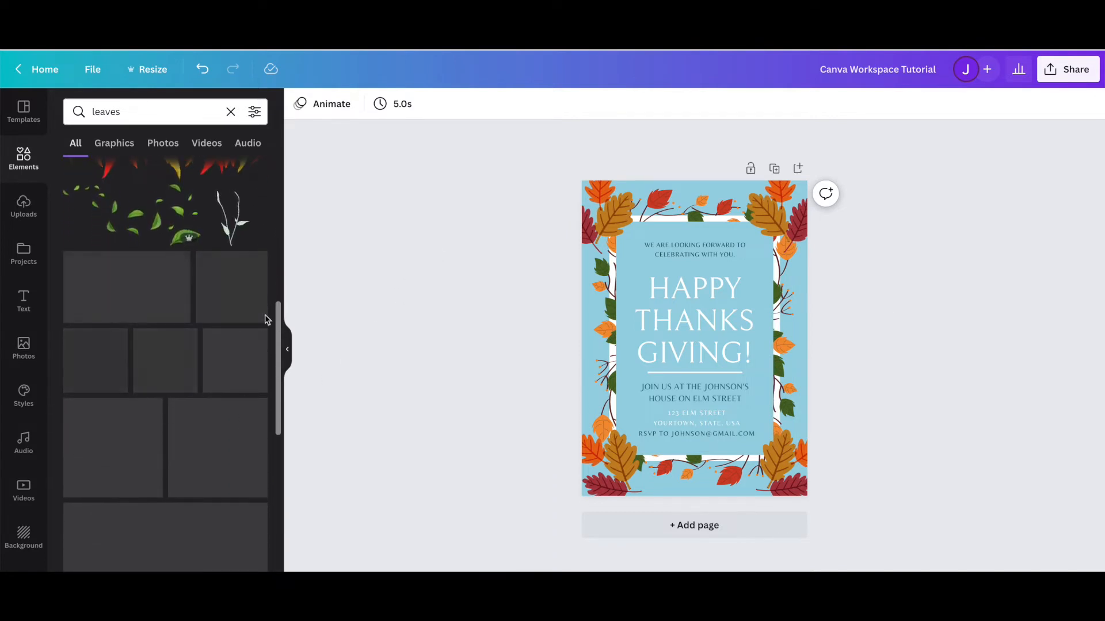
scroll(164, 450, "down", 4)
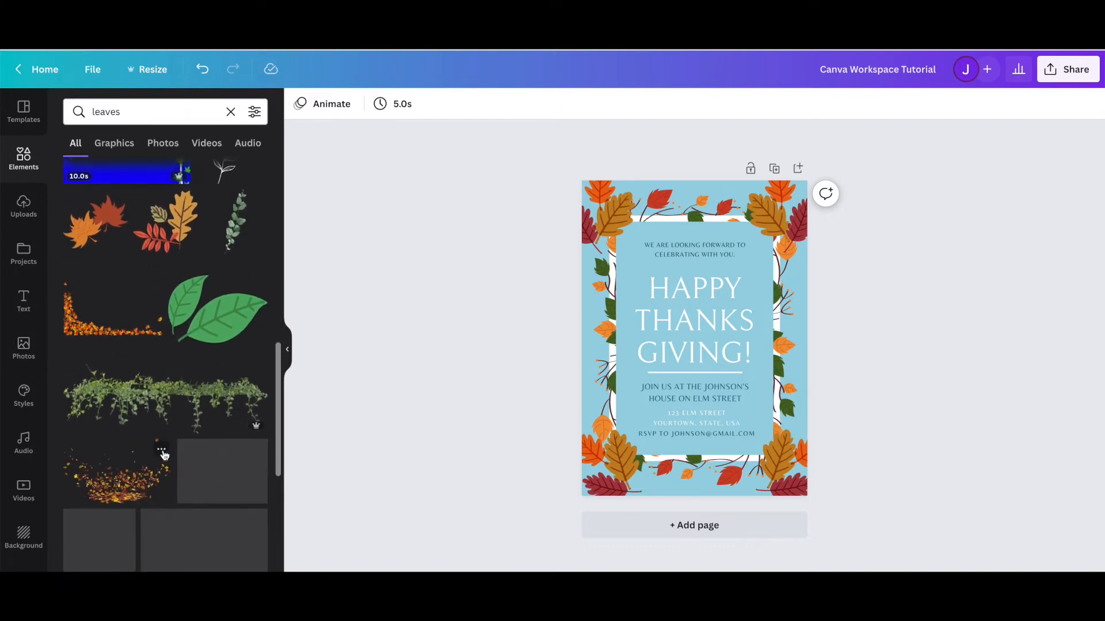
left_click(119, 332)
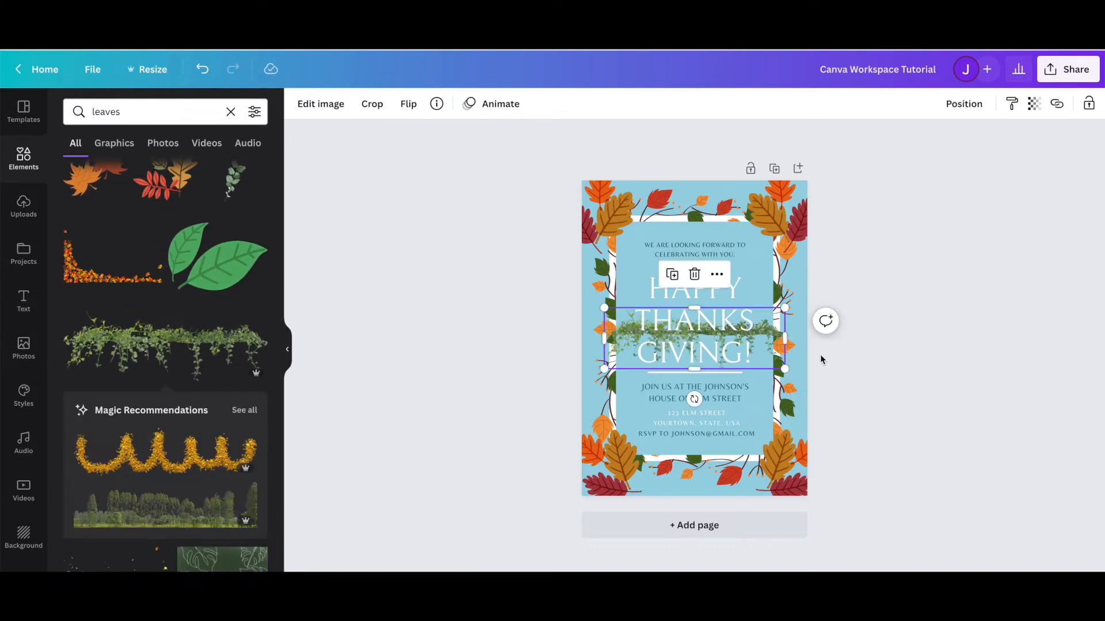
key("Delete")
Browse the full set of Magic Recommendations for the ivy garland and return to the leaves results.
scroll(227, 464, "down", 2)
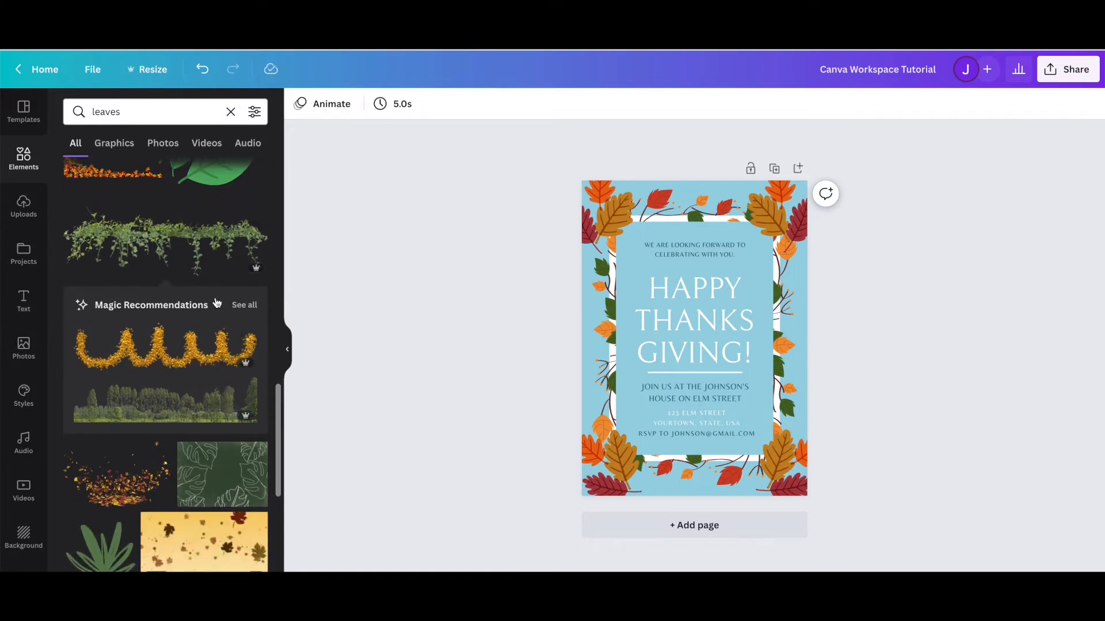
left_click(241, 305)
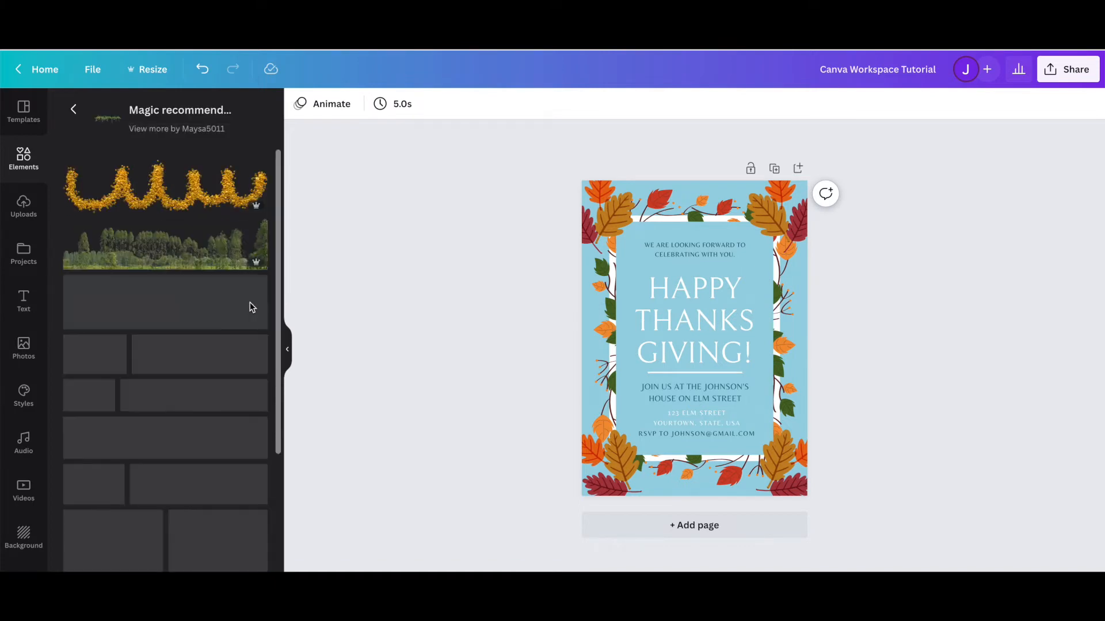
scroll(165, 490, "down", 4)
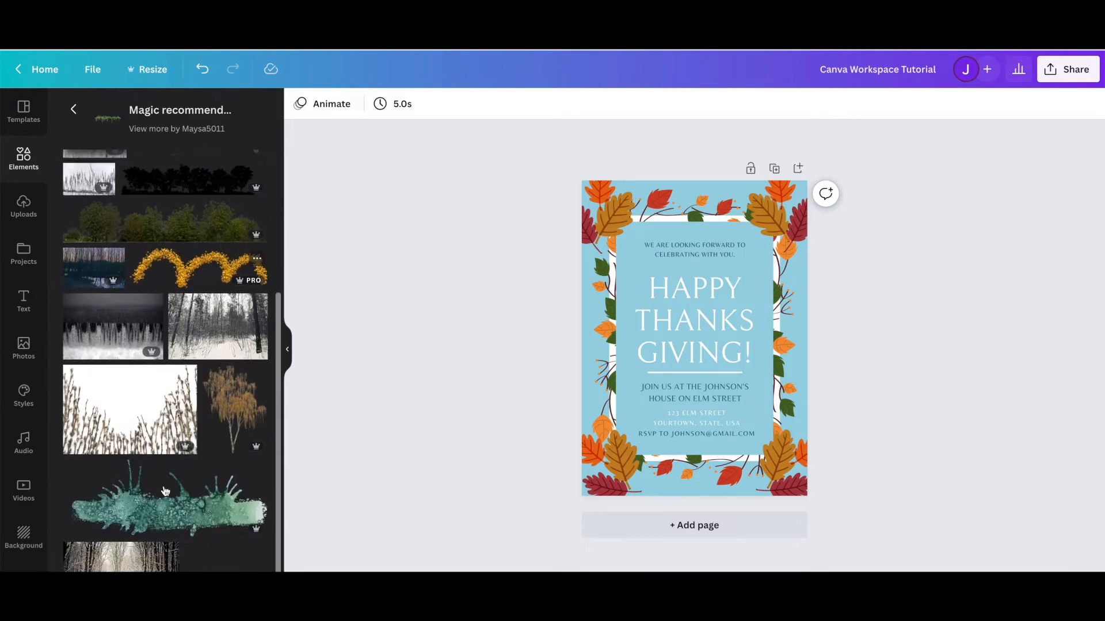
scroll(178, 454, "up", 4)
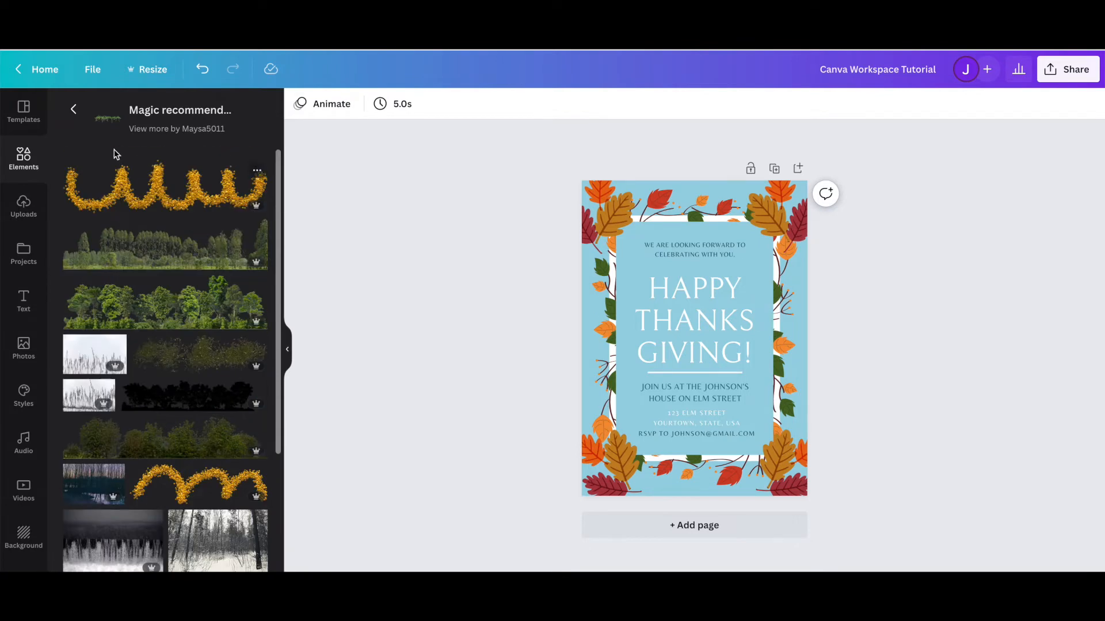
left_click(74, 109)
Add the pile of red and orange maple leaves from further down the leaves results to the page.
scroll(172, 418, "down", 2)
scroll(172, 418, "down", 5)
scroll(172, 419, "down", 6)
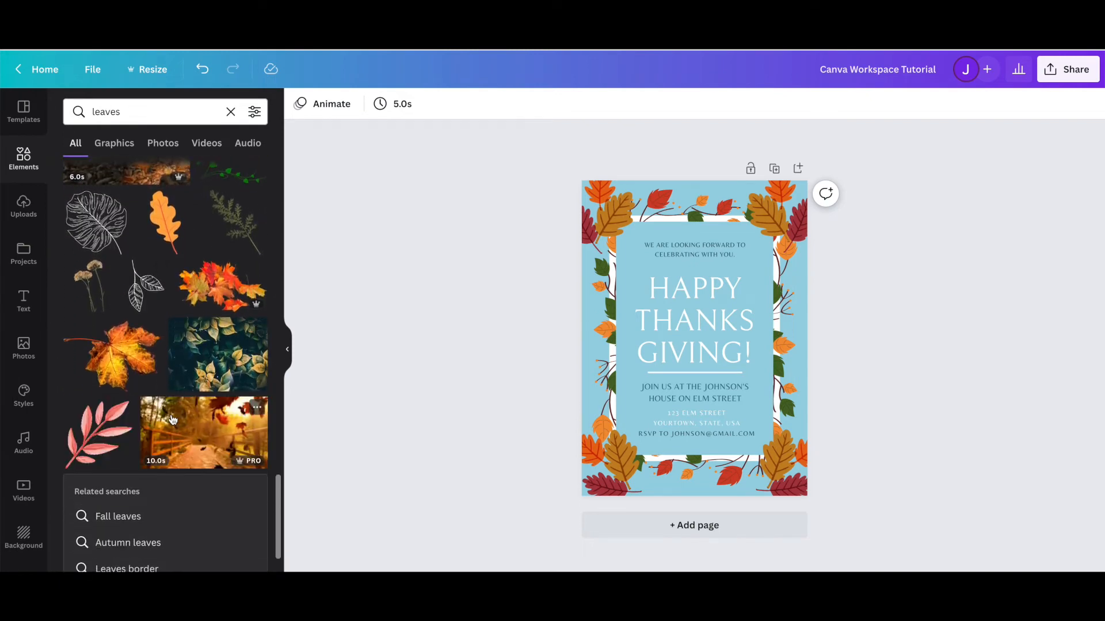
left_click(217, 287)
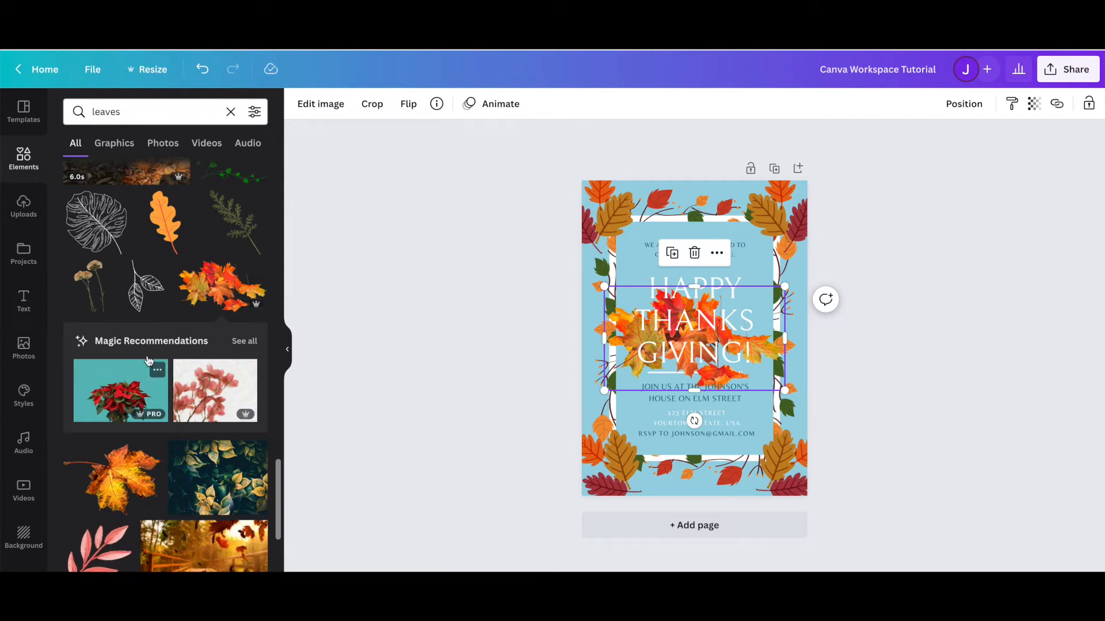
Look through all Magic Recommendations for the maple leaf pile and delete the pile from the page.
left_click(234, 343)
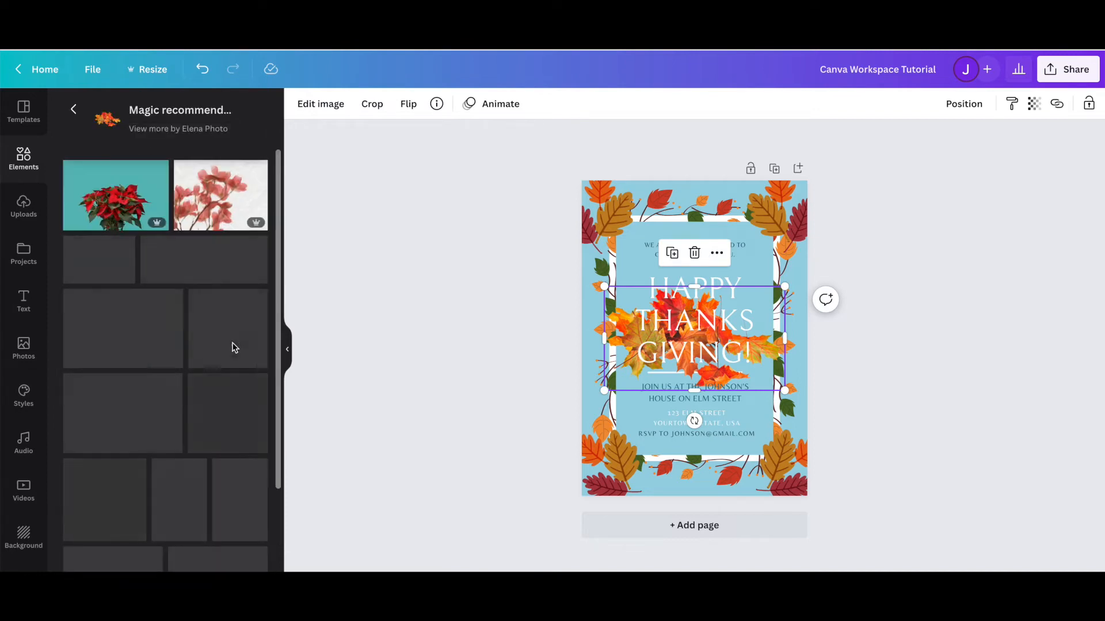
scroll(220, 389, "down", 1)
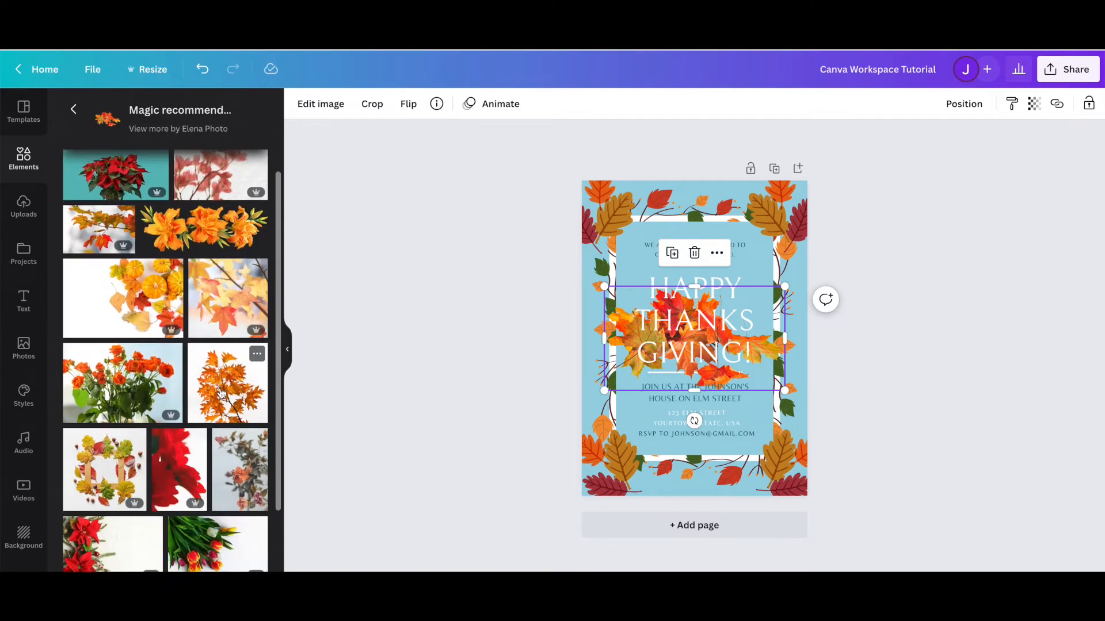
scroll(187, 284, "down", 3)
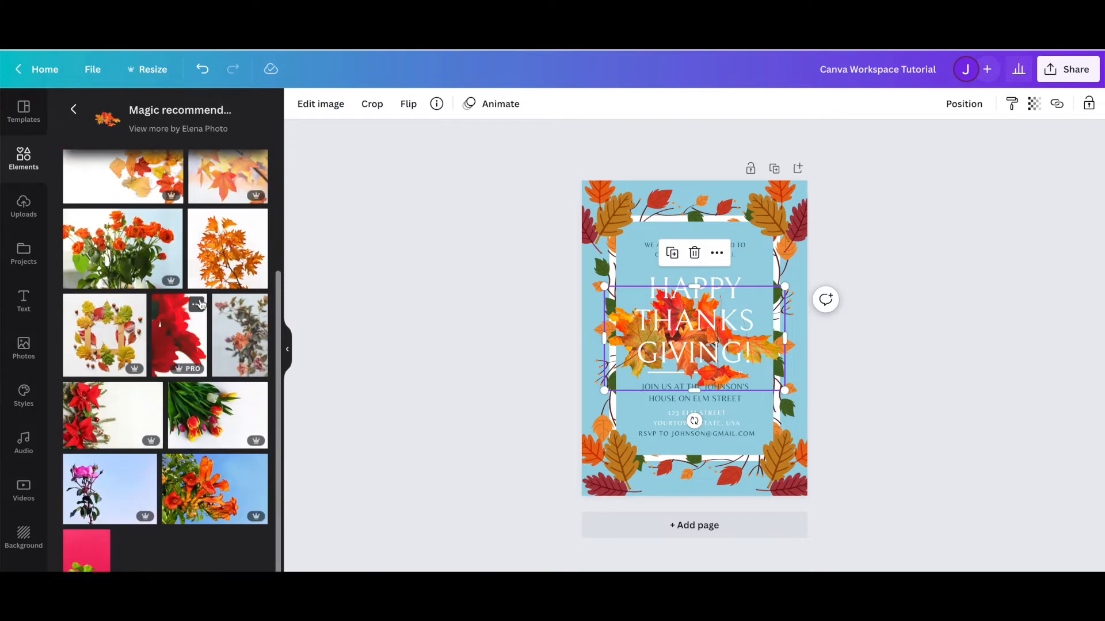
scroll(199, 303, "up", 3)
key("Delete")
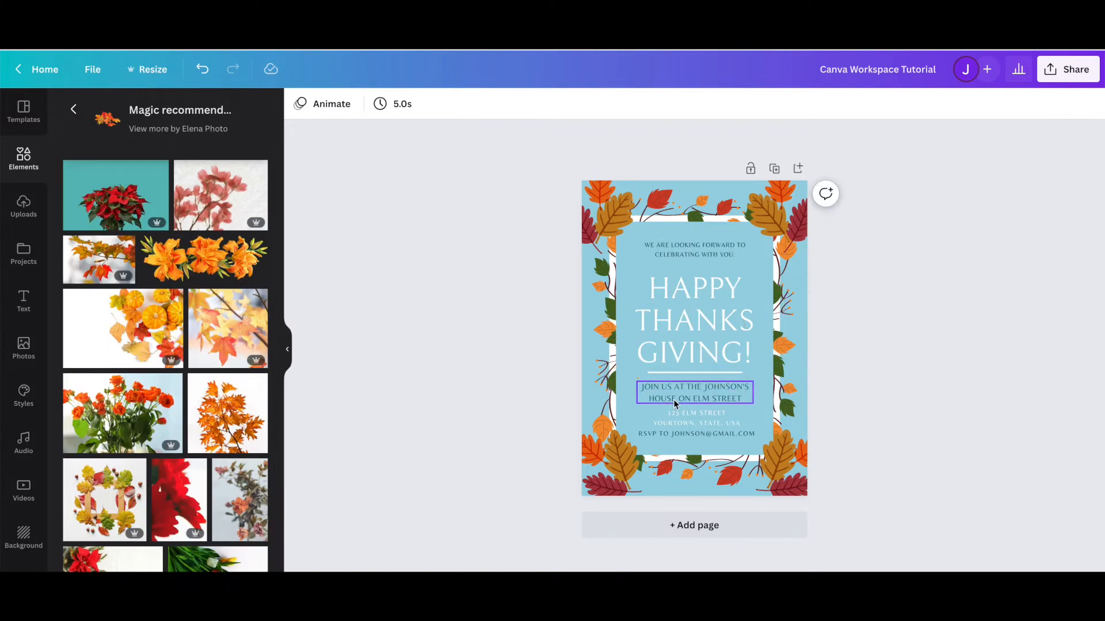
left_click(74, 109)
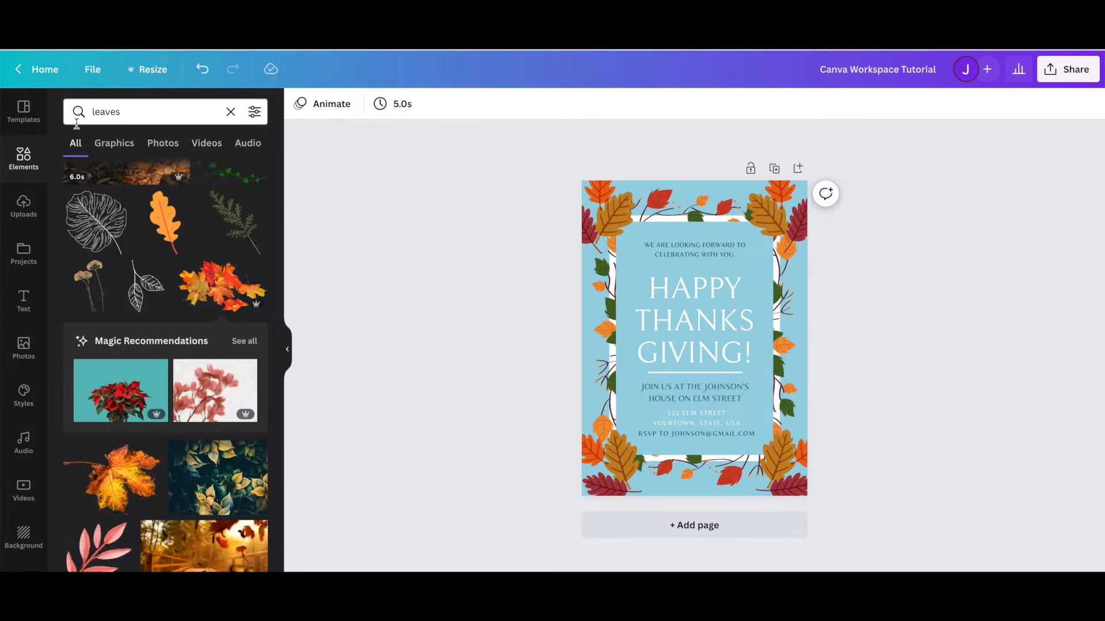
Replace the leaves search in the elements library with a search for acorns.
left_click(134, 117)
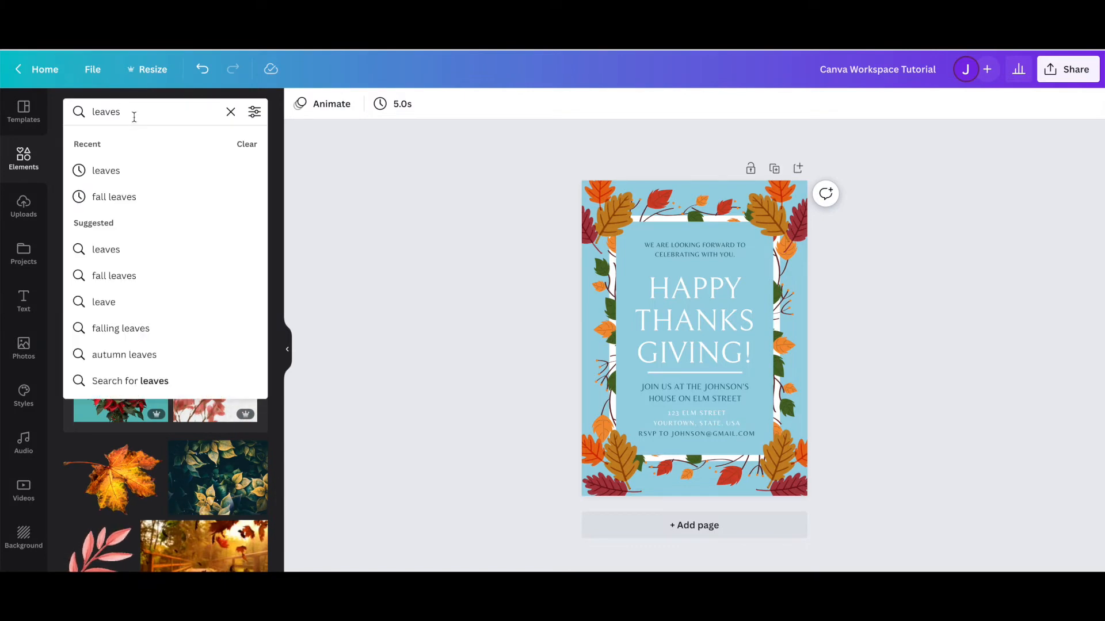
key("BackSpace")
key("BackSpace")
key("BackSpace")
key("BackSpace")
key("BackSpace")
key("BackSpace")
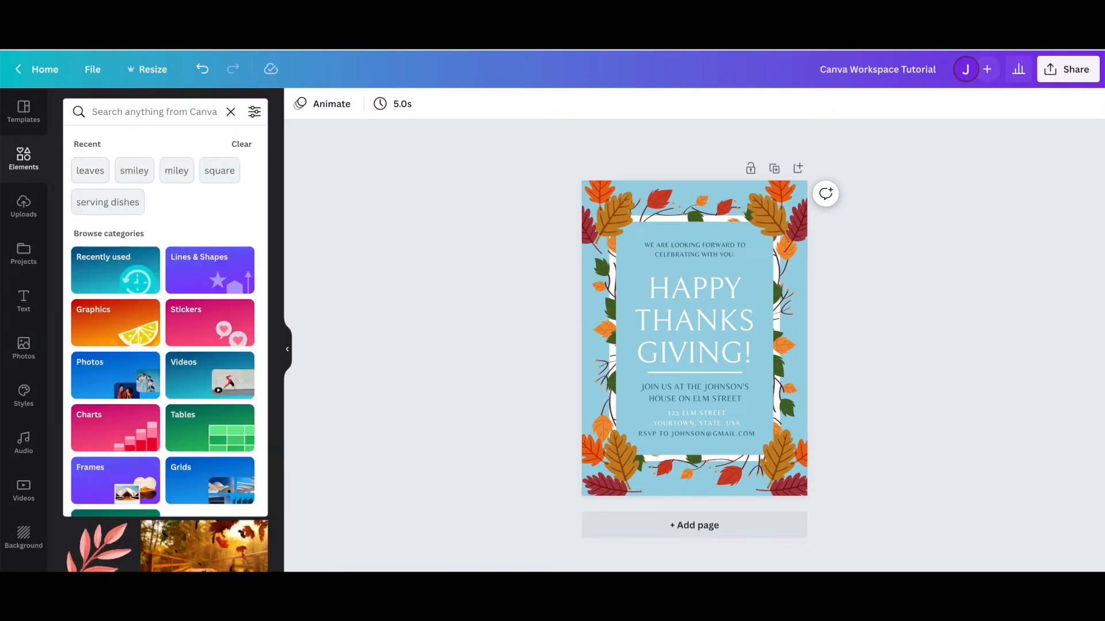
type("acorns")
key("Return")
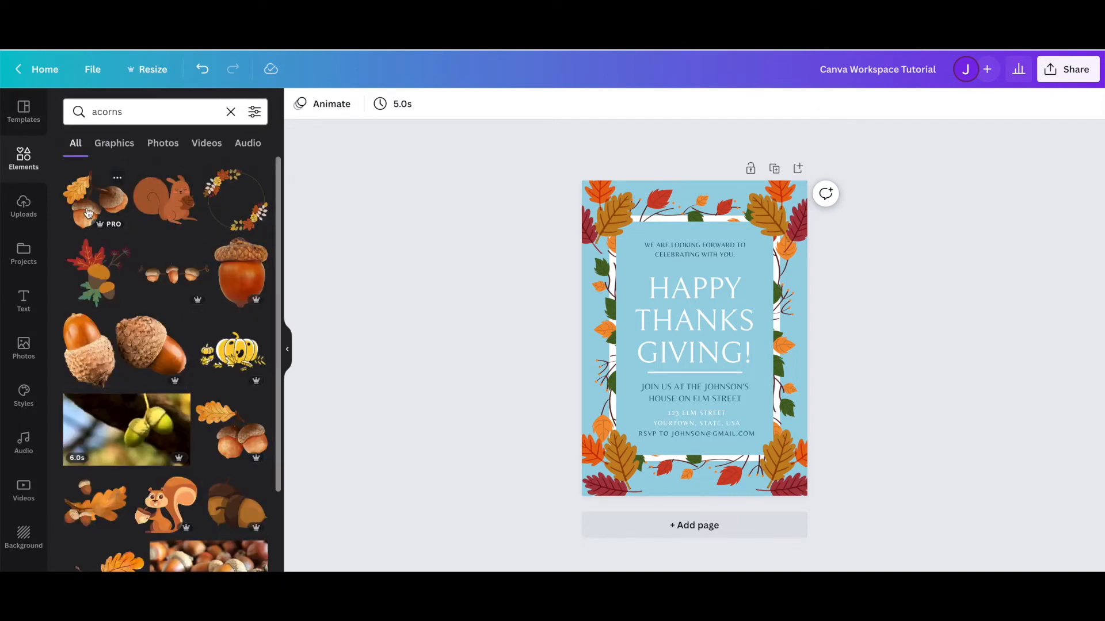
Add the acorn pair with a golden oak leaf, shrink it, and place it in the page's upper-left corner.
left_click(87, 213)
left_click_drag(775, 359, 714, 232)
left_click_drag(716, 275, 612, 194)
left_click_drag(564, 157, 581, 170)
left_click_drag(631, 212, 624, 201)
left_click_drag(581, 163, 584, 181)
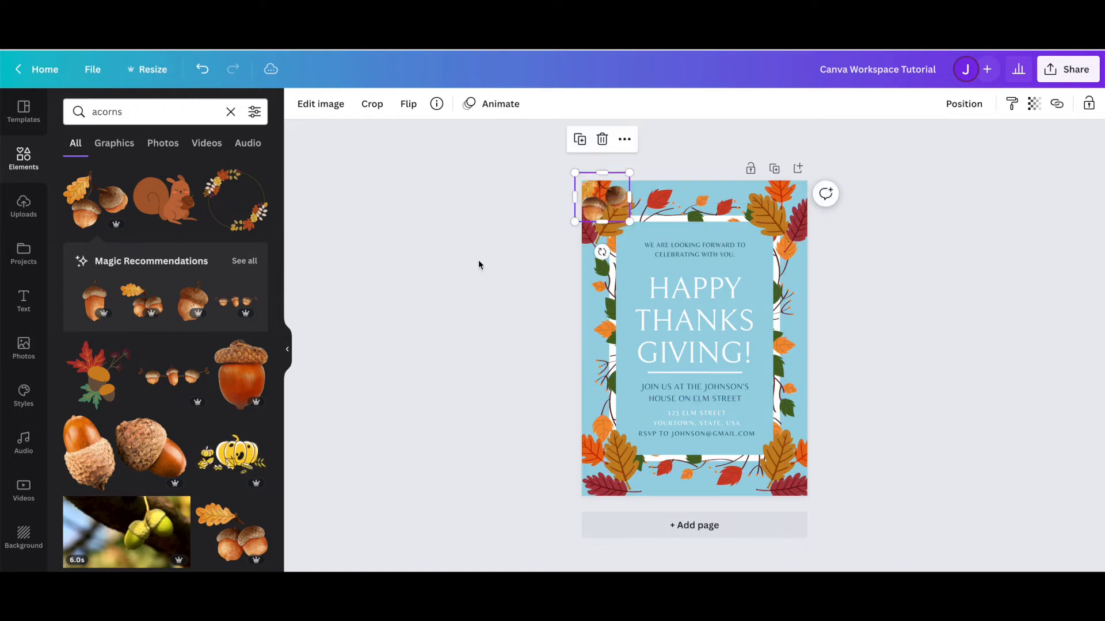
Remove the acorn pair from the upper-left corner by moving it off the page.
left_click(526, 231)
left_click(598, 201)
key("Delete")
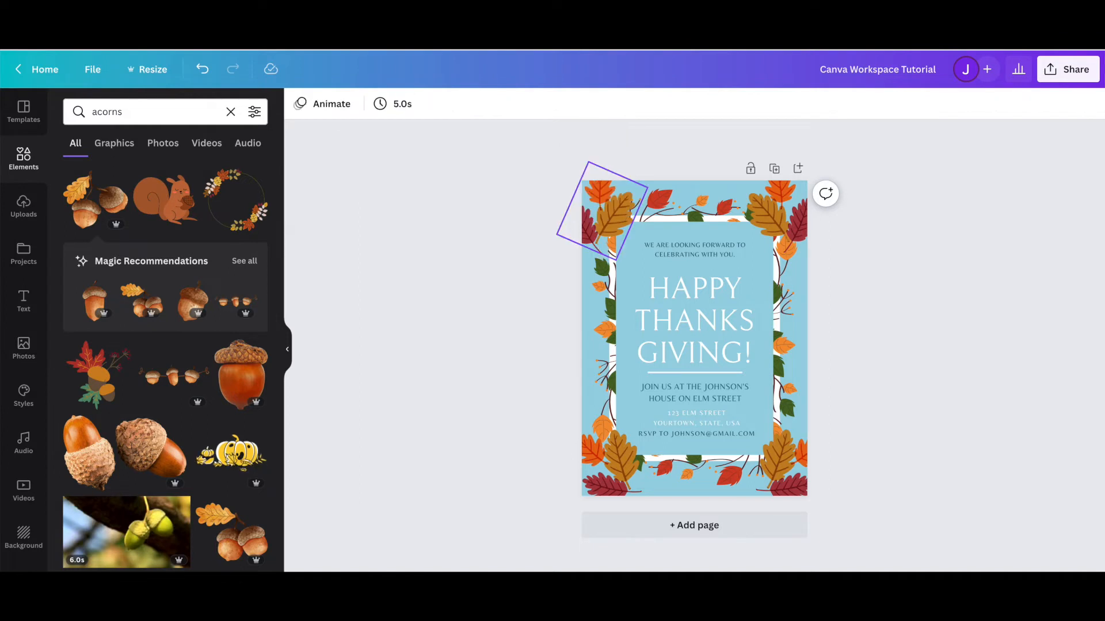
key("ctrl+z")
left_click_drag(607, 197, 505, 193)
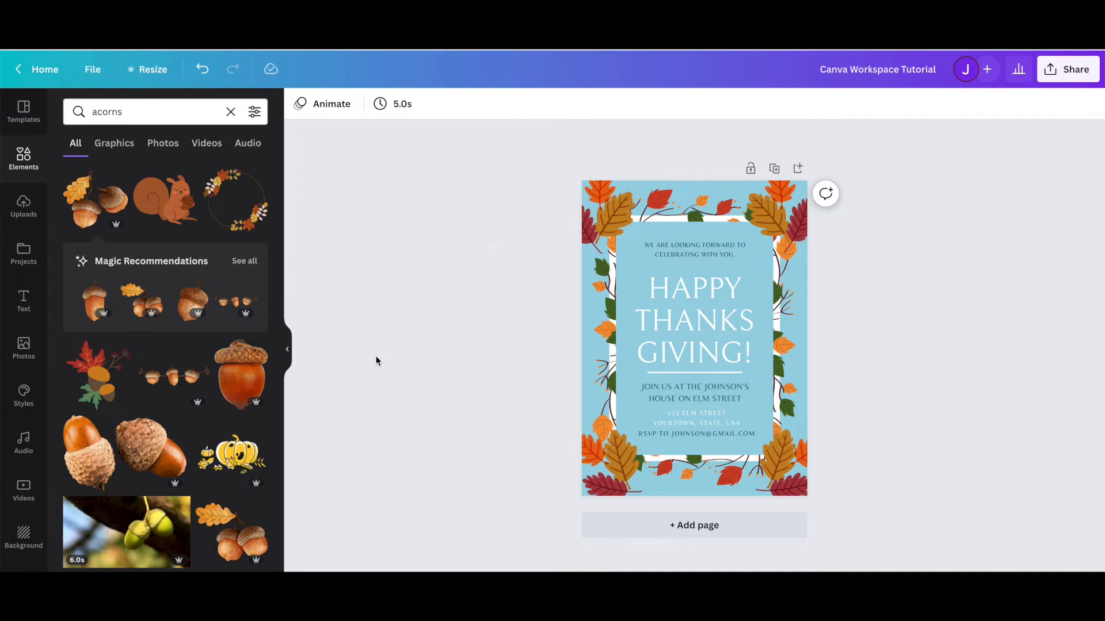
Add the cartoon squirrel holding an acorn and place it in the page's lower-right corner.
scroll(216, 455, "down", 5)
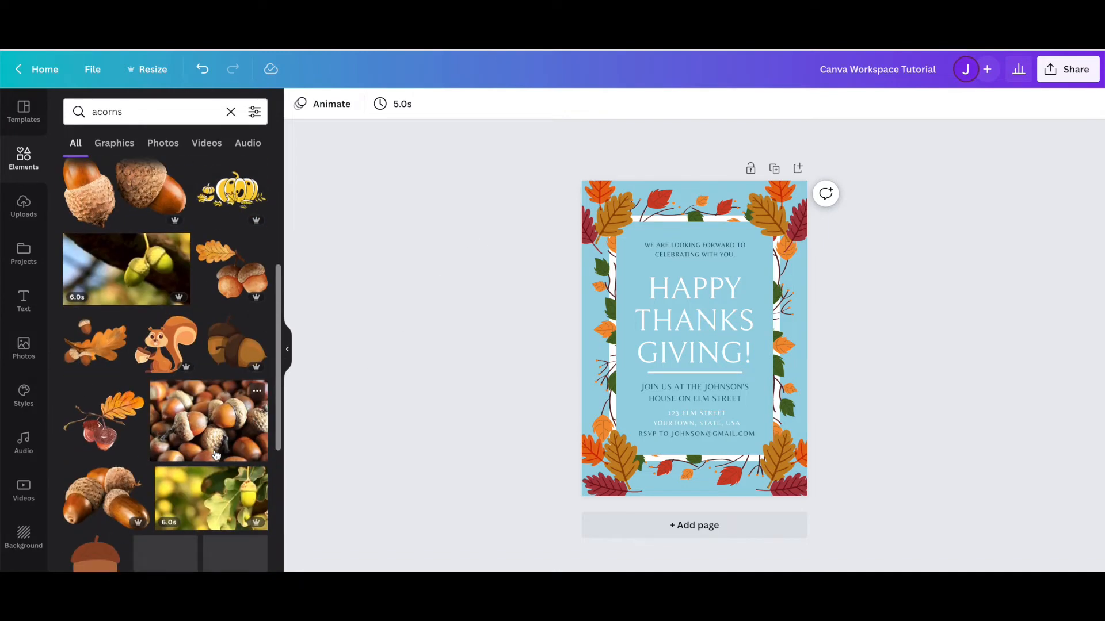
left_click(167, 346)
left_click_drag(737, 342, 798, 463)
left_click(932, 352)
Browse the full set of Magic Recommendations for the squirrel and return to the acorns results.
scroll(158, 525, "down", 3)
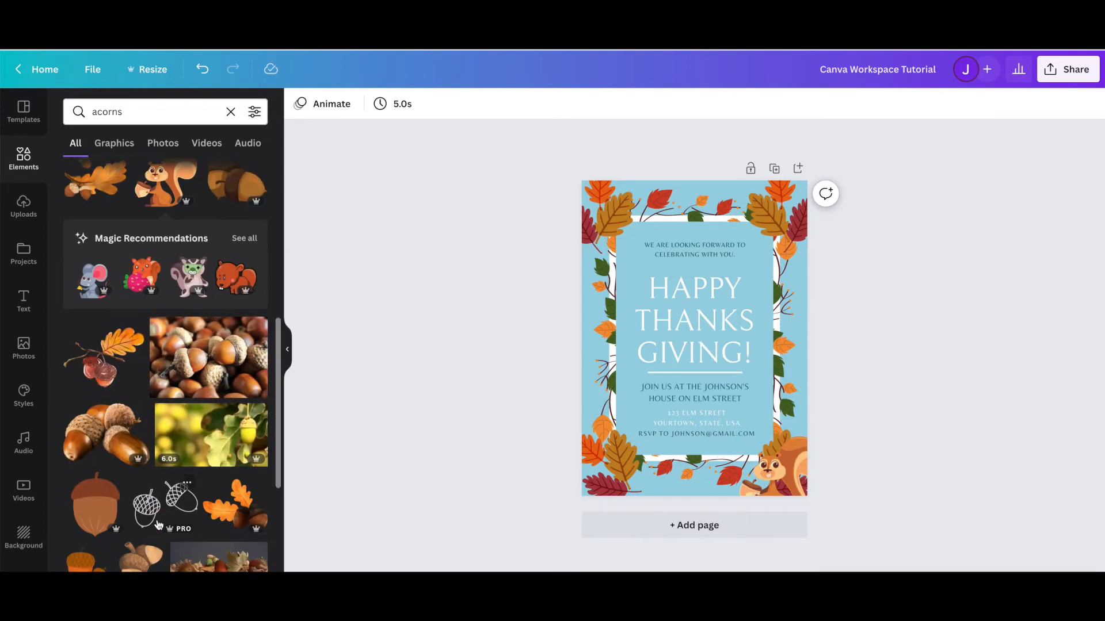
scroll(138, 204, "up", 1)
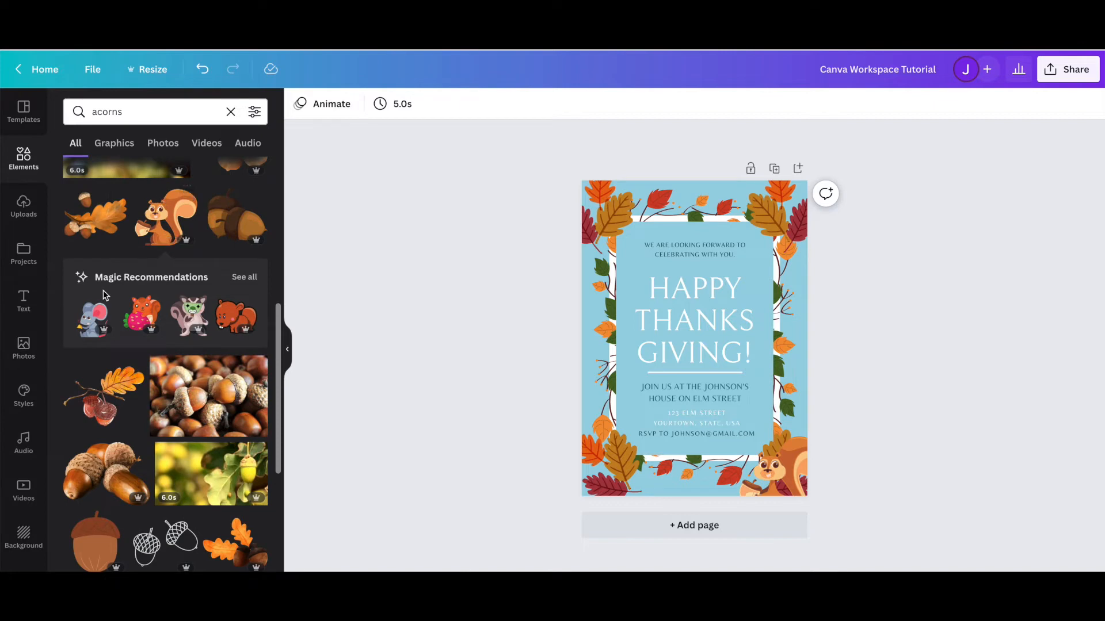
left_click(249, 276)
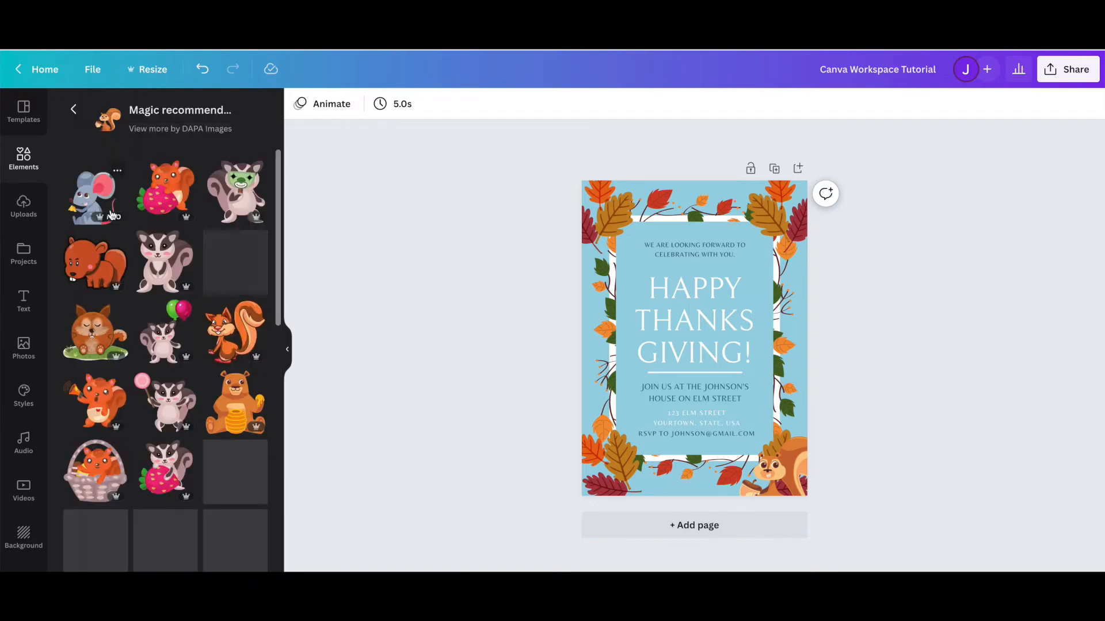
scroll(214, 417, "down", 4)
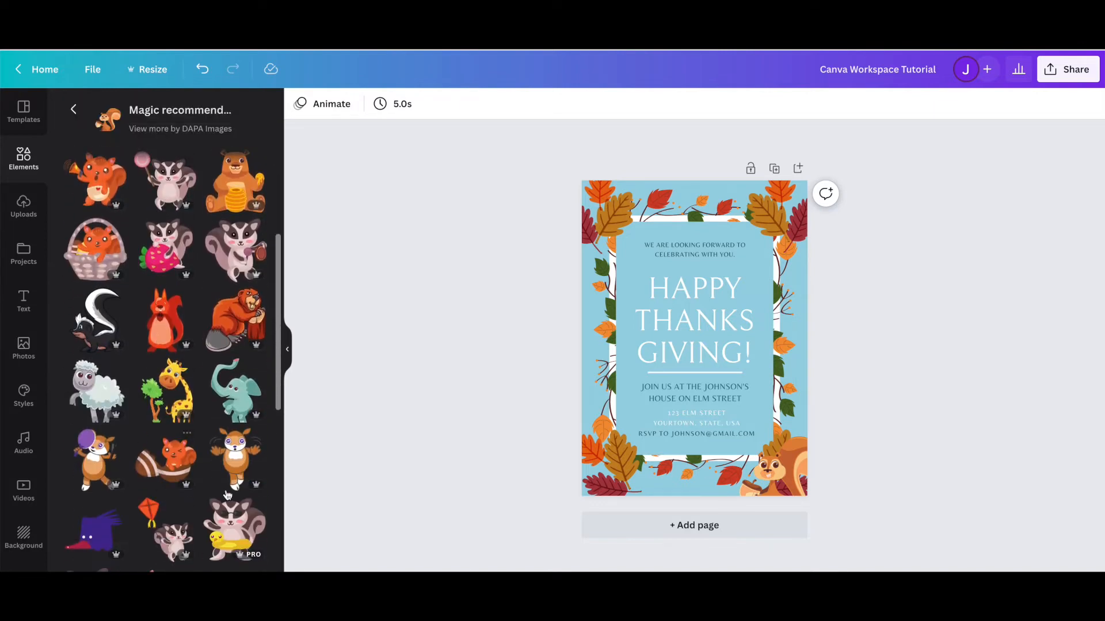
scroll(134, 398, "down", 2)
scroll(224, 259, "down", 6)
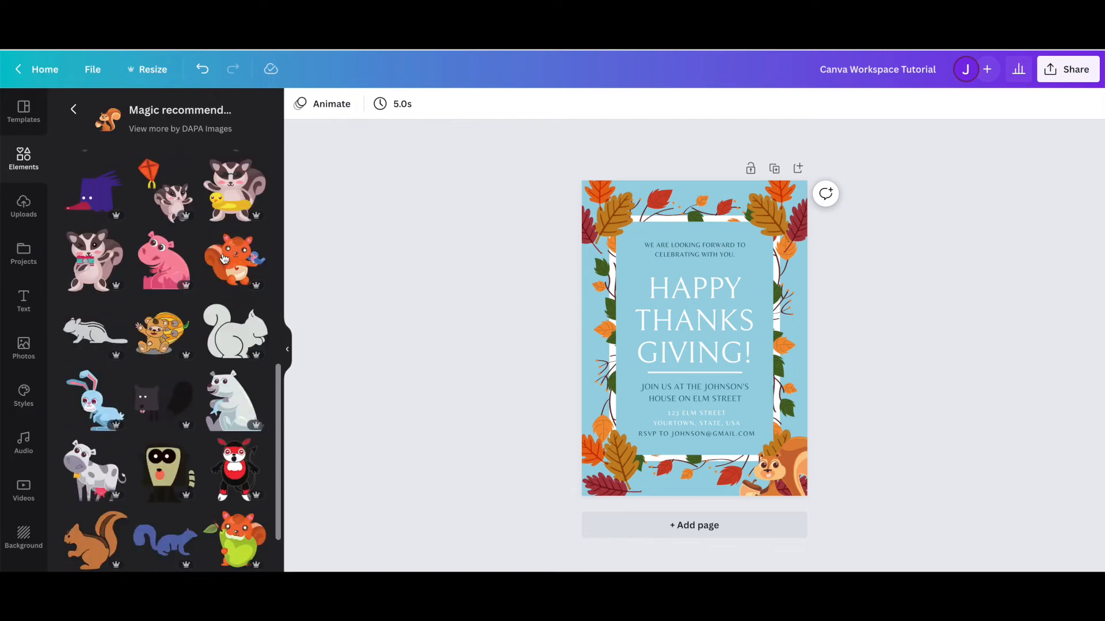
scroll(224, 259, "up", 12)
left_click(74, 109)
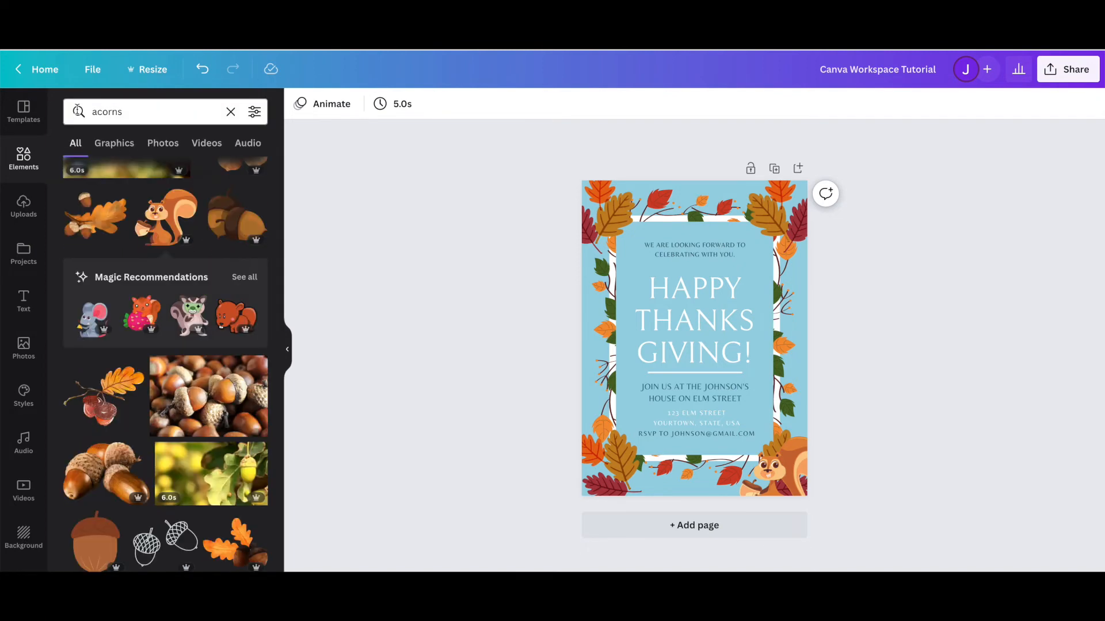
Add a blank second page below the invitation.
scroll(202, 452, "down", 2)
scroll(201, 452, "down", 1)
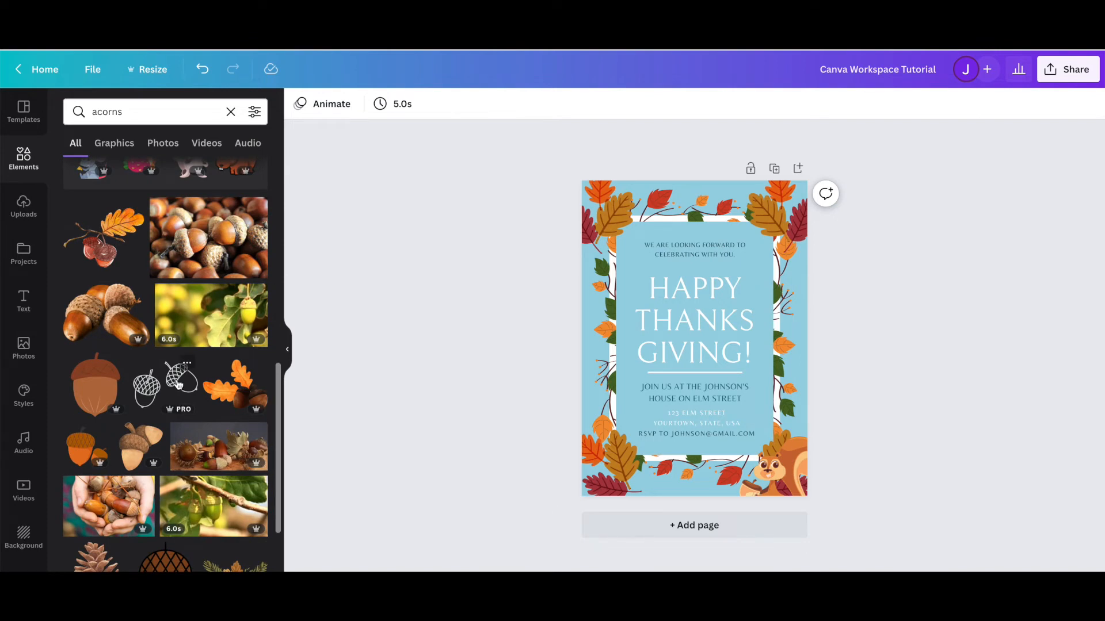
left_click(643, 525)
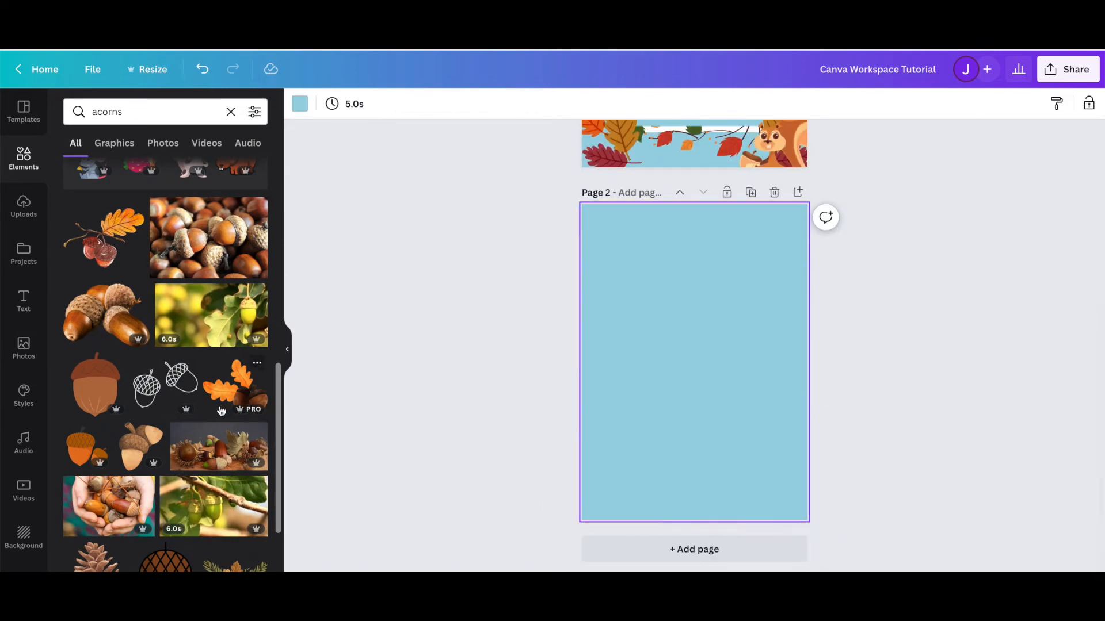
Place the yellow-green acorn video on page 2 and enlarge it to span the page's full width.
left_click(207, 306)
left_click_drag(604, 311, 582, 299)
left_click_drag(784, 299, 812, 290)
left_click_drag(695, 303, 696, 316)
Trim the acorn video on page 2 to 4.0 seconds.
left_click(377, 104)
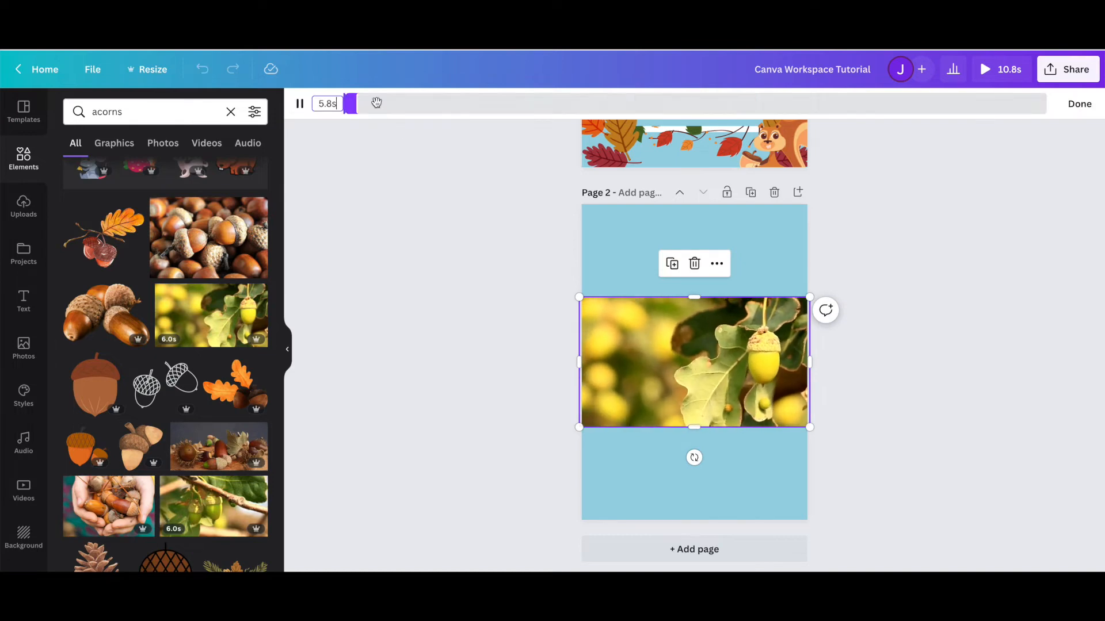
left_click_drag(358, 103, 561, 104)
left_click(371, 180)
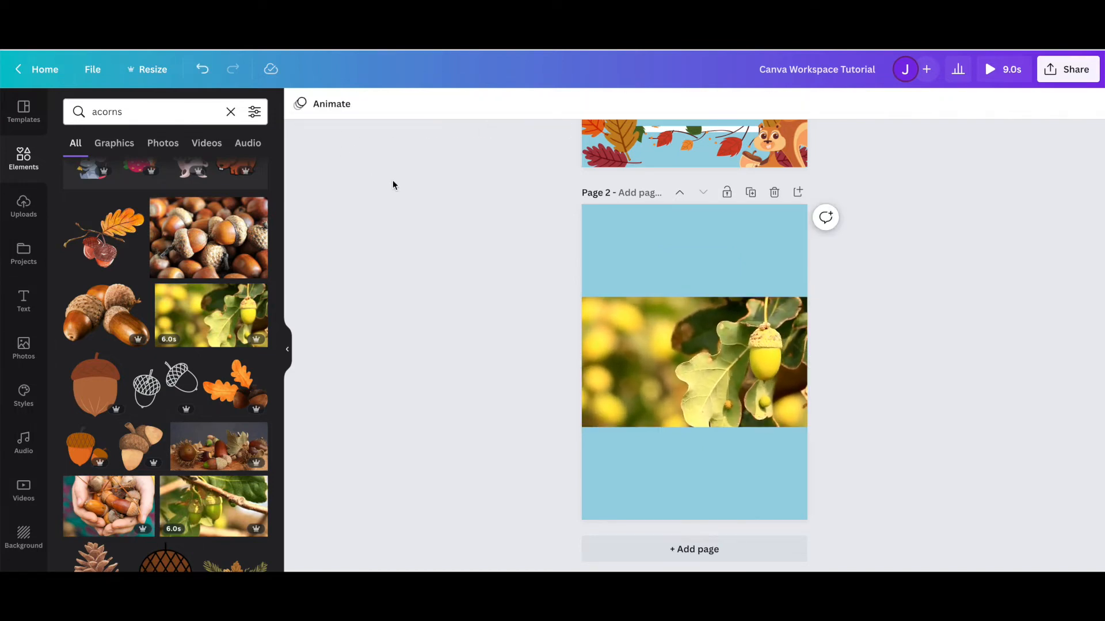
Apply the Fade photo animation to the acorn video, and delete the video from page 2.
left_click(689, 351)
left_click(588, 104)
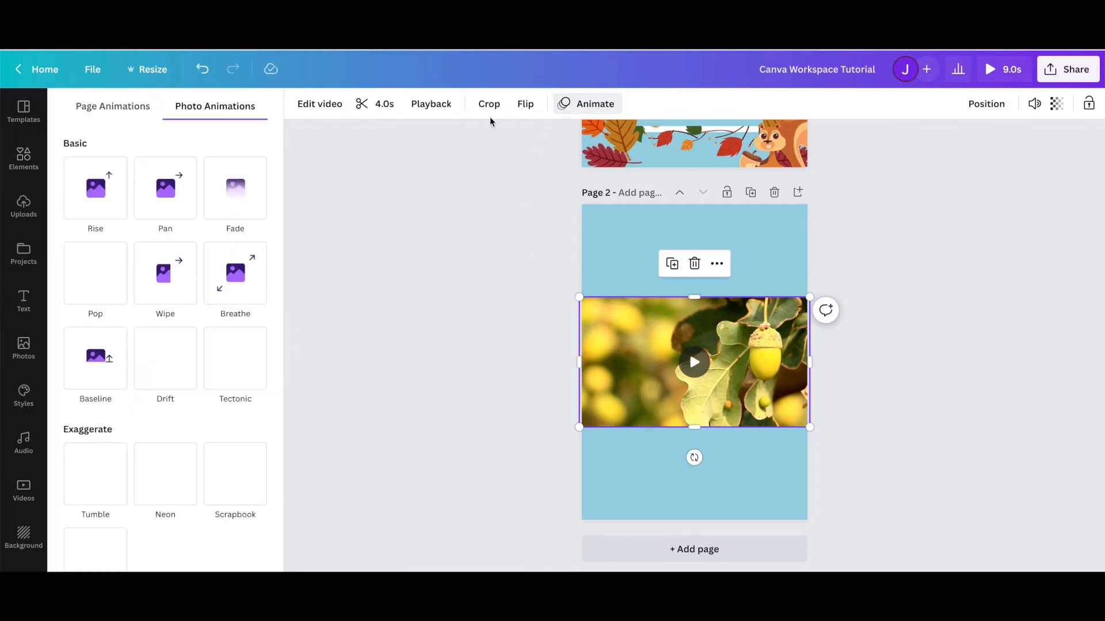
left_click(234, 187)
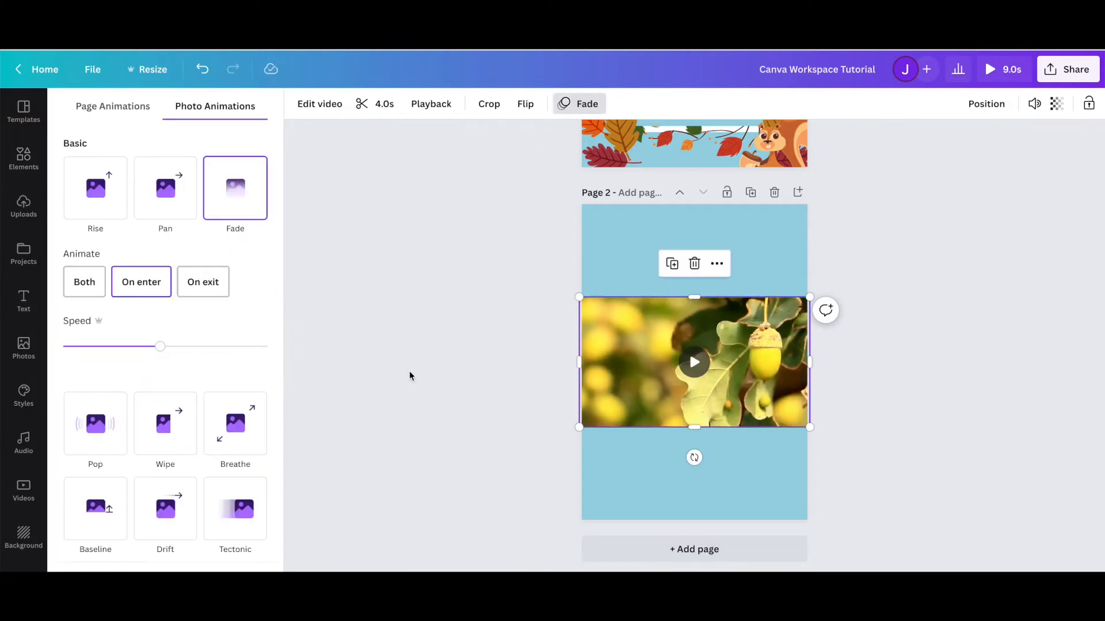
left_click(410, 372)
key("Delete")
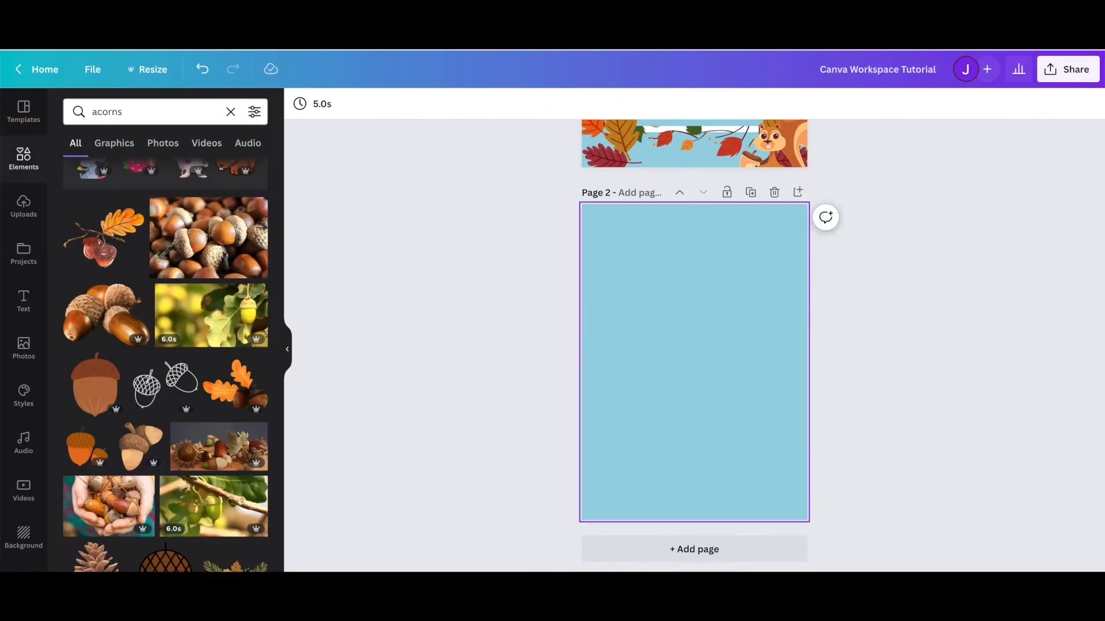
Delete the blank second page and switch from the acorn search results to the uploaded files.
left_click(774, 192)
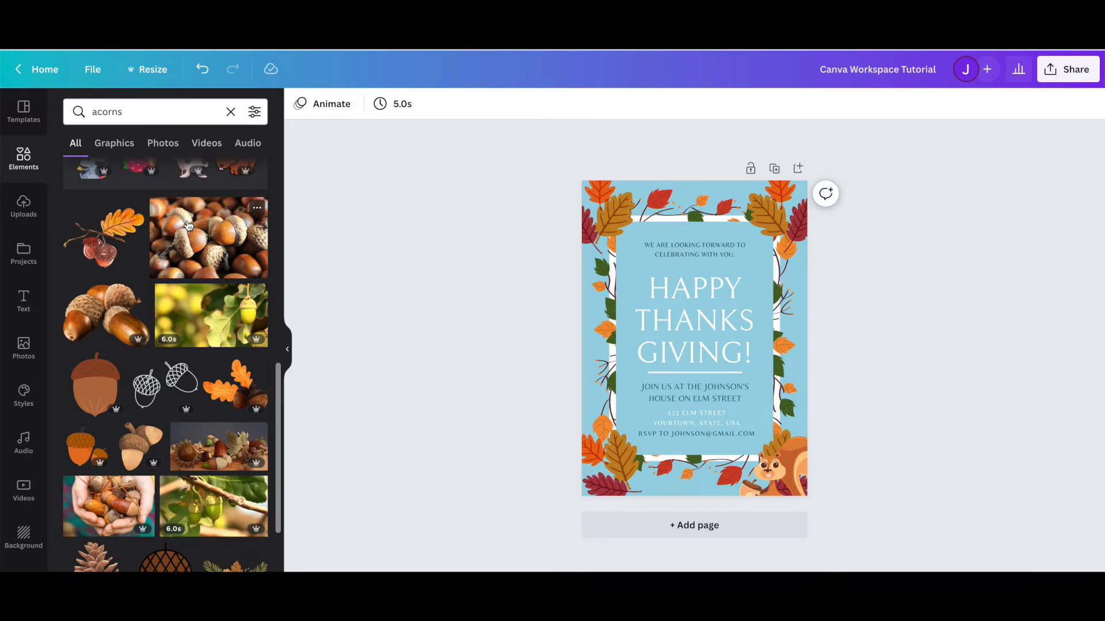
left_click(230, 111)
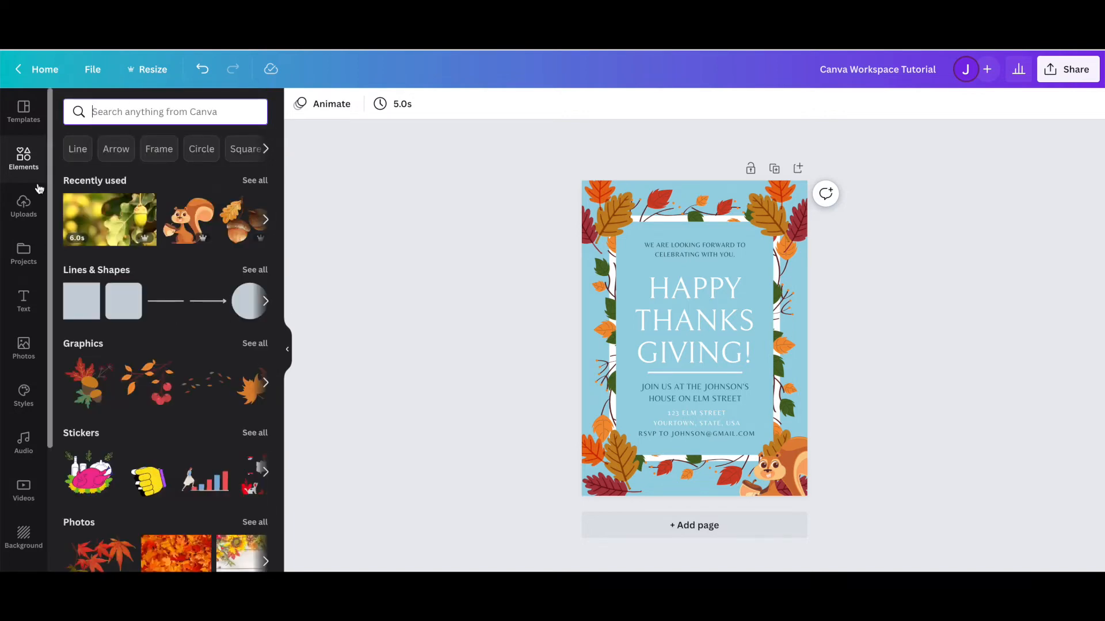
left_click(23, 206)
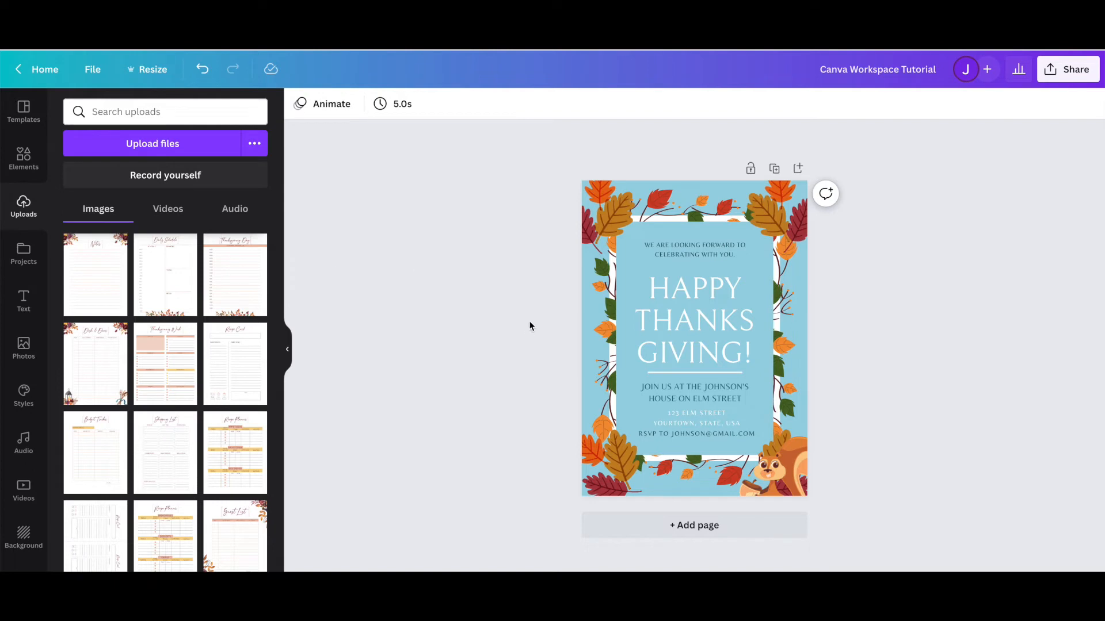
Browse the stock photo library and add a blank second page below the invitation.
left_click(24, 345)
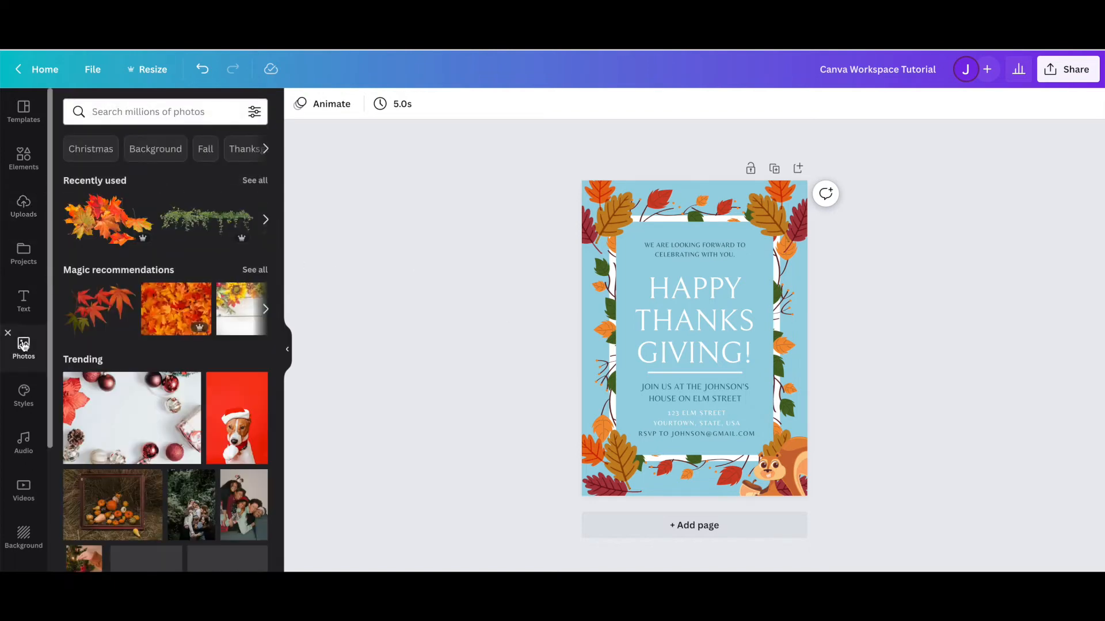
scroll(177, 450, "down", 15)
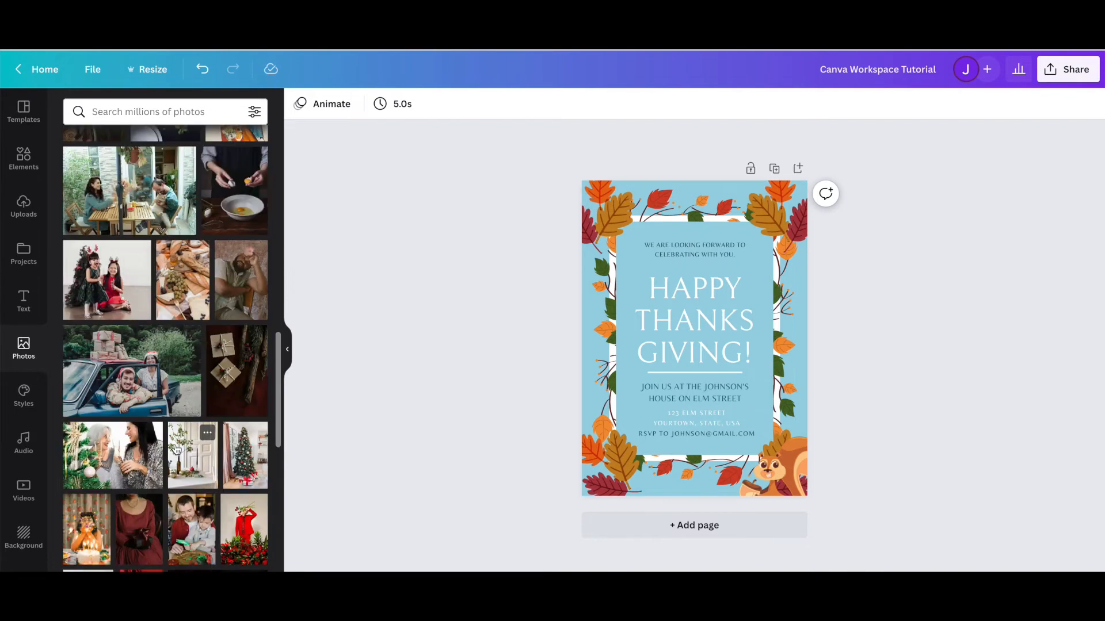
scroll(177, 450, "down", 8)
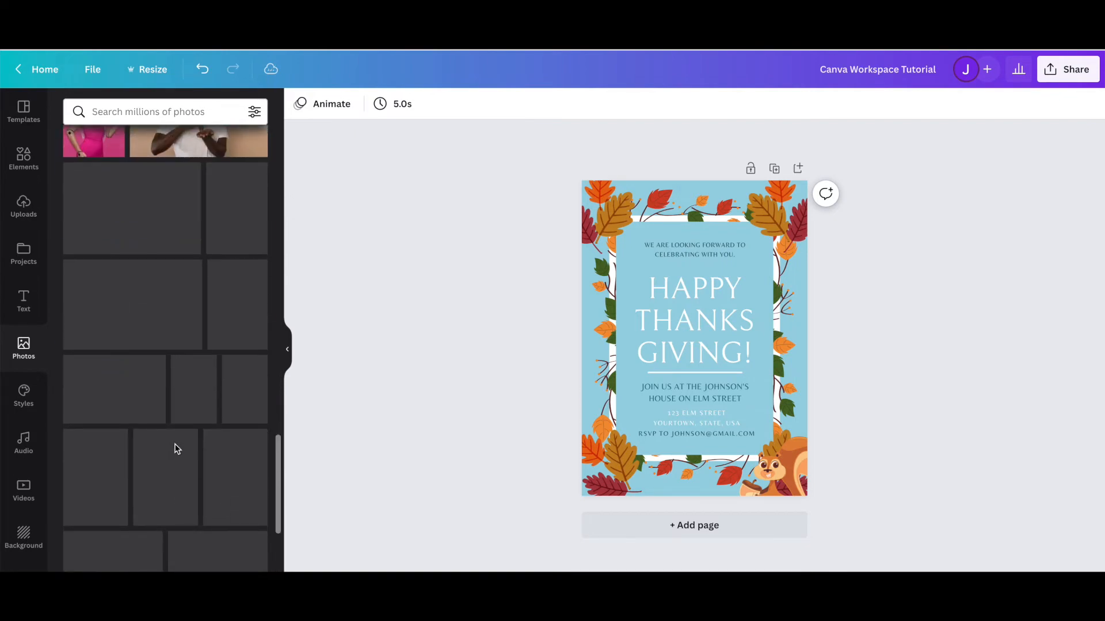
scroll(177, 449, "up", 2)
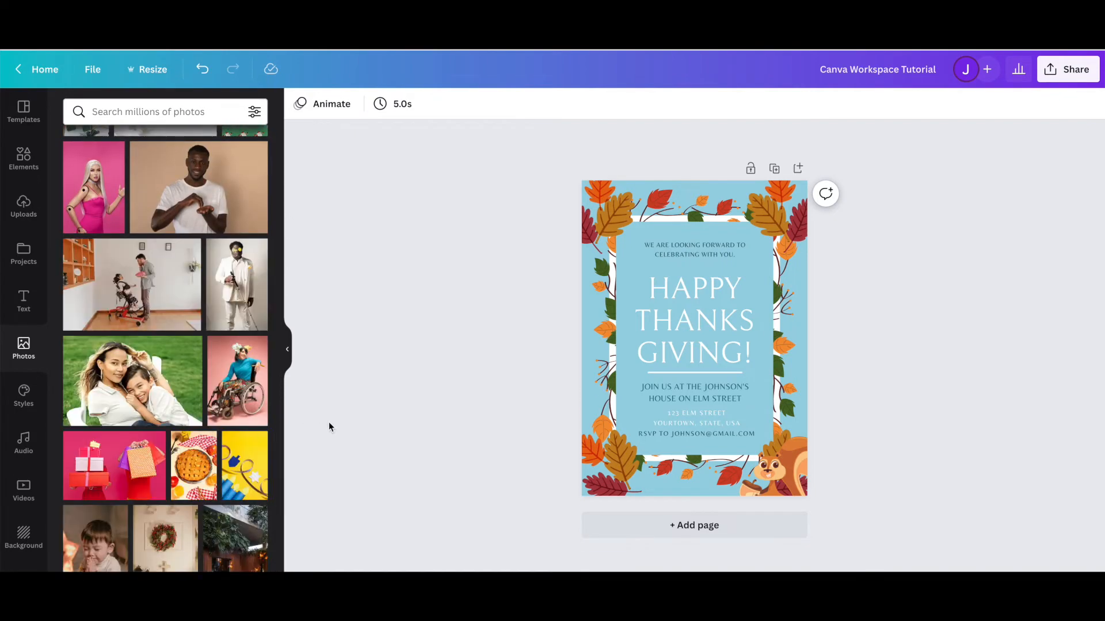
left_click(637, 526)
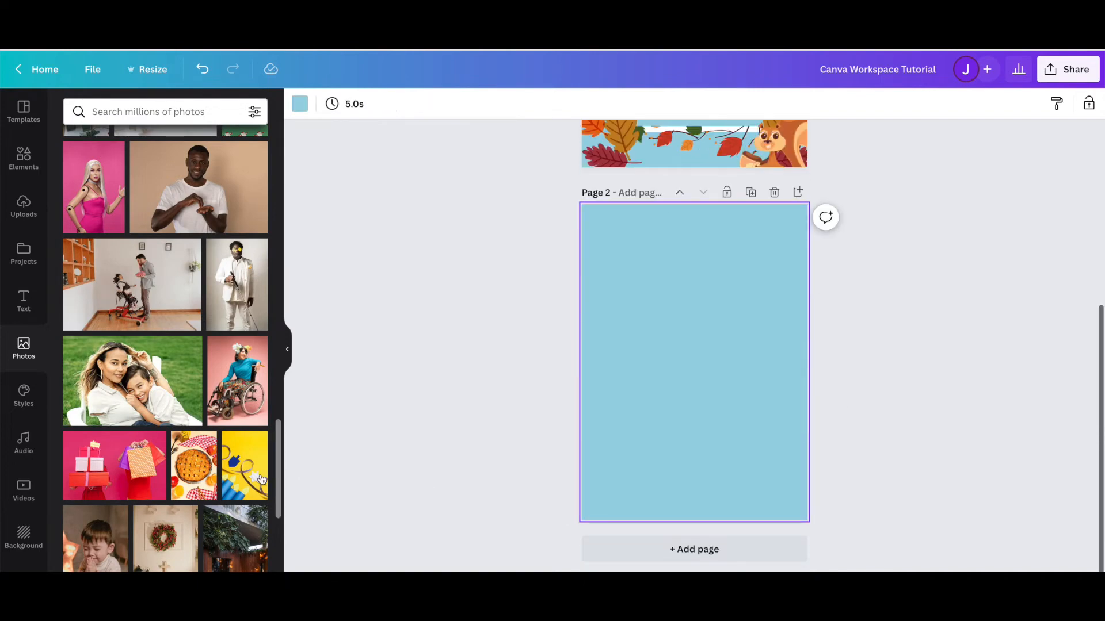
Place the "Fight Food Waste" photo on page 2, enlarged and centred so it spans the page's full width.
scroll(204, 472, "down", 5)
scroll(204, 472, "down", 4)
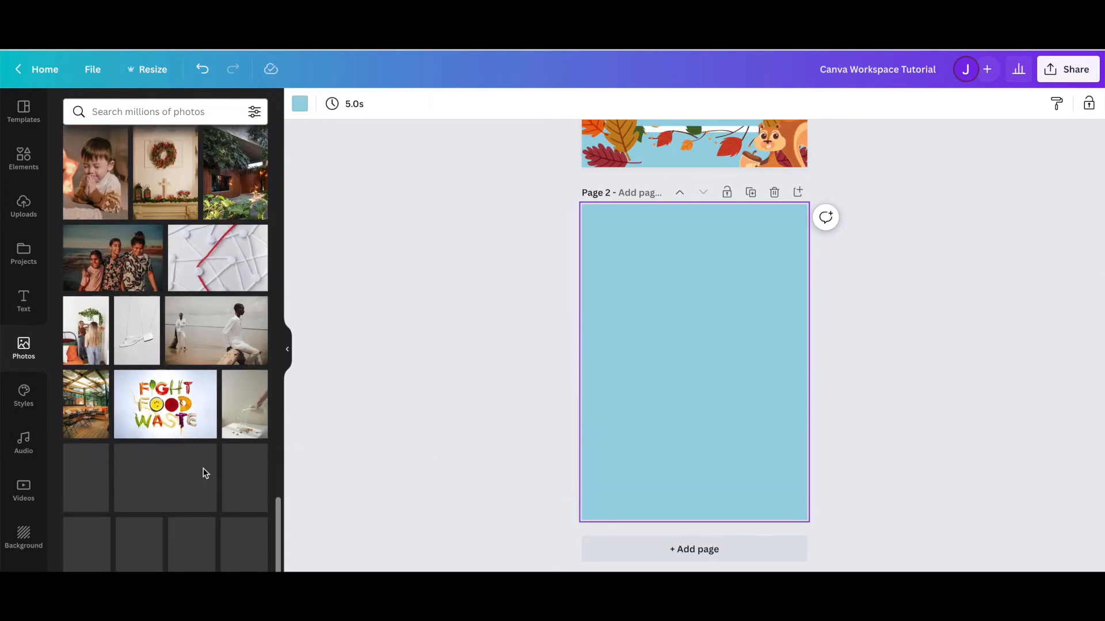
left_click(156, 404)
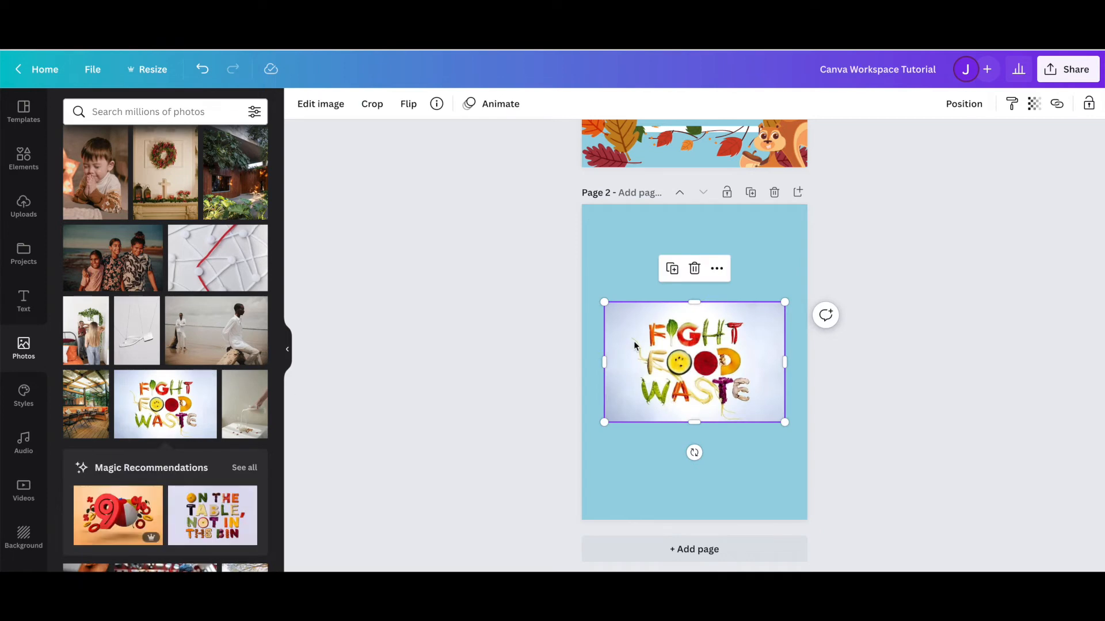
left_click_drag(603, 301, 509, 240)
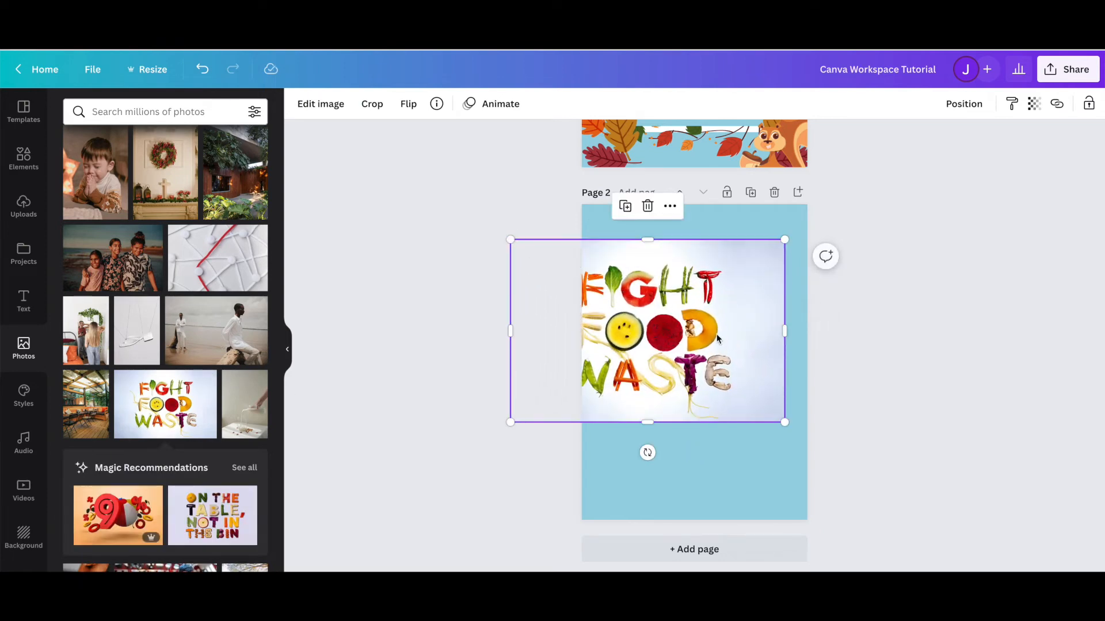
left_click_drag(712, 333, 754, 364)
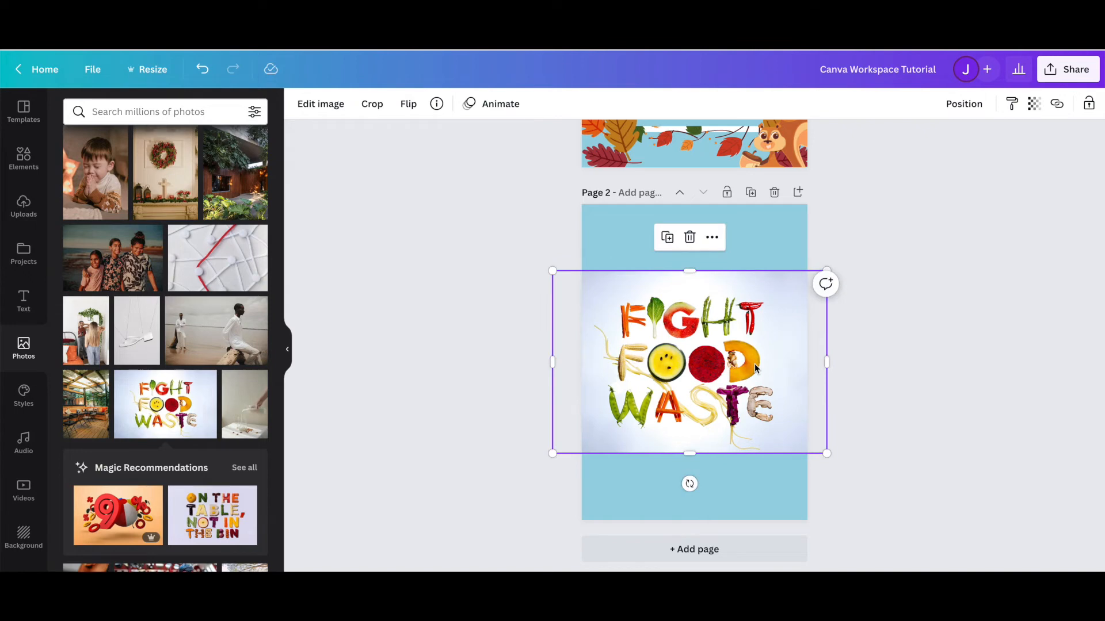
Remove the background of the "Fight Food Waste" photo with the Background Remover.
left_click(322, 106)
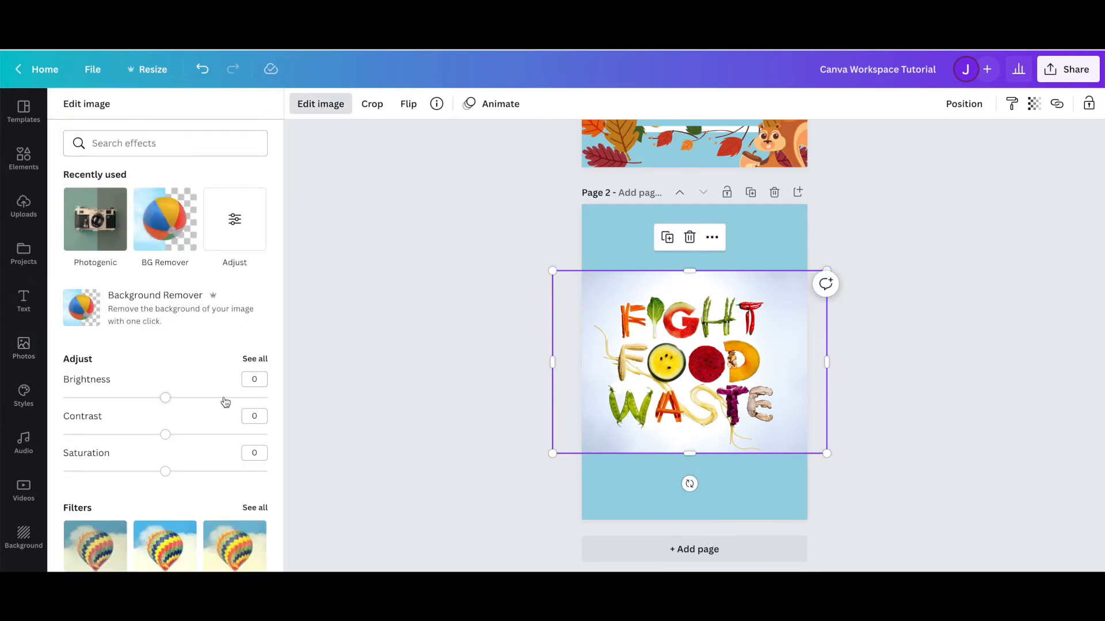
left_click(254, 359)
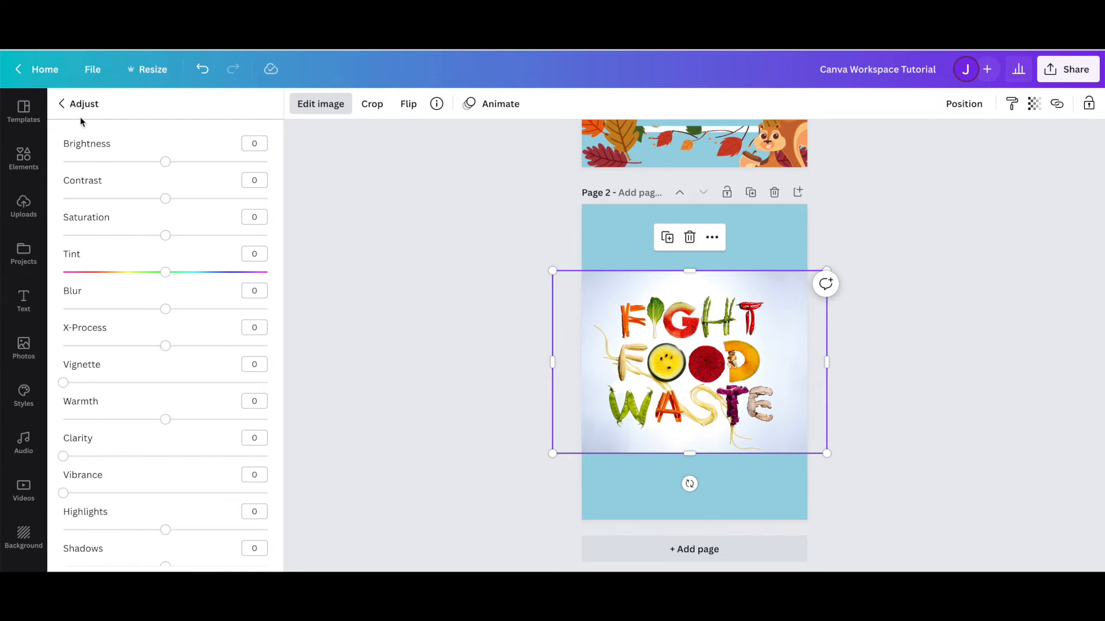
left_click(61, 105)
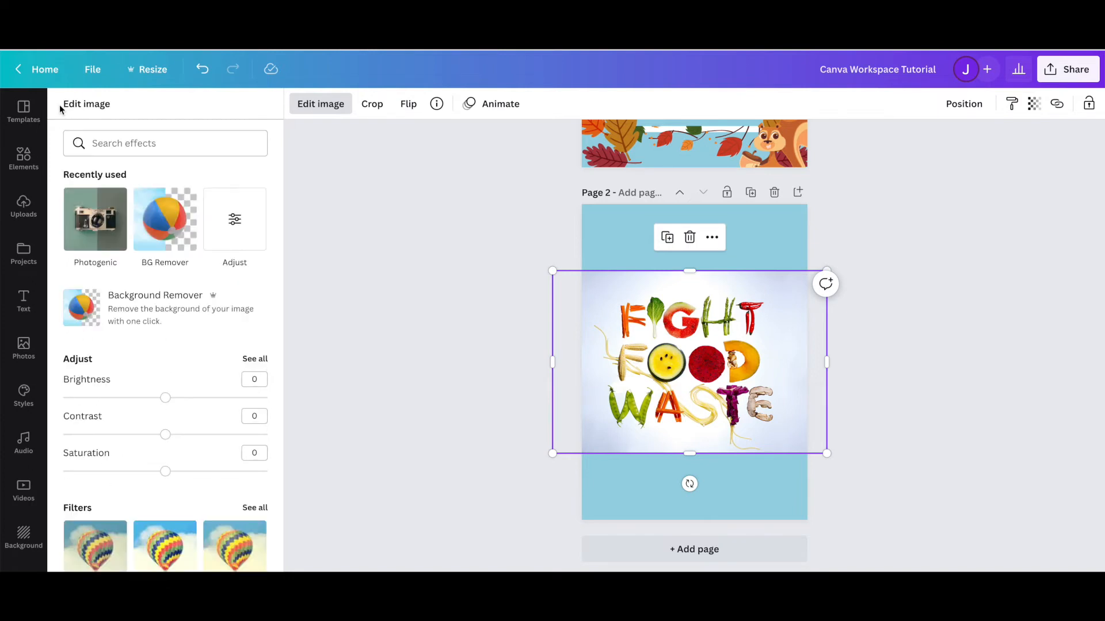
left_click(164, 320)
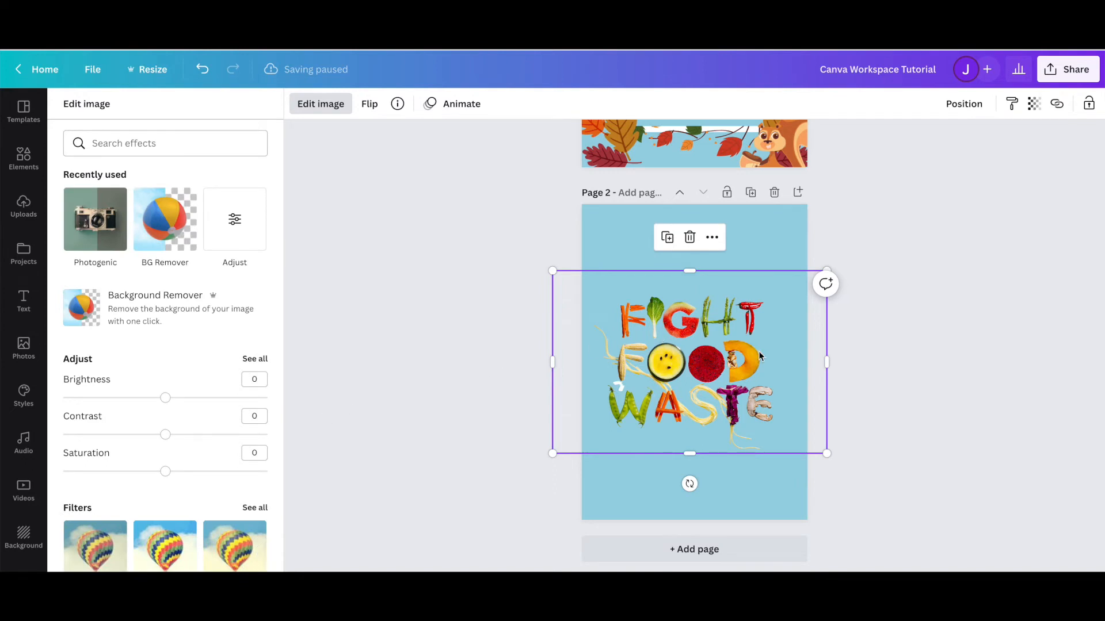
Shrink the cut-out "Fight Food Waste" image and centre it in the upper half of page 2.
left_click_drag(726, 373, 731, 350)
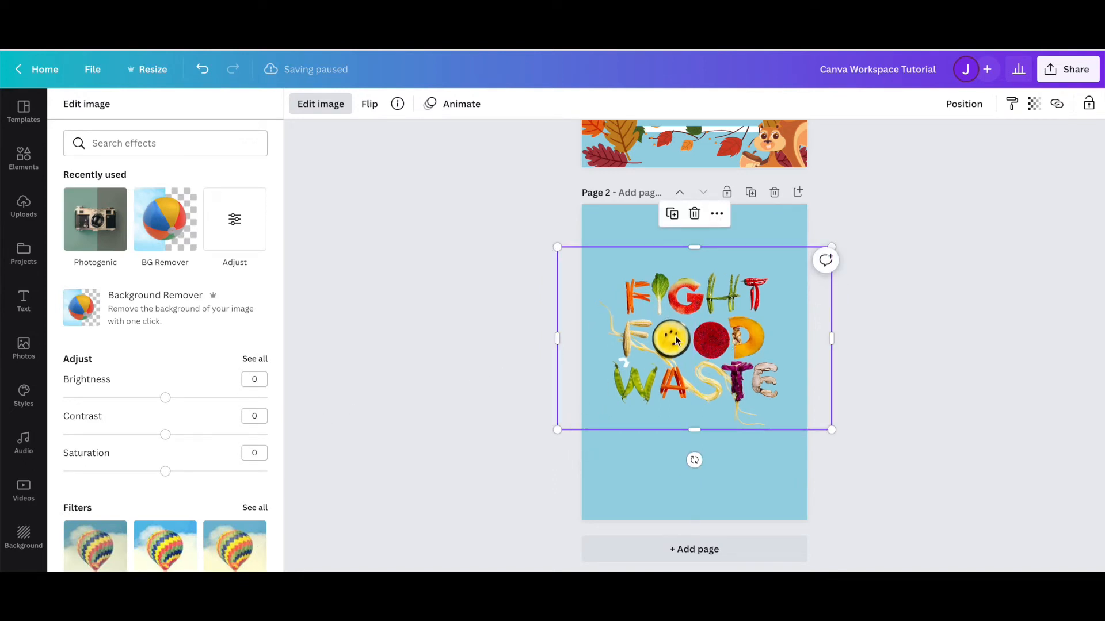
left_click(499, 257)
left_click(558, 217)
left_click(689, 311)
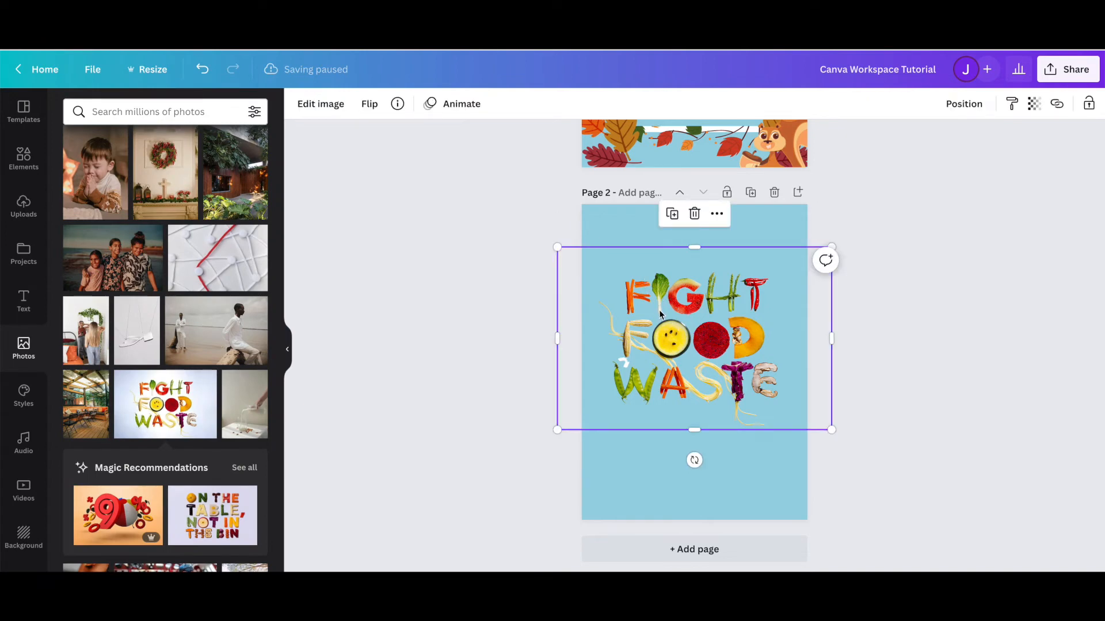
left_click_drag(659, 309, 667, 298)
left_click_drag(565, 418, 639, 371)
left_click_drag(757, 303, 714, 305)
left_click(889, 359)
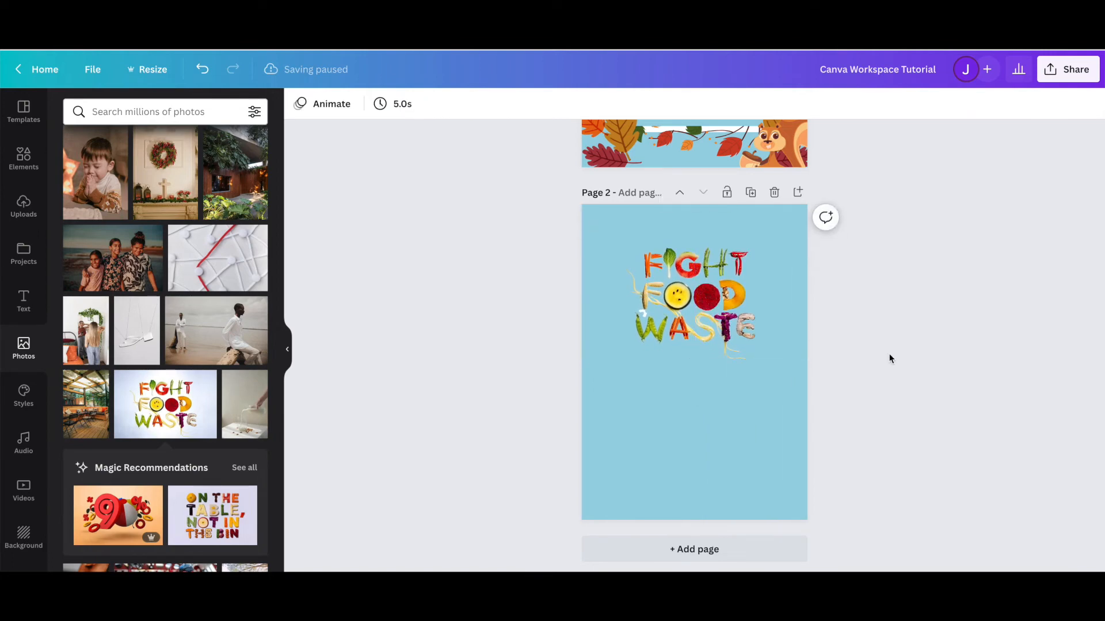
Copy the "Happy Thanksgiving!" heading from page 1 onto page 2 and place it below the food lettering.
scroll(178, 446, "down", 1)
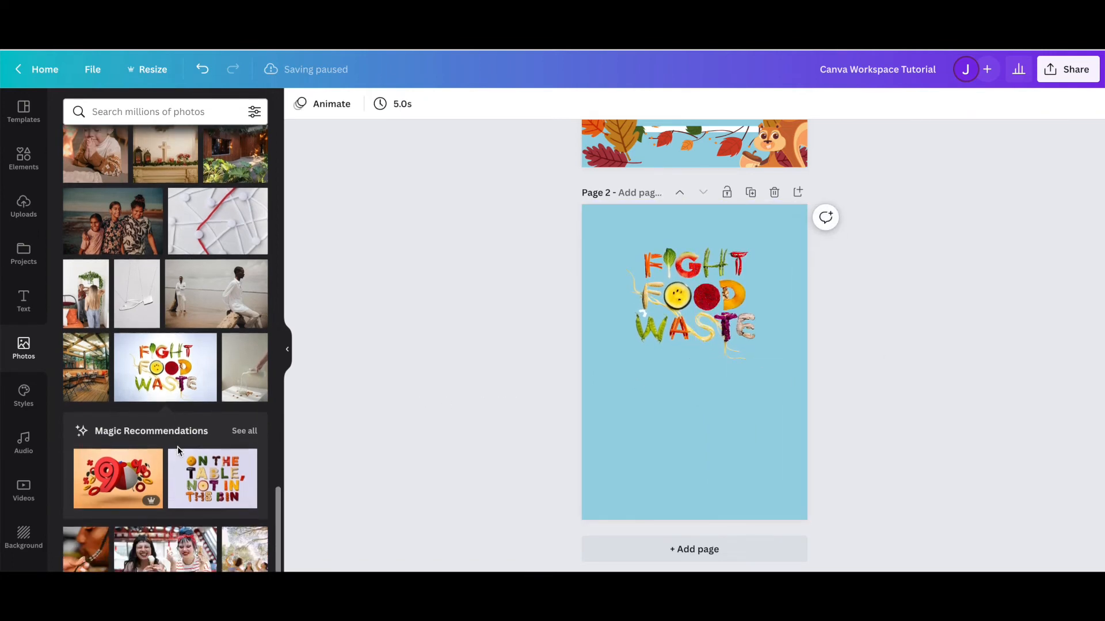
scroll(179, 451, "up", 1)
scroll(450, 318, "up", 5)
left_click(686, 288)
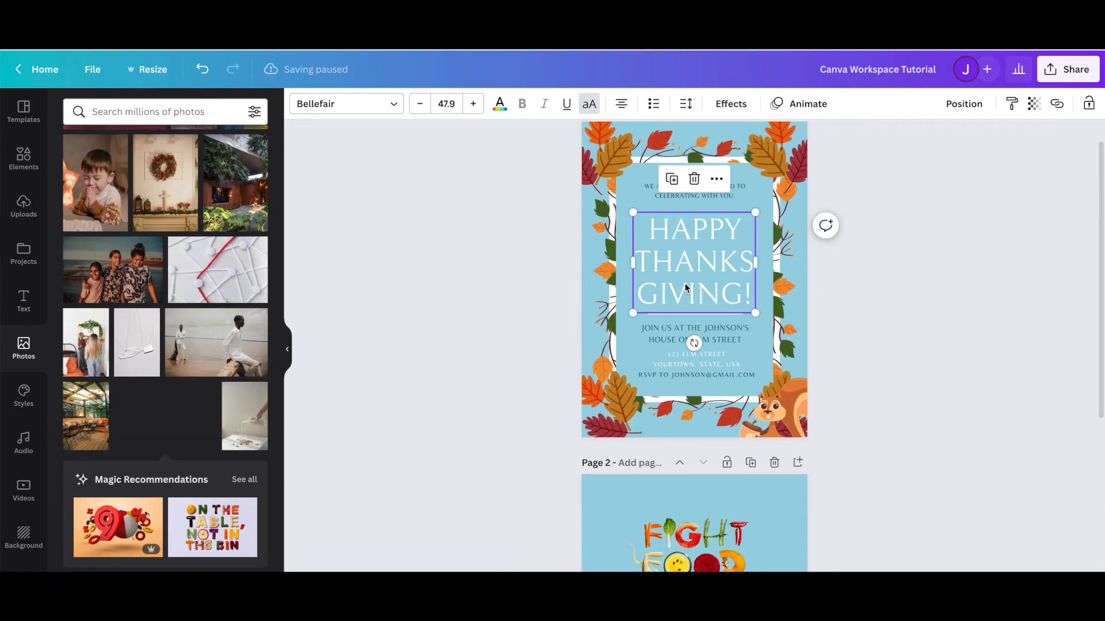
scroll(685, 288, "down", 5)
left_click(683, 385)
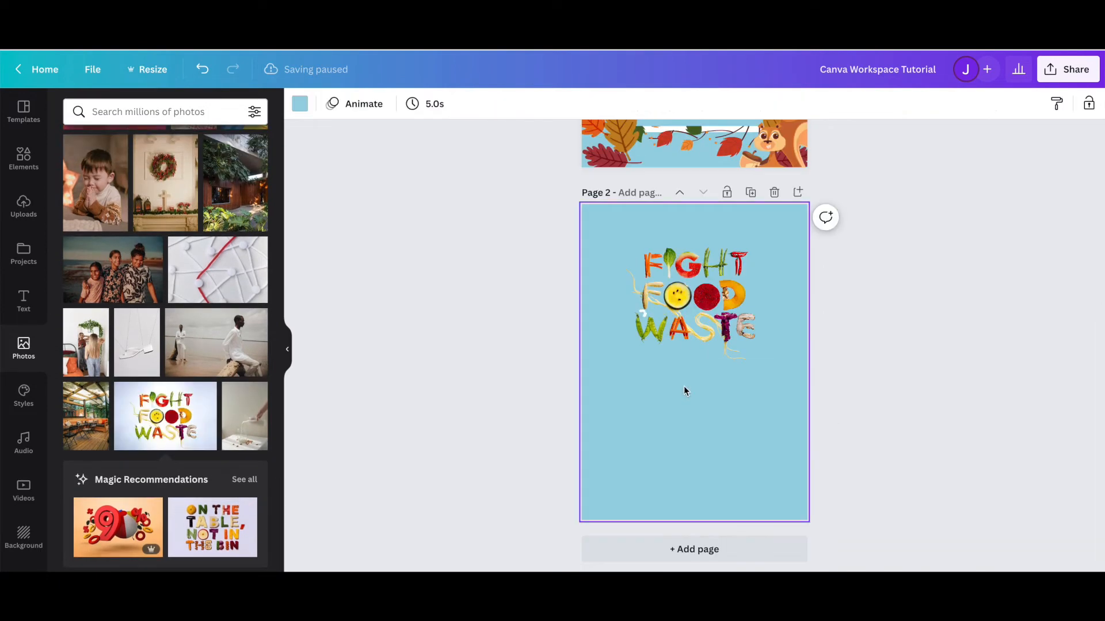
key("ctrl+v")
left_click_drag(690, 348, 693, 430)
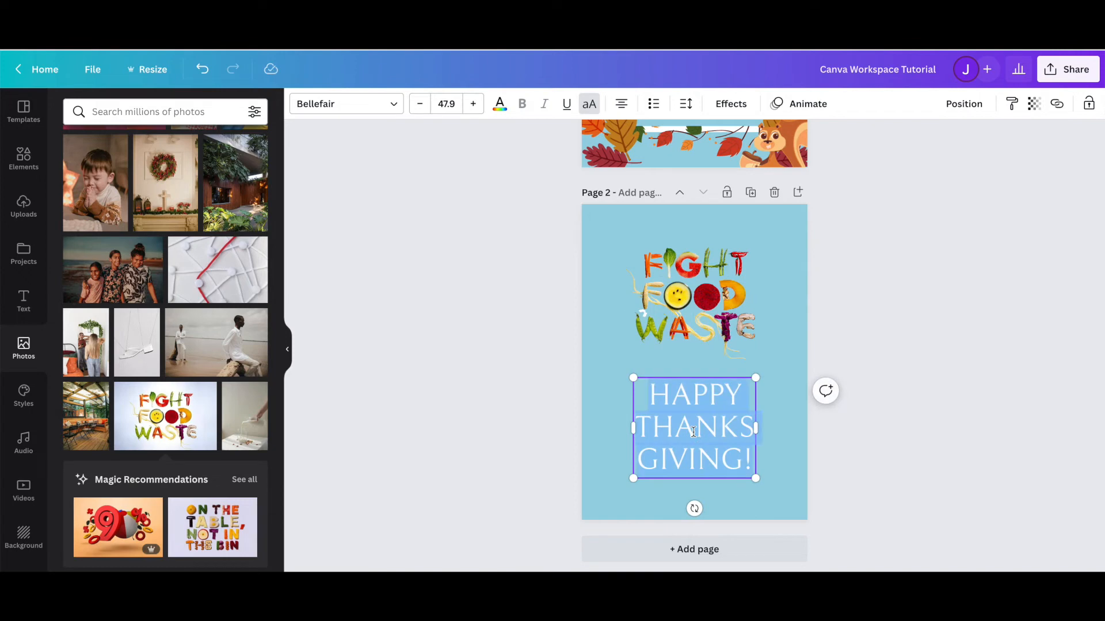
Replace the copied heading's text with "ABBOT ELEMENTARY" and widen its box so it fits on two lines just below the image.
triple_click(693, 431)
type("ABBOT")
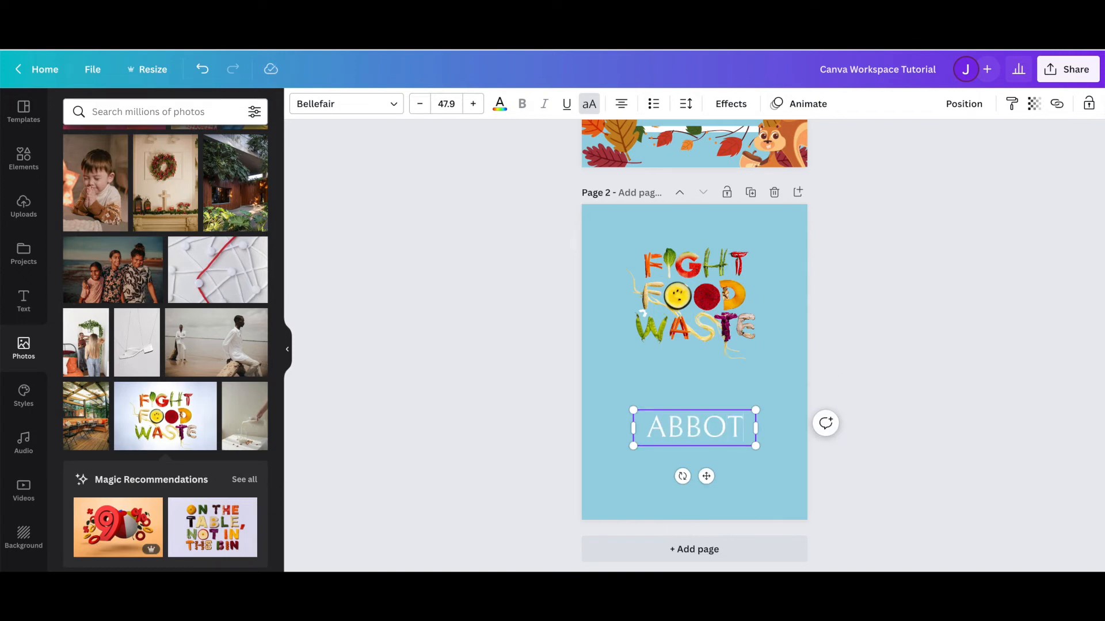
type(" ELEMENTARY")
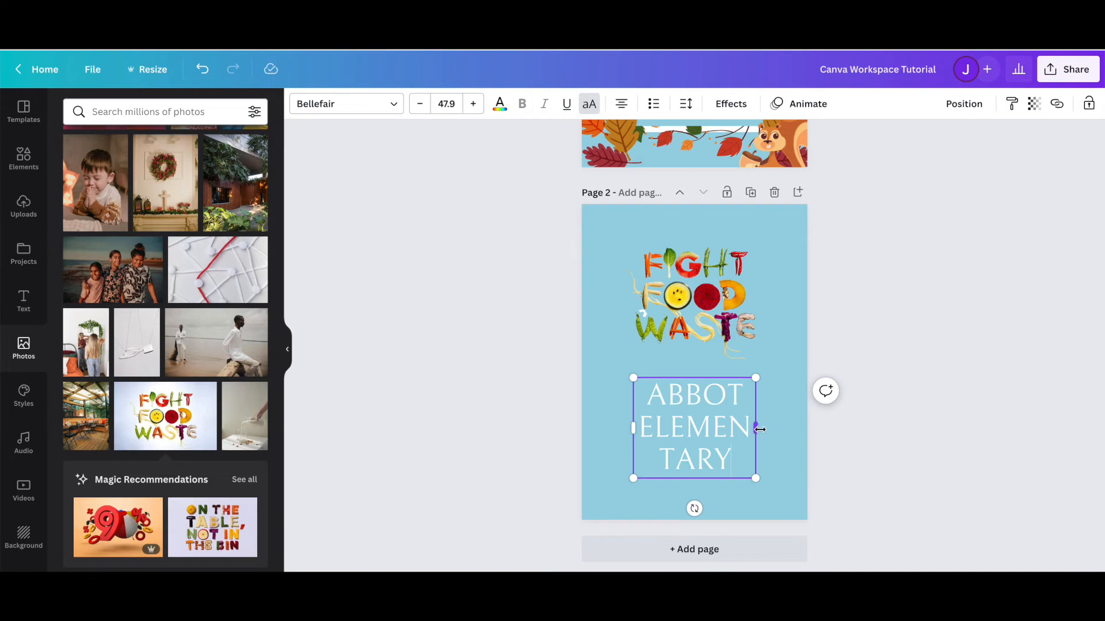
mouse_move(759, 429)
left_mouse_down()
mouse_move(822, 430)
mouse_move(754, 432)
mouse_move(750, 417)
left_mouse_up()
left_click(838, 445)
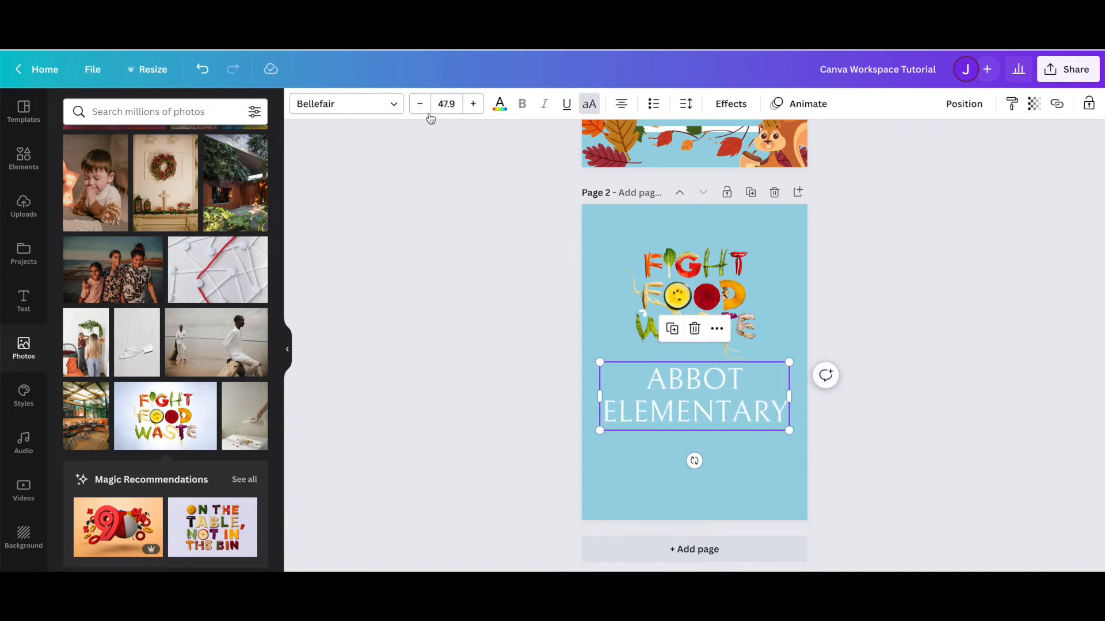
Recolour the "ABBOT ELEMENTARY" heading with the darkest teal brand colour.
left_click(499, 104)
left_click(75, 268)
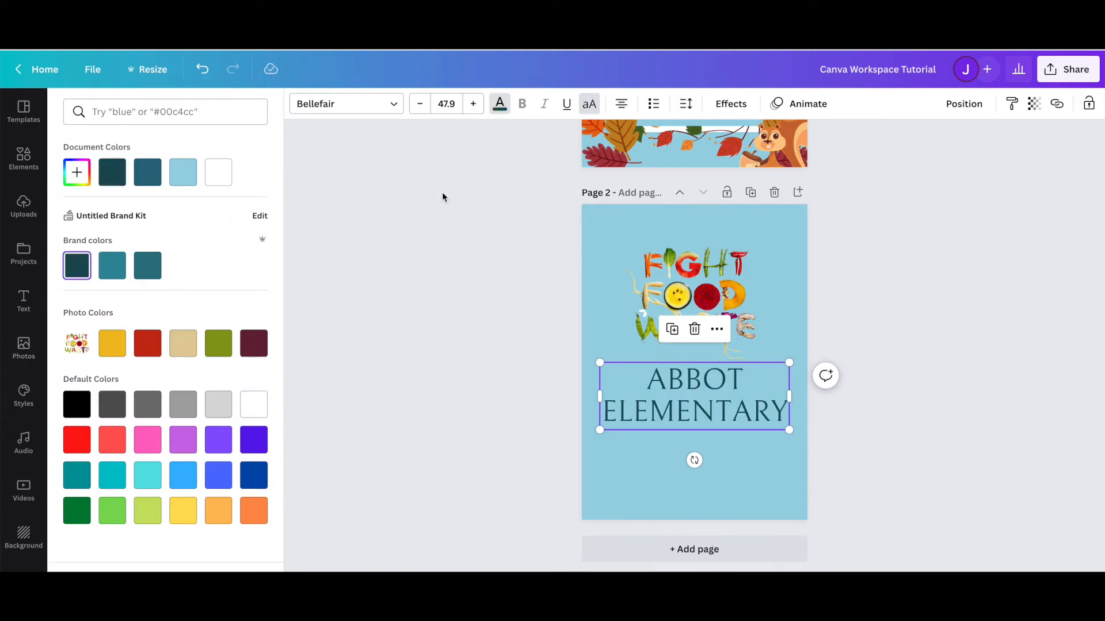
left_click(524, 468)
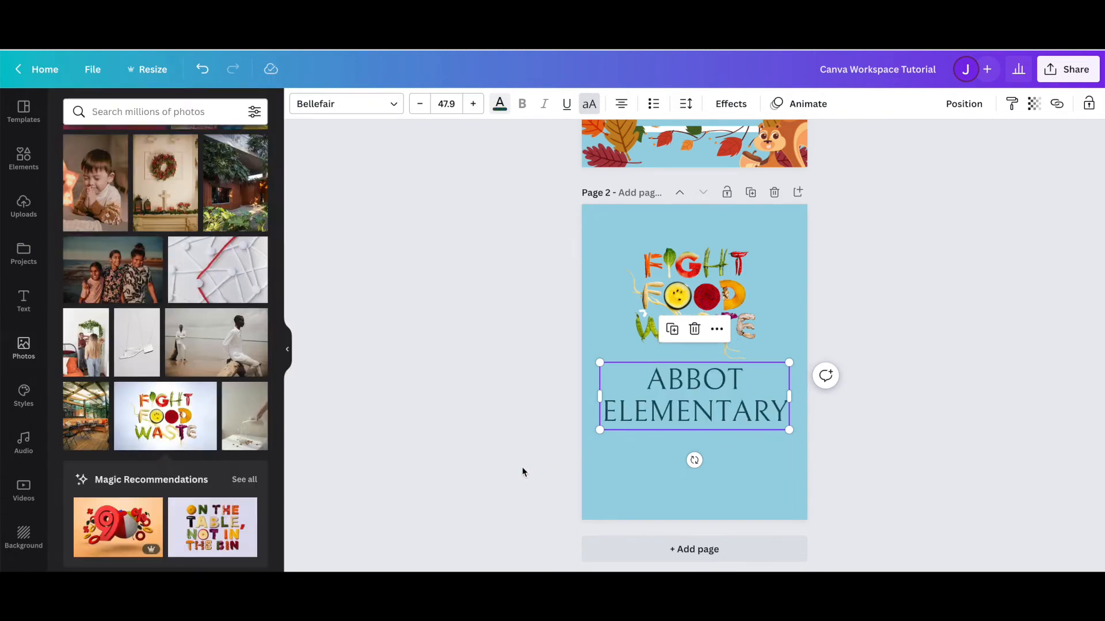
Duplicate the "ABBOT ELEMENTARY" heading below itself and change the copy's text to "SCHOOL FUNDRAISER".
left_click(628, 436)
left_click(654, 422)
key("ctrl+d")
left_click_drag(705, 409, 703, 460)
triple_click(703, 462)
type("SCH")
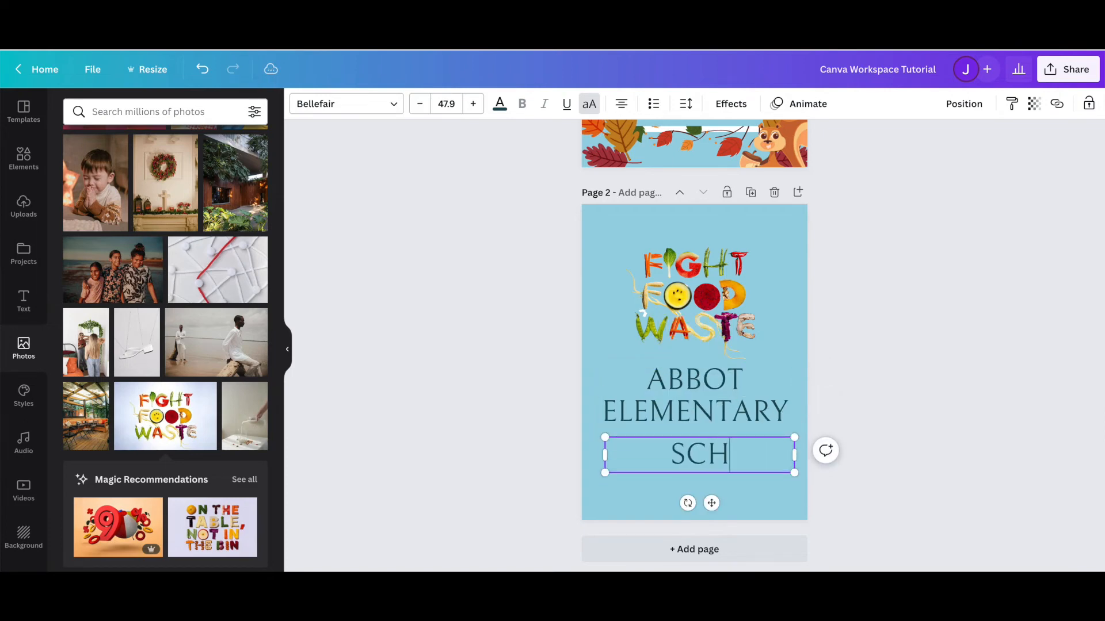
type("OOL FUNDRAISER")
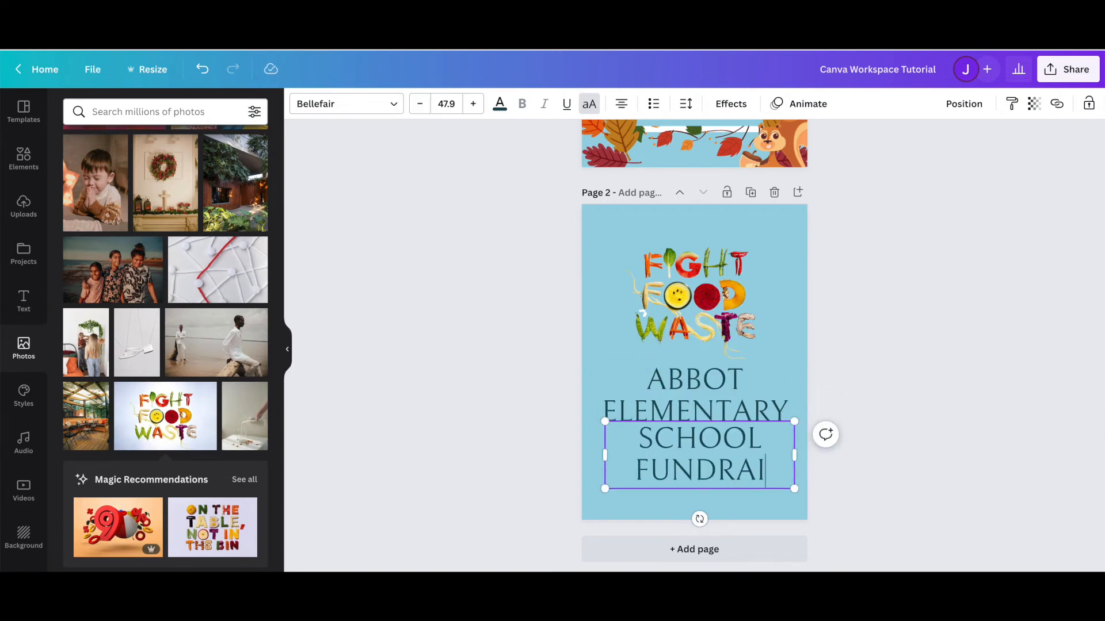
Set the fundraiser line to font size 30, turn off its all-caps formatting and correct the text to "School Fundraiser".
left_click(453, 102)
key("Return")
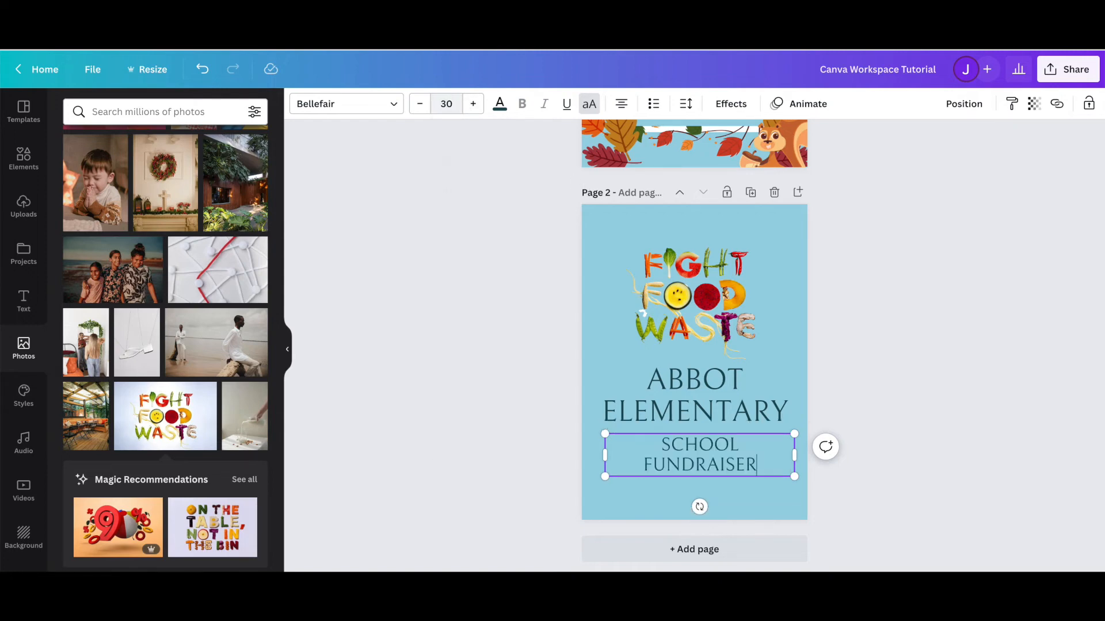
left_click(583, 110)
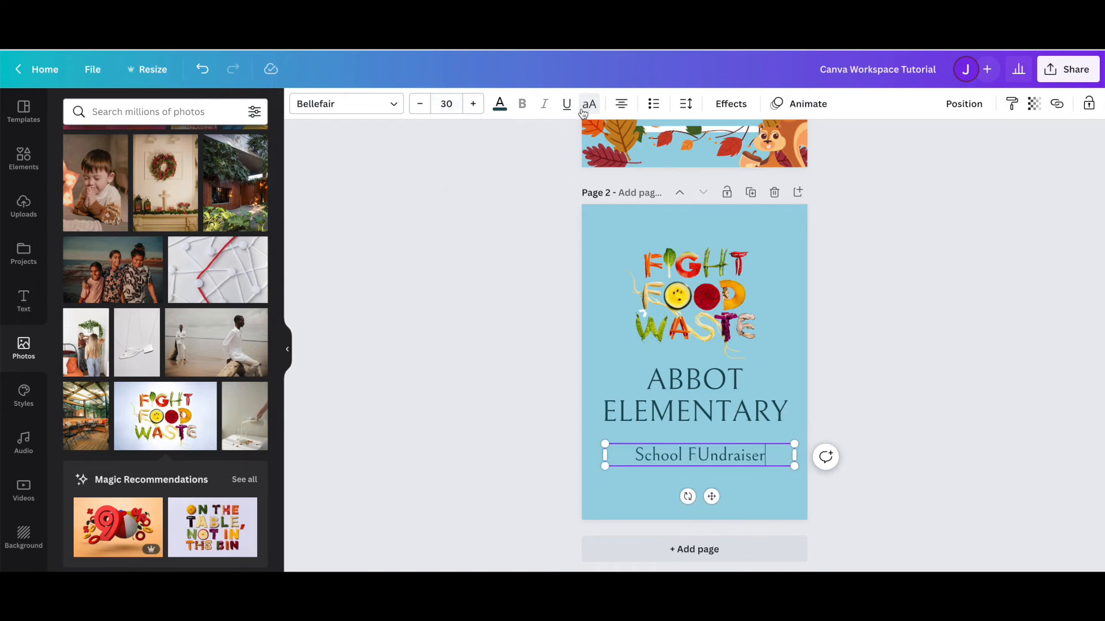
key("BackSpace")
type("u")
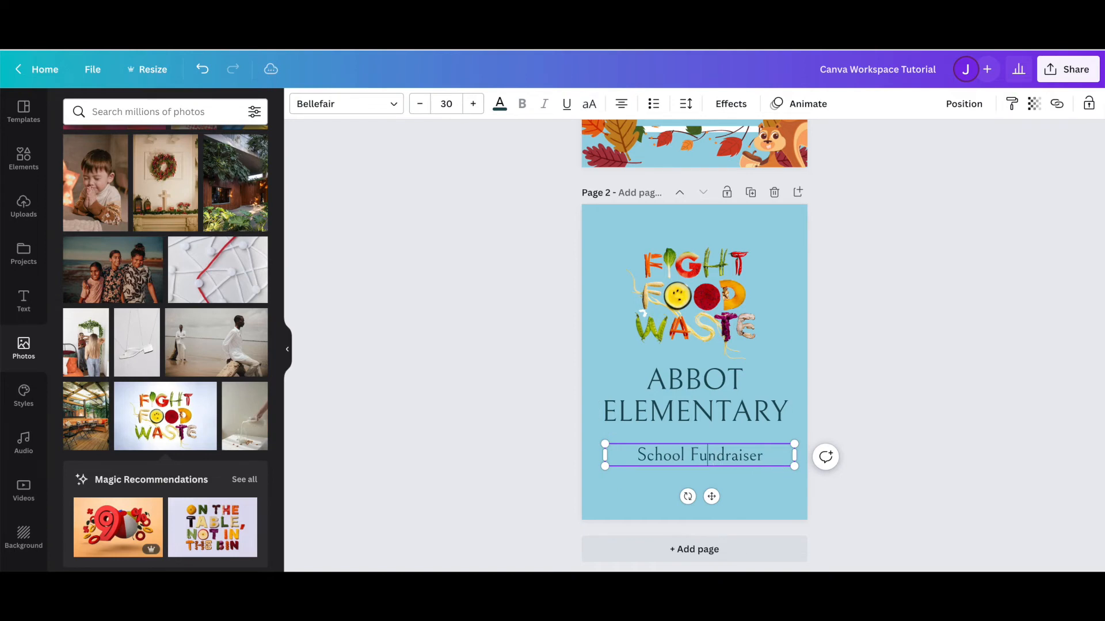
Move the "School Fundraiser" line up, centred directly beneath the "ABBOT ELEMENTARY" heading.
left_click(844, 407)
left_click(742, 463)
left_click_drag(742, 463, 742, 453)
left_click(443, 398)
Search the design elements for "square".
left_click(23, 157)
left_click(91, 111)
type("s")
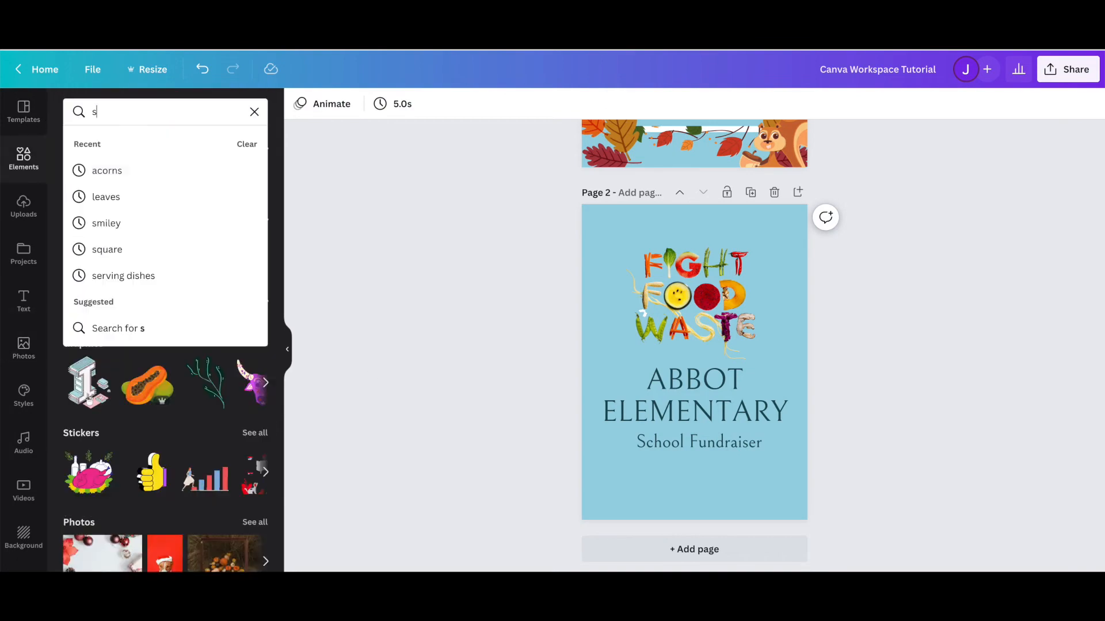
type("quare")
key("Return")
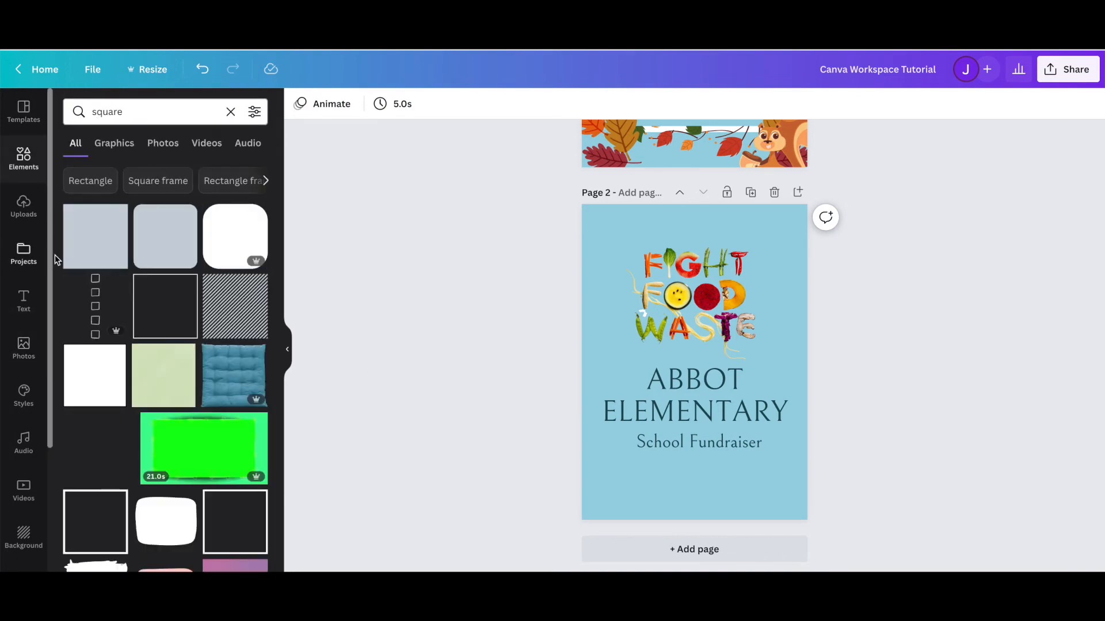
Add a square shape, stretch it into a band across page 2 over the "School Fundraiser" line, and send it behind the text.
left_click(75, 232)
left_click_drag(694, 323, 695, 367)
left_click_drag(707, 427, 668, 486)
left_click_drag(696, 446, 871, 443)
left_click_drag(623, 442, 494, 442)
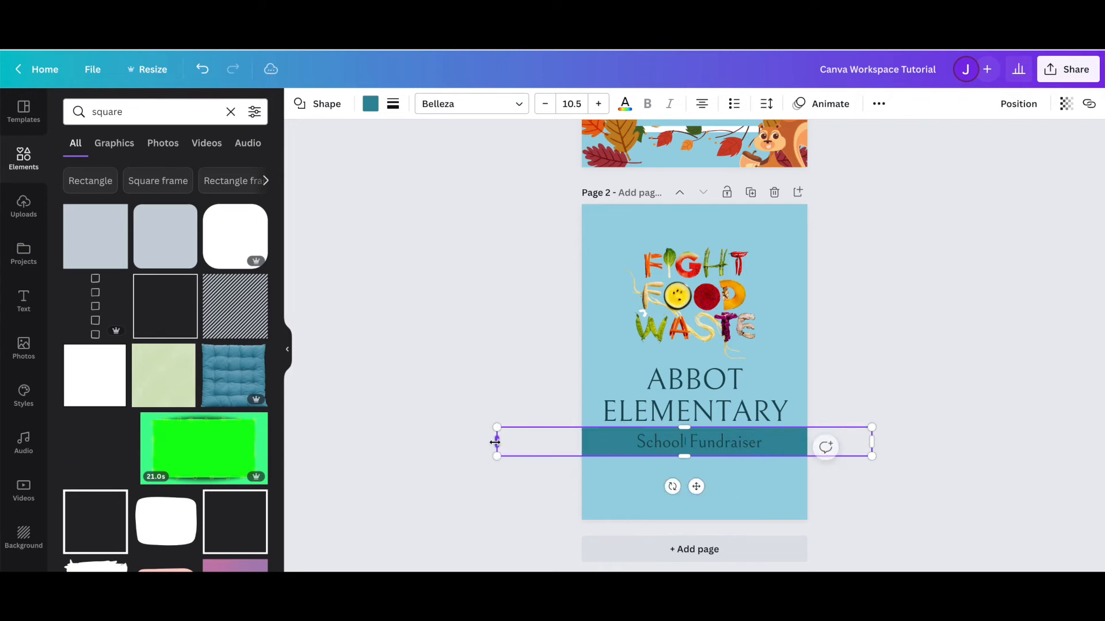
left_click(1019, 103)
left_click(986, 464)
Recolor the "School Fundraiser" text to the light blue from the document colors.
left_click(774, 459)
left_click(773, 456)
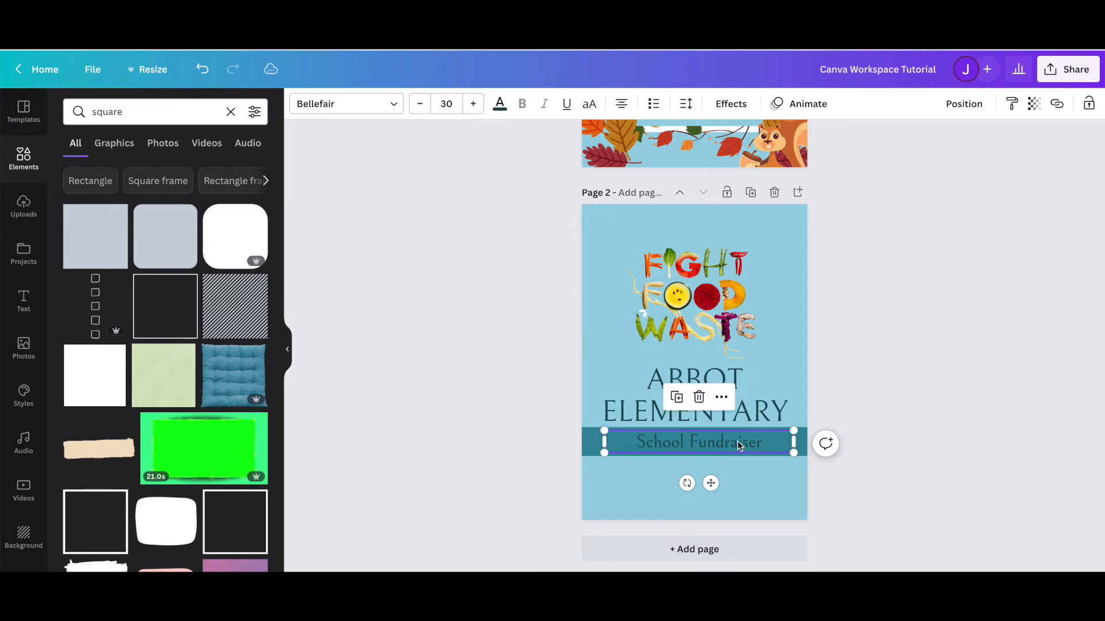
left_click(773, 456)
left_click(500, 104)
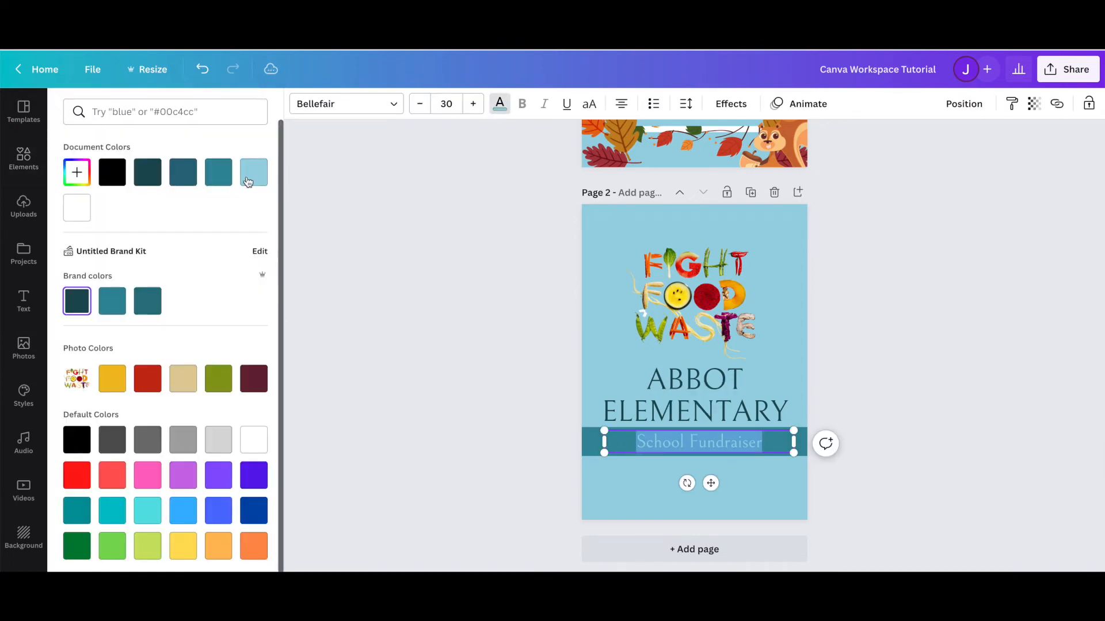
left_click(426, 304)
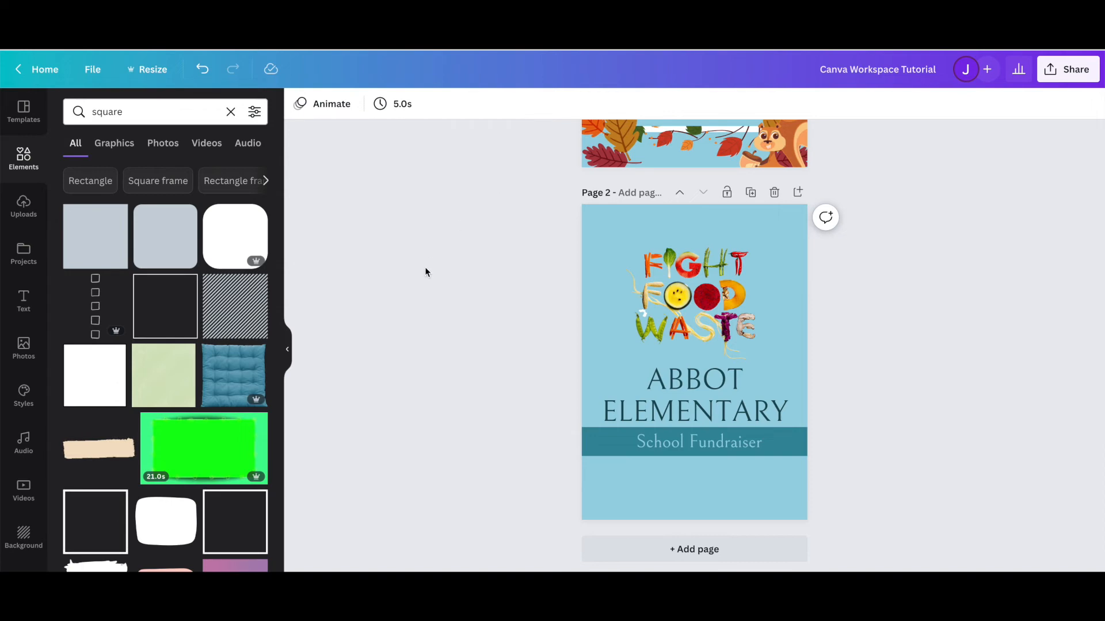
Delete page 2 with the school fundraiser flyer.
left_click(775, 193)
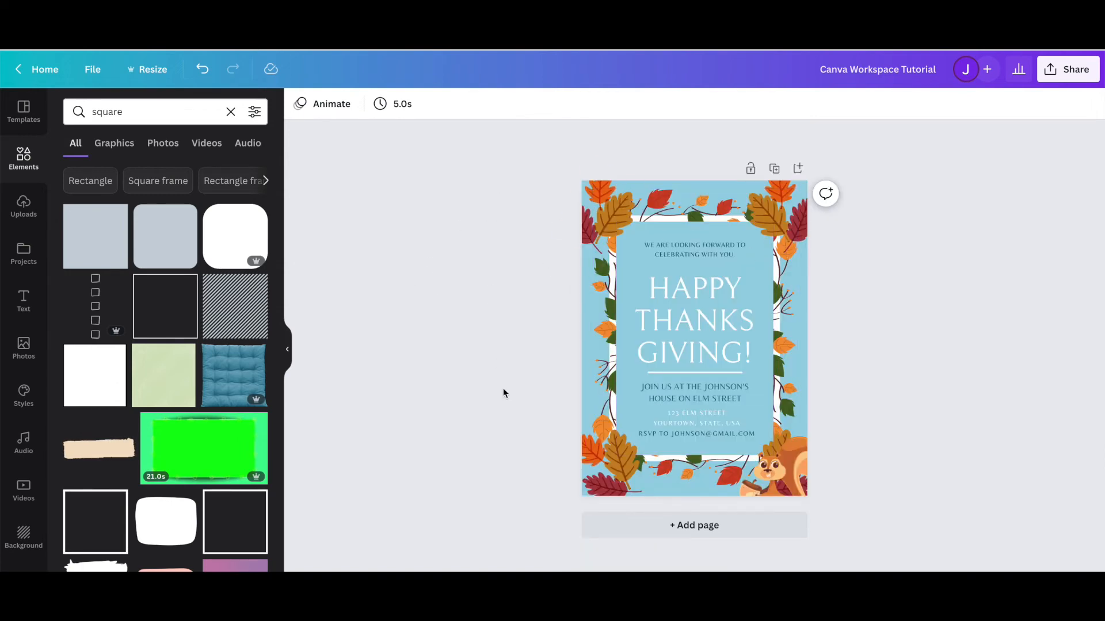
Look through the available styles, including the color palettes, font sets and combinations.
left_click(23, 403)
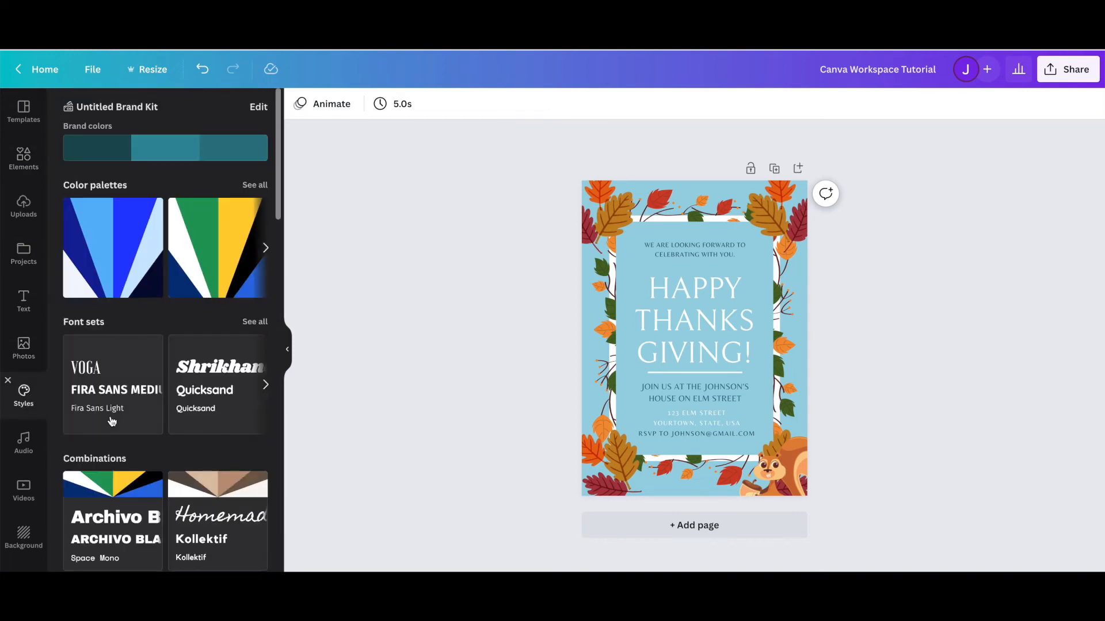
scroll(109, 420, "down", 10)
scroll(111, 420, "down", 5)
scroll(110, 417, "up", 15)
scroll(26, 391, "down", 3)
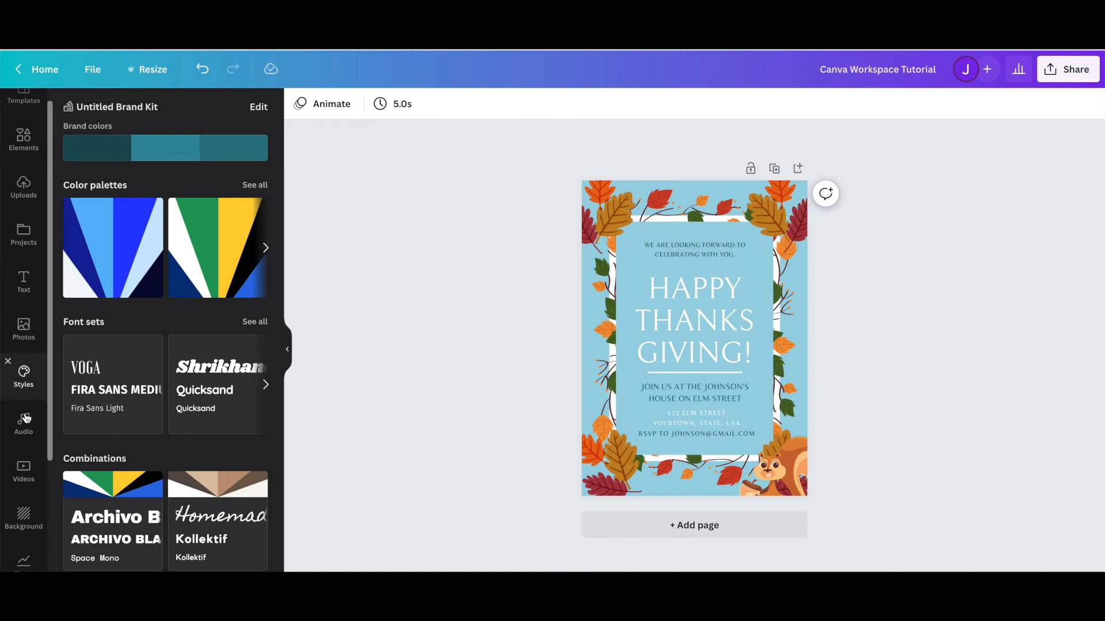
scroll(23, 402, "down", 3)
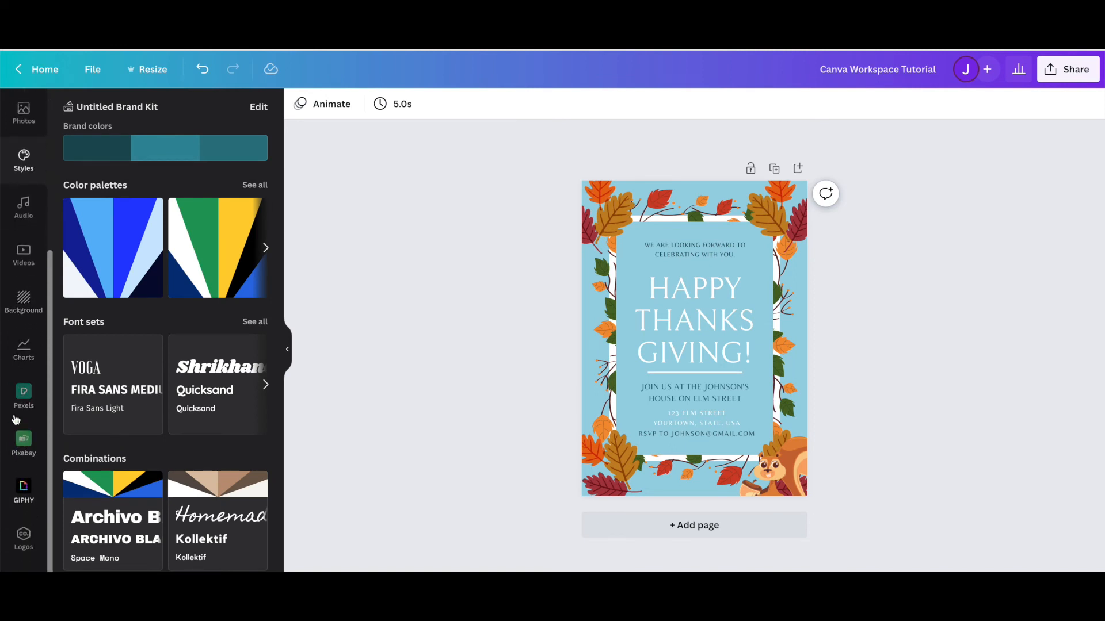
Browse the additional Canva apps and examine the QR Code generator with its customization options.
left_click(24, 568)
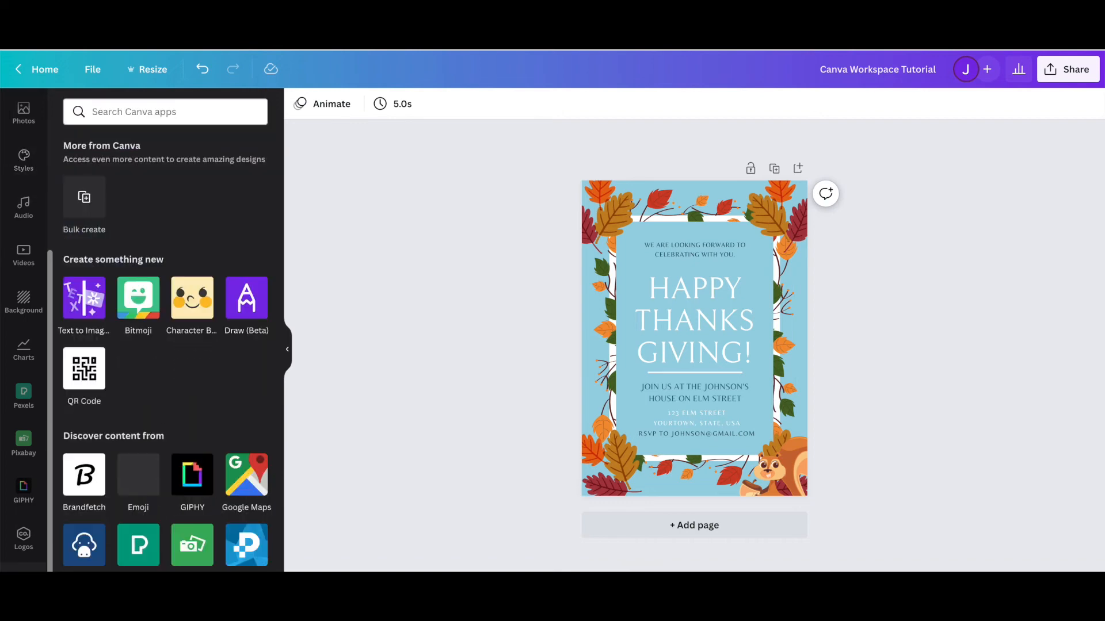
scroll(175, 512, "down", 13)
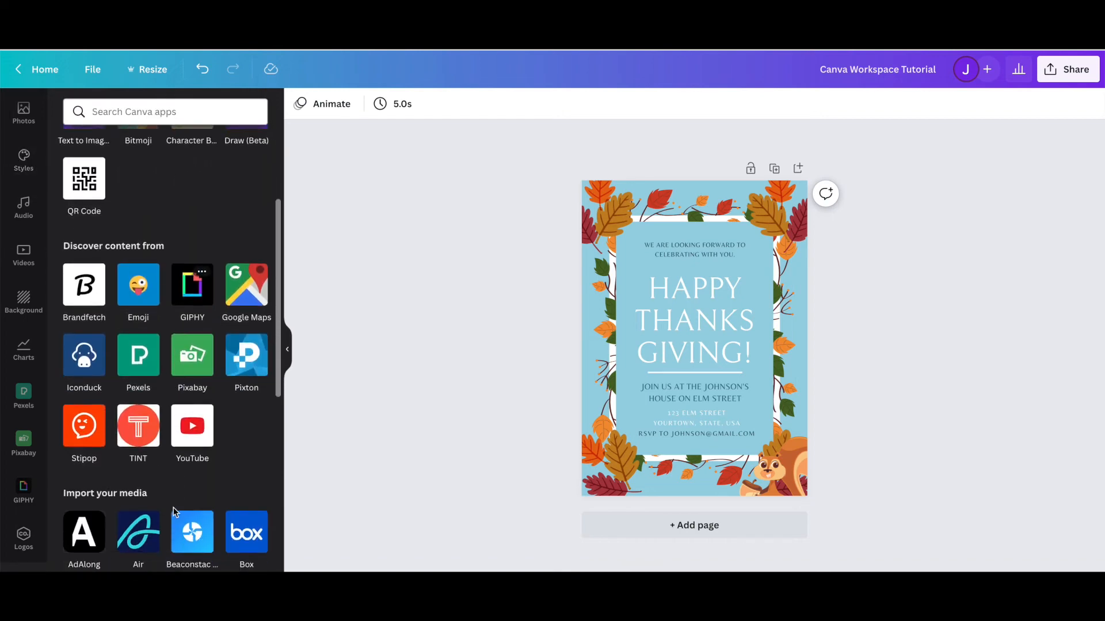
scroll(175, 512, "up", 13)
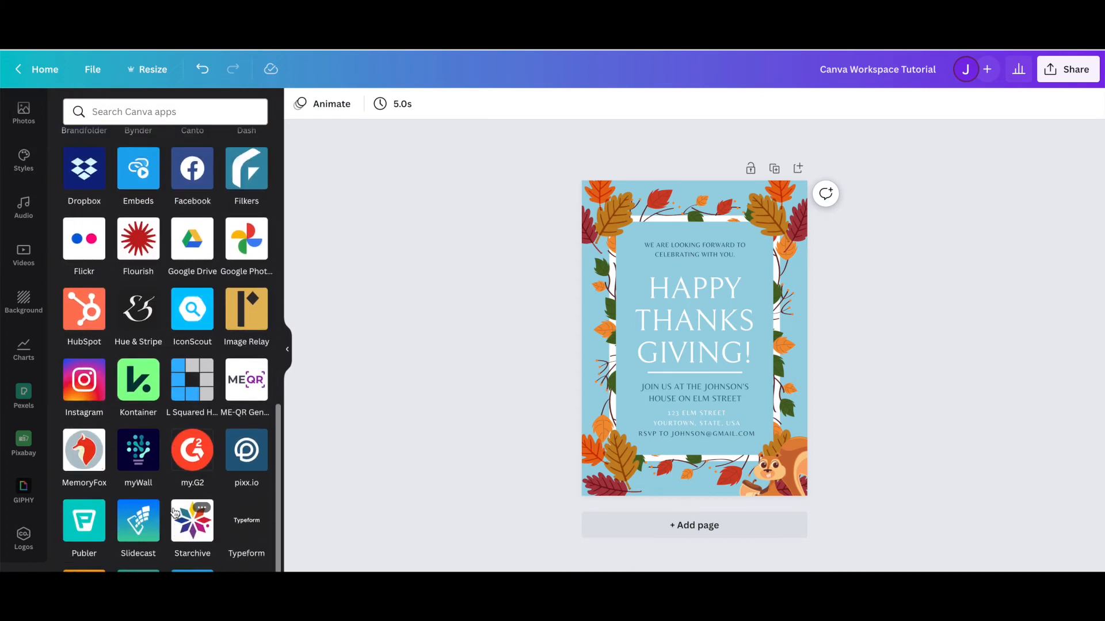
left_click(88, 372)
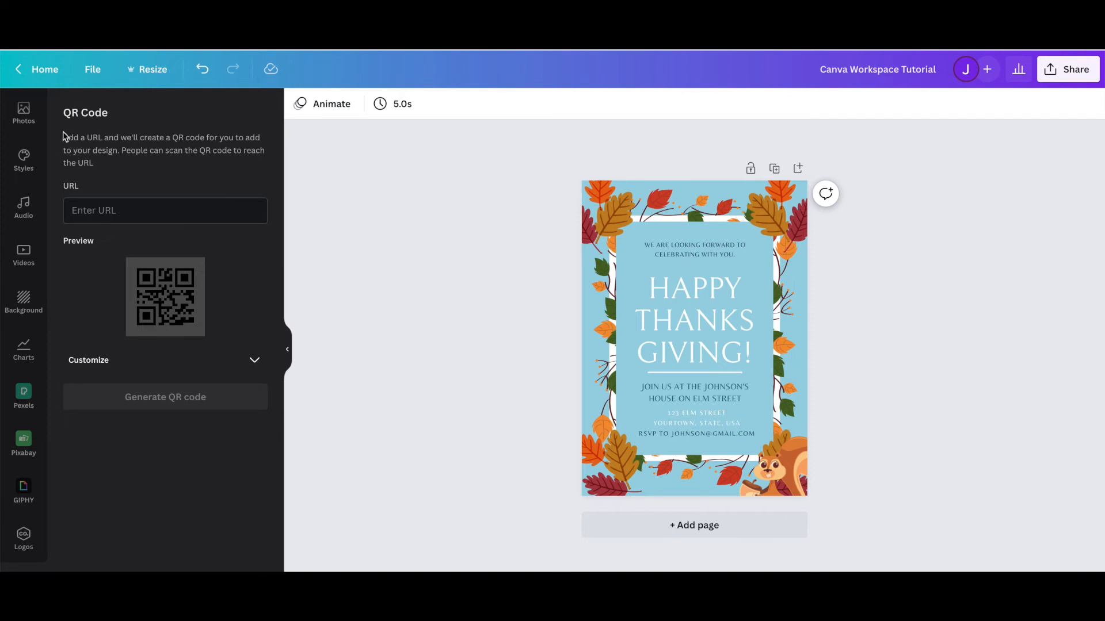
left_click(256, 360)
left_click(258, 361)
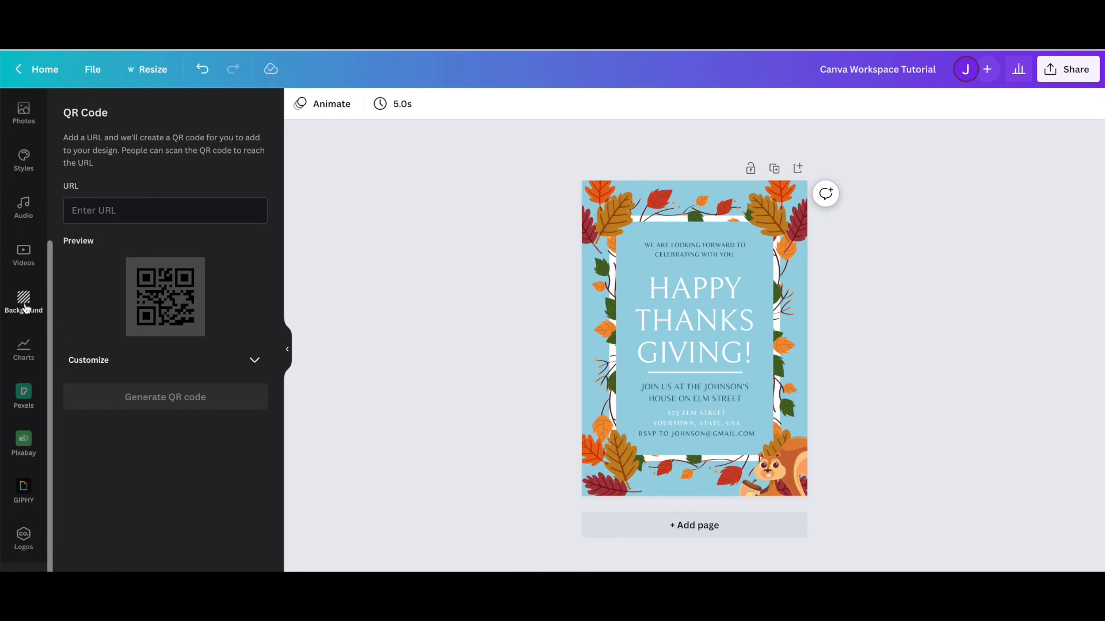
Look through the audio, video and template libraries, and collapse the side panel to leave more room for the design.
left_click(24, 219)
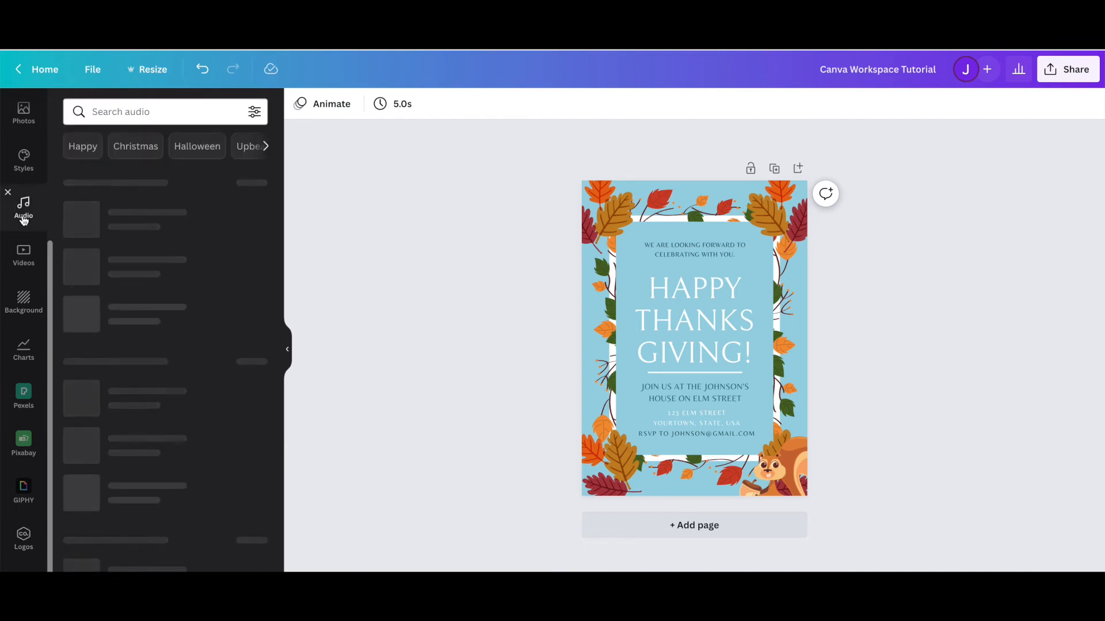
scroll(24, 236, "up", 3)
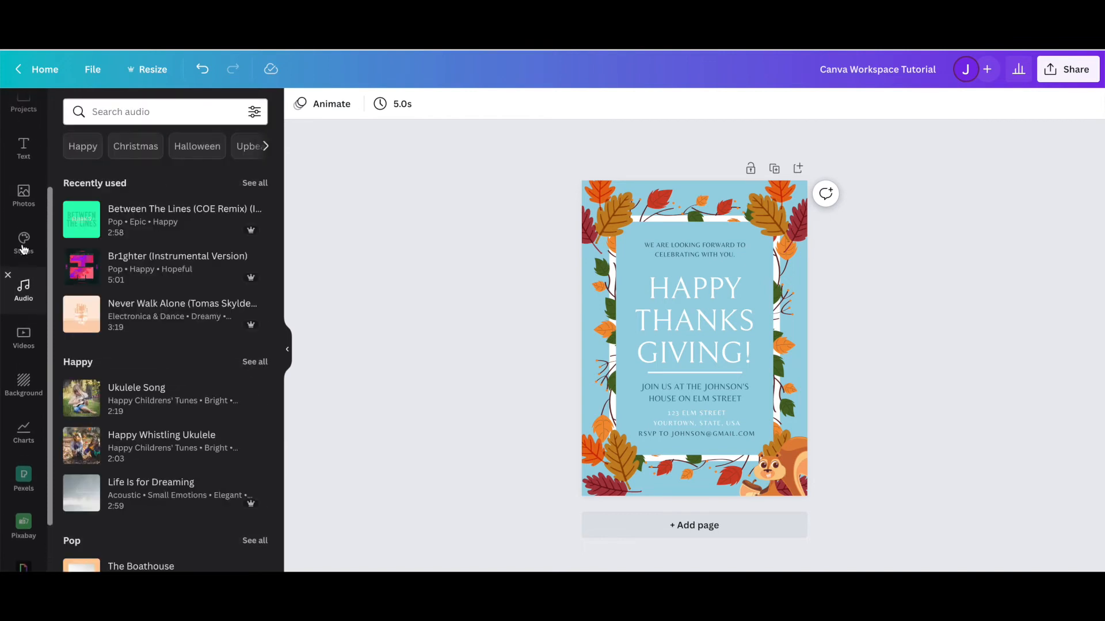
left_click(23, 359)
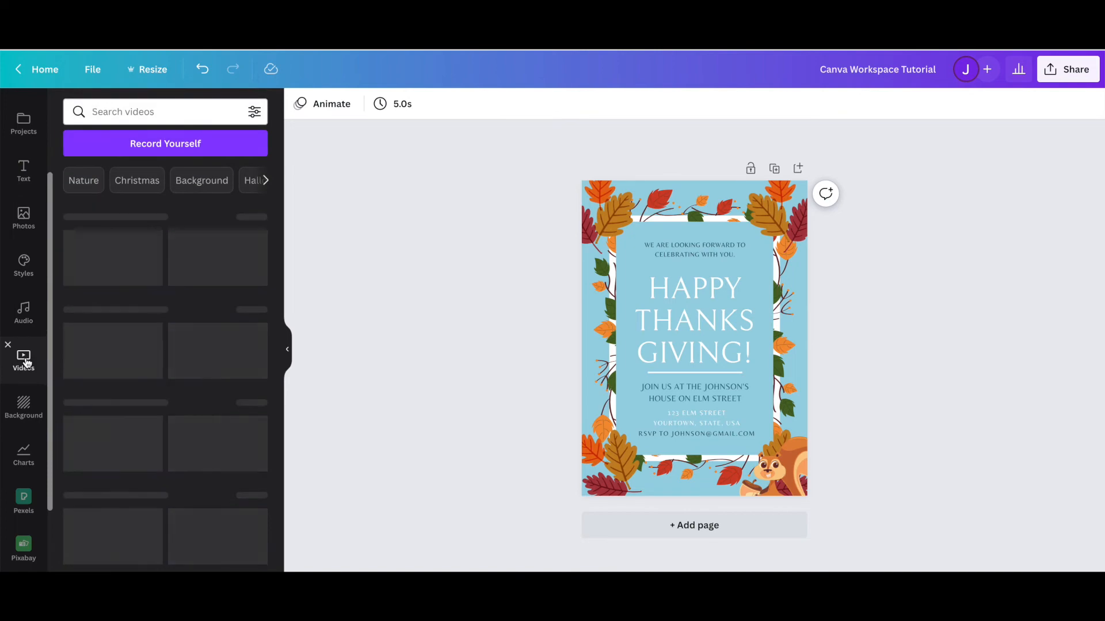
scroll(175, 394, "down", 2)
scroll(175, 394, "down", 15)
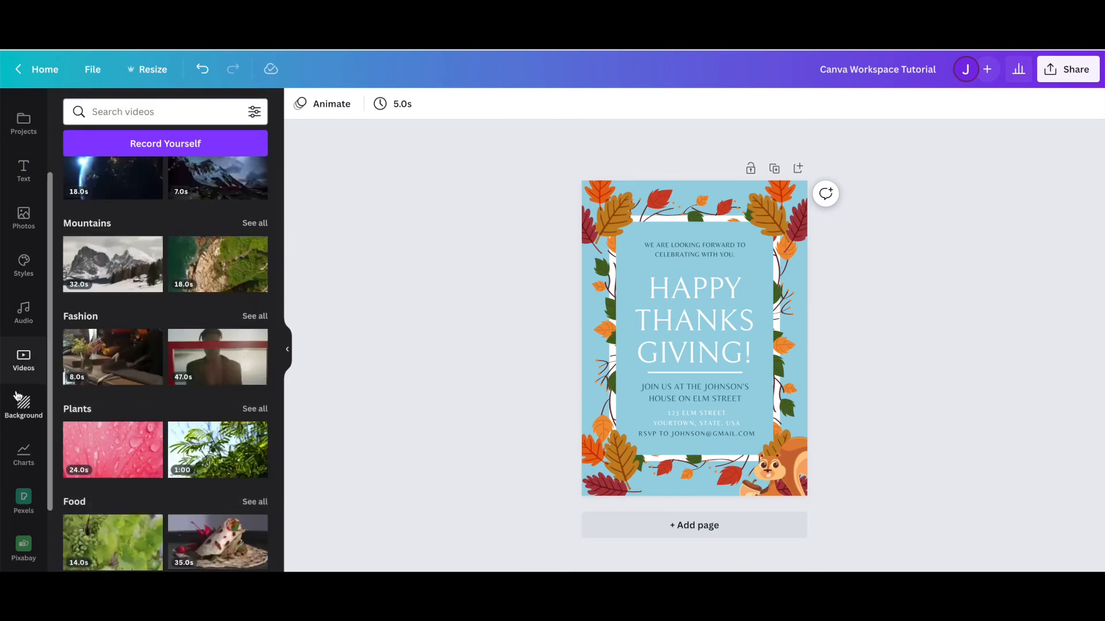
scroll(24, 345, "up", 3)
left_click(25, 115)
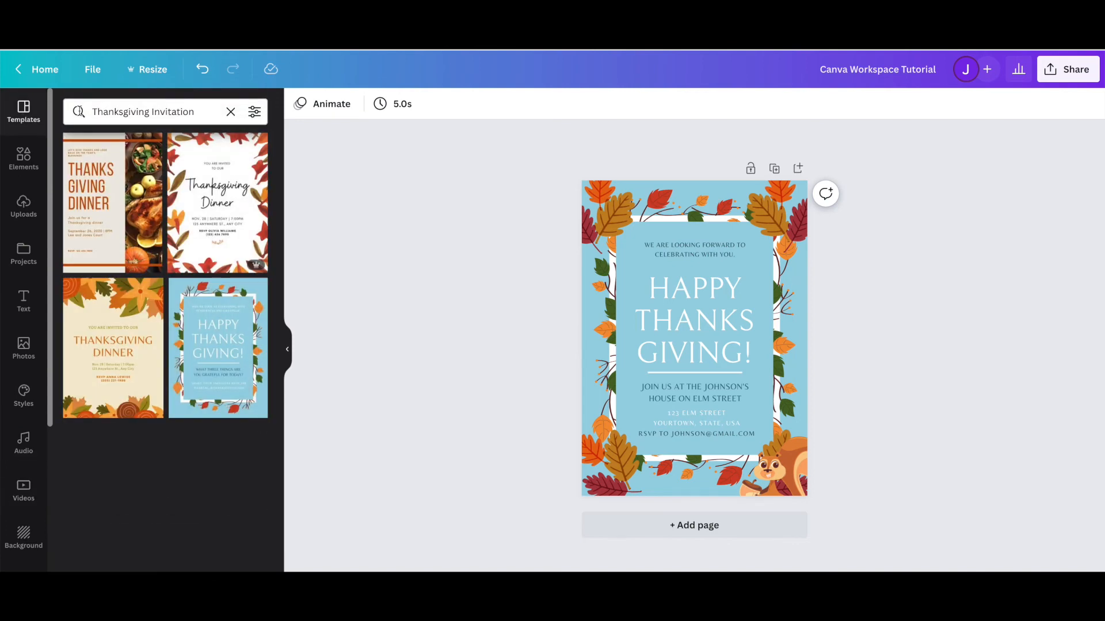
left_click(289, 350)
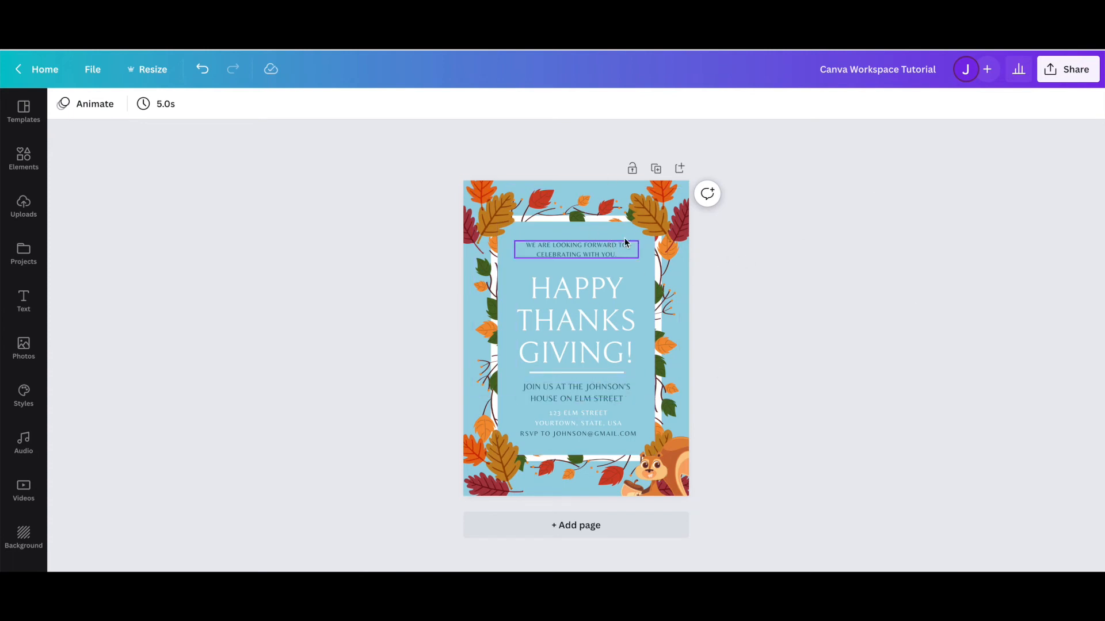
Examine the invitation's download settings, keeping PNG as the file type and trying to enlarge the export size.
left_click(1058, 83)
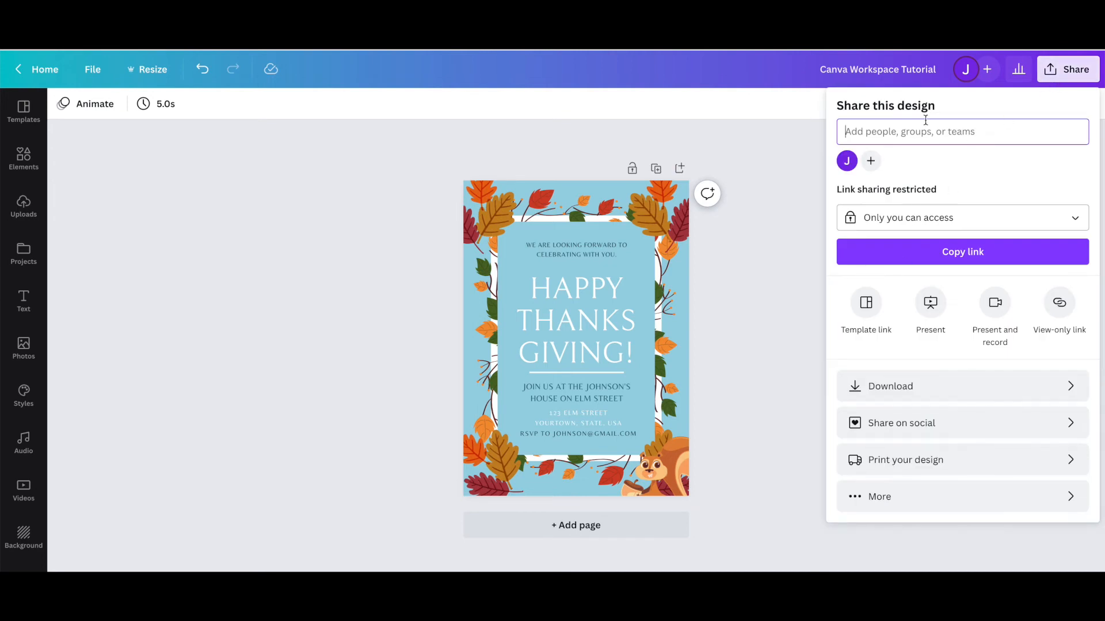
left_click(907, 386)
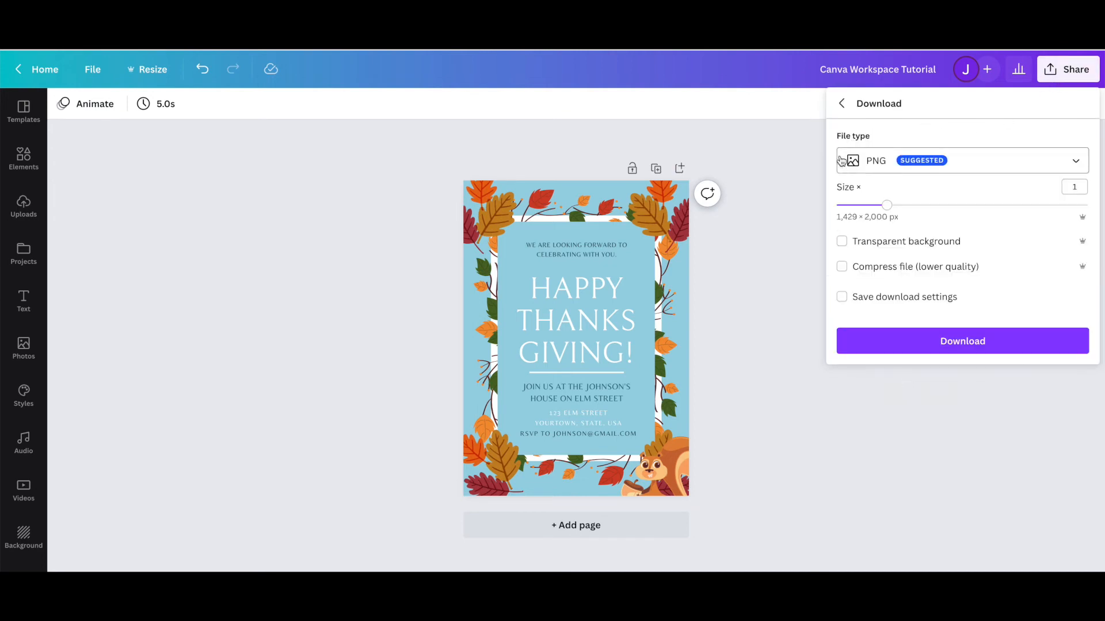
left_click(882, 167)
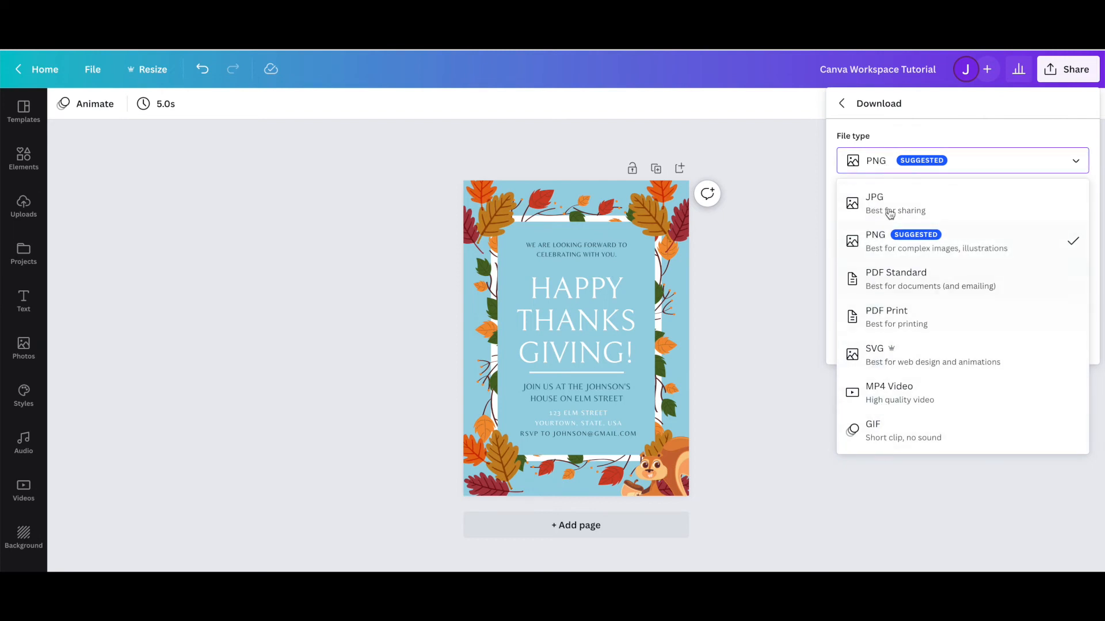
left_click(888, 248)
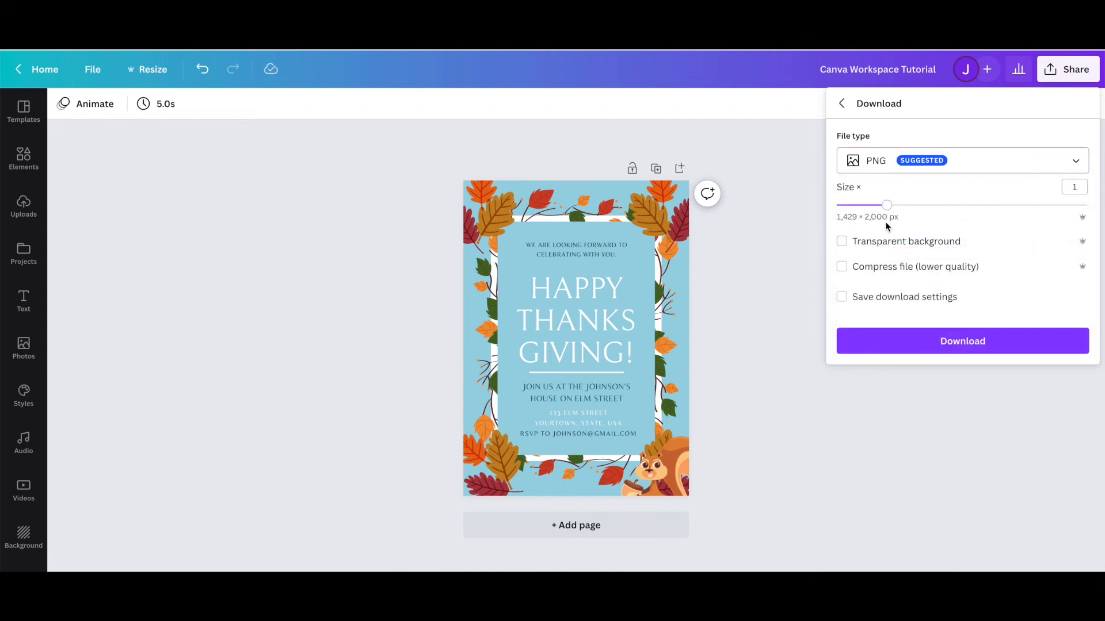
mouse_move(890, 209)
left_mouse_down()
mouse_move(1036, 206)
mouse_move(905, 212)
left_mouse_up()
left_click(958, 342)
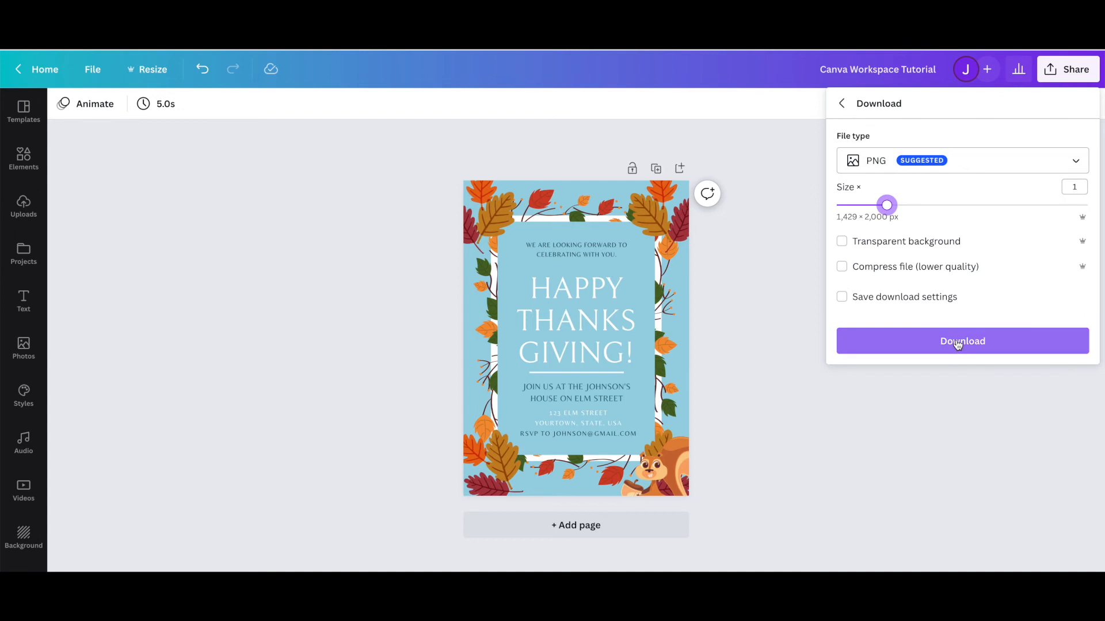
left_click(842, 104)
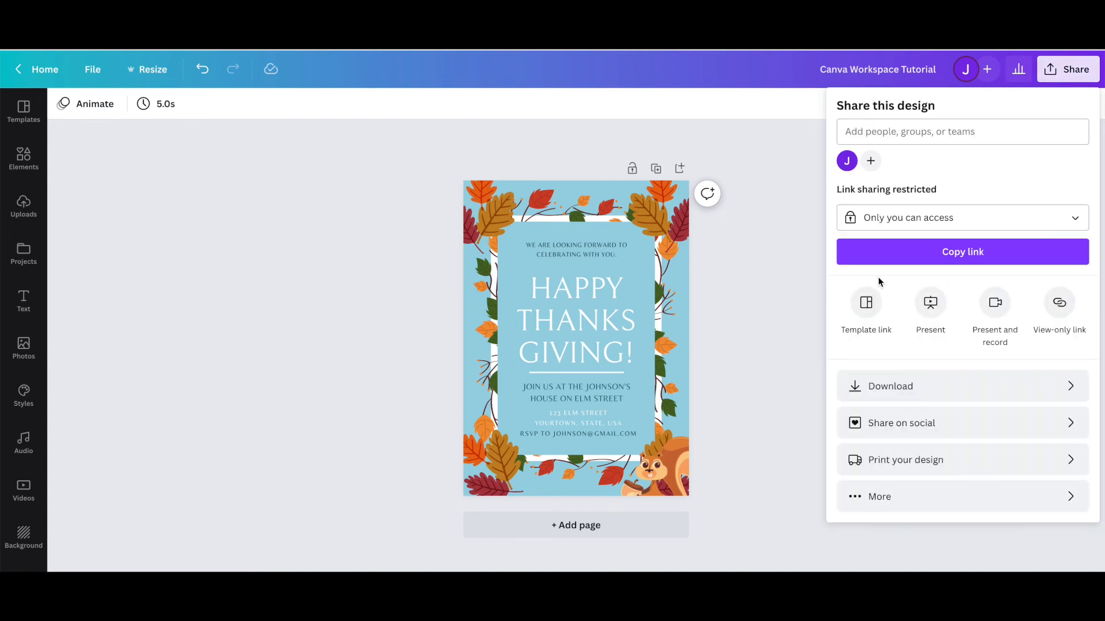
Examine the full list of sharing and publishing options, including social, save and messaging destinations.
left_click(881, 497)
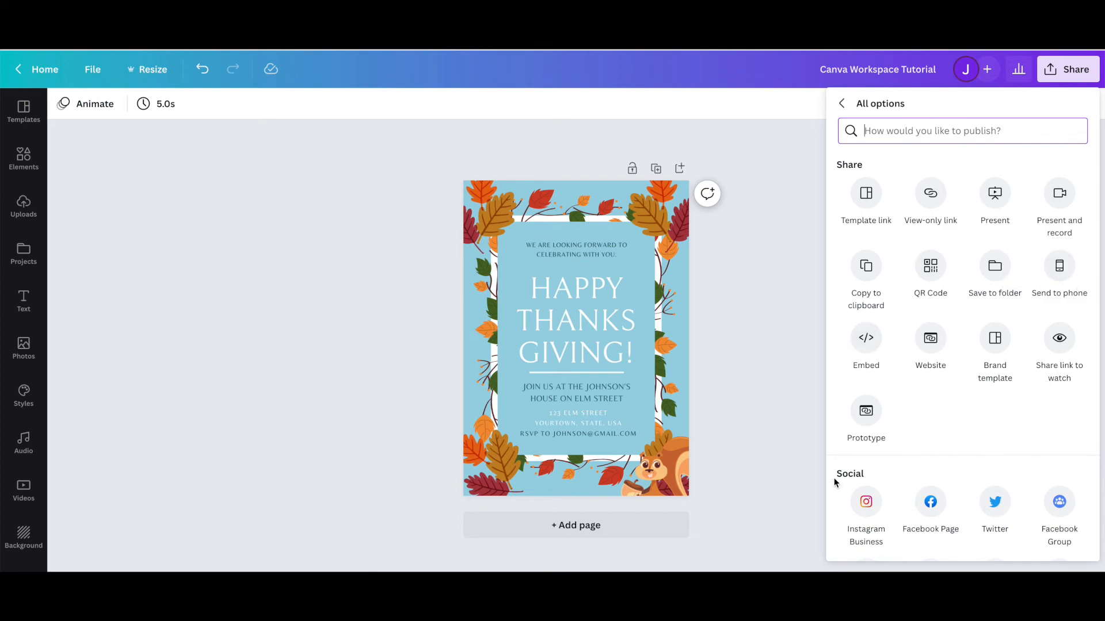
scroll(921, 482, "down", 6)
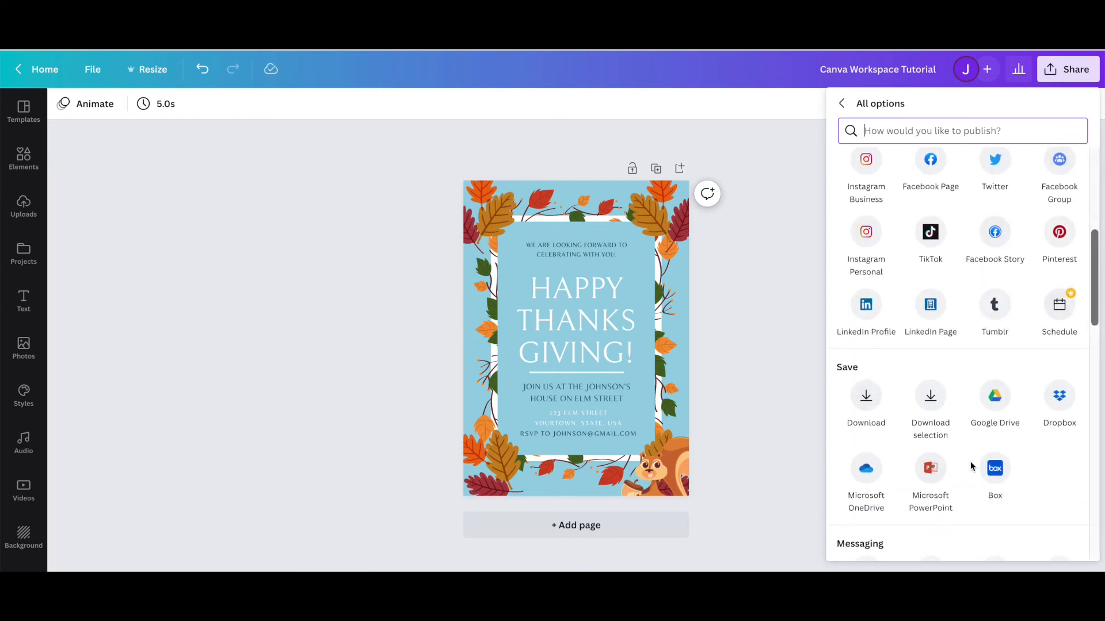
scroll(976, 561, "down", 7)
scroll(975, 565, "down", 4)
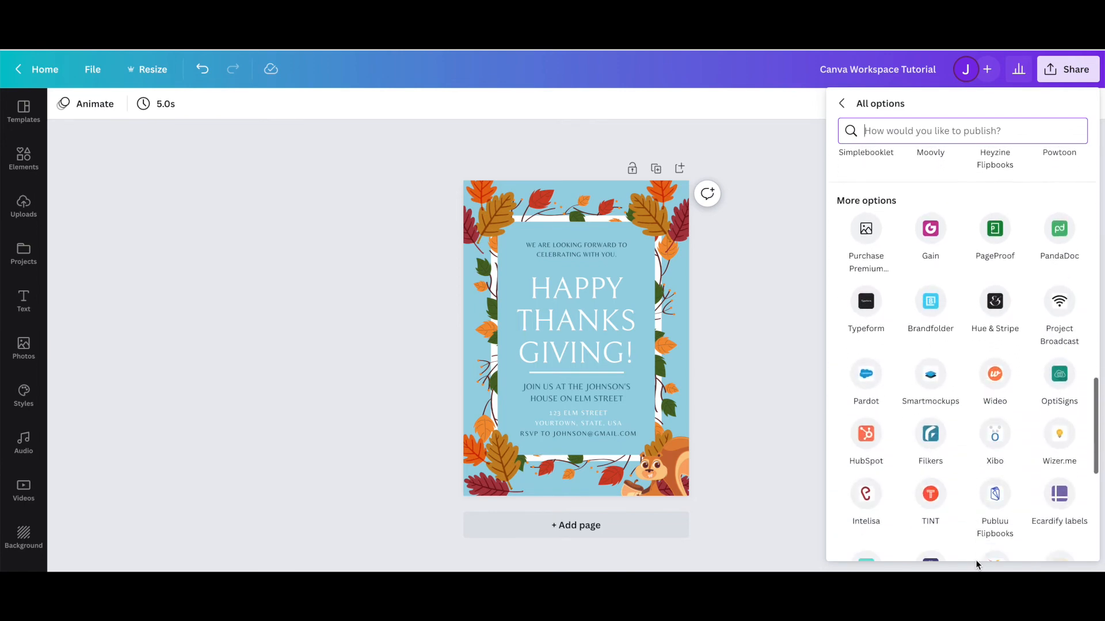
scroll(976, 565, "up", 8)
scroll(976, 565, "up", 10)
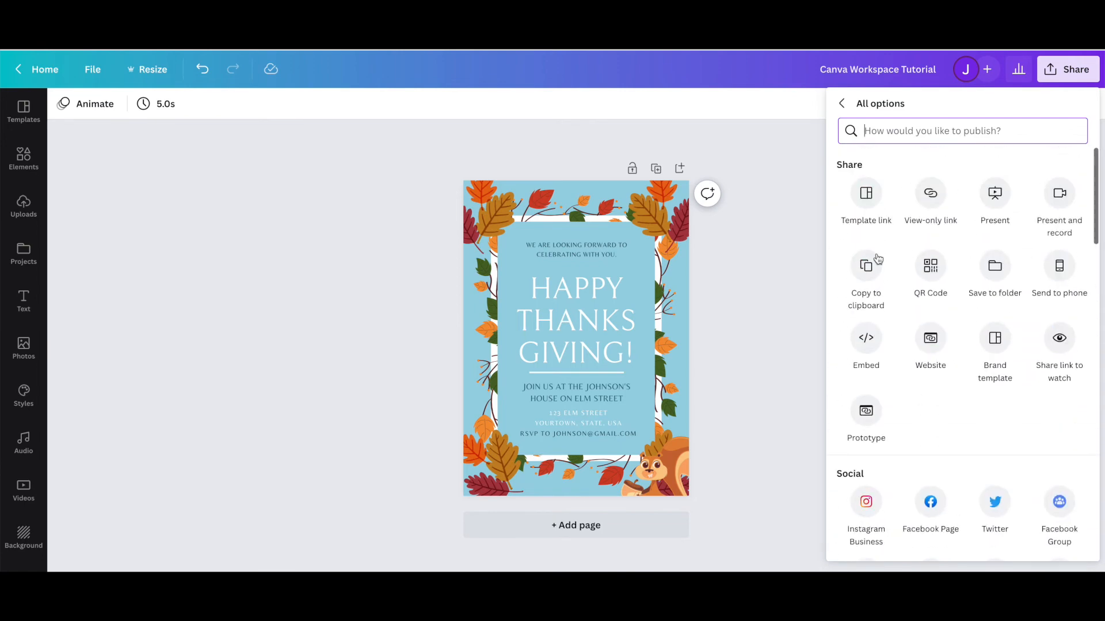
left_click(843, 103)
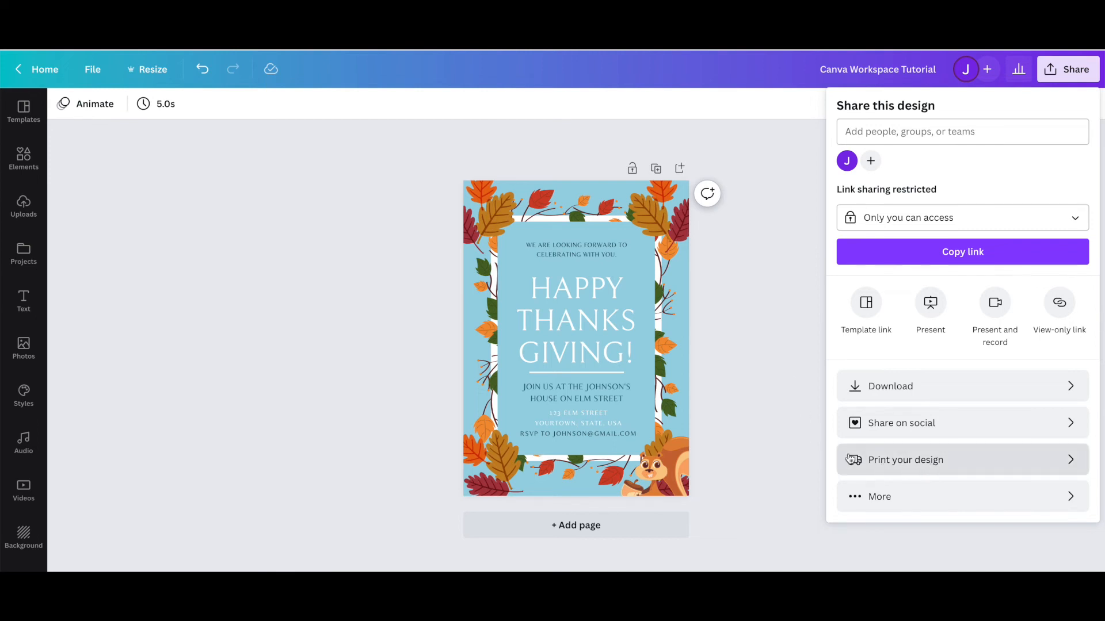
Search the print products for "card" and view the Postcards (Portrait) offer.
left_click(884, 460)
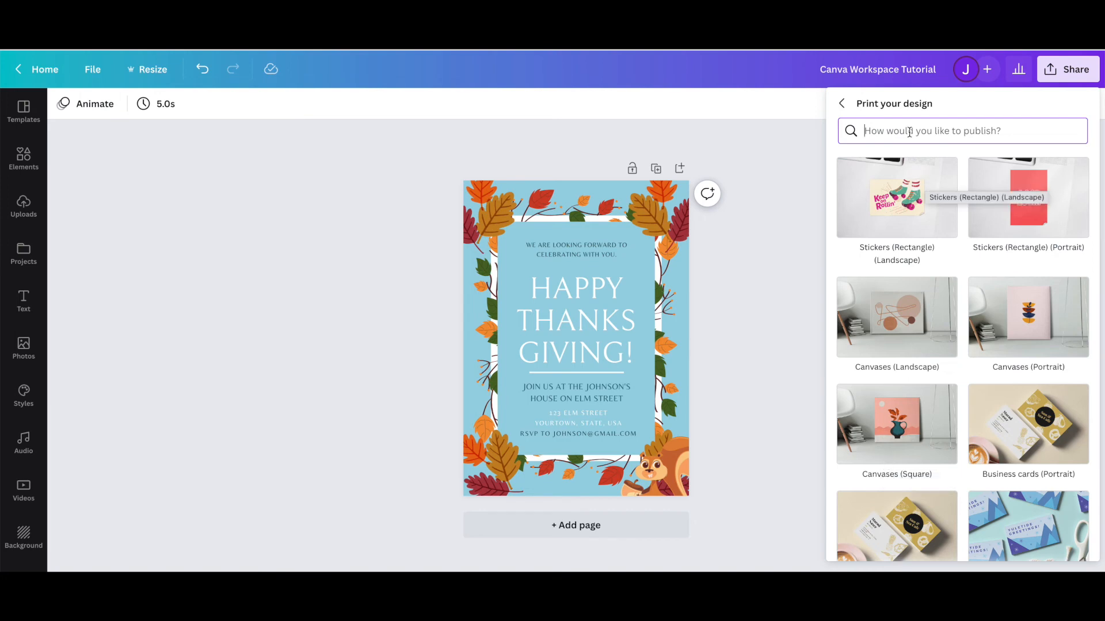
type("card")
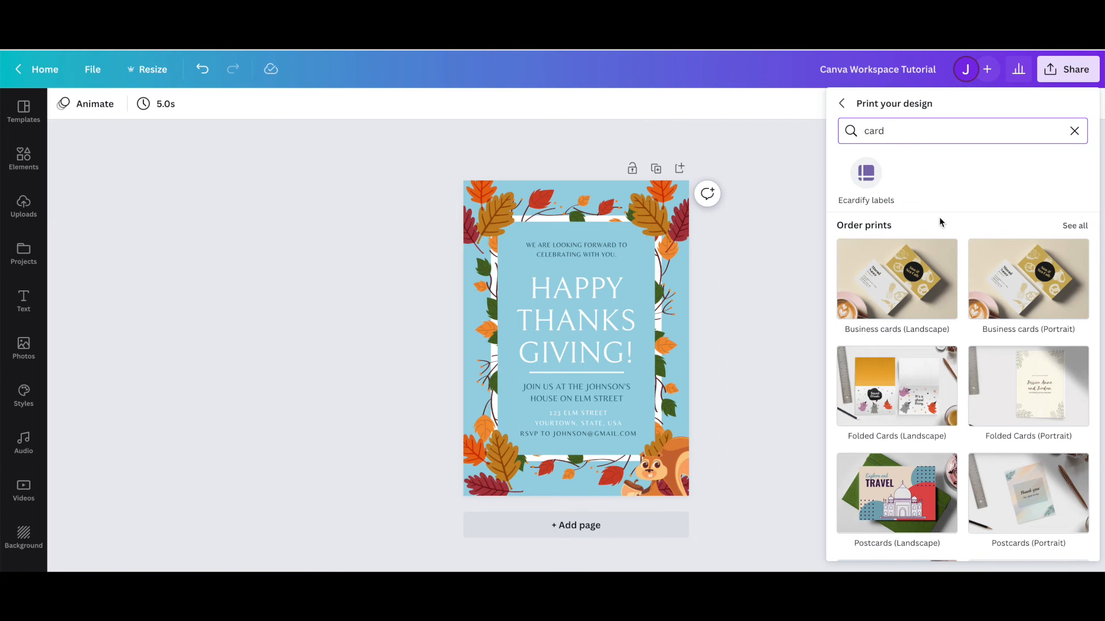
scroll(939, 219, "down", 3)
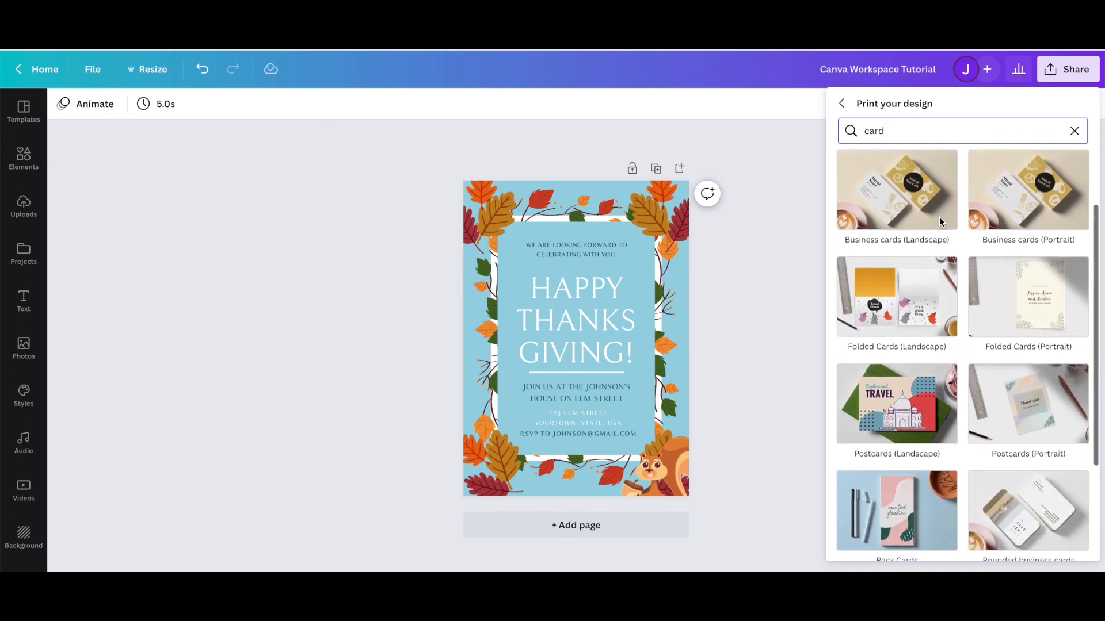
left_click(1009, 392)
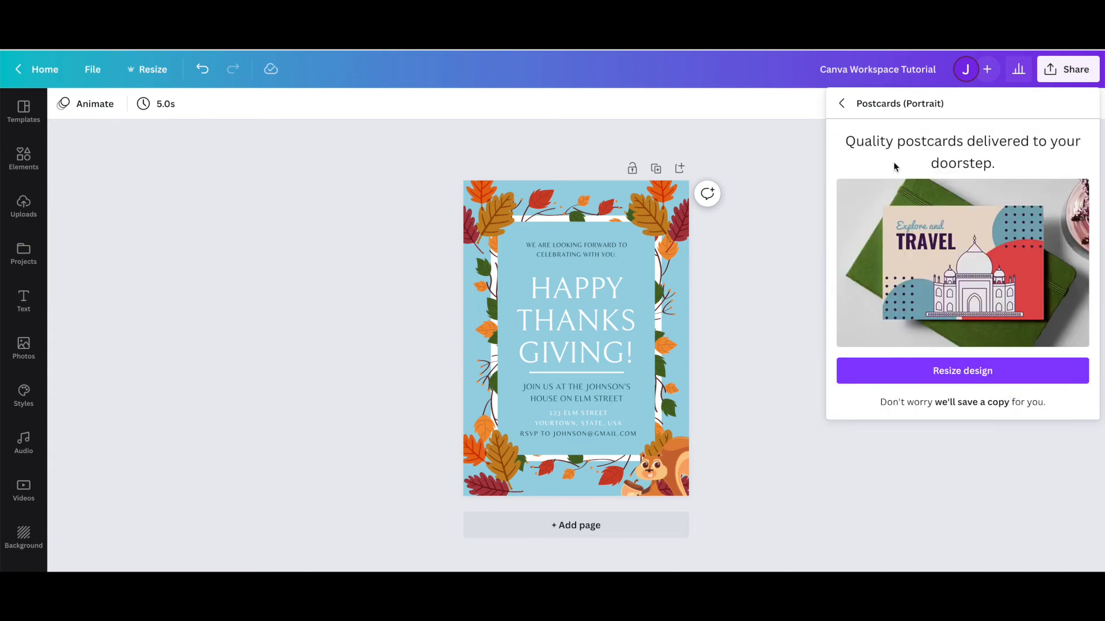
left_click(838, 103)
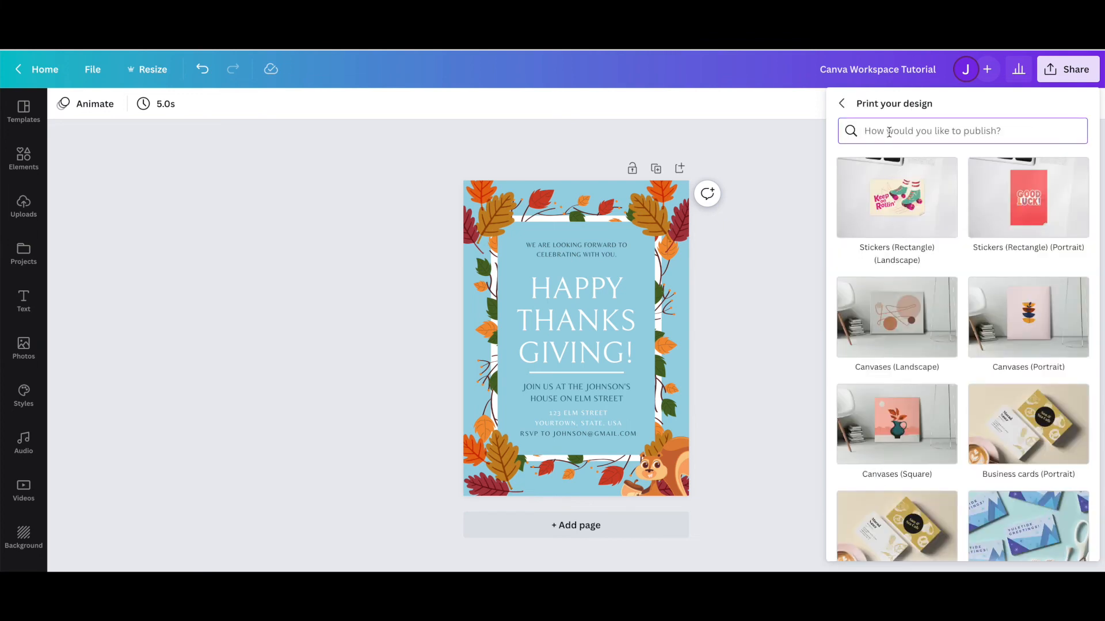
Search the print products for "card", try resizing the invitation for Folded Cards (Portrait), and undo the resize.
type("card")
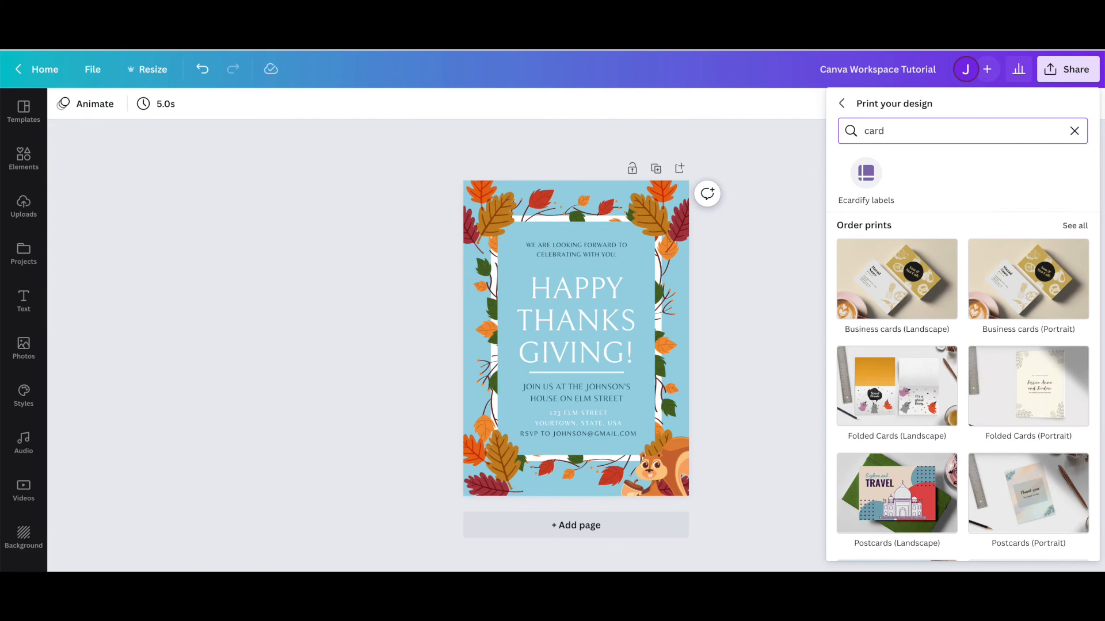
scroll(902, 286, "down", 2)
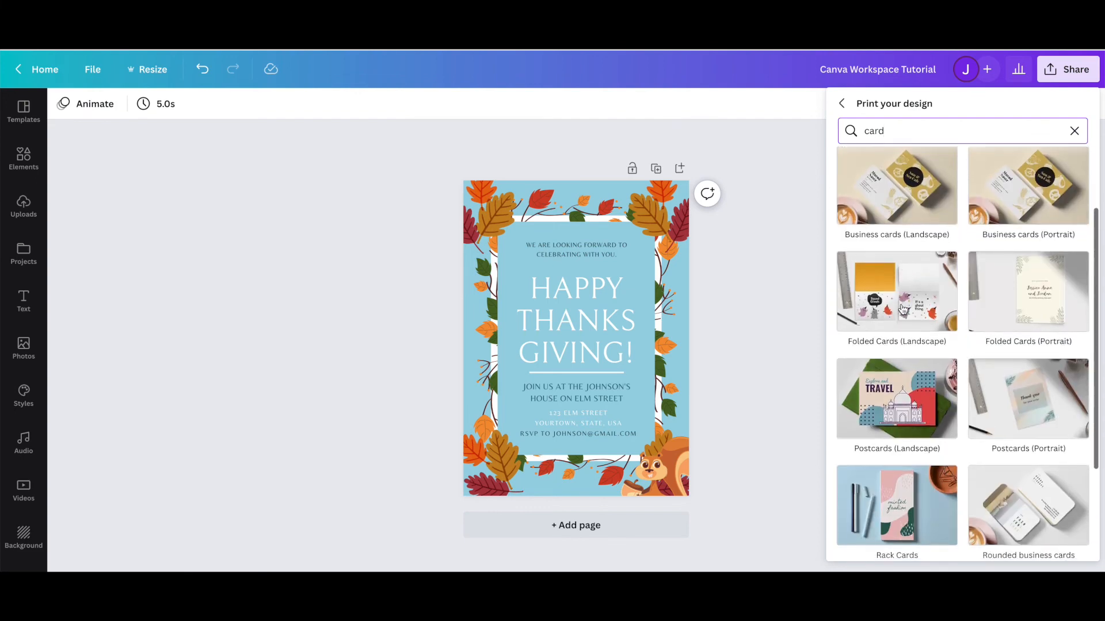
left_click(1007, 290)
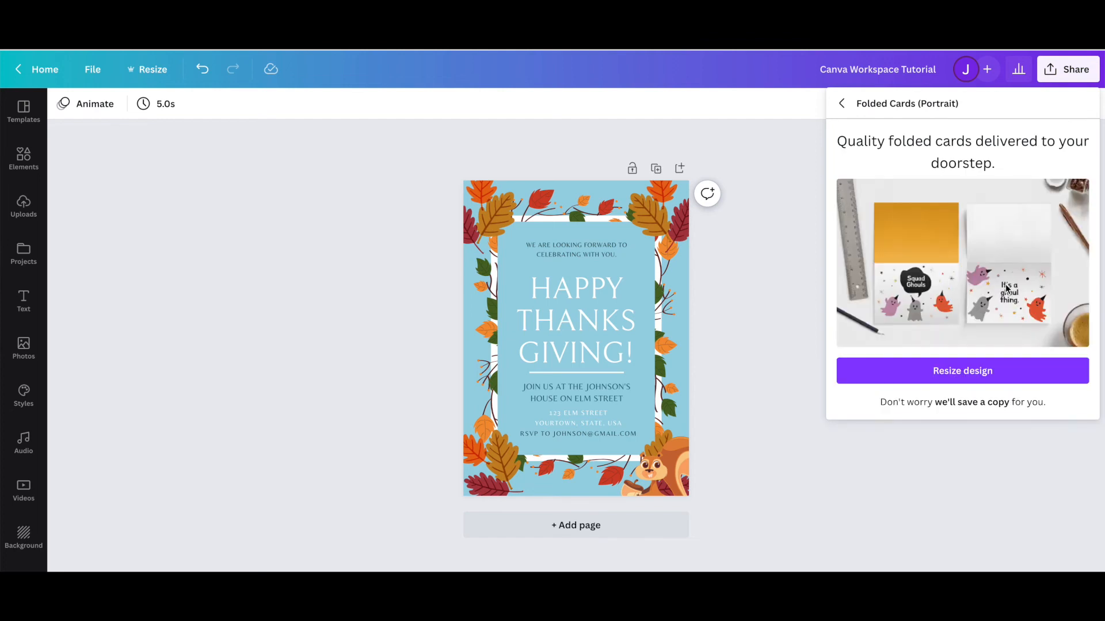
left_click(947, 371)
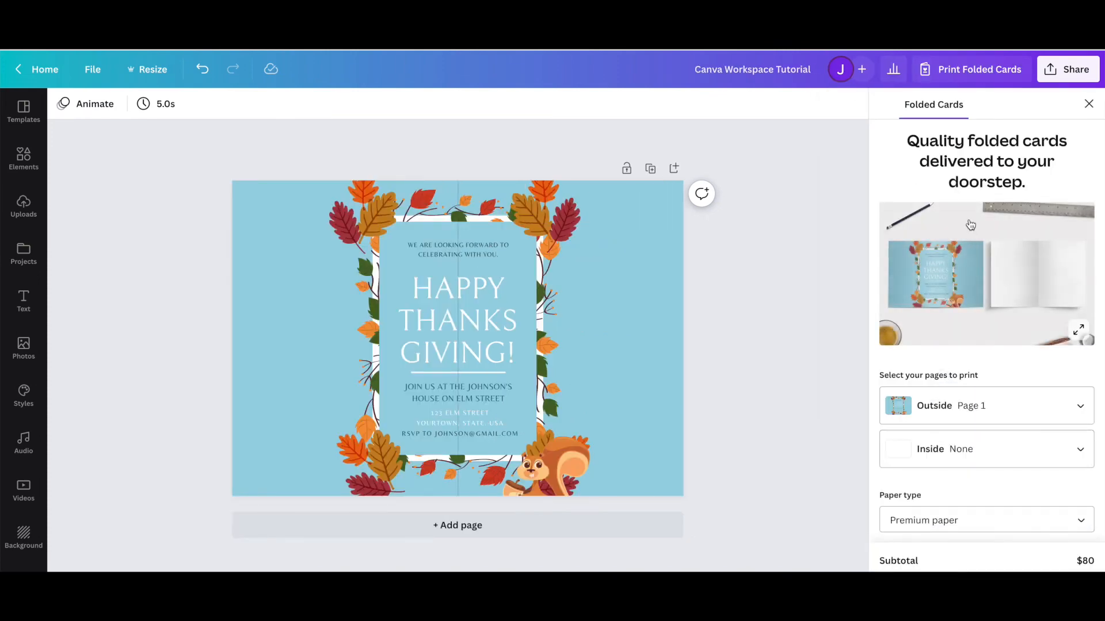
left_click(1088, 105)
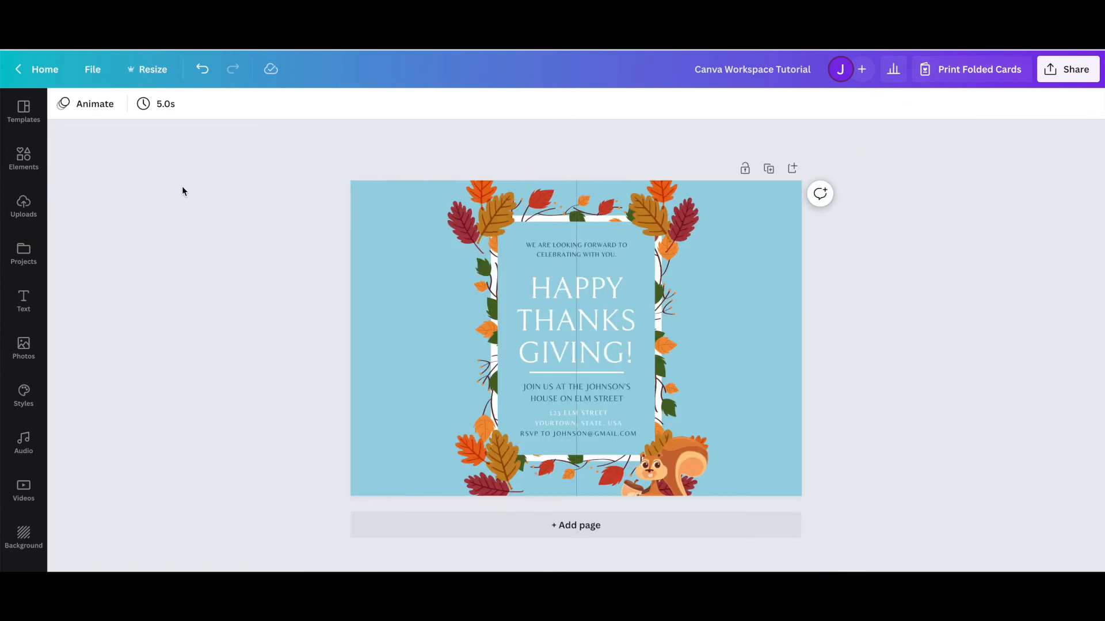
left_click(201, 72)
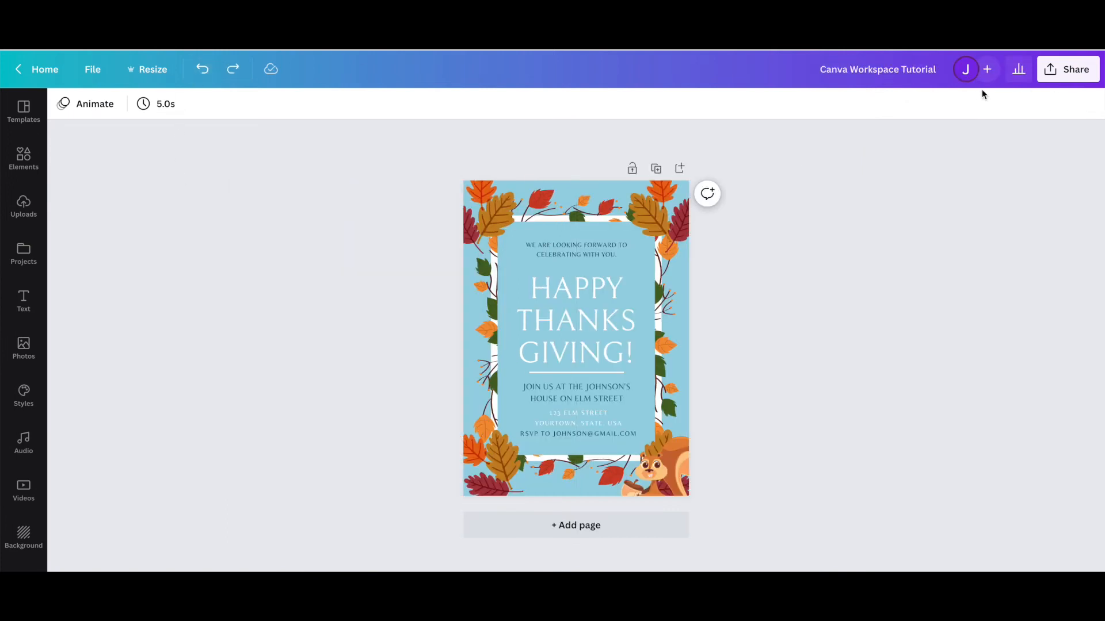
Search the print products for "postc" and resize the invitation for Postcards (Portrait).
left_click(1057, 79)
left_click(863, 459)
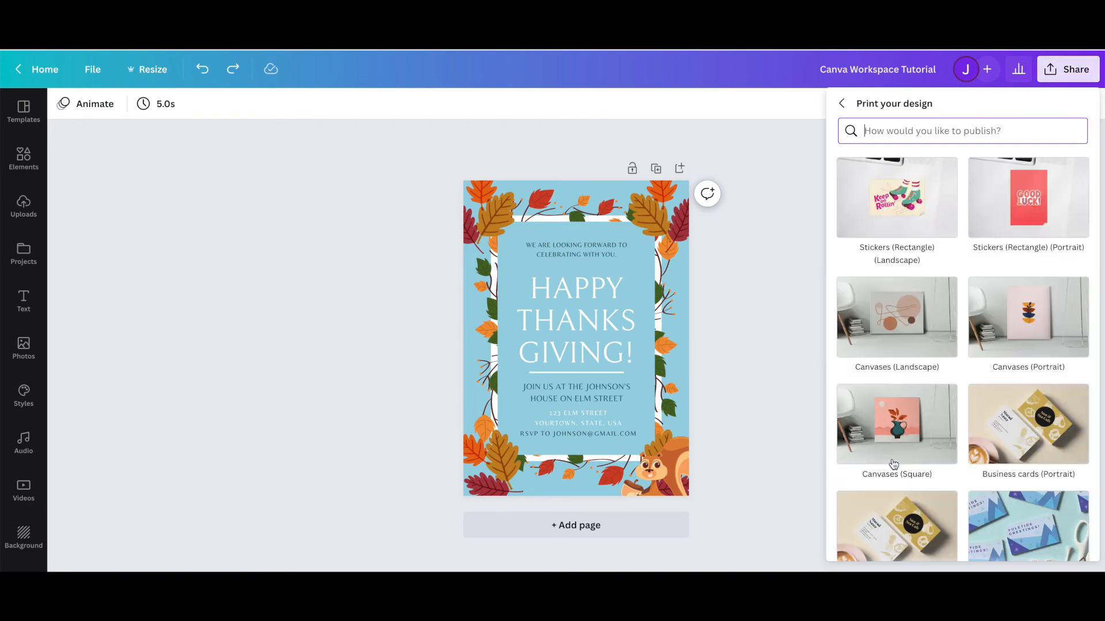
scroll(900, 317, "down", 10)
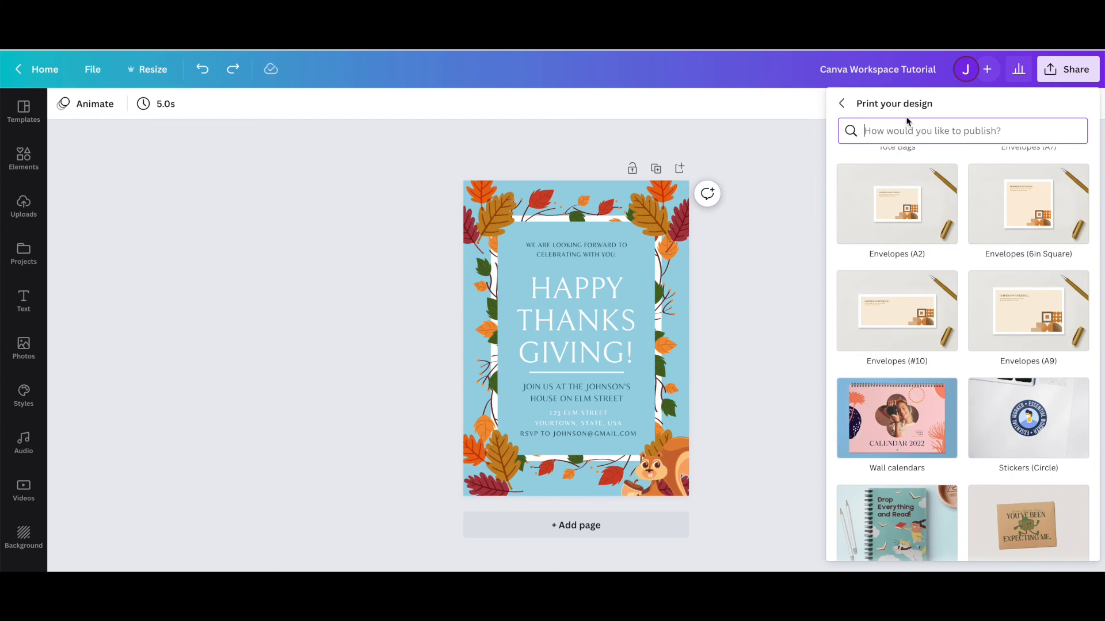
type("postc")
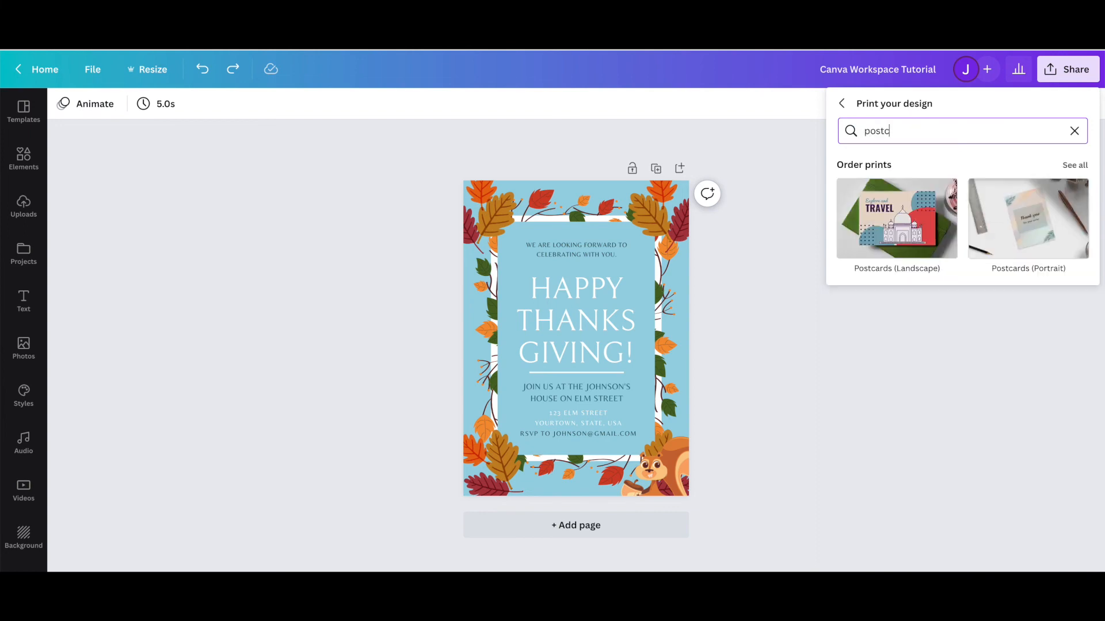
left_click(1016, 219)
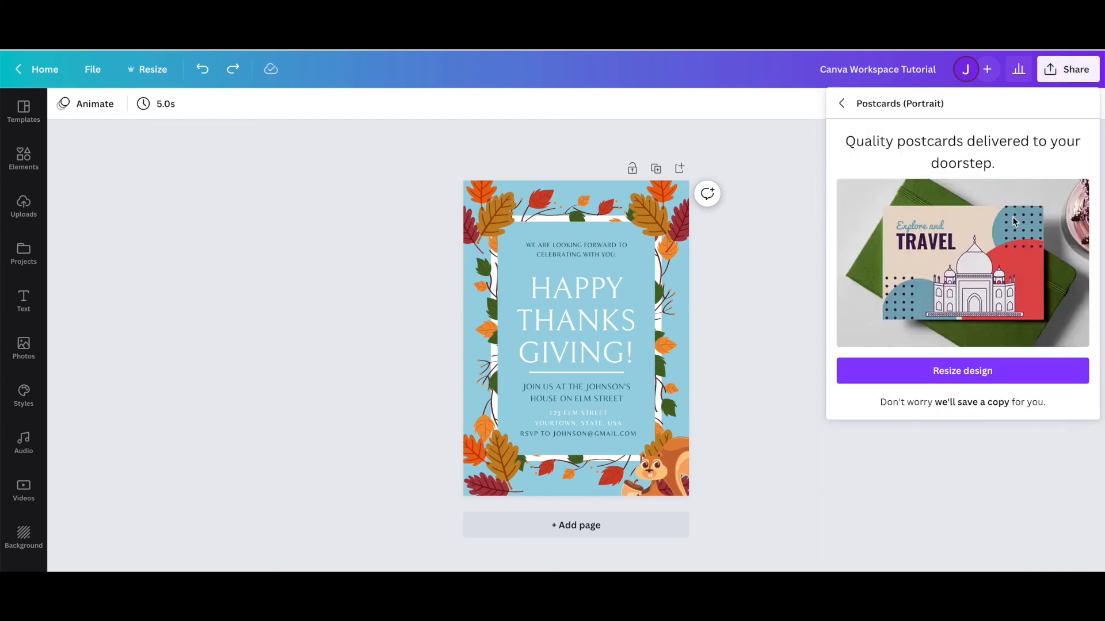
left_click(965, 372)
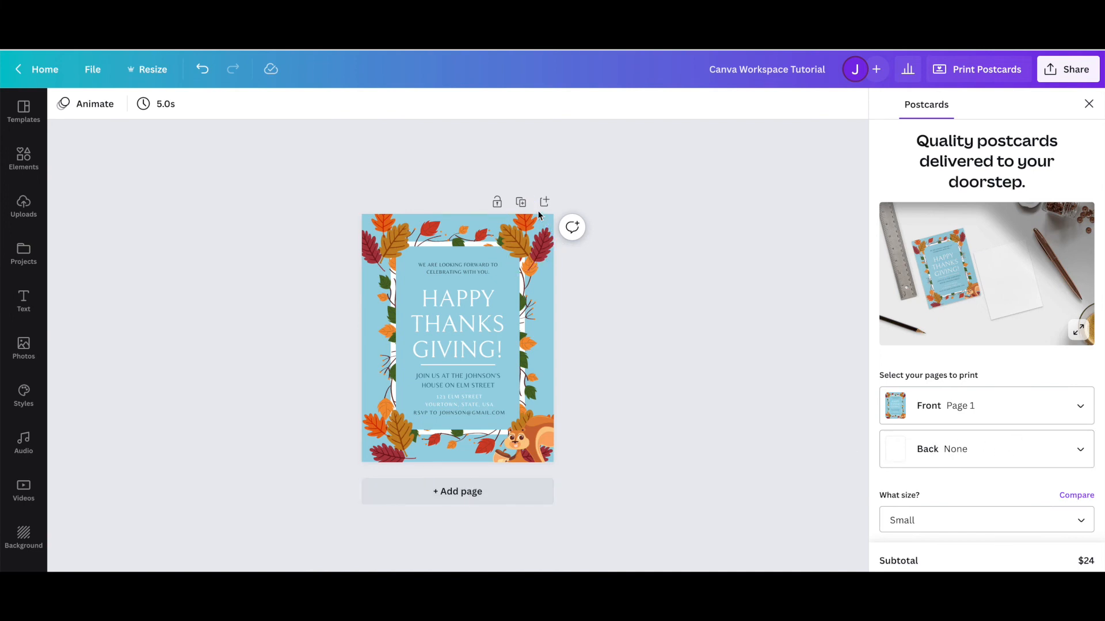
Duplicate the postcard page and delete the introductory line and event details from the copy.
left_click(520, 202)
left_click(474, 328)
key("Delete")
left_click(459, 441)
key("Delete")
left_click(459, 442)
key("Delete")
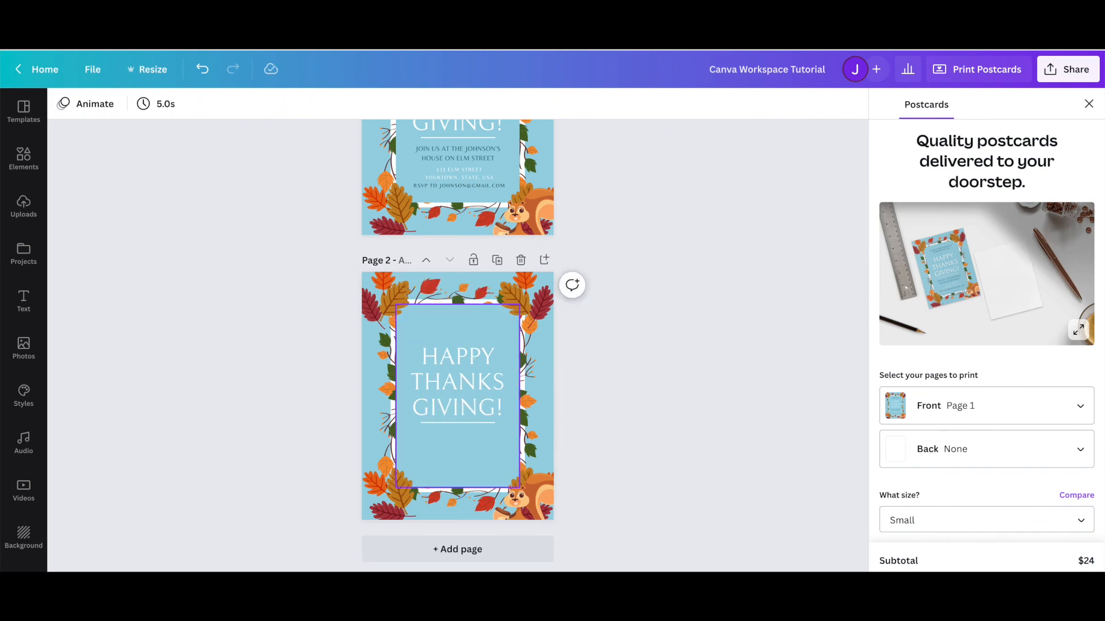
Replace the heading on page 2 with "THANKS!" and reduce its font size so it fits on one line.
left_click(461, 387)
type("THANKS!")
key("ctrl+a")
left_click(210, 103)
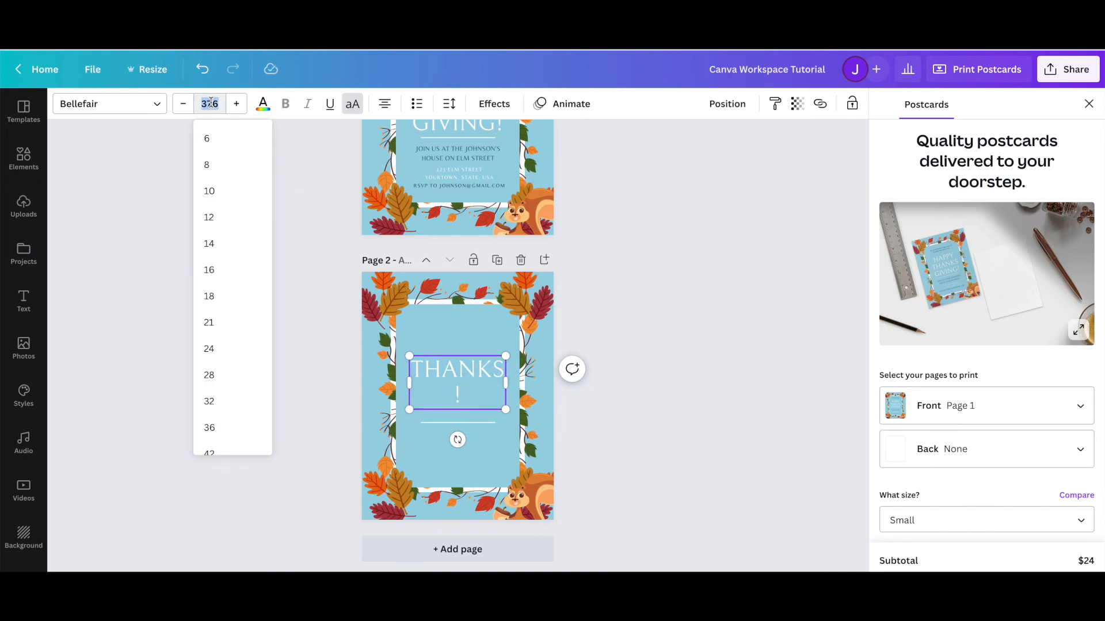
key("Return")
left_click(559, 412)
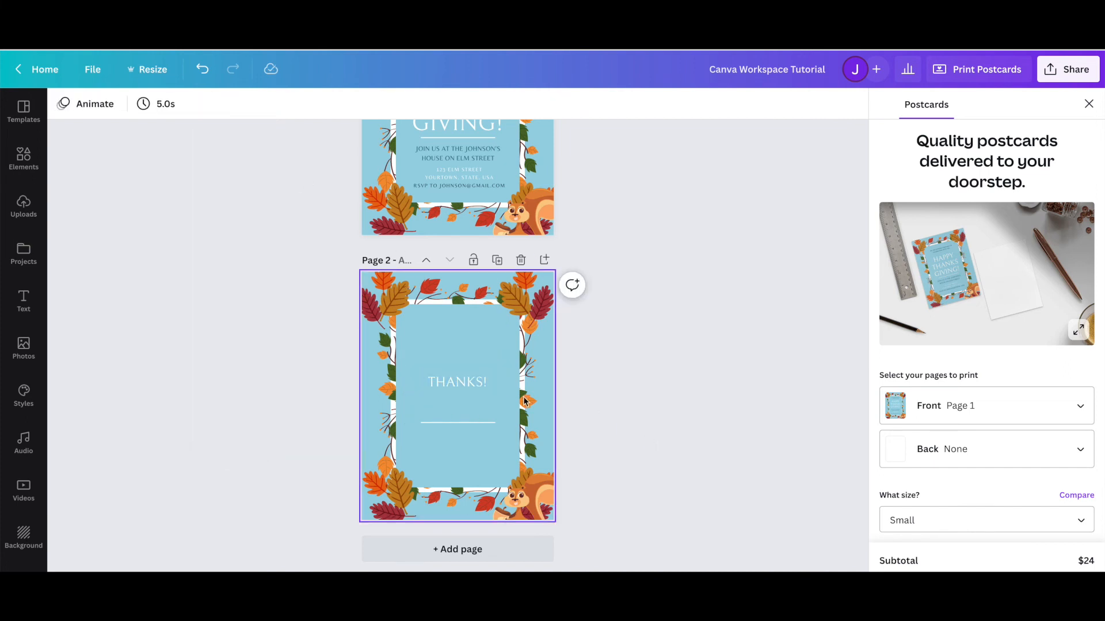
Delete the divider line on page 2 and move the "THANKS!" text down to the middle of the card.
left_click(477, 424)
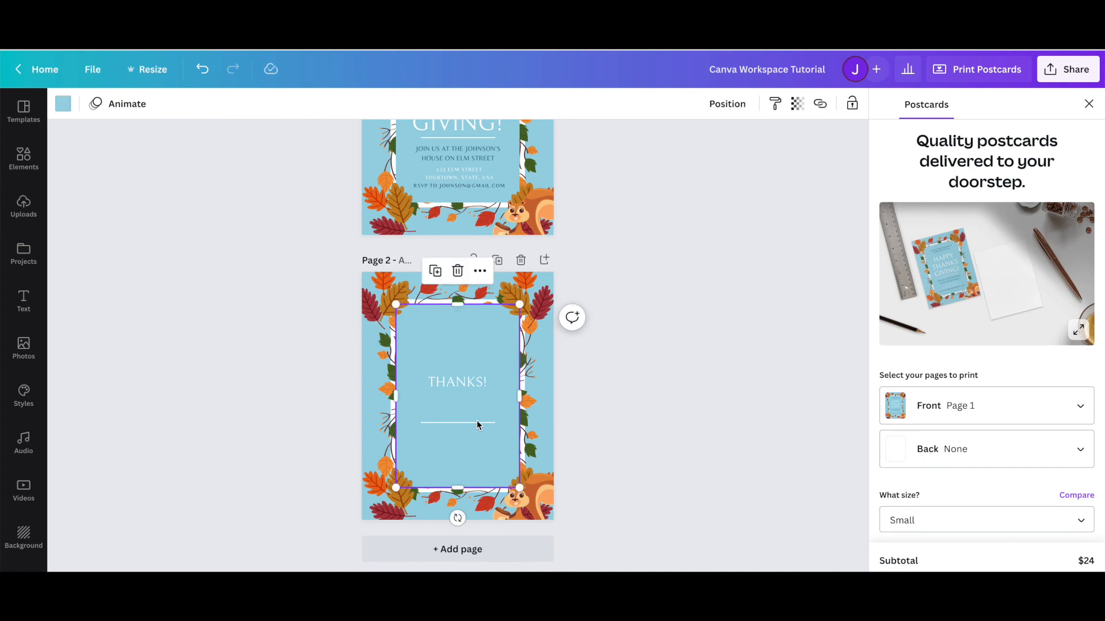
left_click(475, 423)
key("Delete")
left_click_drag(473, 382, 467, 395)
left_click(636, 399)
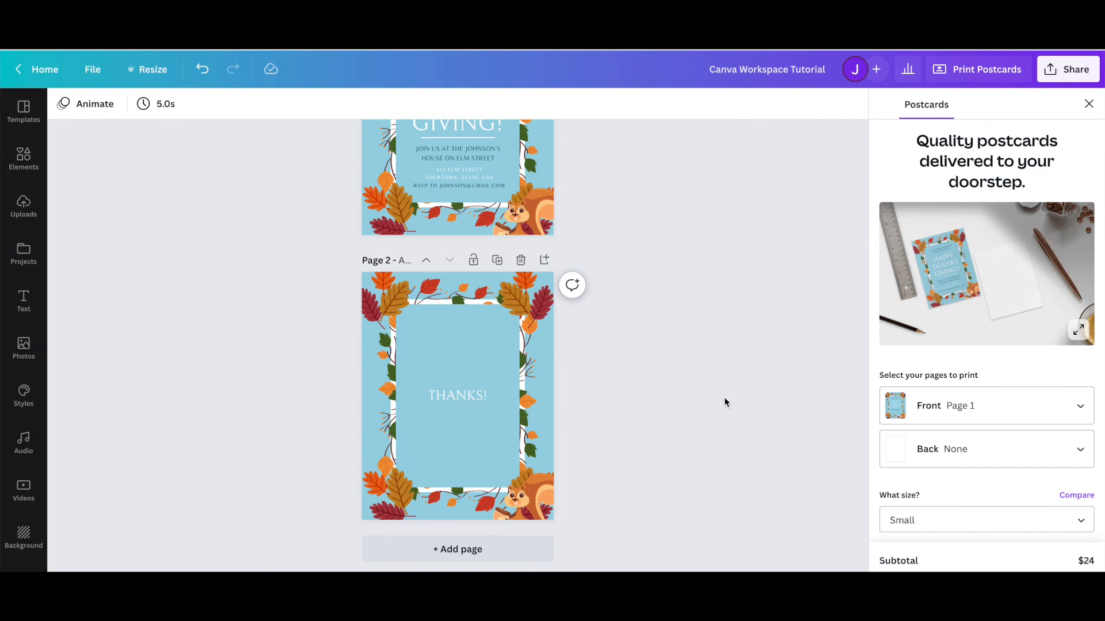
Set the back of the printed postcard to Page 2.
left_click(1080, 455)
left_click(966, 523)
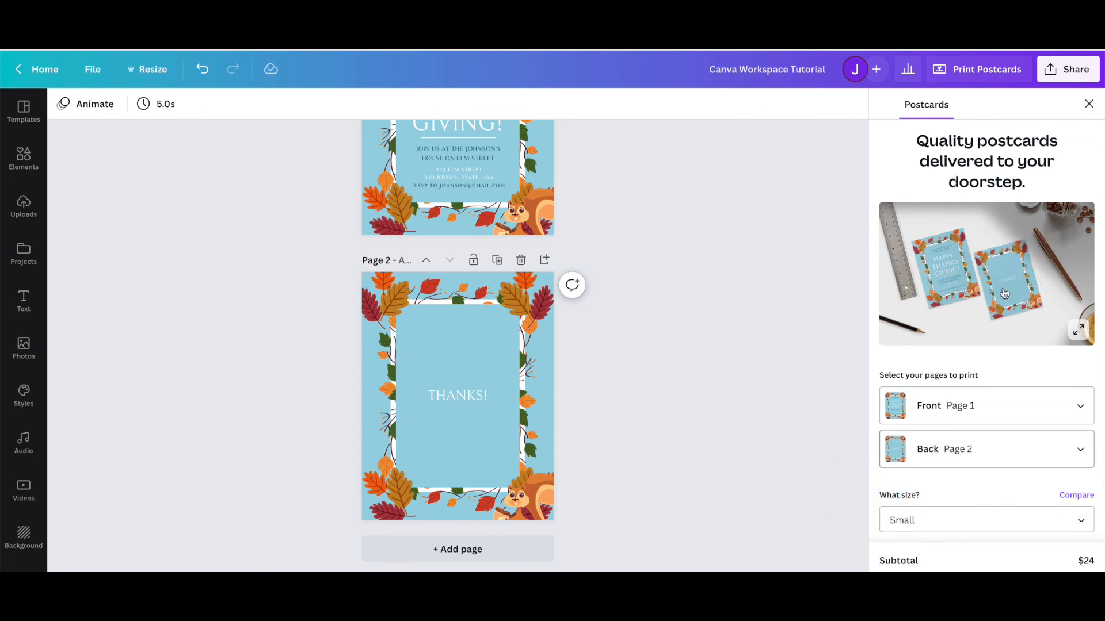
Reset the postcard's back to None and delete page 2 from the design.
left_click(1080, 457)
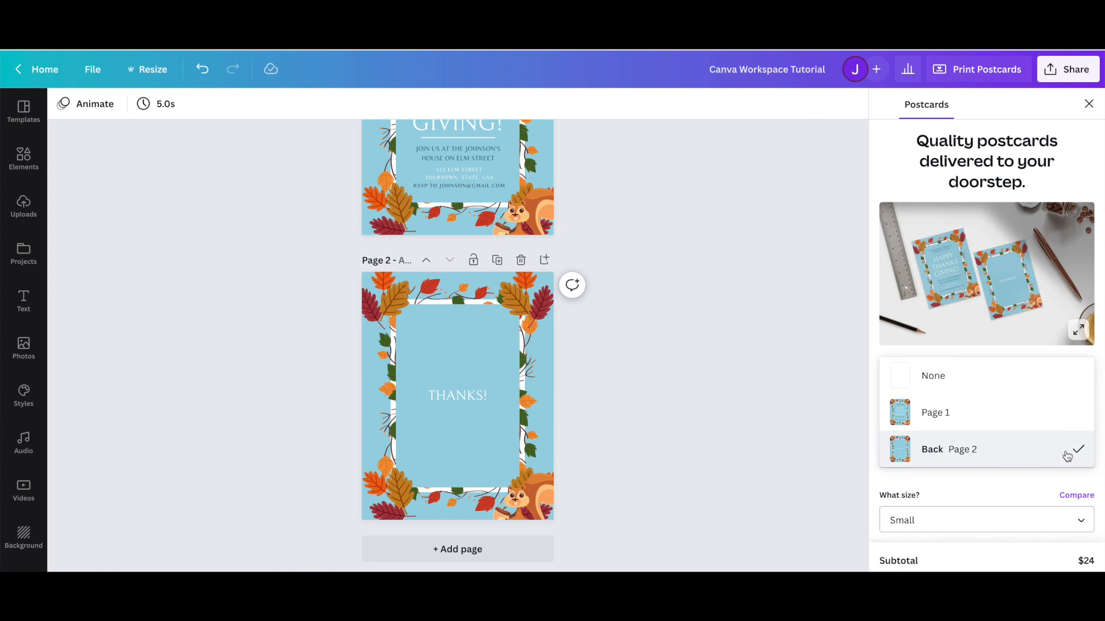
left_click(1008, 383)
left_click(521, 262)
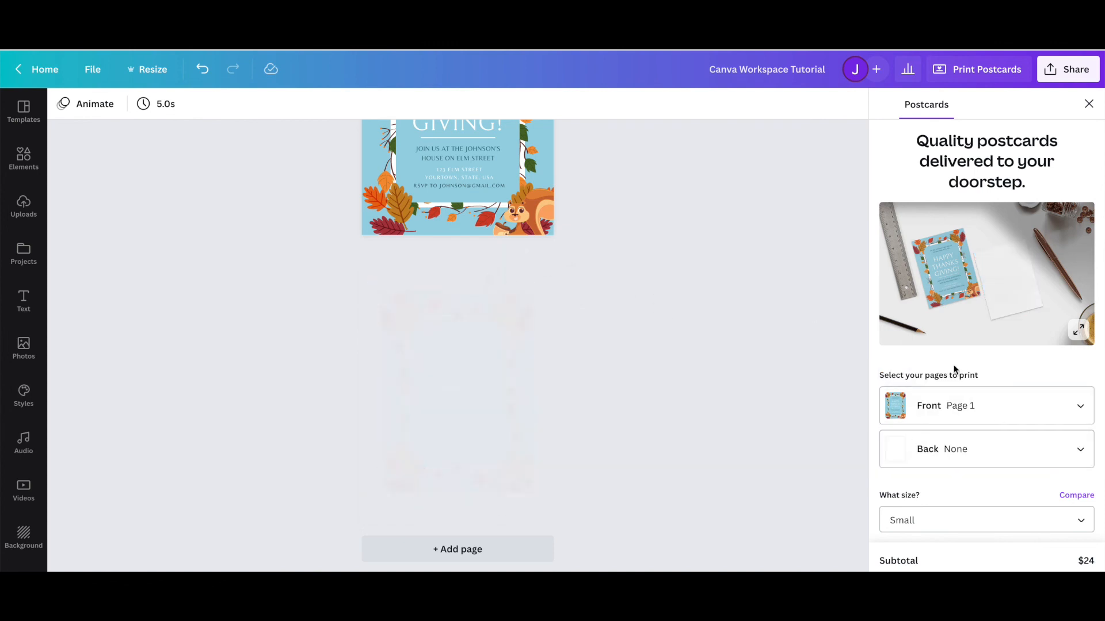
Set the postcard size to Large, 5.5 x 7.1in, and the paper finish to Gloss finish.
scroll(986, 441, "down", 3)
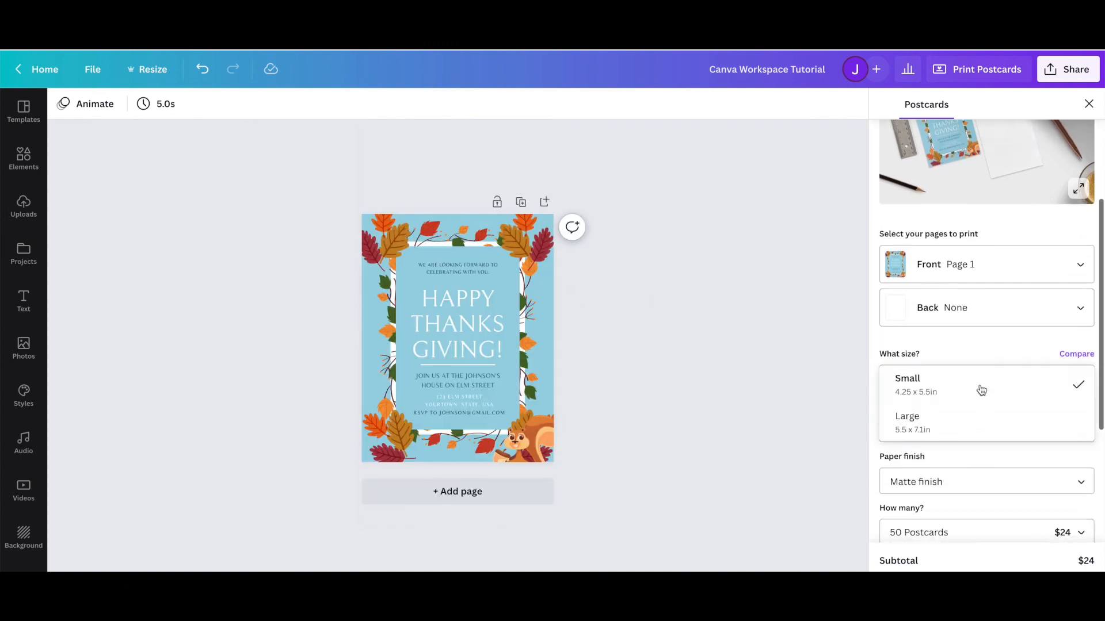
left_click(978, 389)
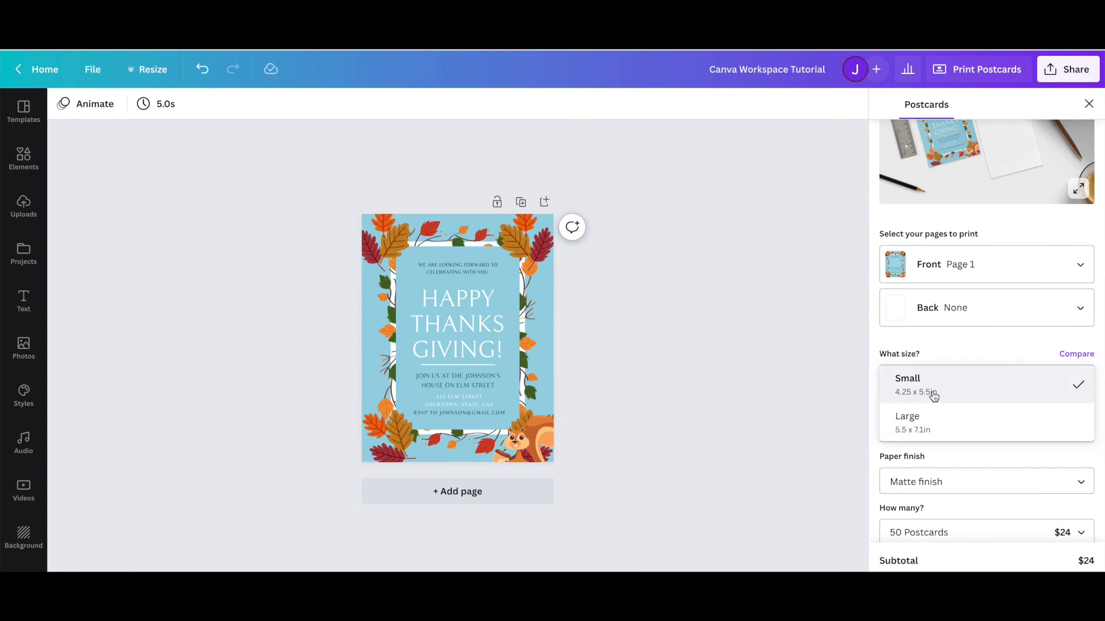
left_click(955, 432)
scroll(960, 420, "up", 2)
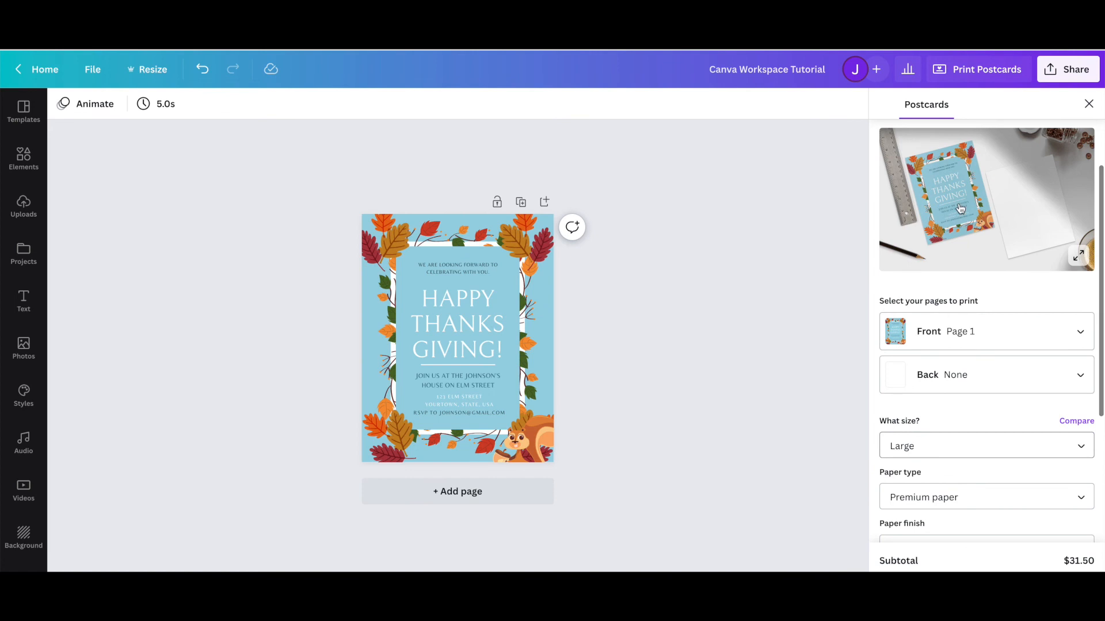
scroll(927, 500, "down", 3)
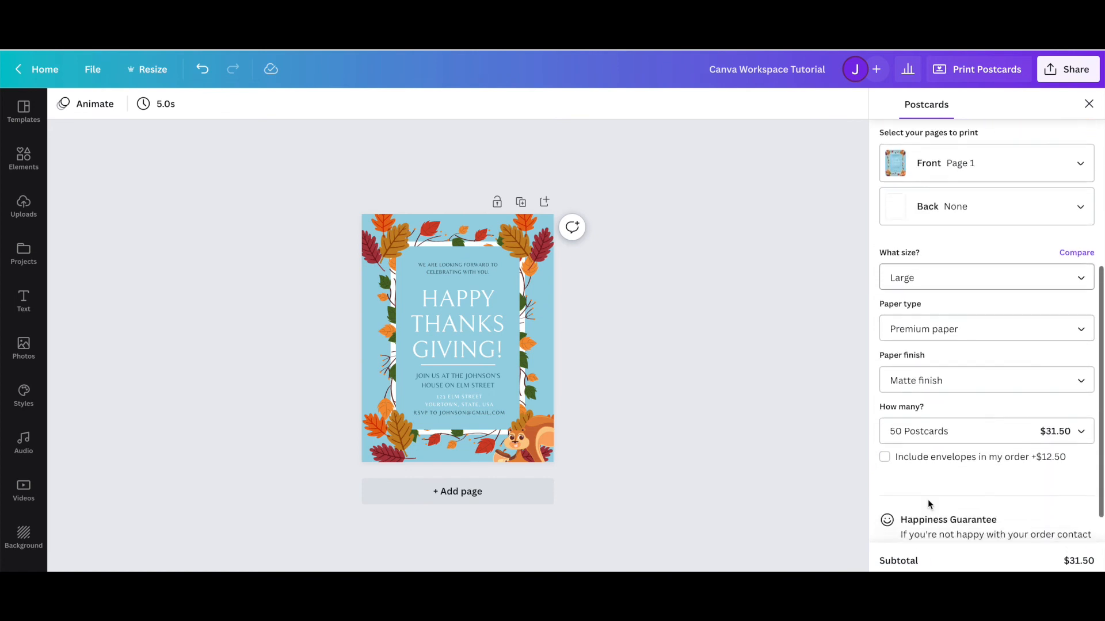
left_click(960, 386)
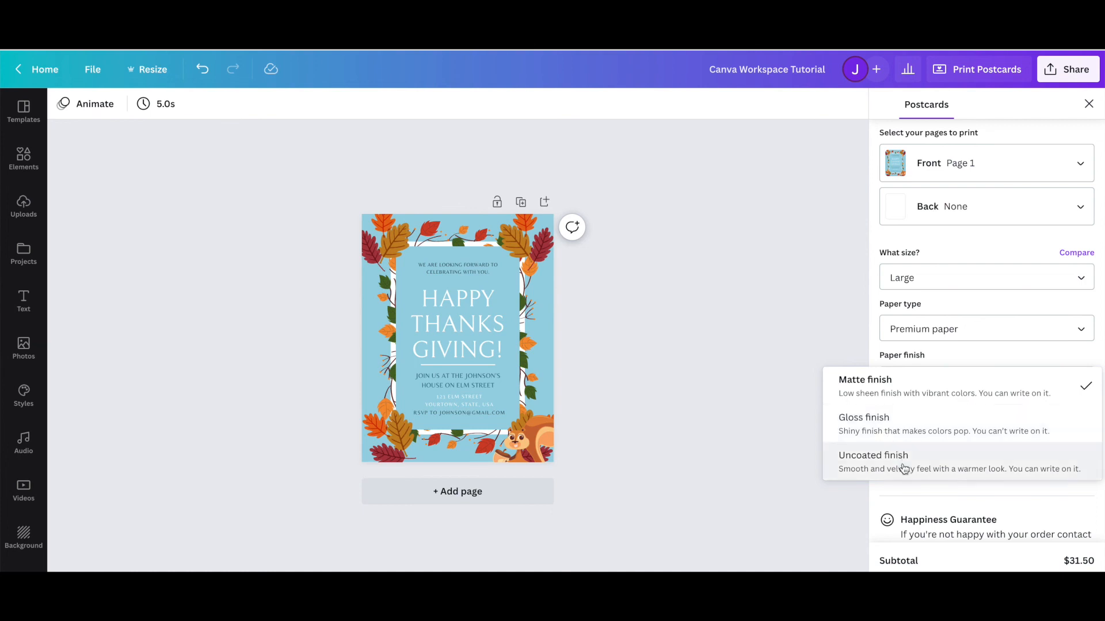
left_click(899, 431)
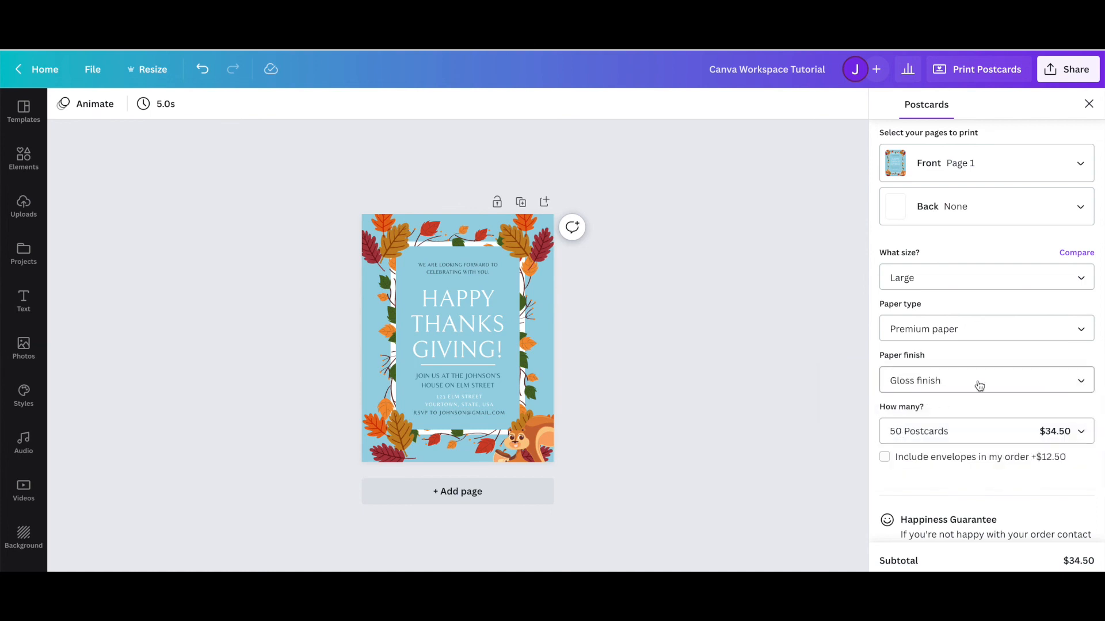
Examine the postcard quantity options and their prices, and close the print settings.
scroll(976, 387, "down", 1)
left_click(1077, 392)
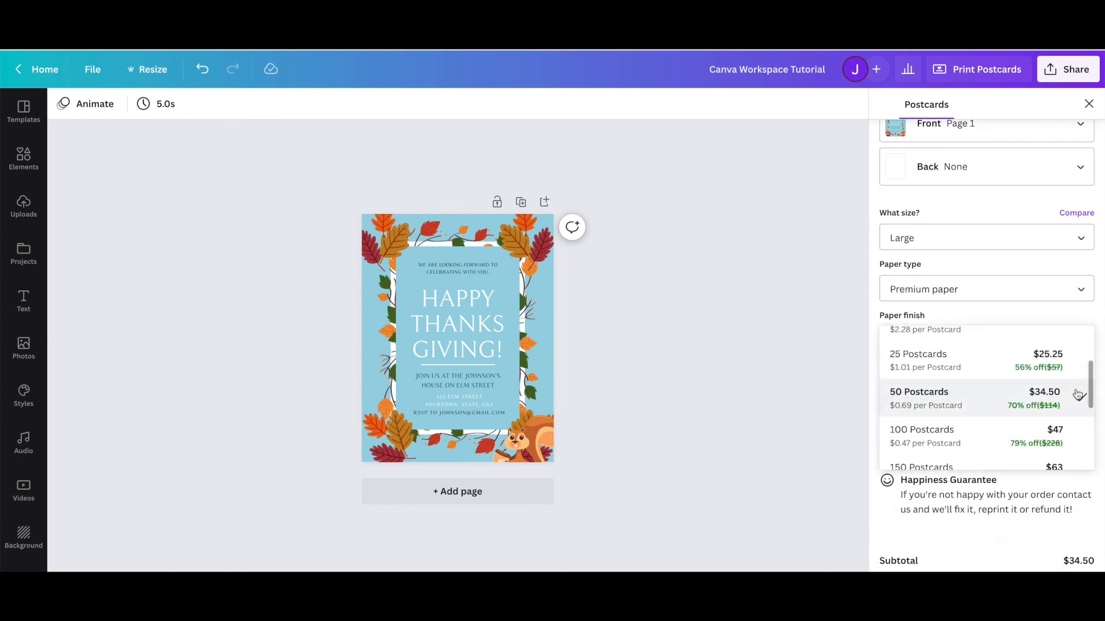
scroll(1064, 397, "down", 3)
scroll(1030, 403, "up", 5)
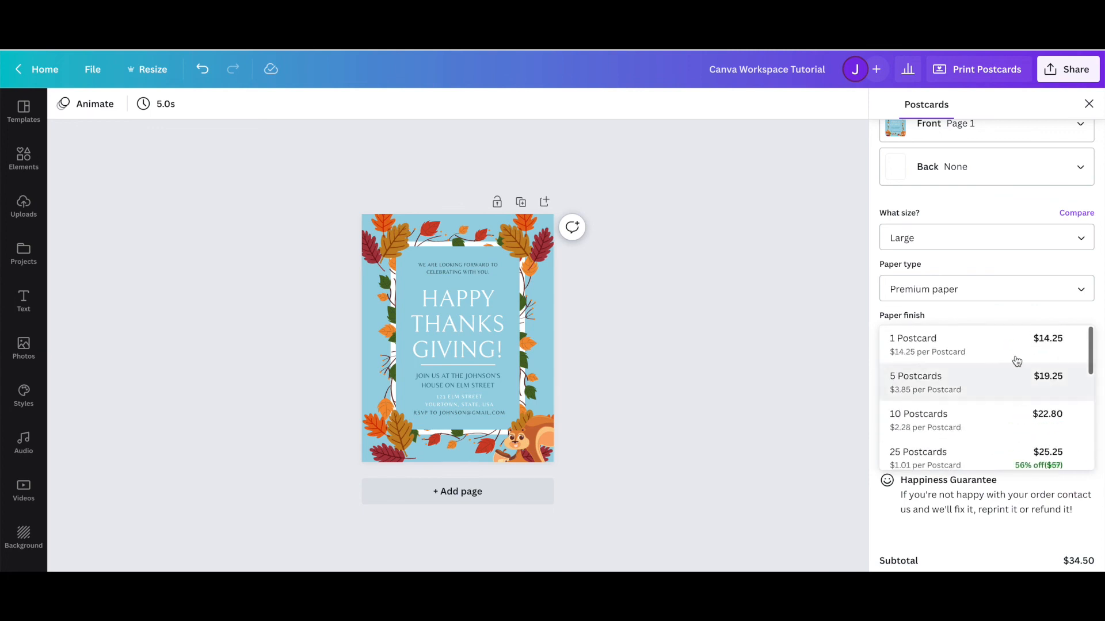
left_click(983, 310)
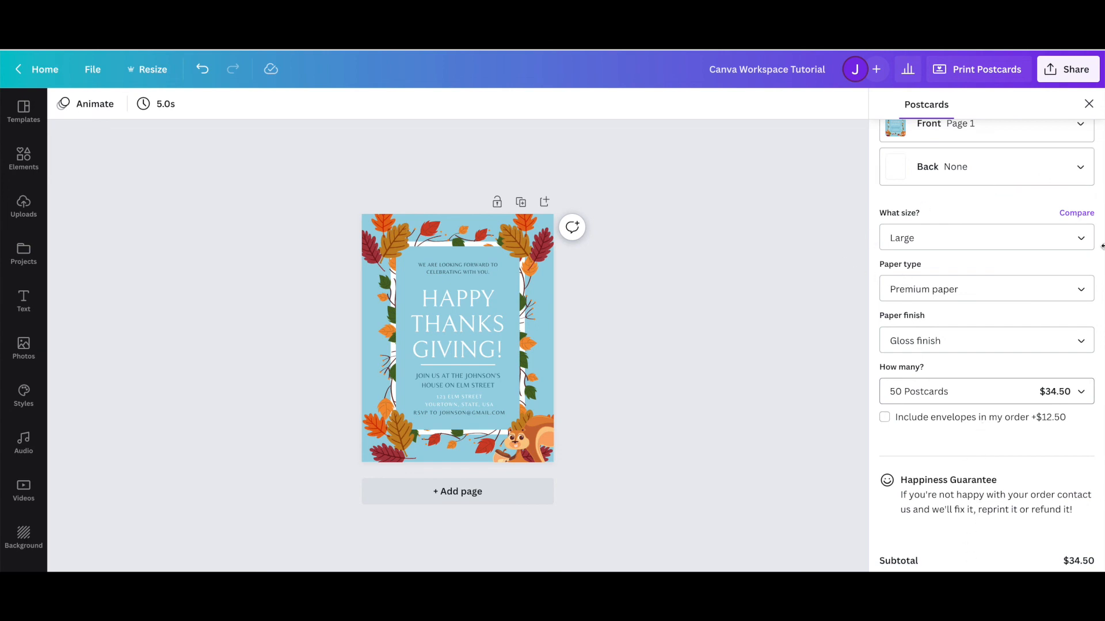
left_click(1087, 105)
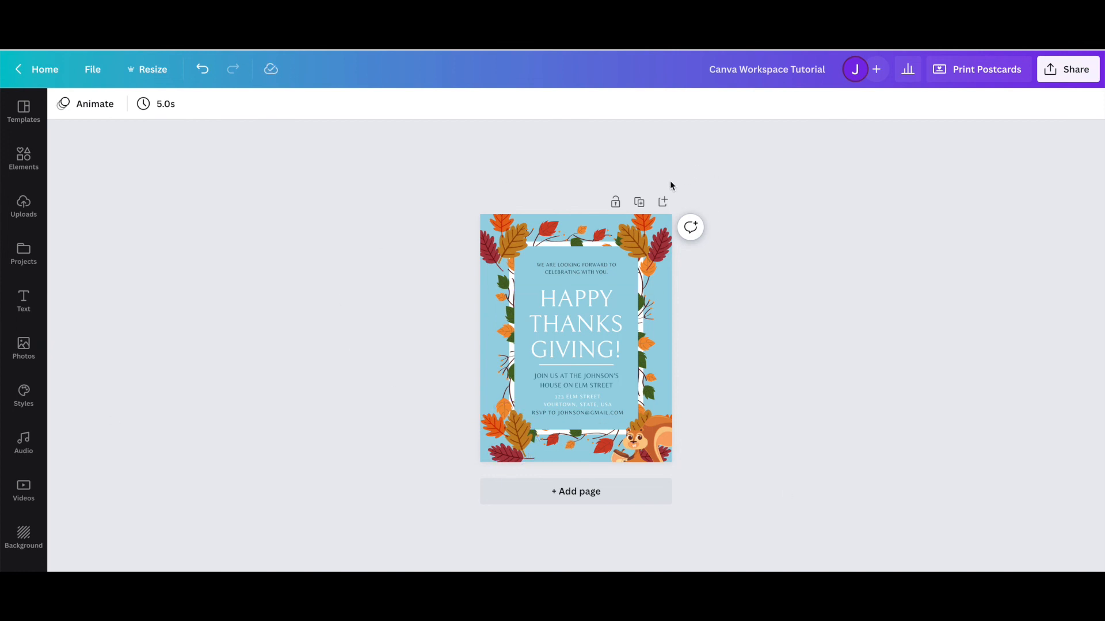
Add a second page and place a copy of the "HAPPY THANKS GIVING!" heading in its centre.
left_click(591, 491)
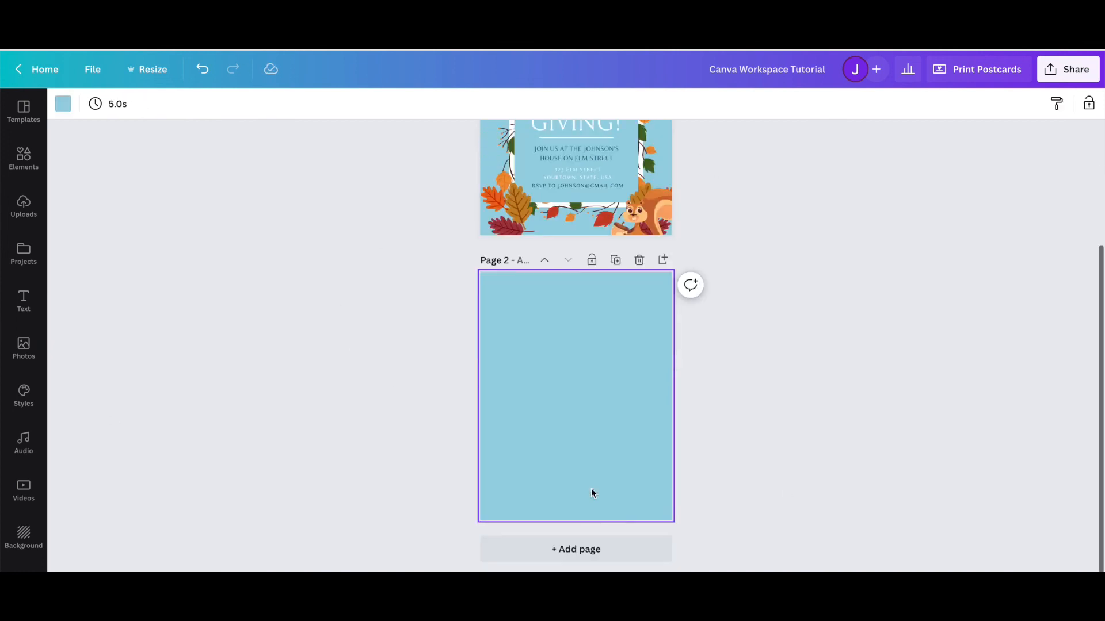
scroll(596, 361, "up", 1)
left_click(591, 177)
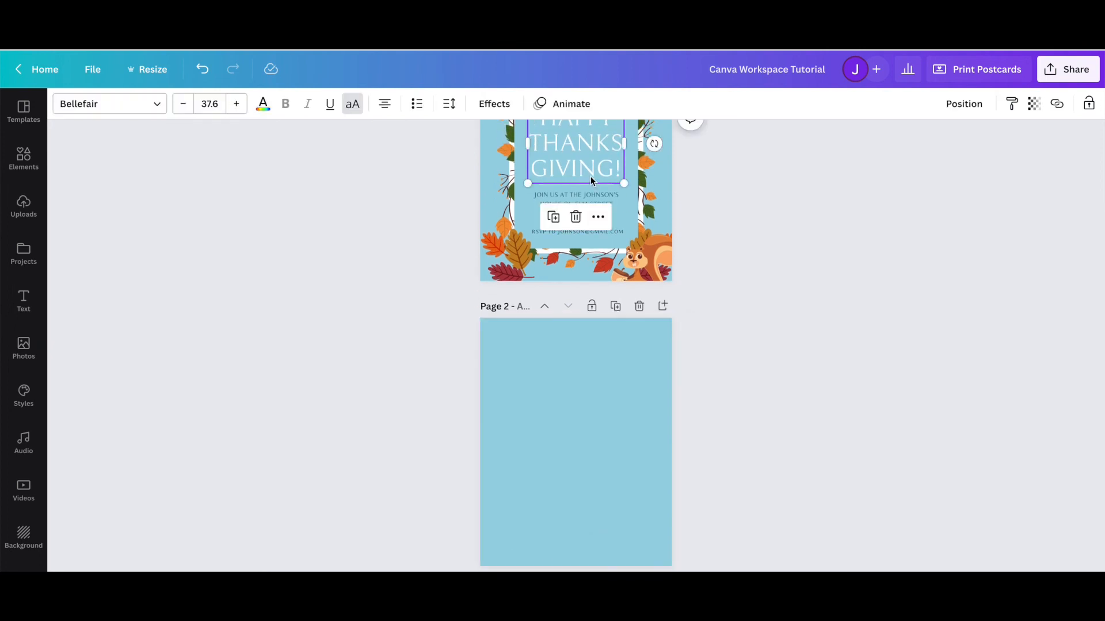
left_click_drag(592, 291, 581, 322)
Replace the copied heading with "THANKS FOR JOINING ME! GIVE THIS VIDEO A THUMBS UP" and widen its text box.
double_click(579, 385)
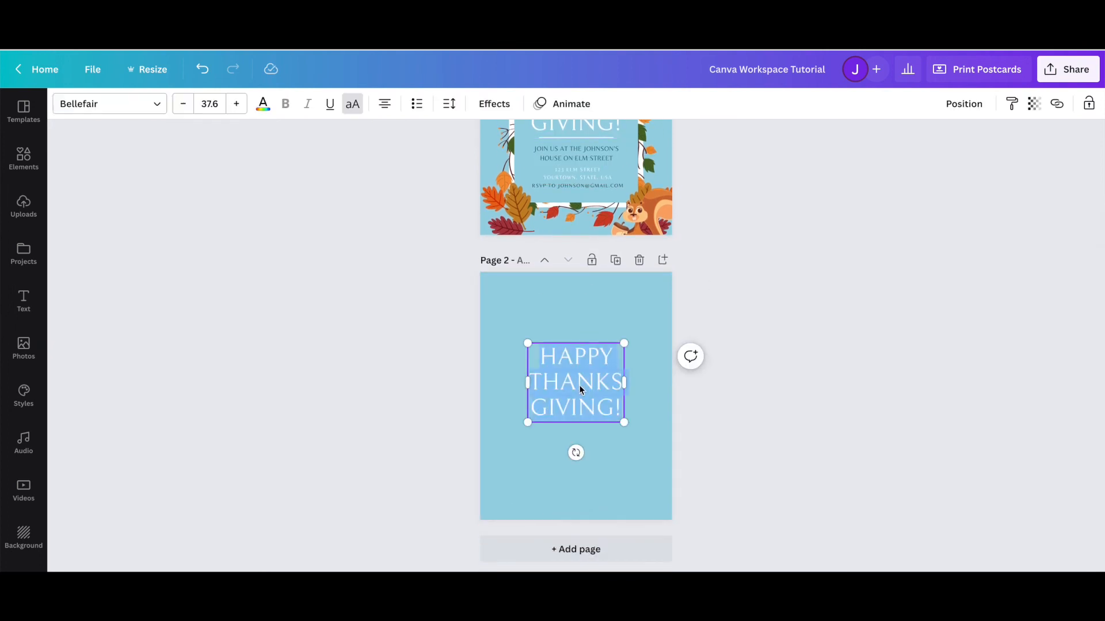
type("THANKS FOR JOINING ME!")
left_click_drag(629, 382, 664, 382)
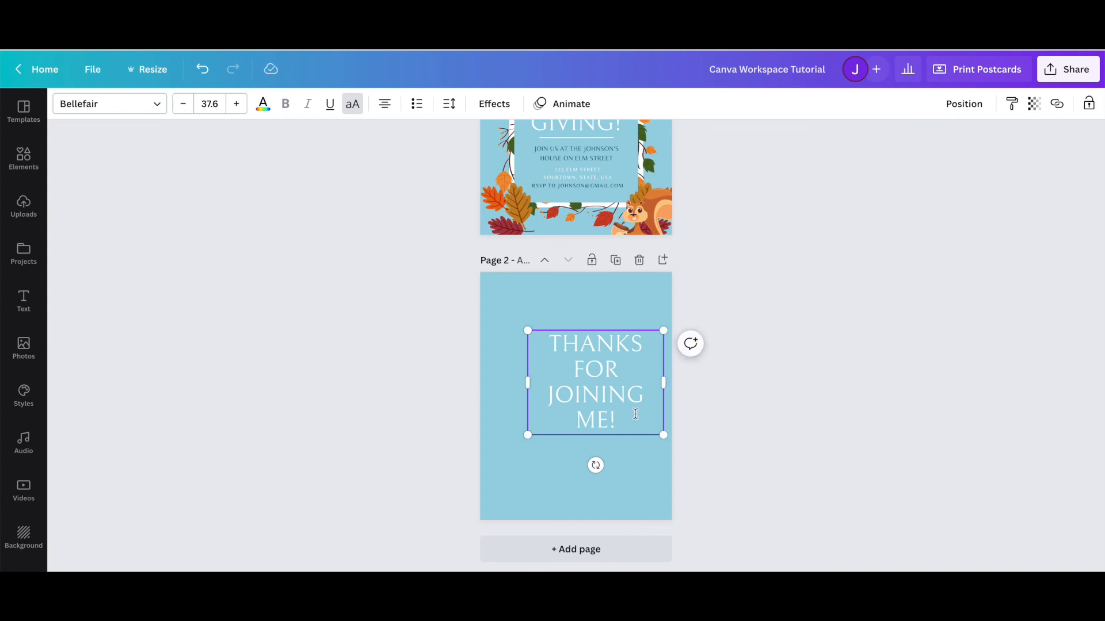
type("GIVE")
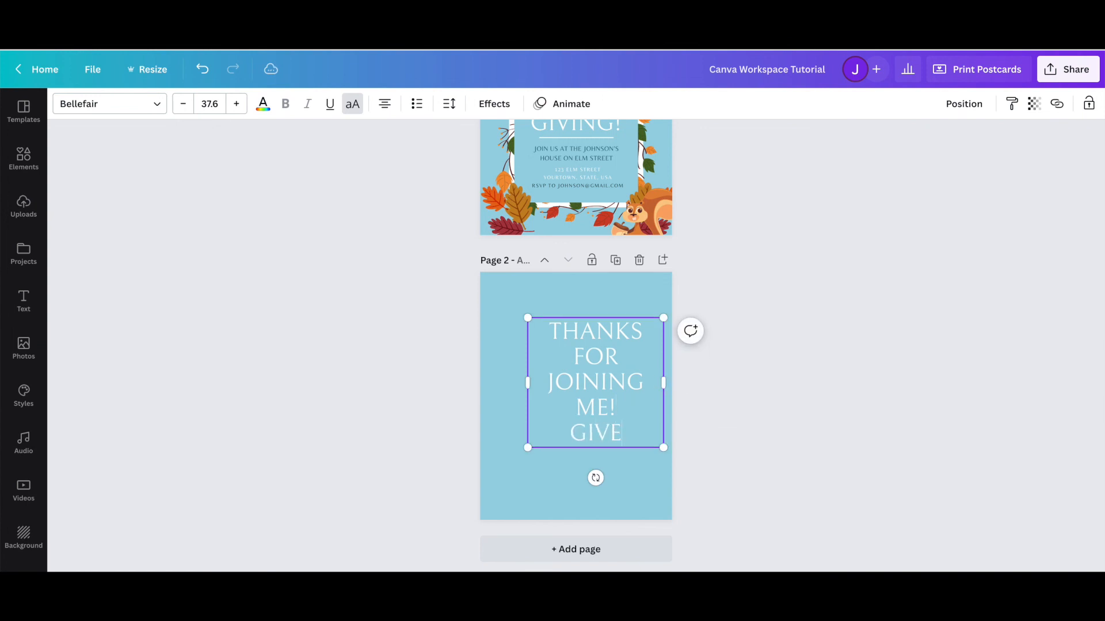
type(" THIS VIDEO A THUMBS UP")
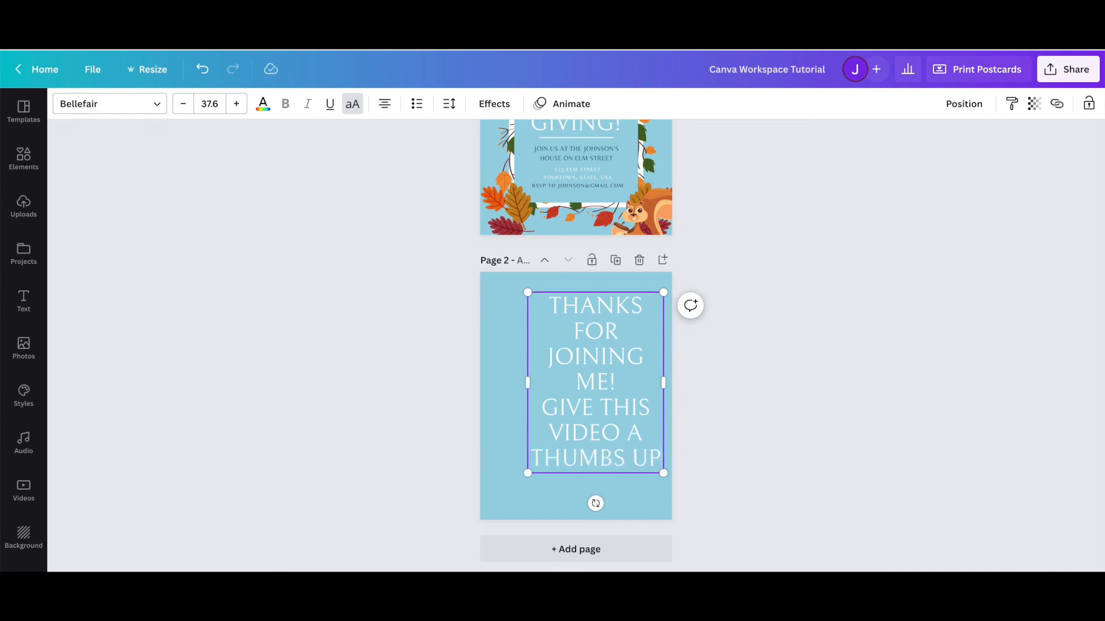
Add ":)" at the end of the page 2 message and set the "GIVE THIS VIDEO A THUMBS UP :)" text to size 22.
key("Return")
type(":")
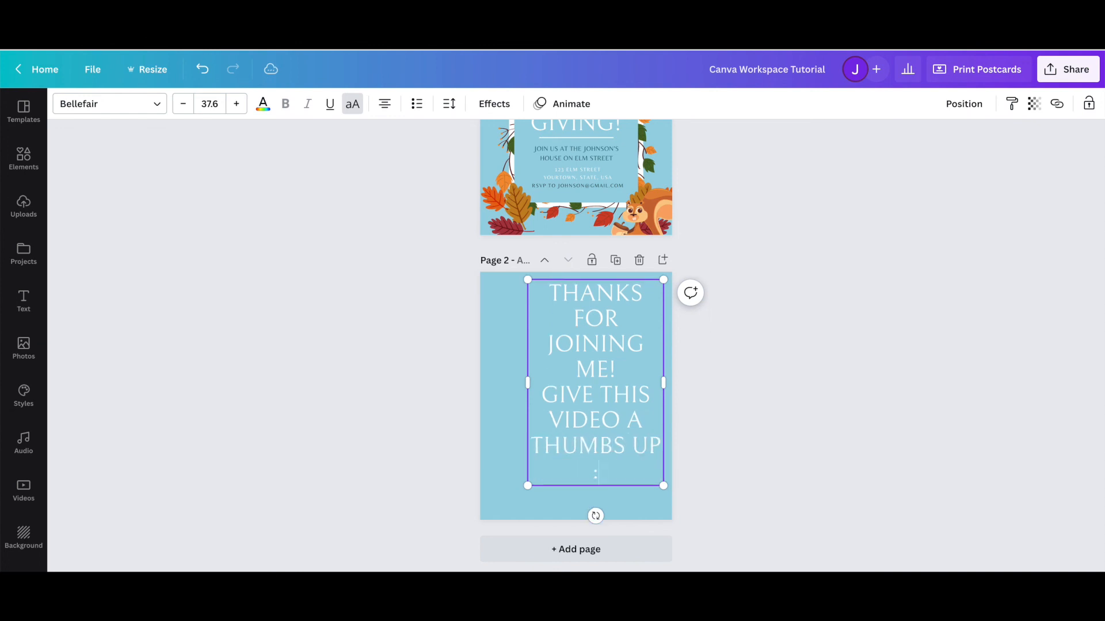
left_click(547, 395, "shift")
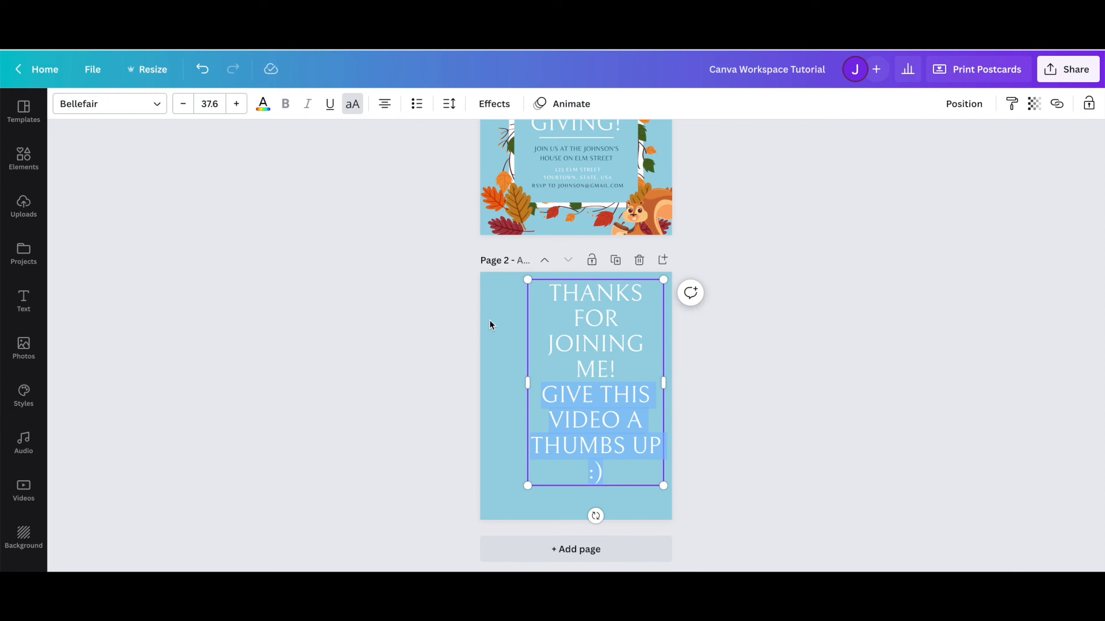
left_click(211, 104)
type("22")
key("Return")
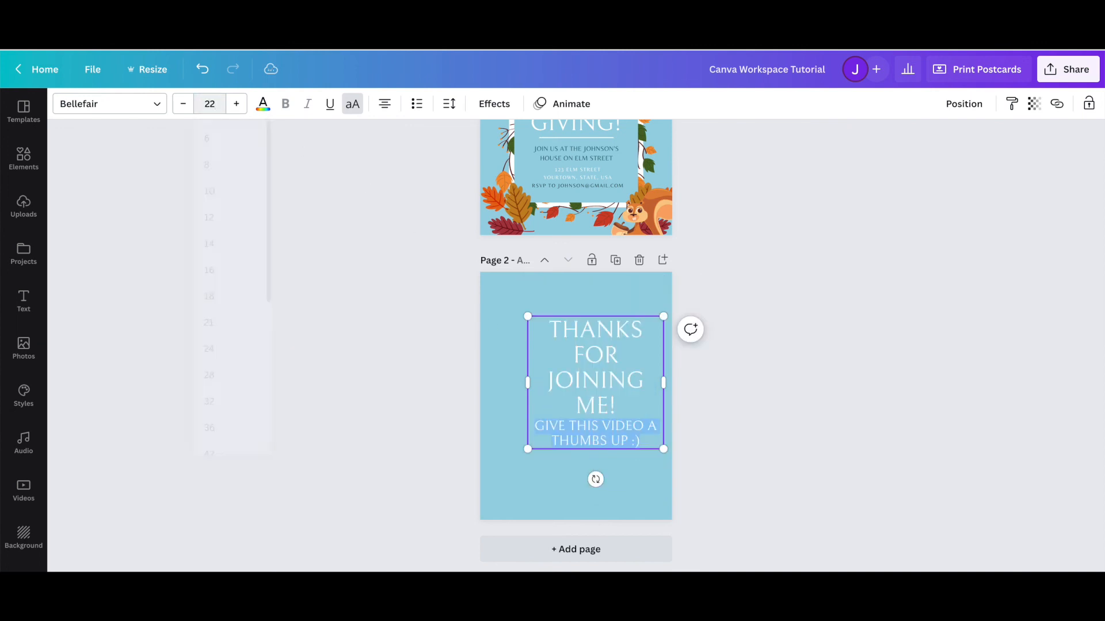
Move the thank-you text box to the centre of page 2 and deselect it.
left_click(794, 403)
left_click_drag(641, 397, 621, 410)
left_click(750, 454)
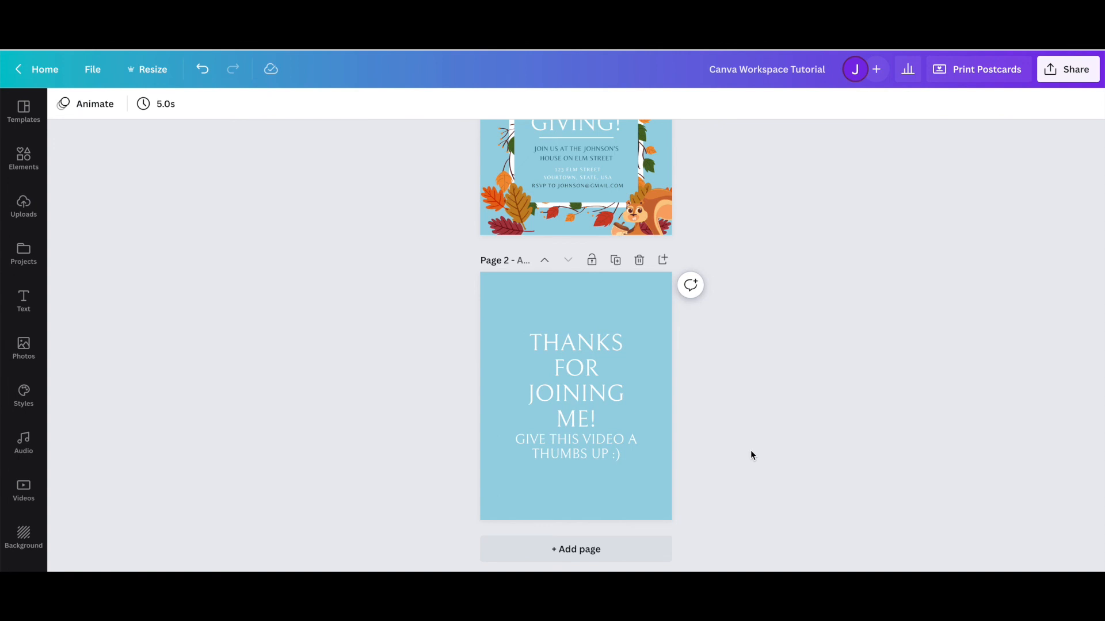
Search the elements for "thumbs up", add the graphic of three thumbs-up hands, shrink it and centre it below the text.
left_click(41, 172)
left_click(128, 111)
type("thumbs")
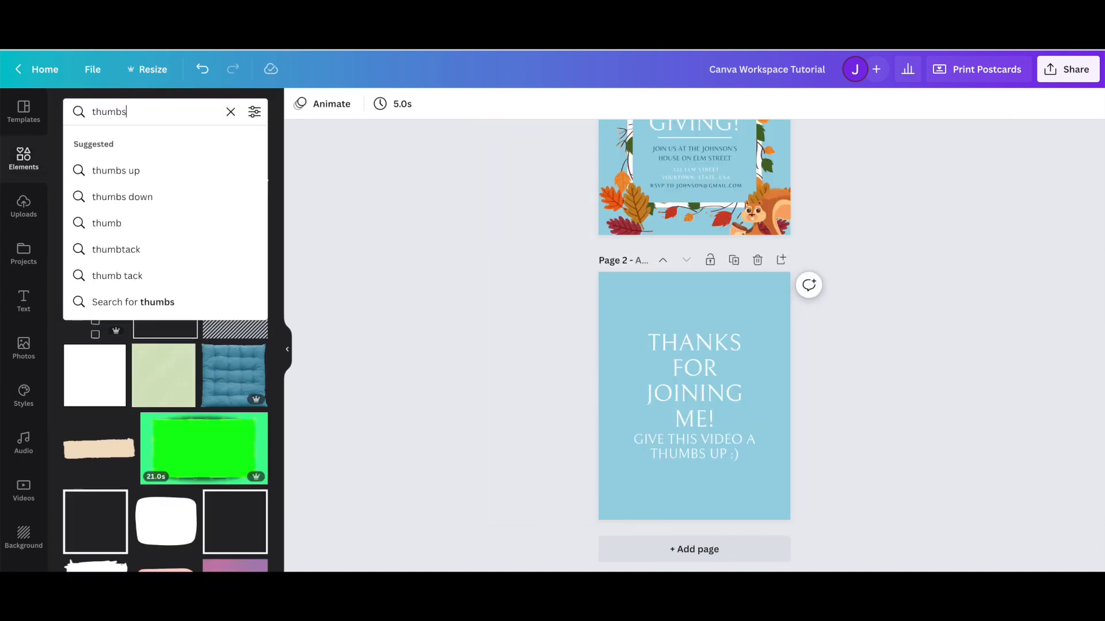
left_click(115, 170)
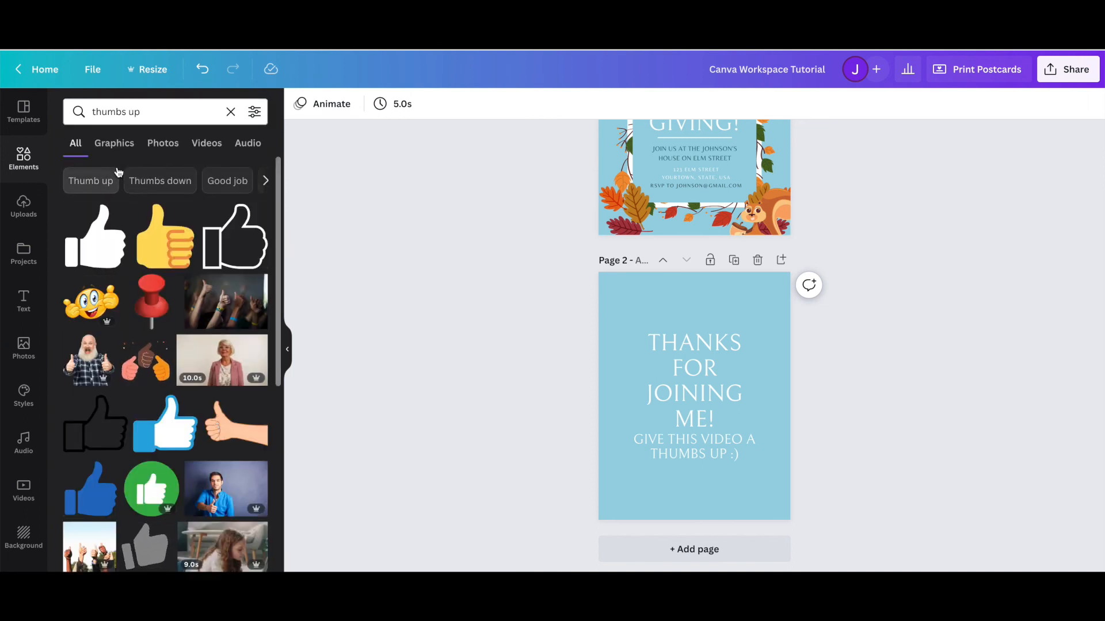
left_click(151, 362)
left_click_drag(770, 458, 673, 312)
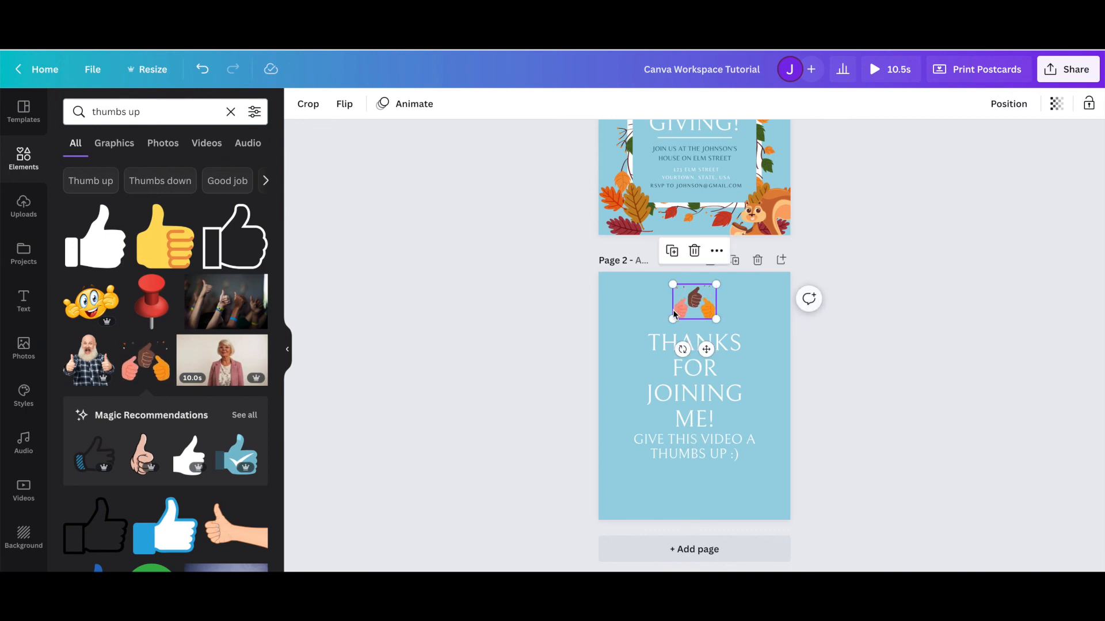
left_click_drag(695, 320, 687, 500)
Search the elements for "hearts", add the graphic of two white outlined hearts and place it small above the thank-you text.
double_click(182, 114)
key("ctrl+a")
type("hearts")
key("Return")
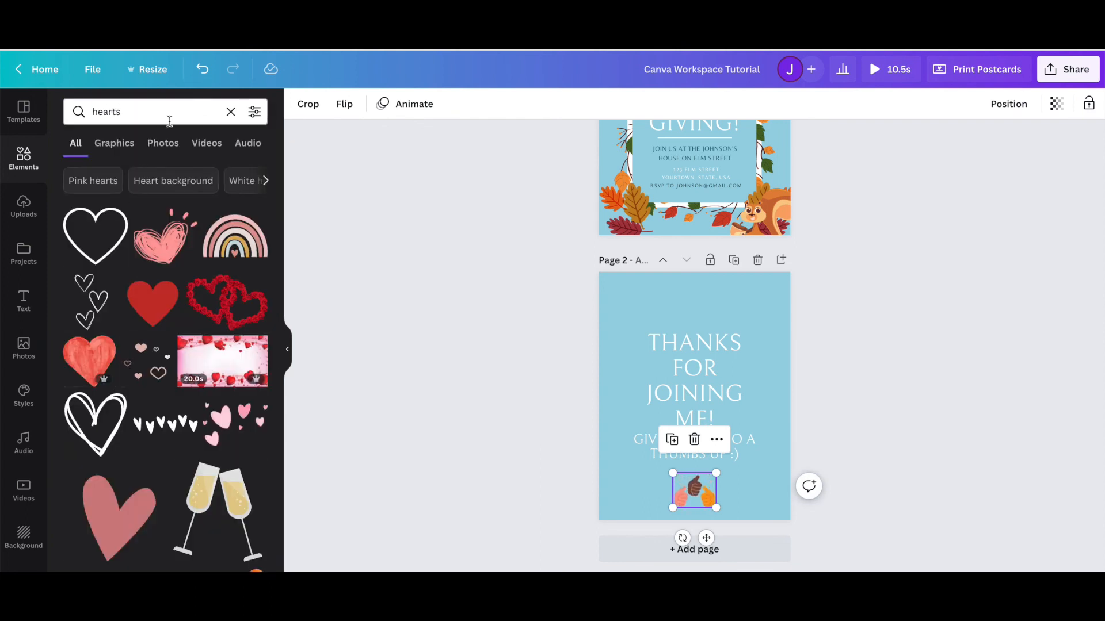
scroll(169, 384, "down", 7)
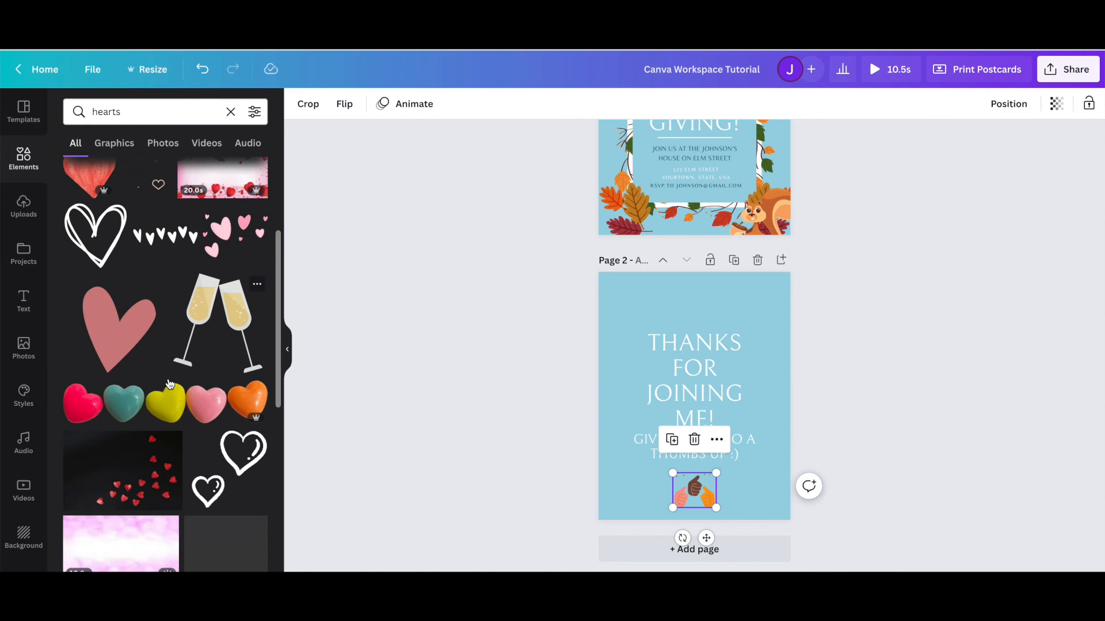
left_click(216, 317)
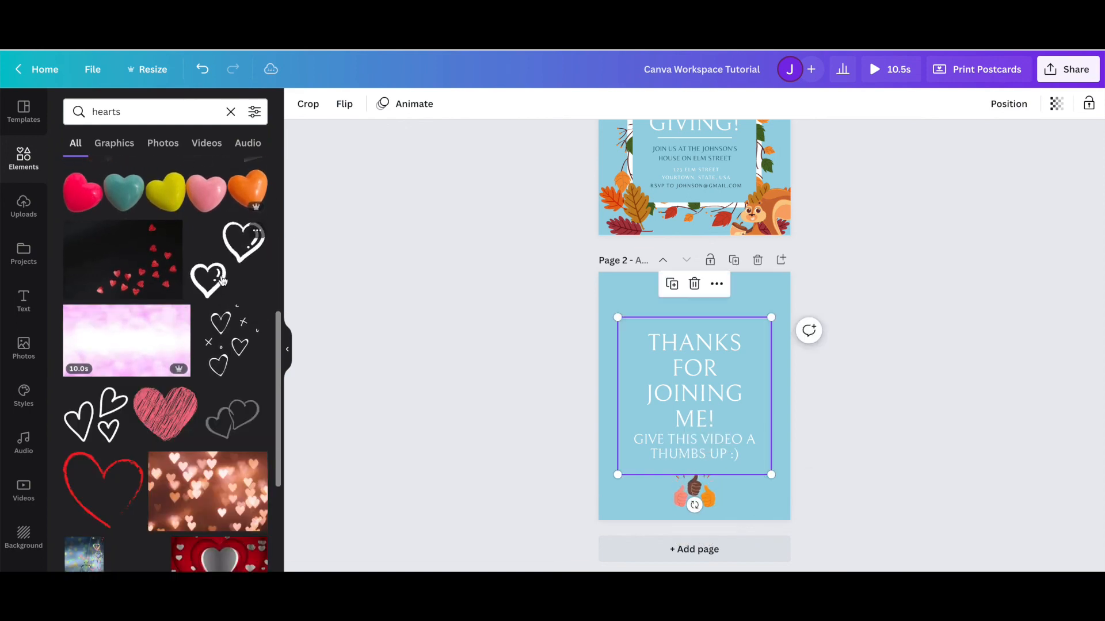
mouse_move(767, 318)
left_mouse_down()
mouse_move(656, 437)
mouse_move(711, 351)
left_mouse_up()
left_click(875, 429)
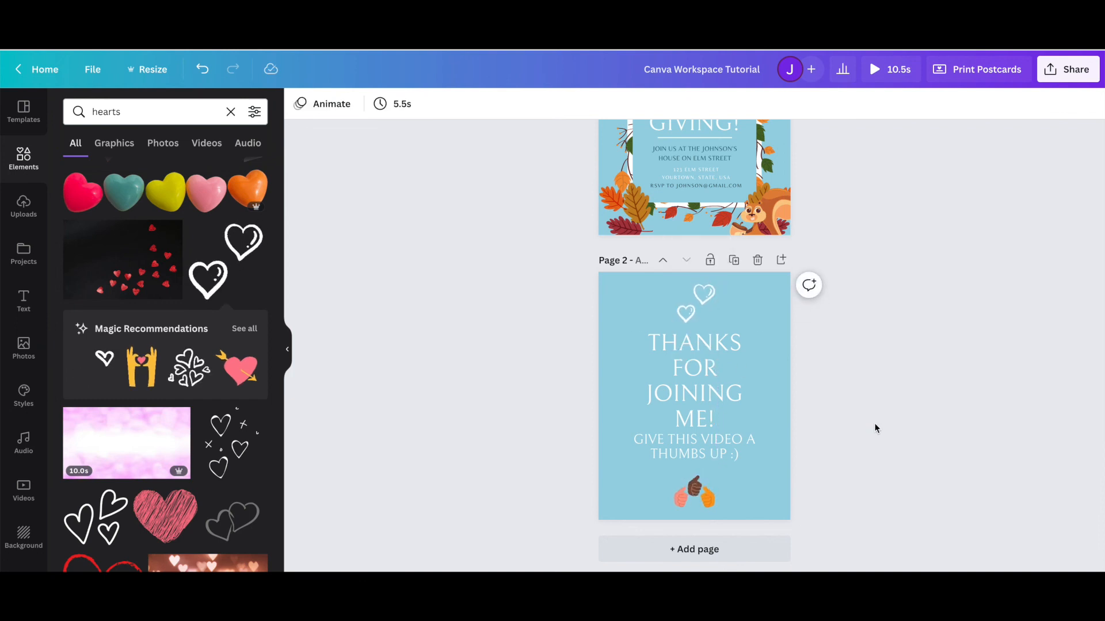
scroll(979, 499, "up", 3)
scroll(980, 499, "down", 3)
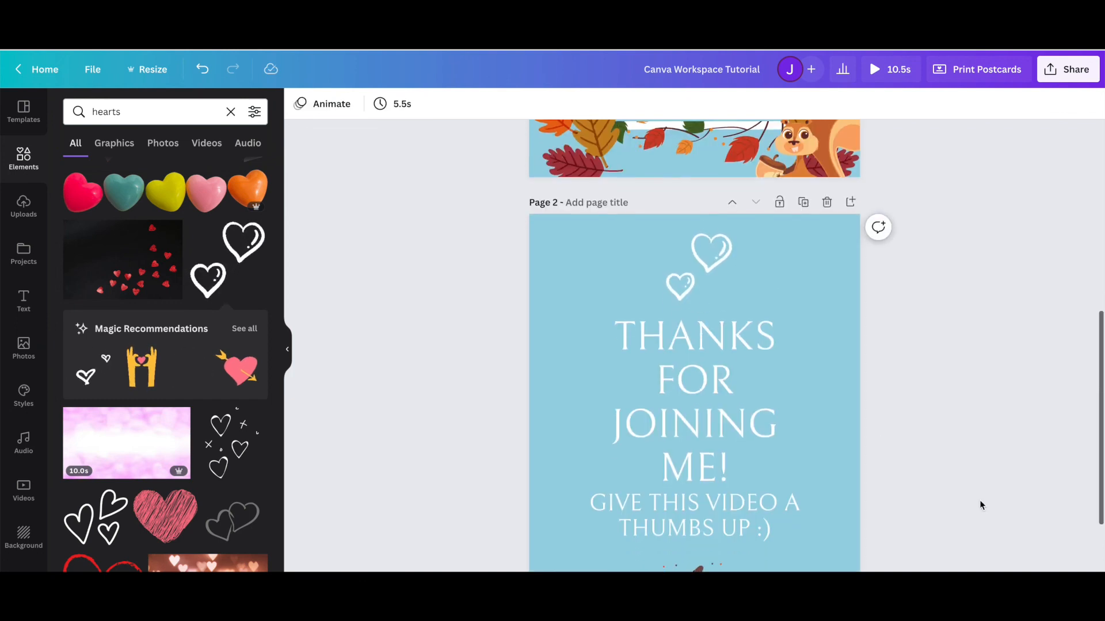